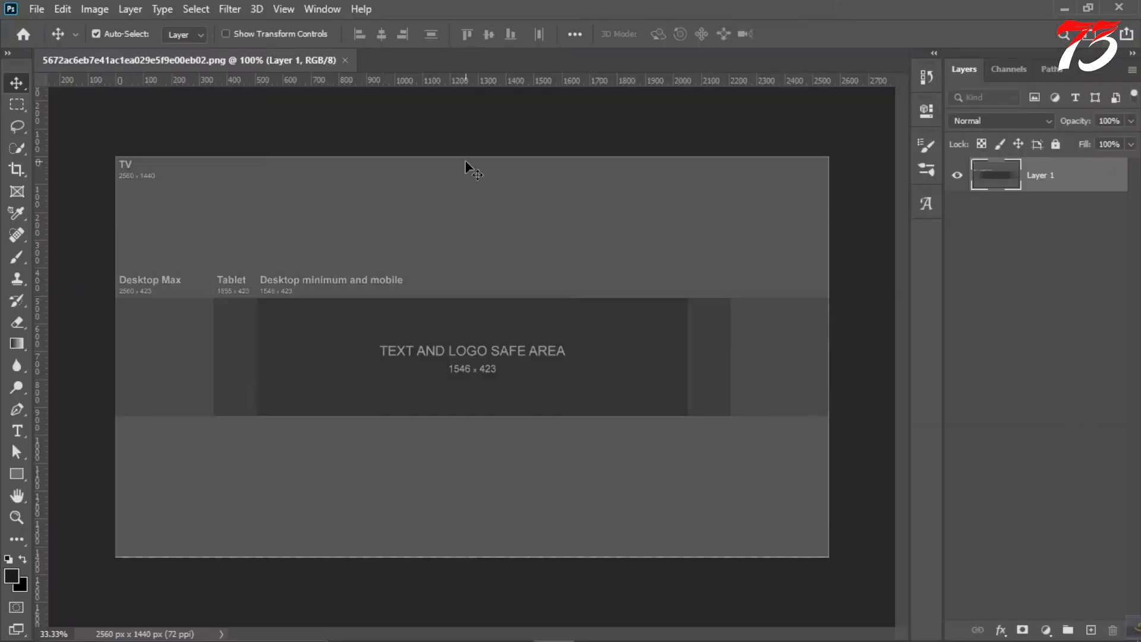
Add horizontal and vertical guides along the edges of the TV, desktop, tablet and text-and-logo safe areas in the banner template.
{"action": "left_click_drag", "start_coordinate": [492, 81], "coordinate": [491, 156]}
{"action": "left_click_drag", "start_coordinate": [39, 122], "coordinate": [115, 174]}
{"action": "left_click_drag", "start_coordinate": [39, 199], "coordinate": [828, 285]}
{"action": "left_click_drag", "start_coordinate": [560, 80], "coordinate": [592, 298]}
{"action": "left_click_drag", "start_coordinate": [606, 81], "coordinate": [611, 415]}
{"action": "left_click_drag", "start_coordinate": [42, 172], "coordinate": [213, 199]}
{"action": "left_click_drag", "start_coordinate": [46, 143], "coordinate": [687, 311]}
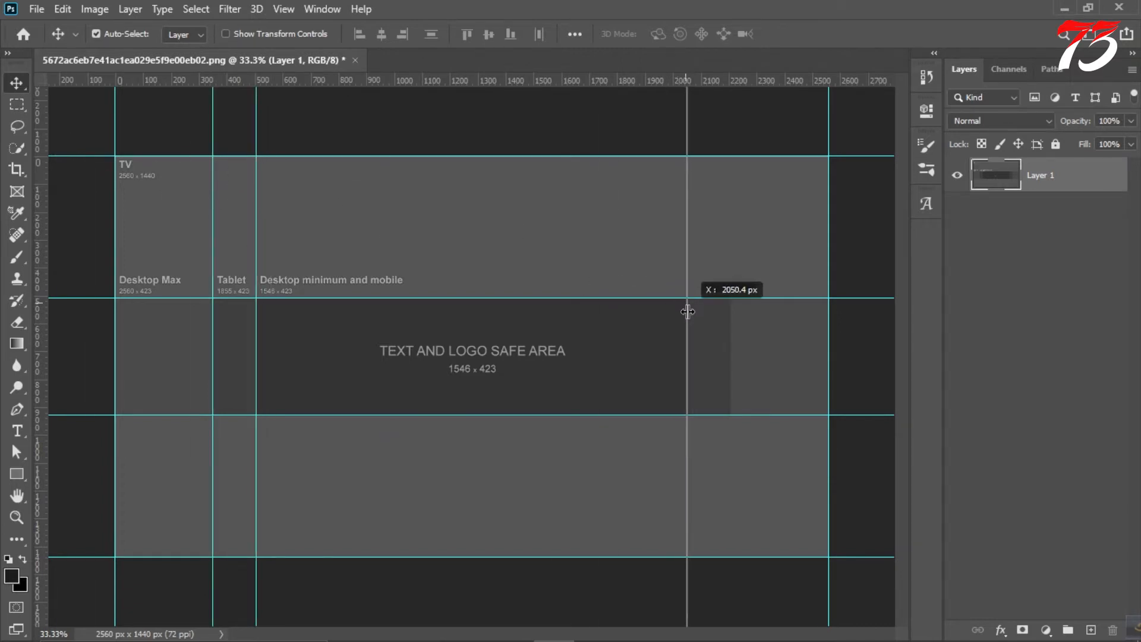
{"action": "left_click_drag", "start_coordinate": [45, 208], "coordinate": [730, 403]}
Add a white solid color fill layer above the template and hide the template layer.
{"action": "left_click", "coordinate": [1046, 629]}
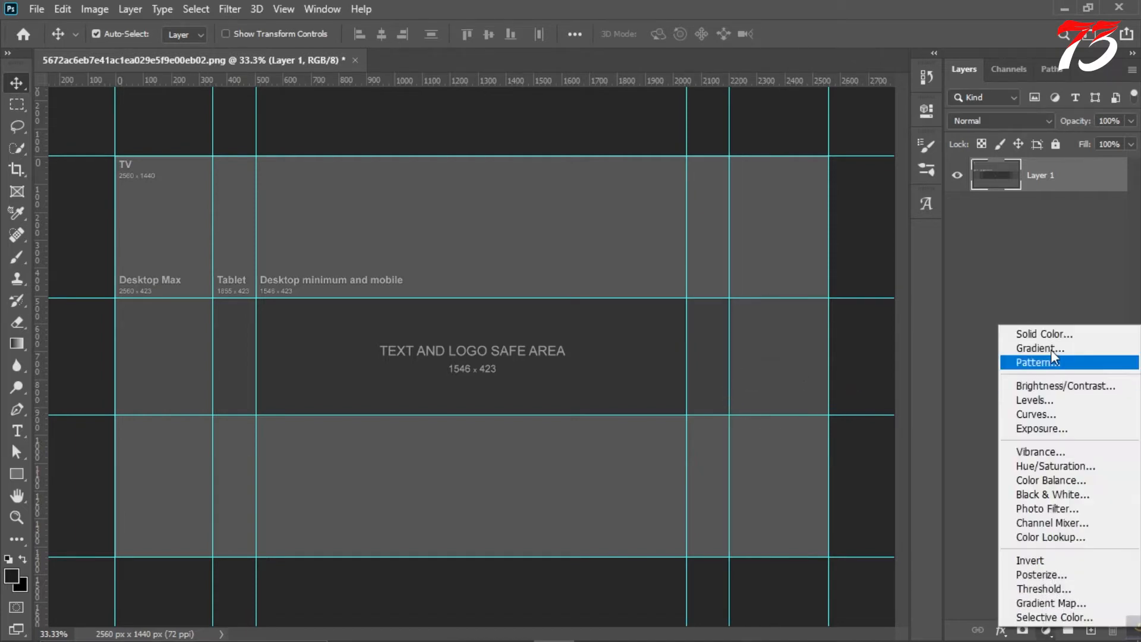
{"action": "left_click", "coordinate": [1050, 333]}
{"action": "left_click", "coordinate": [1036, 280]}
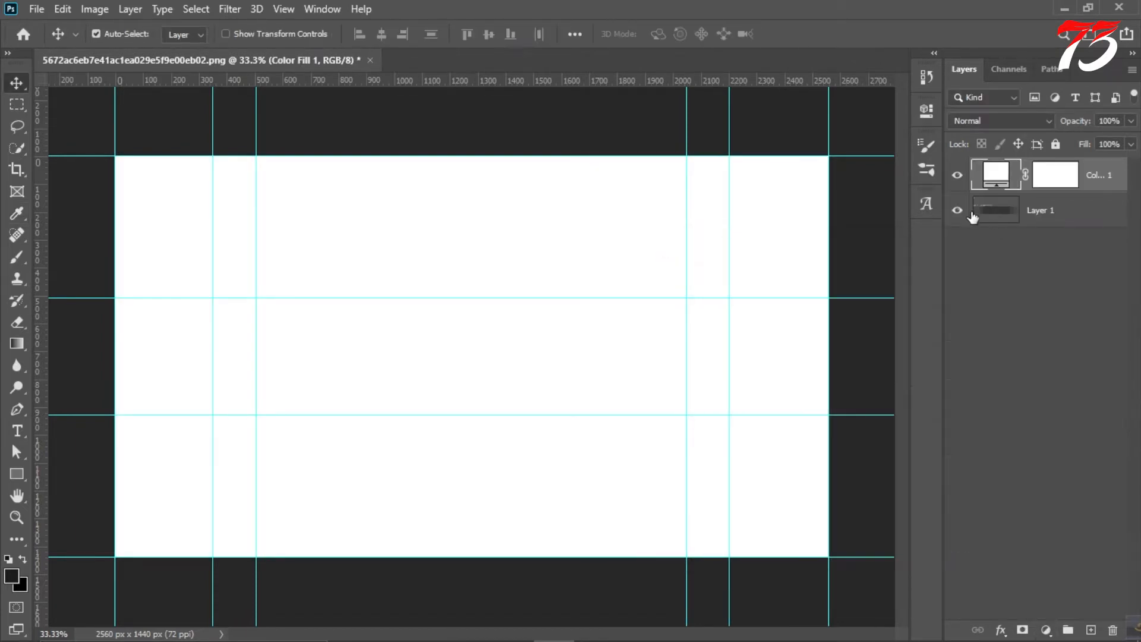
{"action": "left_click", "coordinate": [544, 122]}
Open the winged pen logo artwork, file 113, in Illustrator from the video project folder on New Volume (J:).
{"action": "mouse_move", "coordinate": [587, 633]}
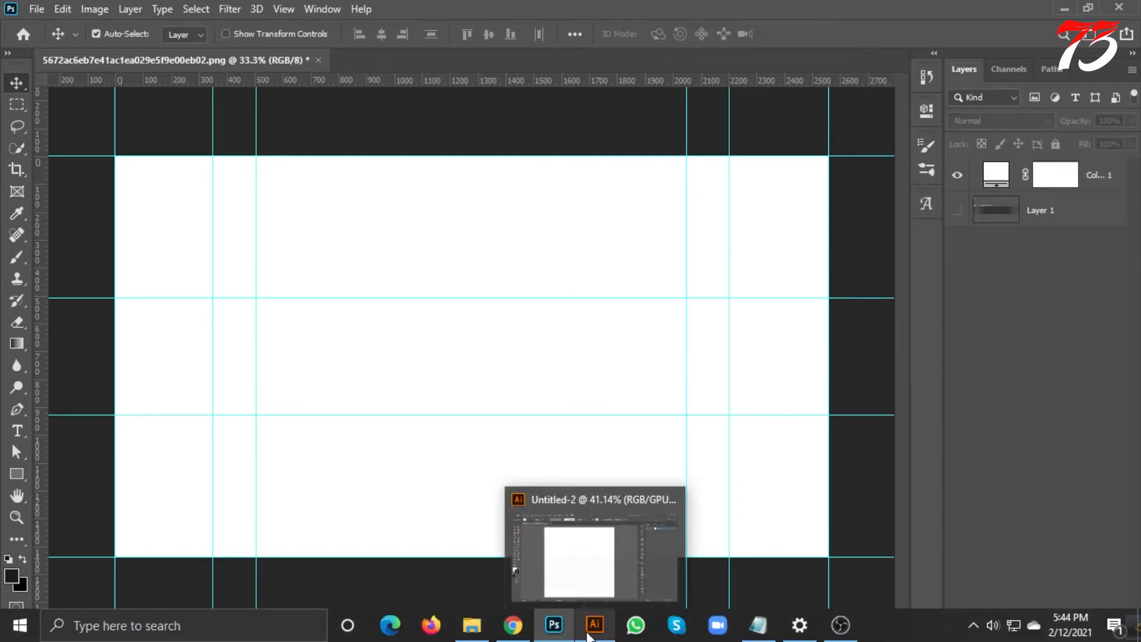
{"action": "left_click", "coordinate": [471, 625]}
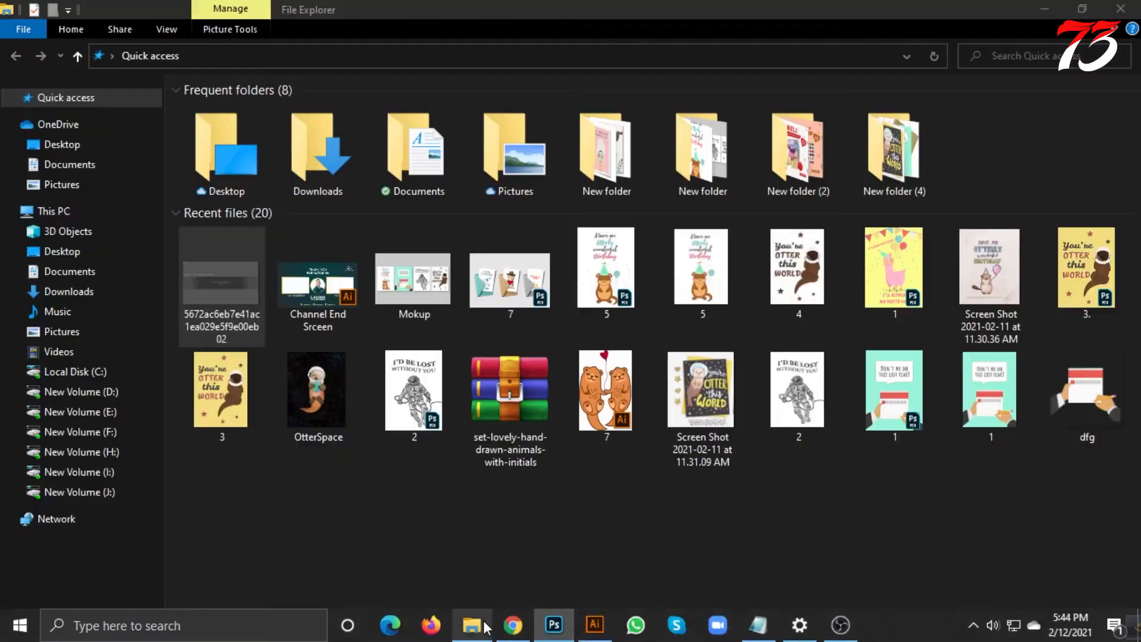
{"action": "left_click", "coordinate": [152, 490]}
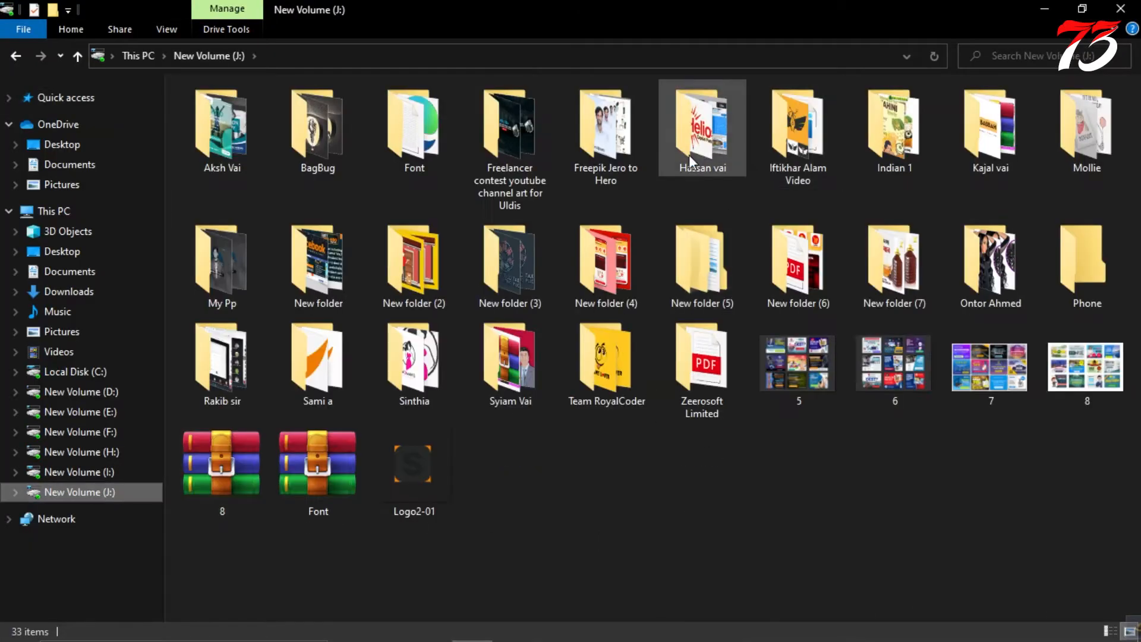
{"action": "double_click", "coordinate": [797, 128]}
{"action": "double_click", "coordinate": [922, 344]}
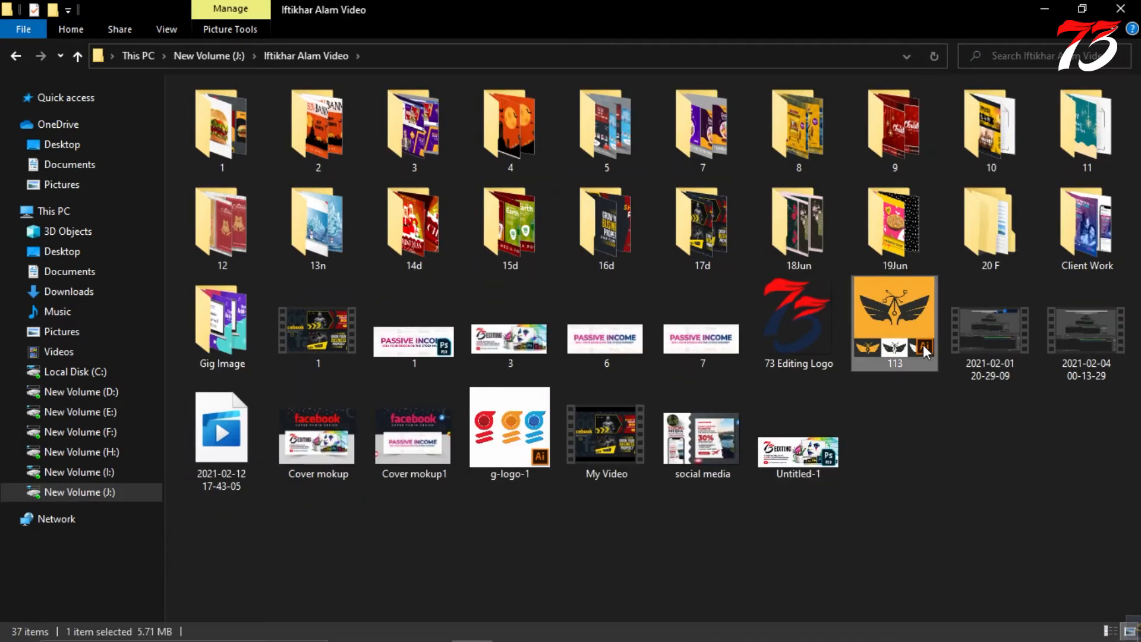
{"action": "left_click", "coordinate": [656, 339]}
{"action": "scroll", "coordinate": [519, 312], "scroll_direction": "down", "scroll_amount": 5}
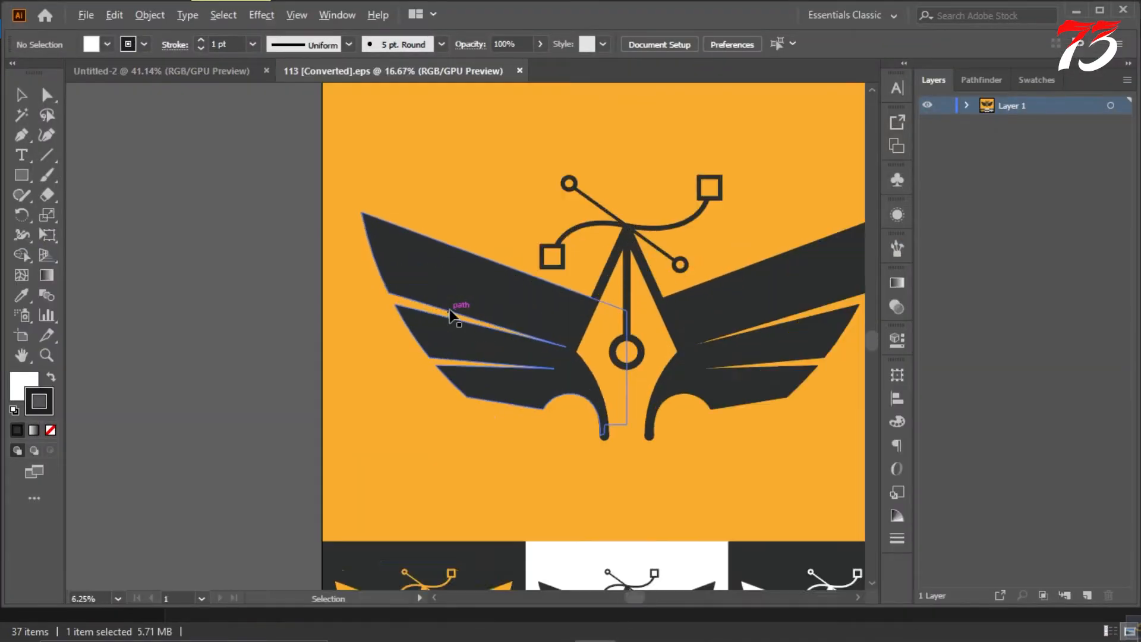
{"action": "scroll", "coordinate": [522, 317], "scroll_direction": "up", "scroll_amount": 1}
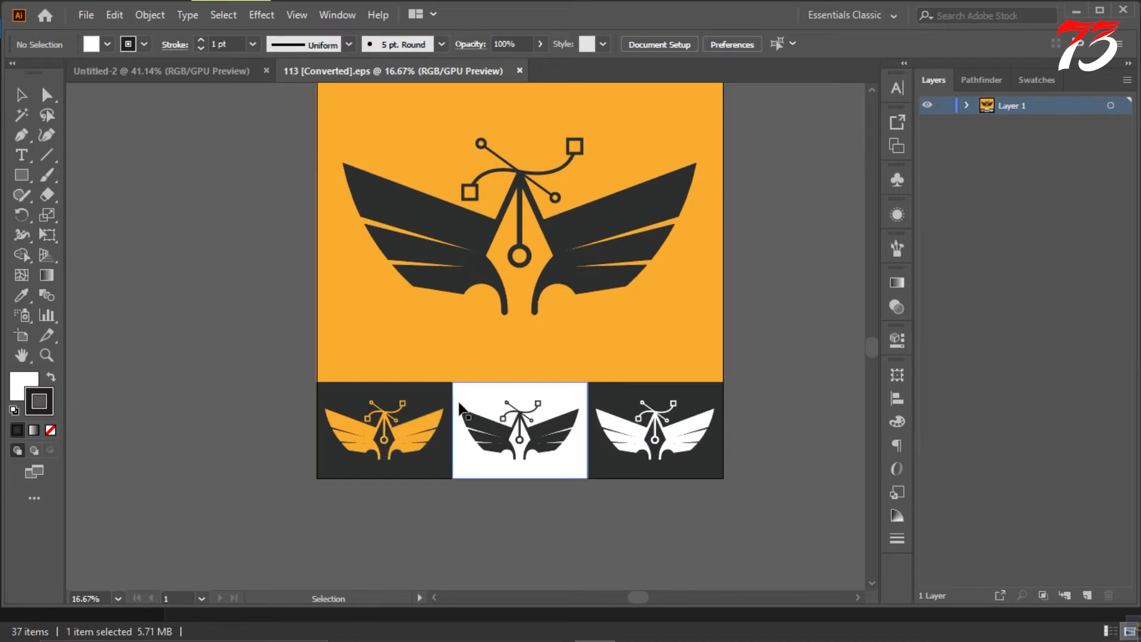
Ungroup the logo artwork twice so the small orange logo separates from its dark background tile.
{"action": "right_click", "coordinate": [414, 433]}
{"action": "left_click", "coordinate": [460, 273]}
{"action": "left_click", "coordinate": [248, 251]}
{"action": "left_click", "coordinate": [410, 423]}
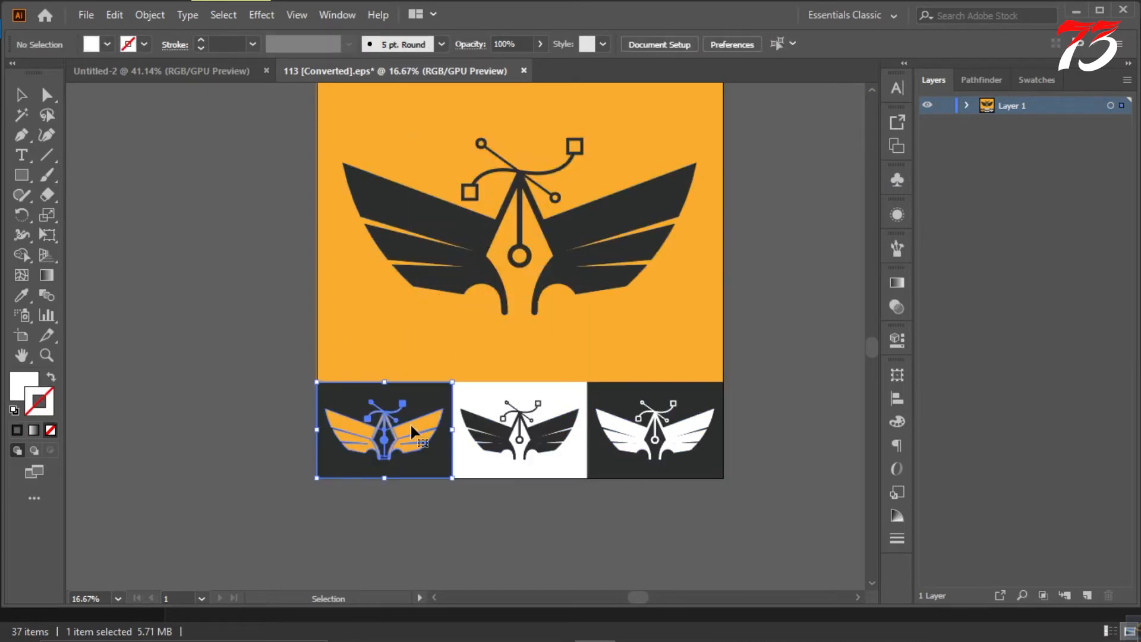
{"action": "right_click", "coordinate": [410, 422]}
{"action": "left_click", "coordinate": [460, 273]}
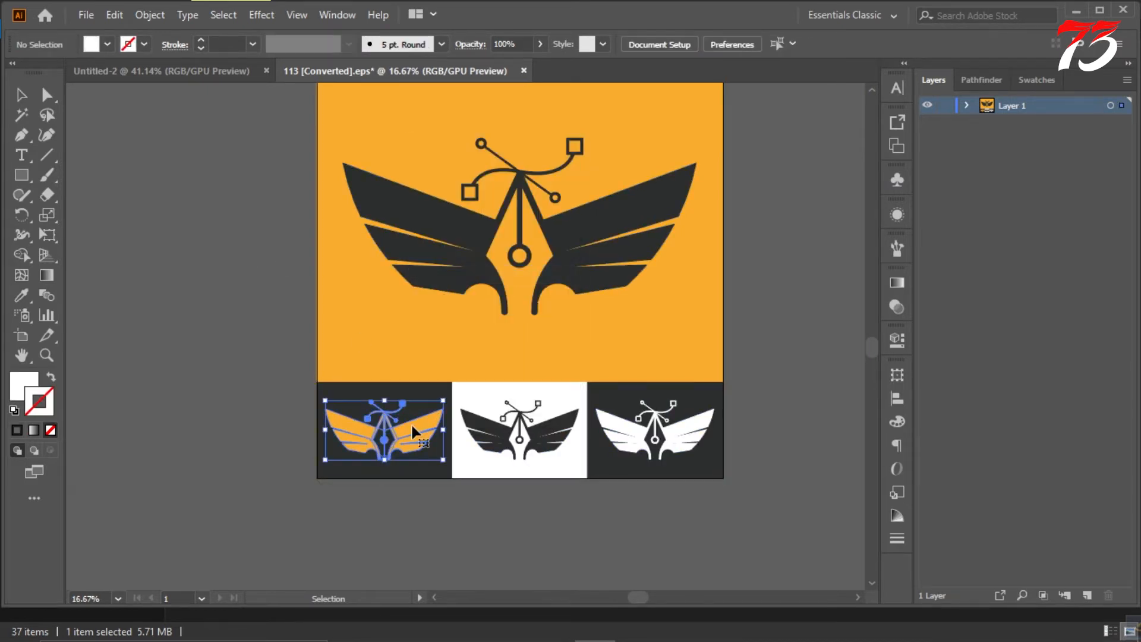
Bring the orange logo into the Photoshop banner as a vector smart object and center it horizontally and vertically on the canvas.
{"action": "left_click_drag", "start_coordinate": [412, 423], "coordinate": [471, 376]}
{"action": "left_click", "coordinate": [811, 34]}
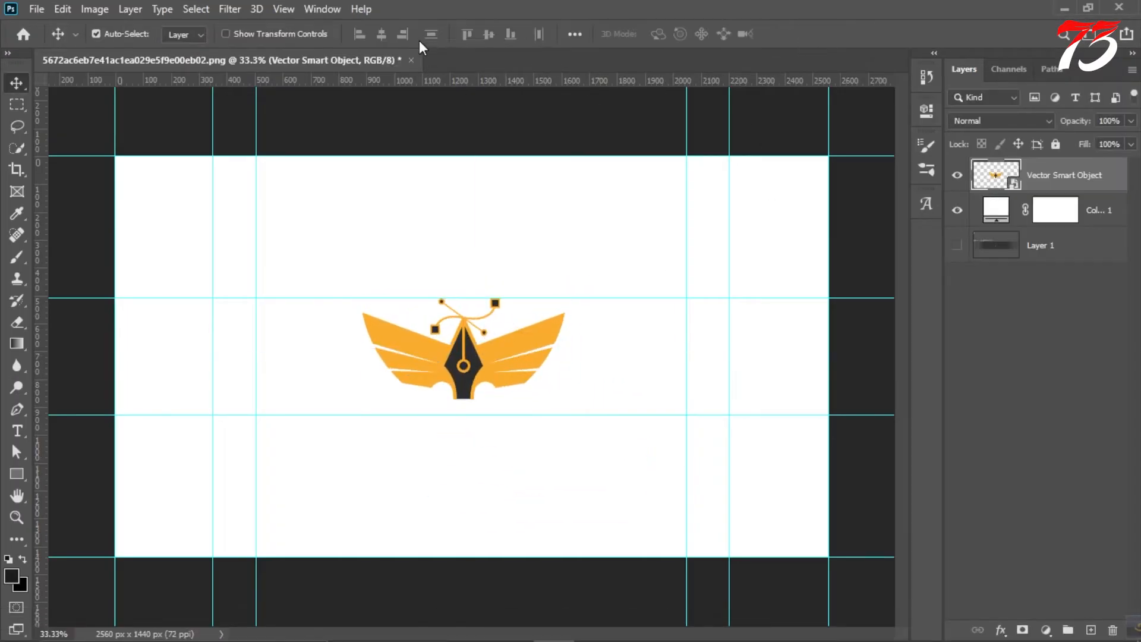
{"action": "left_click", "coordinate": [575, 34]}
{"action": "left_click", "coordinate": [612, 183]}
{"action": "left_click", "coordinate": [616, 214]}
{"action": "left_click", "coordinate": [381, 33]}
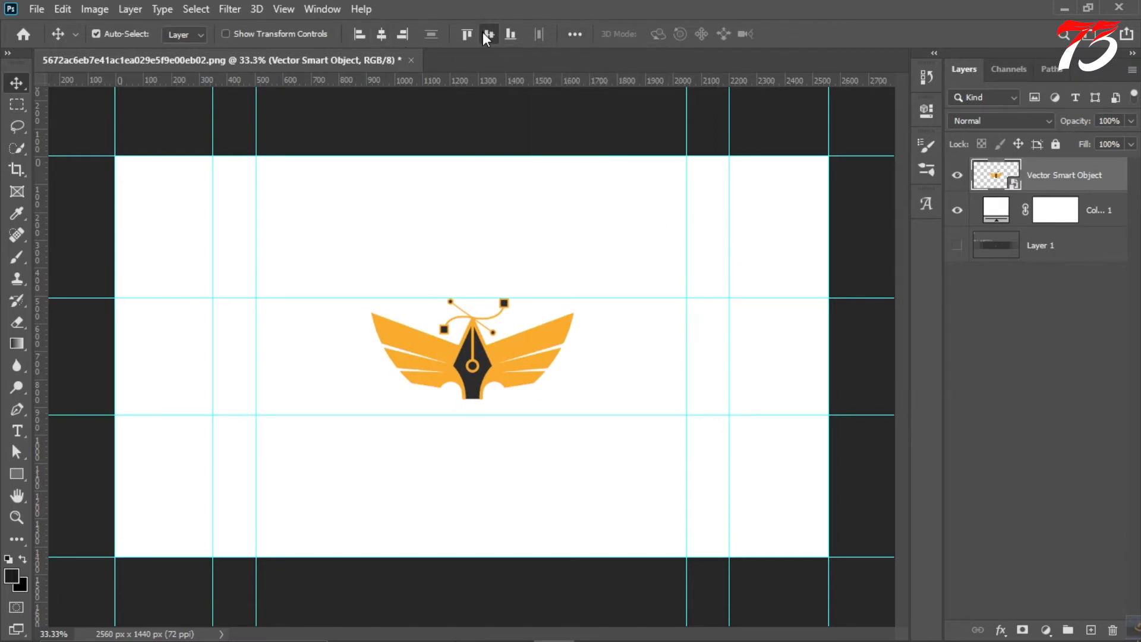
{"action": "left_click", "coordinate": [488, 34]}
Scale the logo down slightly so it fits between the two horizontal safe-area guides.
{"action": "key", "text": "ctrl+t"}
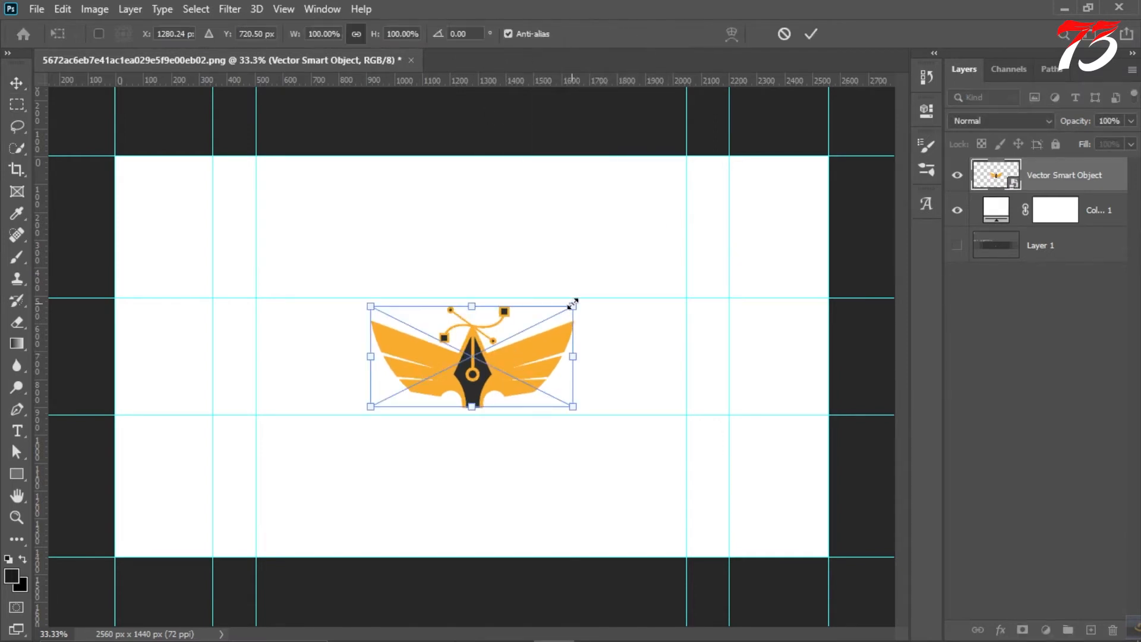
{"action": "left_click_drag", "start_coordinate": [573, 306], "coordinate": [569, 315]}
{"action": "left_click", "coordinate": [807, 35]}
{"action": "key", "text": "ctrl+minus"}
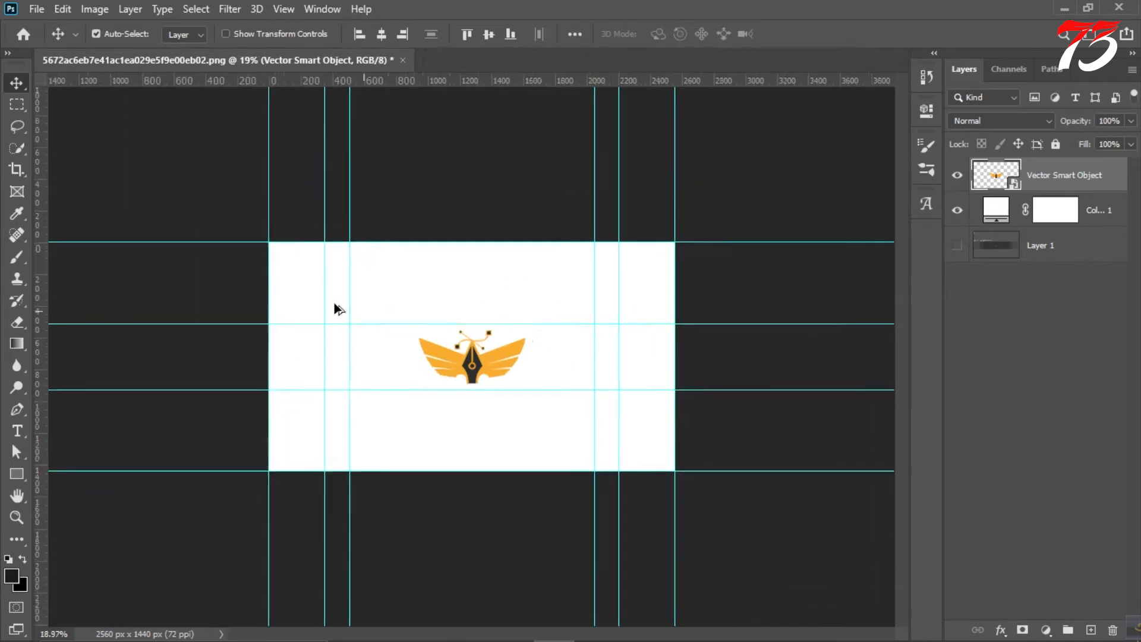
{"action": "key", "text": "ctrl+plus"}
Change the color fill layer to the logo's dark gray, #2c2d2c.
{"action": "double_click", "coordinate": [996, 209]}
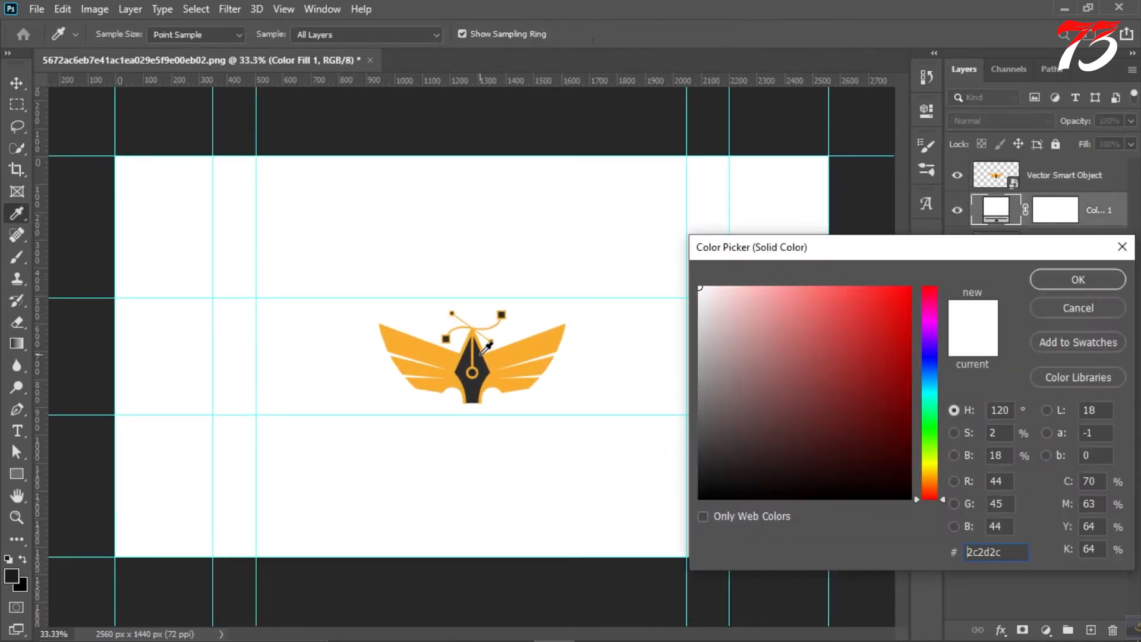
{"action": "left_click", "coordinate": [703, 461]}
{"action": "left_click", "coordinate": [1077, 278]}
{"action": "scroll", "coordinate": [533, 299], "scroll_direction": "down", "scroll_amount": 3}
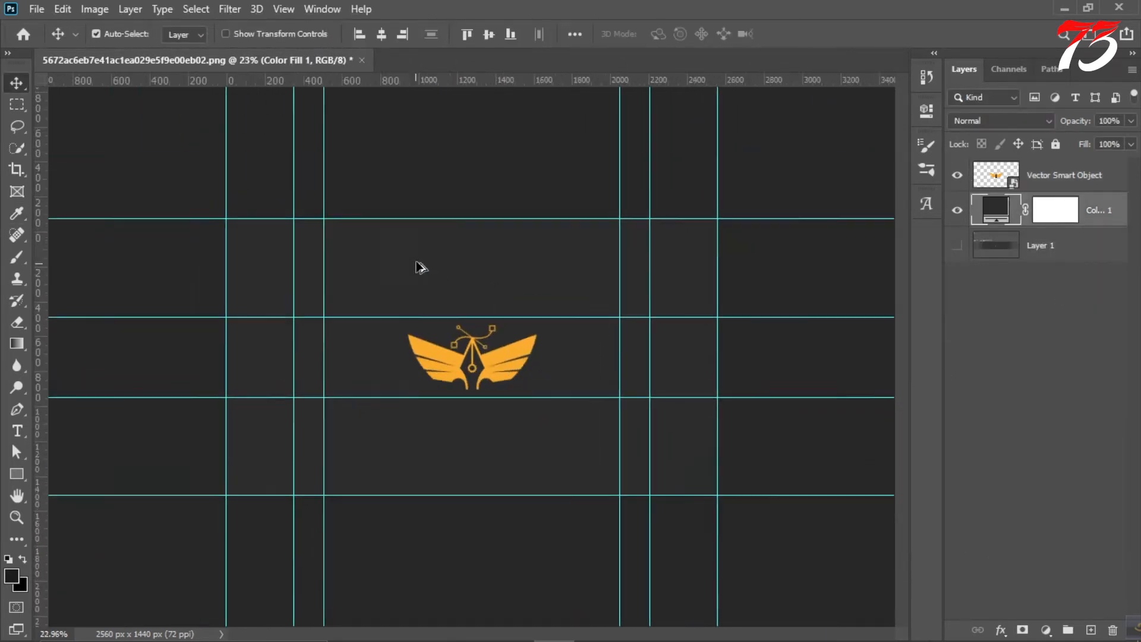
{"action": "scroll", "coordinate": [420, 265], "scroll_direction": "up", "scroll_amount": 2}
{"action": "scroll", "coordinate": [434, 356], "scroll_direction": "up", "scroll_amount": 1}
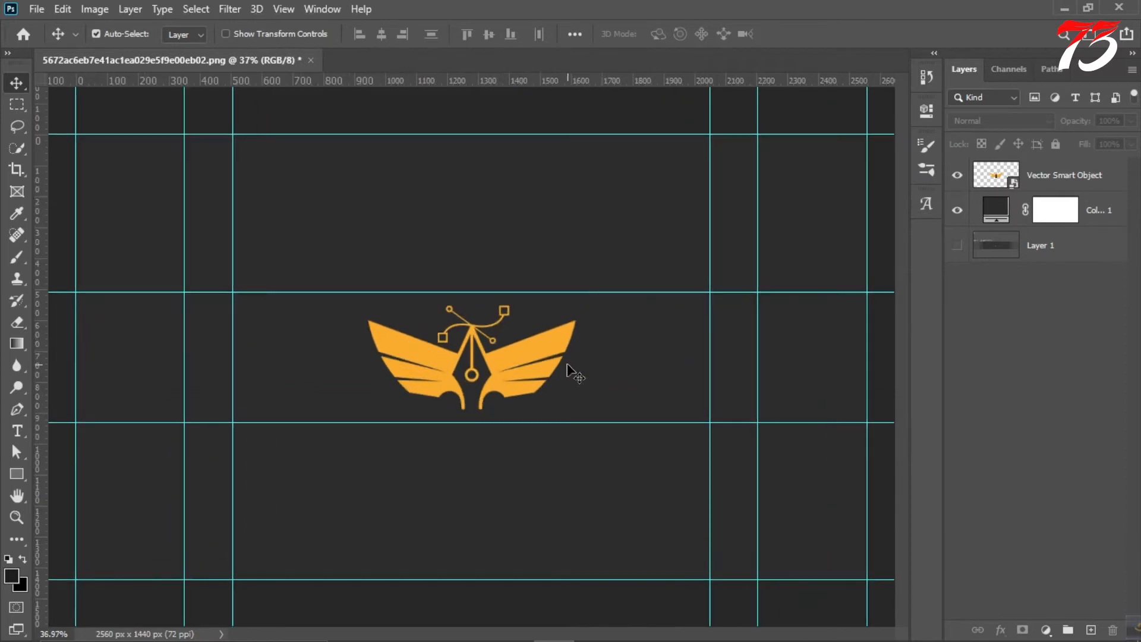
Copy "Flat GFX" from Notepad and add it to the banner as white text beside the logo's wing.
{"action": "left_click", "coordinate": [771, 629]}
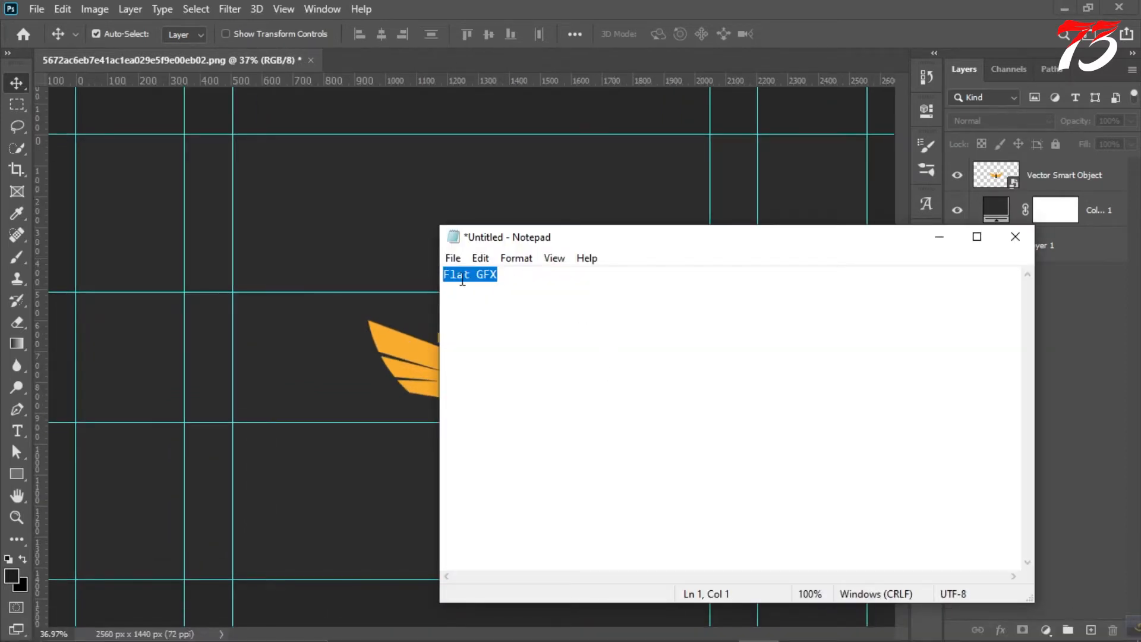
{"action": "left_click", "coordinate": [938, 236]}
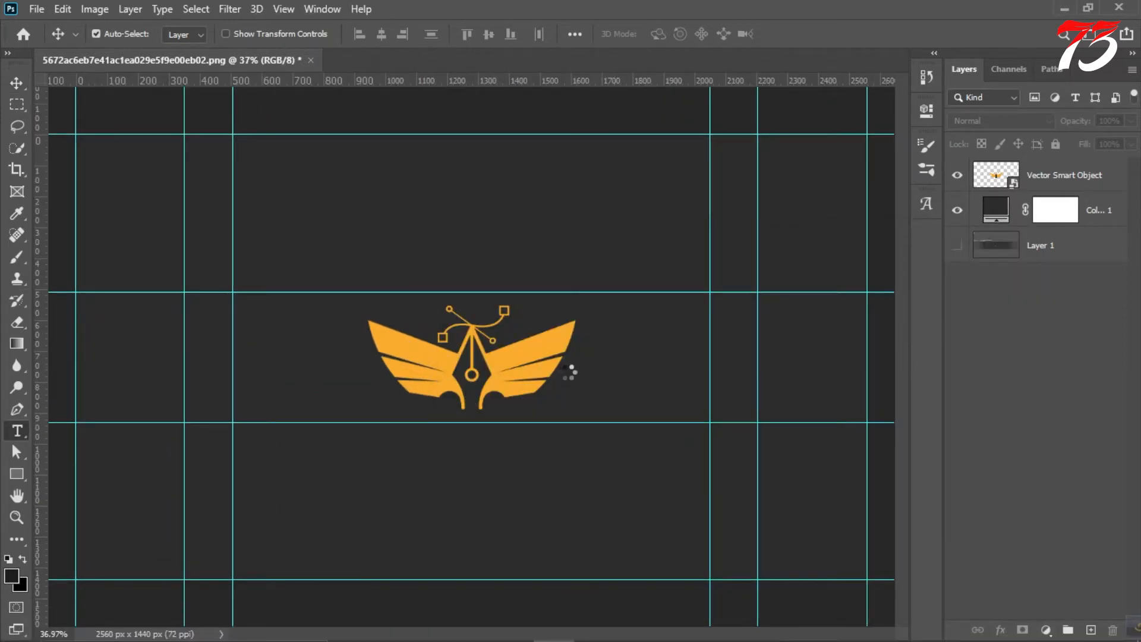
{"action": "left_click", "coordinate": [600, 356]}
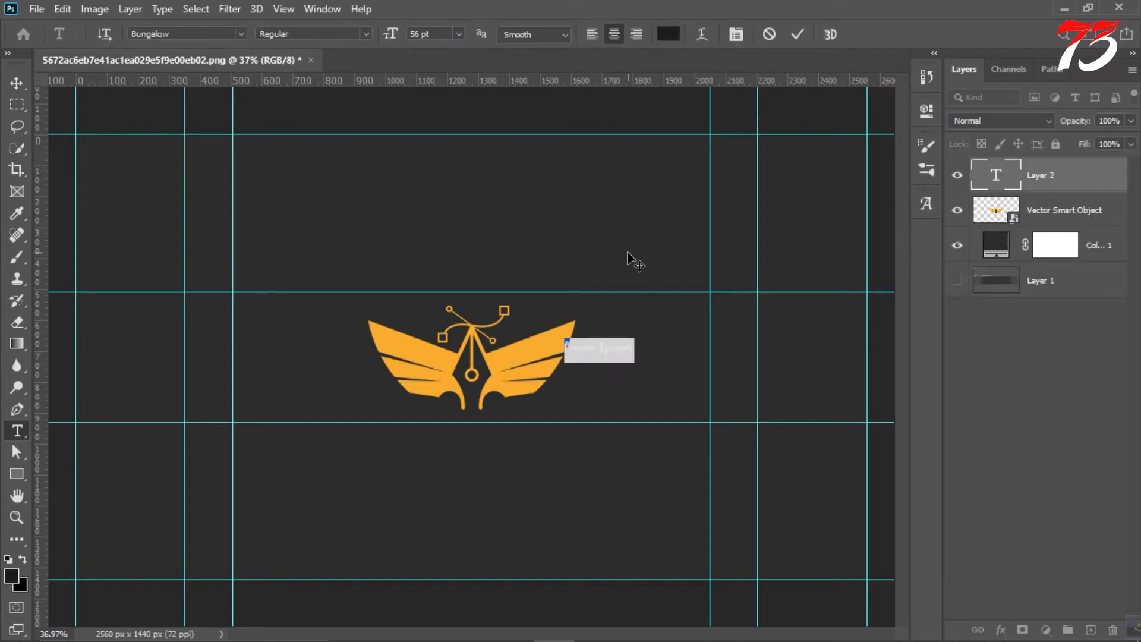
{"action": "left_click", "coordinate": [666, 36]}
{"action": "left_click", "coordinate": [705, 287]}
{"action": "key", "text": "Return"}
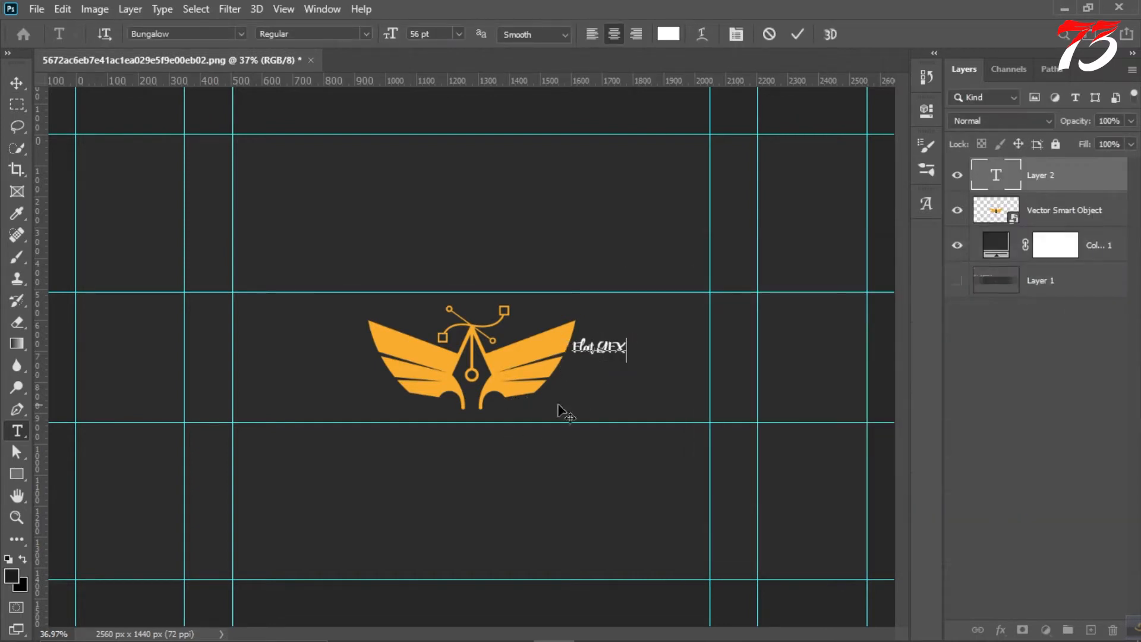
Format the Flat GFX text in Kiona Bold at 73 pt.
{"action": "left_click", "coordinate": [735, 33]}
{"action": "left_click", "coordinate": [827, 98]}
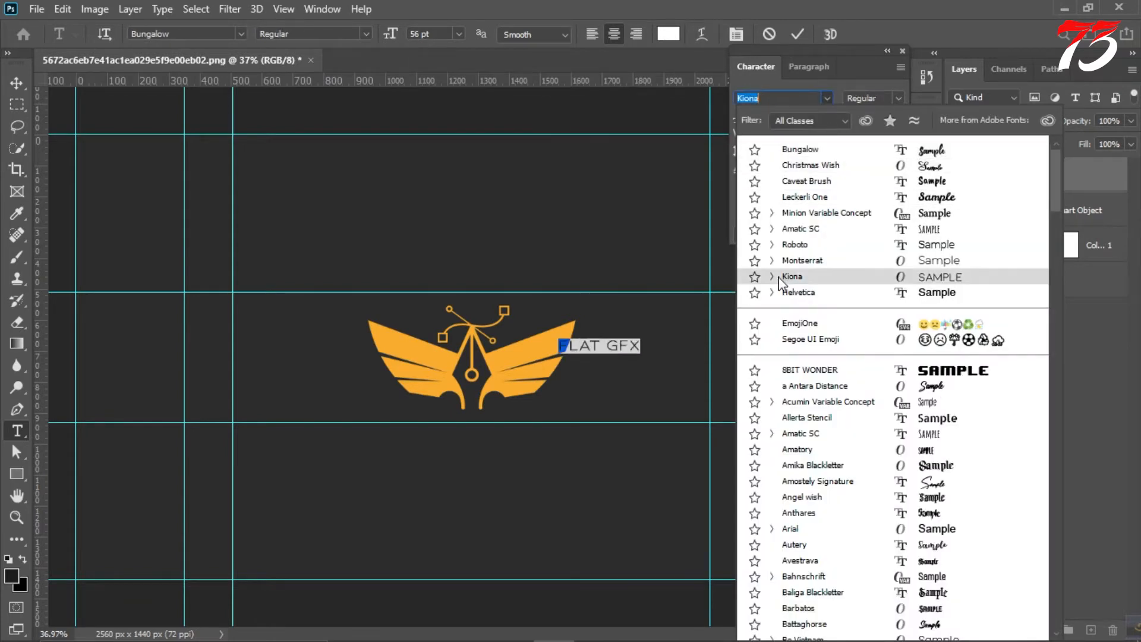
{"action": "left_click", "coordinate": [780, 278]}
{"action": "left_click", "coordinate": [898, 98]}
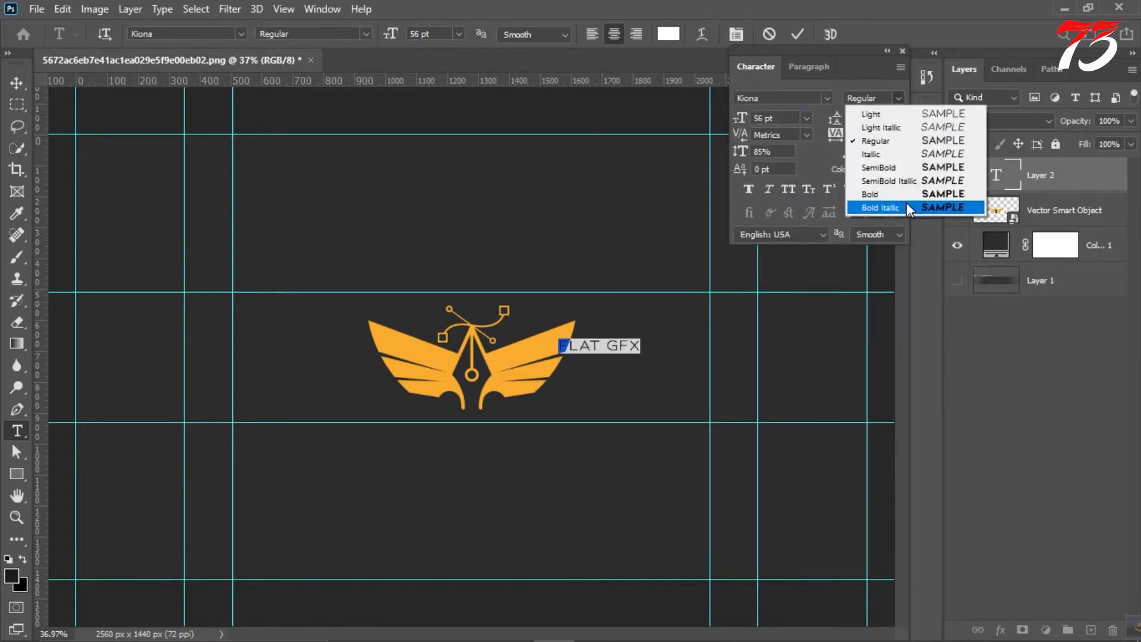
{"action": "left_click", "coordinate": [912, 198]}
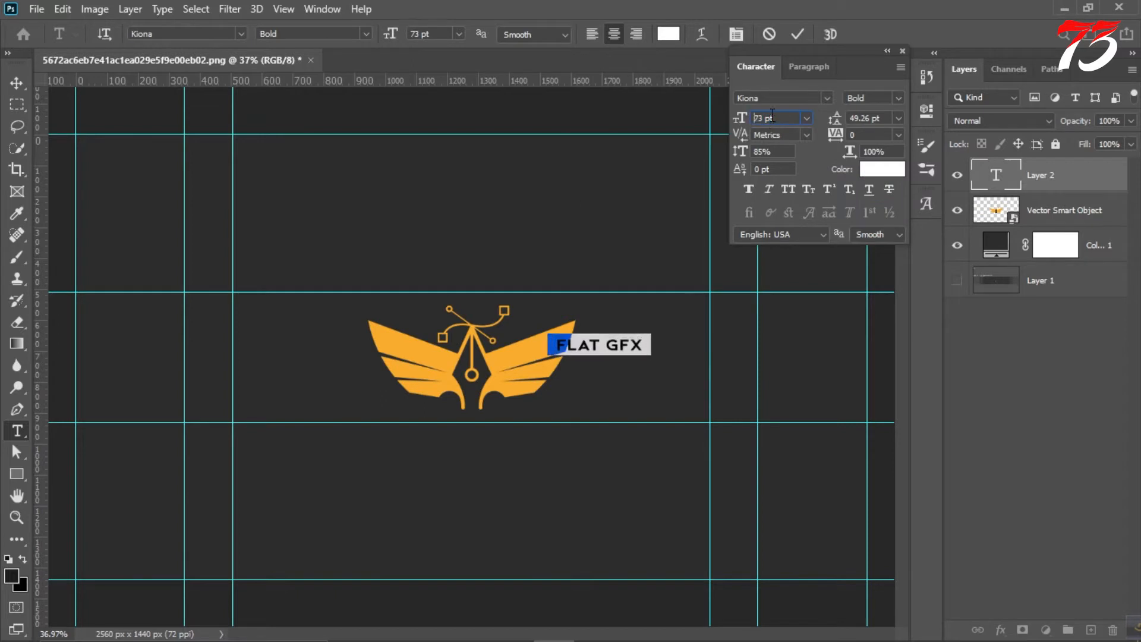
{"action": "left_click", "coordinate": [798, 34]}
Center the Flat GFX text horizontally on the canvas, then shrink the logo and shift it up to make room for the text.
{"action": "key", "text": "v"}
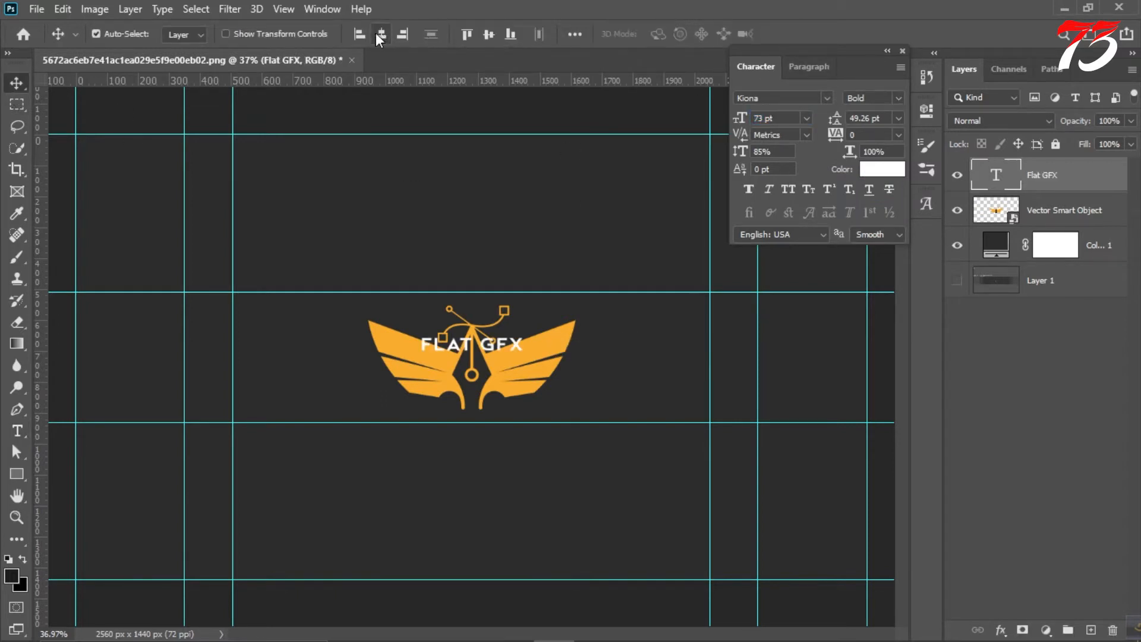
{"action": "scroll", "coordinate": [461, 363], "scroll_direction": "up", "scroll_amount": 4}
{"action": "left_click", "coordinate": [567, 358]}
{"action": "key", "text": "ctrl+t"}
{"action": "left_click_drag", "start_coordinate": [707, 466], "coordinate": [642, 428]}
{"action": "left_click_drag", "start_coordinate": [552, 399], "coordinate": [555, 364]}
{"action": "key", "text": "Return"}
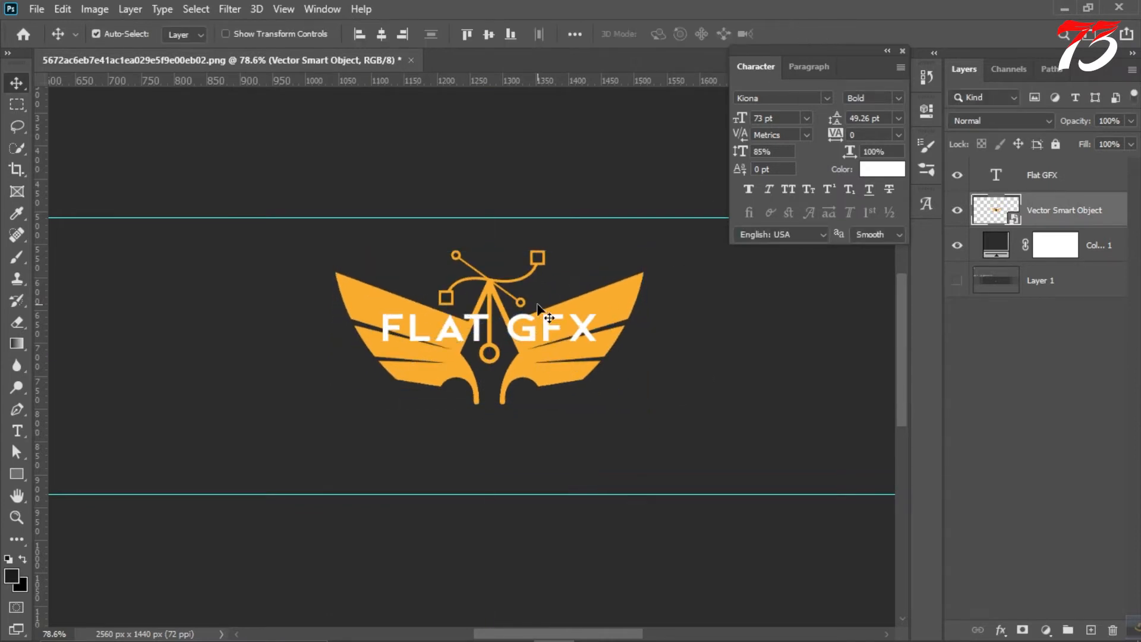
Move the Flat GFX text beneath the logo and close the character settings.
{"action": "left_click_drag", "start_coordinate": [522, 321], "coordinate": [523, 390]}
{"action": "scroll", "coordinate": [454, 327], "scroll_direction": "down", "scroll_amount": 5}
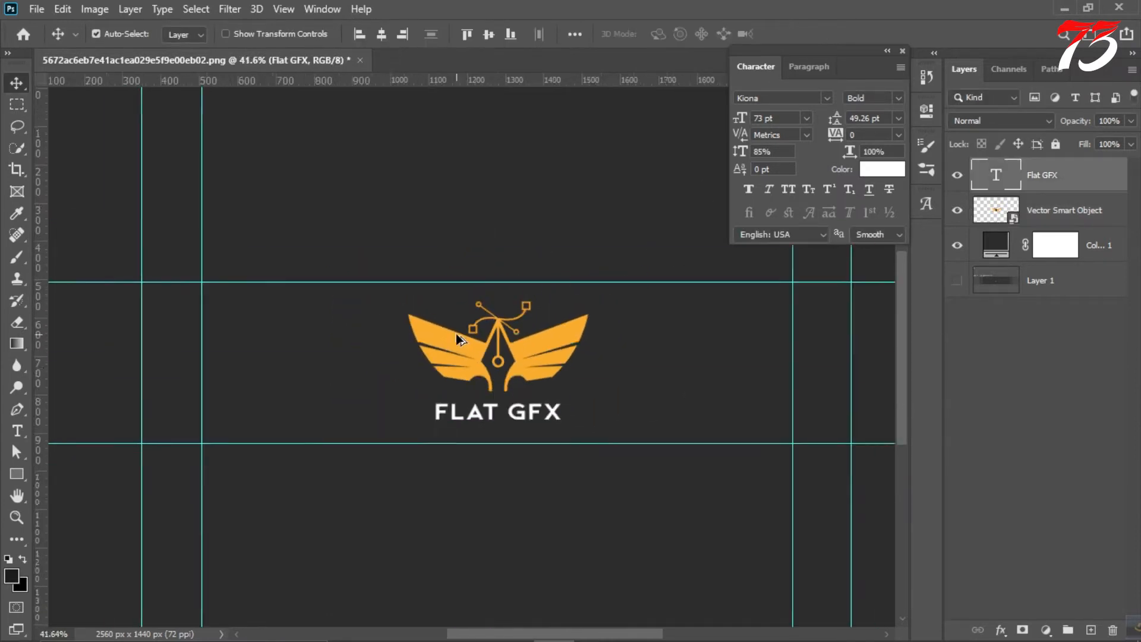
{"action": "scroll", "coordinate": [501, 328], "scroll_direction": "up", "scroll_amount": 2}
{"action": "left_click", "coordinate": [902, 52]}
{"action": "scroll", "coordinate": [418, 416], "scroll_direction": "up", "scroll_amount": 3}
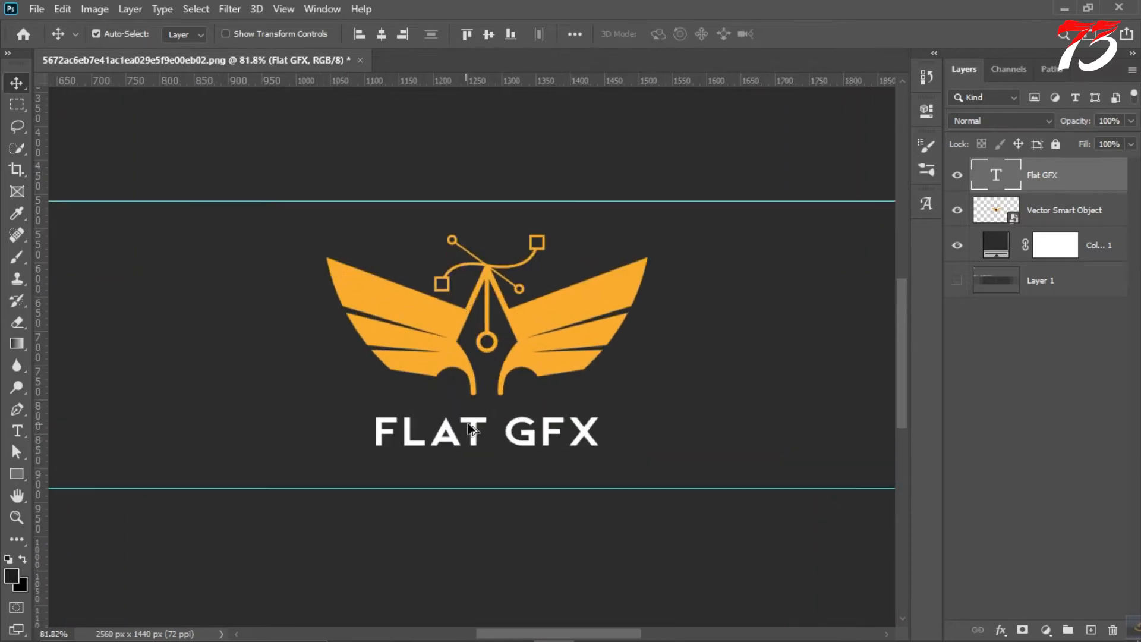
Tighten the gap between text and logo, then shift both together to sit evenly between the horizontal guides.
{"action": "scroll", "coordinate": [512, 398], "scroll_direction": "down", "scroll_amount": 1}
{"action": "left_click_drag", "start_coordinate": [518, 389], "coordinate": [517, 378]}
{"action": "left_click", "coordinate": [528, 282], "text": "shift"}
{"action": "left_click_drag", "start_coordinate": [529, 282], "coordinate": [528, 287]}
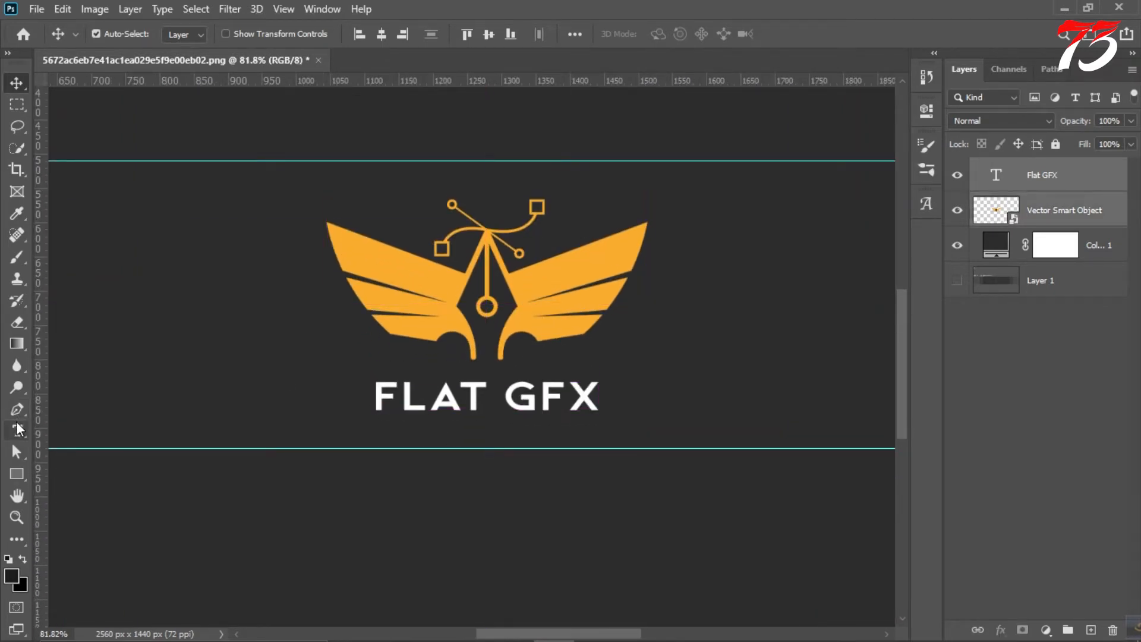
Recolor the word FLAT with the orange sampled from the logo's wing.
{"action": "left_click", "coordinate": [17, 430]}
{"action": "left_click_drag", "start_coordinate": [375, 396], "coordinate": [488, 396]}
{"action": "left_click", "coordinate": [668, 34]}
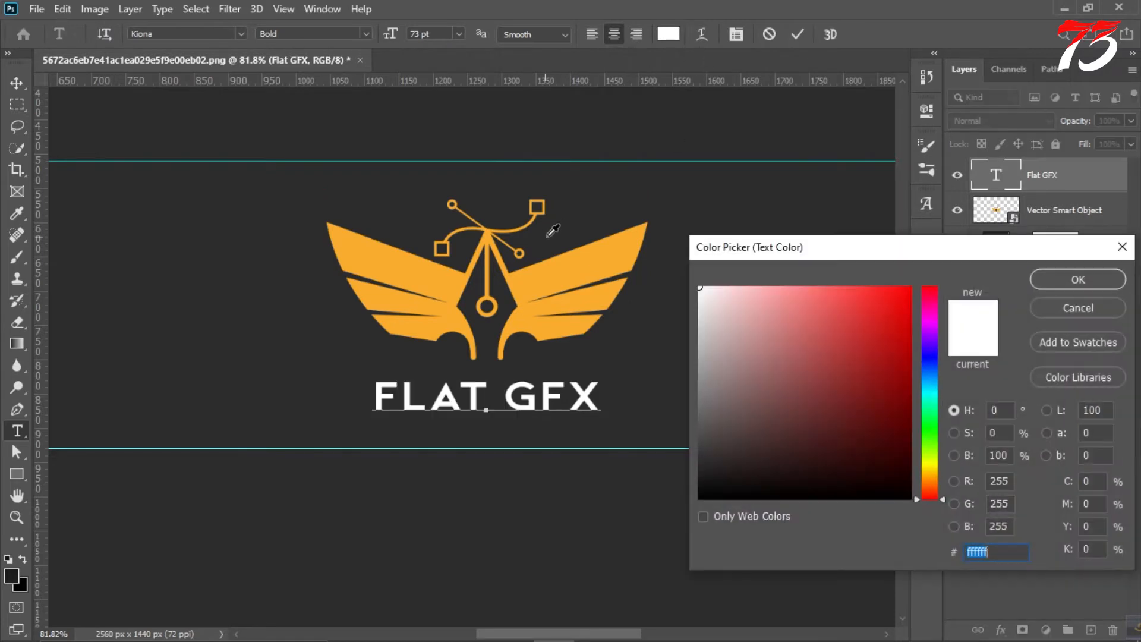
{"action": "left_click", "coordinate": [549, 268]}
{"action": "left_click", "coordinate": [1055, 281]}
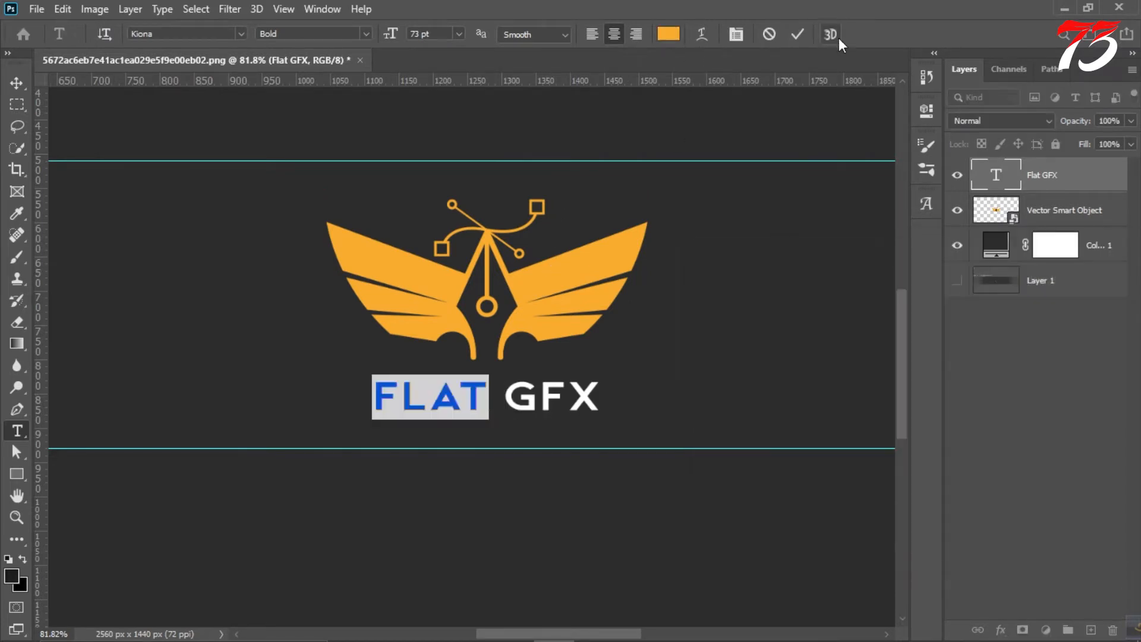
{"action": "left_click", "coordinate": [798, 34]}
{"action": "scroll", "coordinate": [551, 262], "scroll_direction": "down", "scroll_amount": 6}
{"action": "scroll", "coordinate": [475, 315], "scroll_direction": "up", "scroll_amount": 5}
{"action": "scroll", "coordinate": [494, 318], "scroll_direction": "up", "scroll_amount": 1}
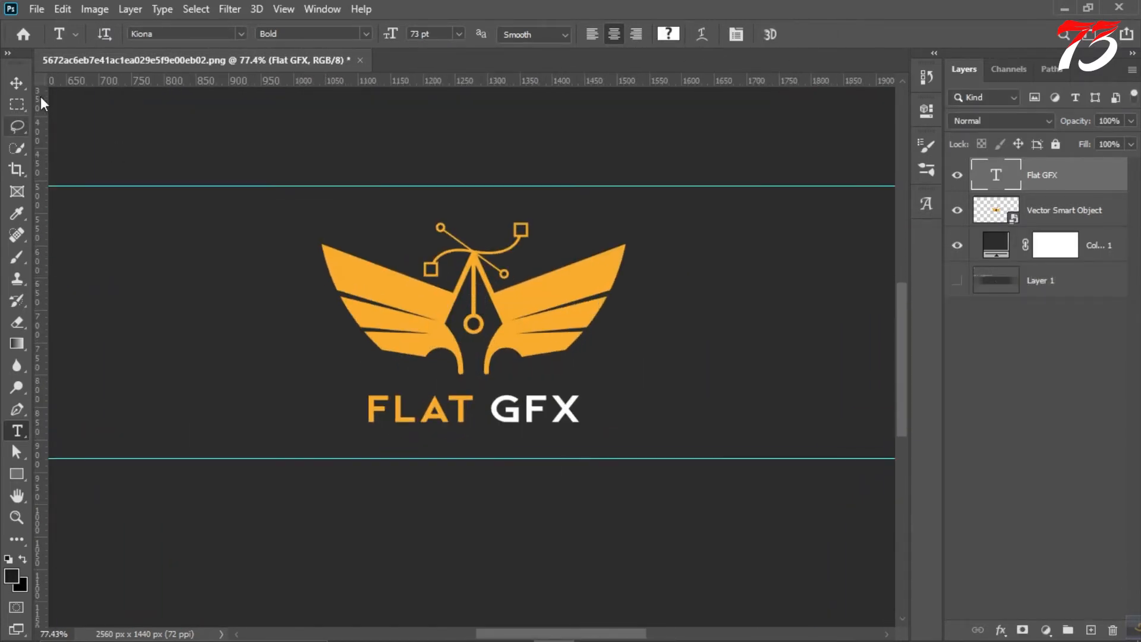
{"action": "key", "text": "v"}
{"action": "scroll", "coordinate": [416, 300], "scroll_direction": "down", "scroll_amount": 4}
{"action": "scroll", "coordinate": [460, 306], "scroll_direction": "up", "scroll_amount": 2}
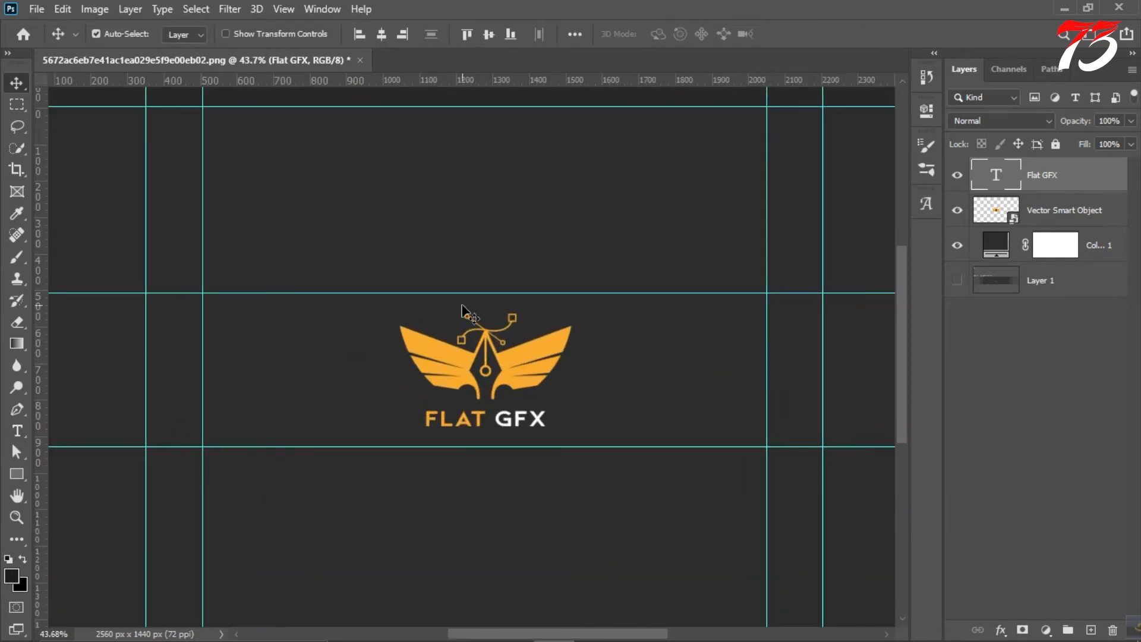
{"action": "scroll", "coordinate": [416, 318], "scroll_direction": "down", "scroll_amount": 3}
{"action": "scroll", "coordinate": [447, 328], "scroll_direction": "up", "scroll_amount": 3}
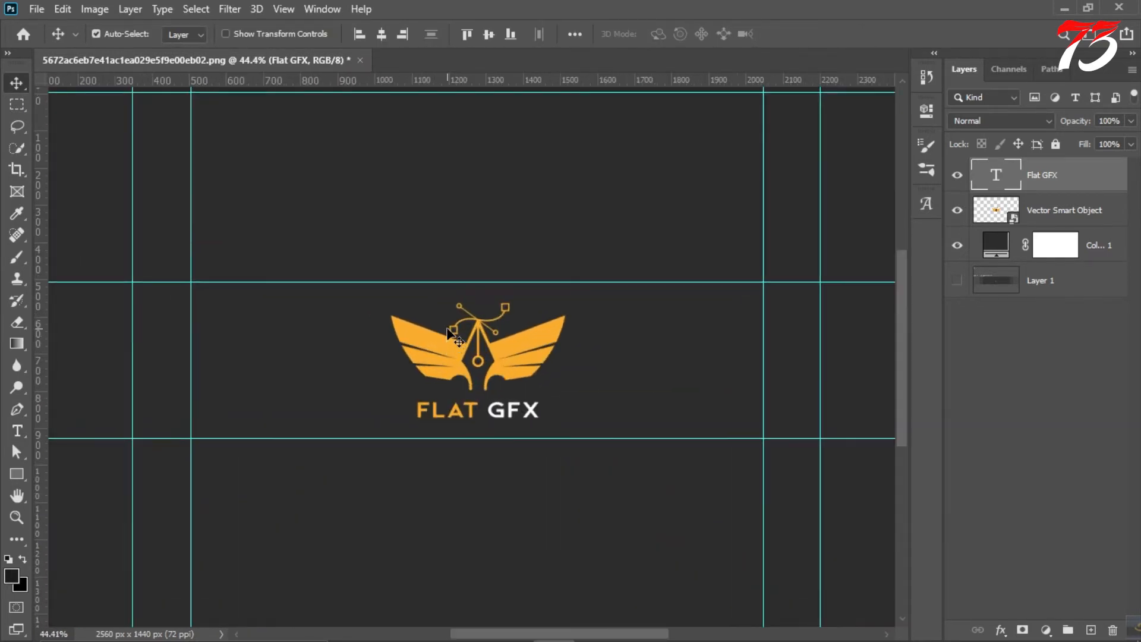
Nudge the Flat GFX text slightly upward so it sits closer to the winged logo.
{"action": "scroll", "coordinate": [486, 345], "scroll_direction": "down", "scroll_amount": 2}
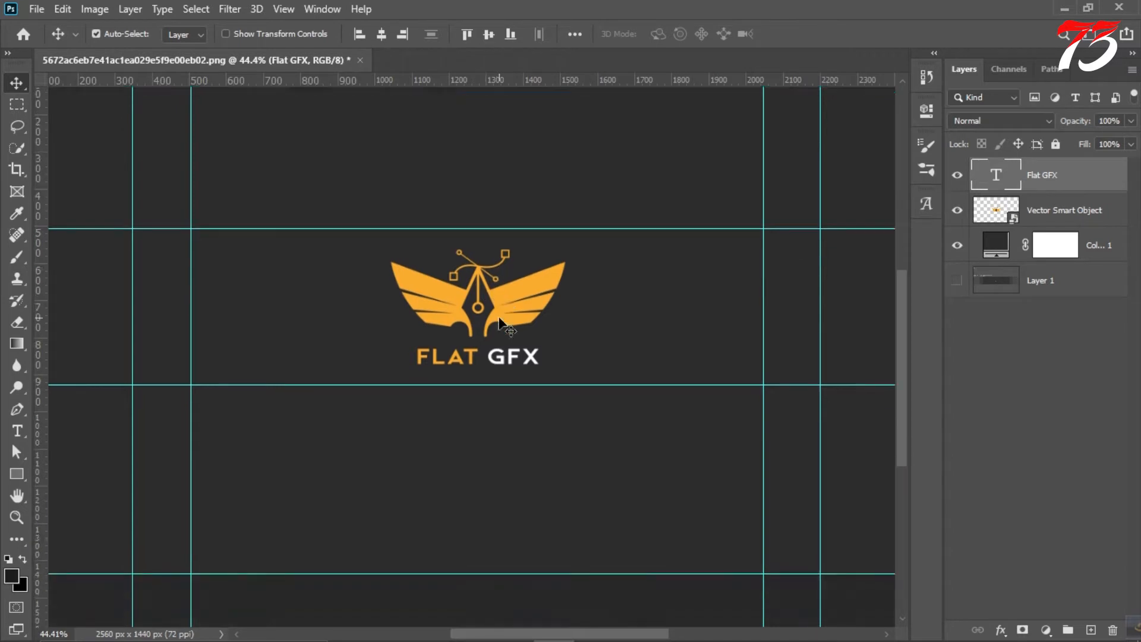
{"action": "scroll", "coordinate": [493, 345], "scroll_direction": "up", "scroll_amount": 3}
{"action": "key", "text": "u"}
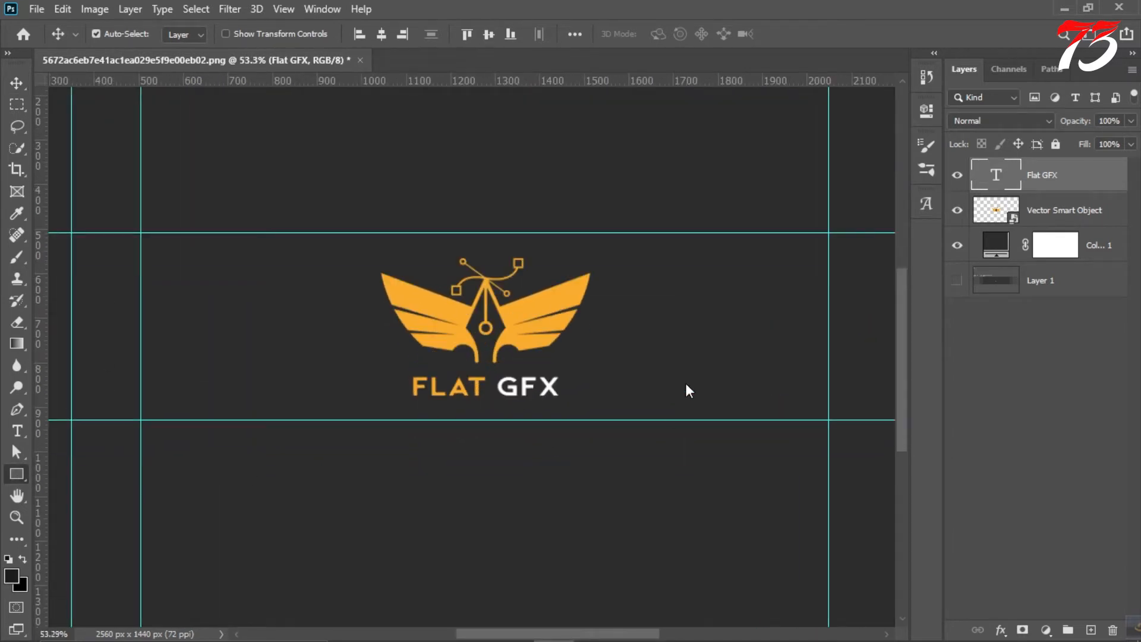
{"action": "scroll", "coordinate": [660, 381], "scroll_direction": "up", "scroll_amount": 2}
{"action": "key", "text": "v"}
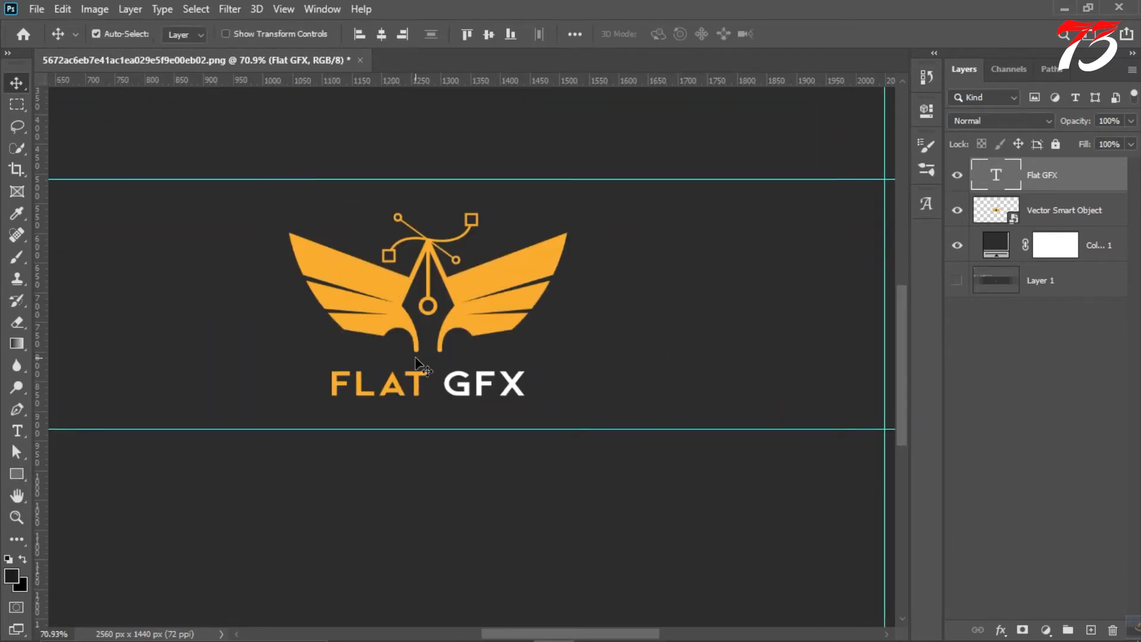
{"action": "left_click_drag", "start_coordinate": [457, 384], "coordinate": [458, 380]}
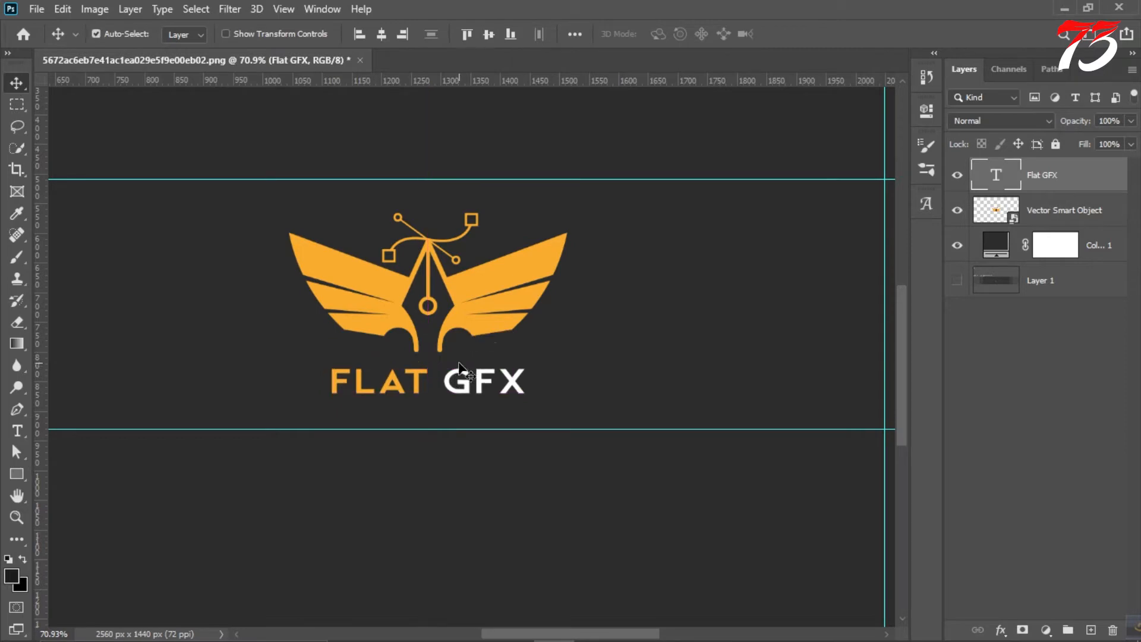
{"action": "scroll", "coordinate": [505, 284], "scroll_direction": "down", "scroll_amount": 9}
{"action": "scroll", "coordinate": [463, 328], "scroll_direction": "up", "scroll_amount": 6}
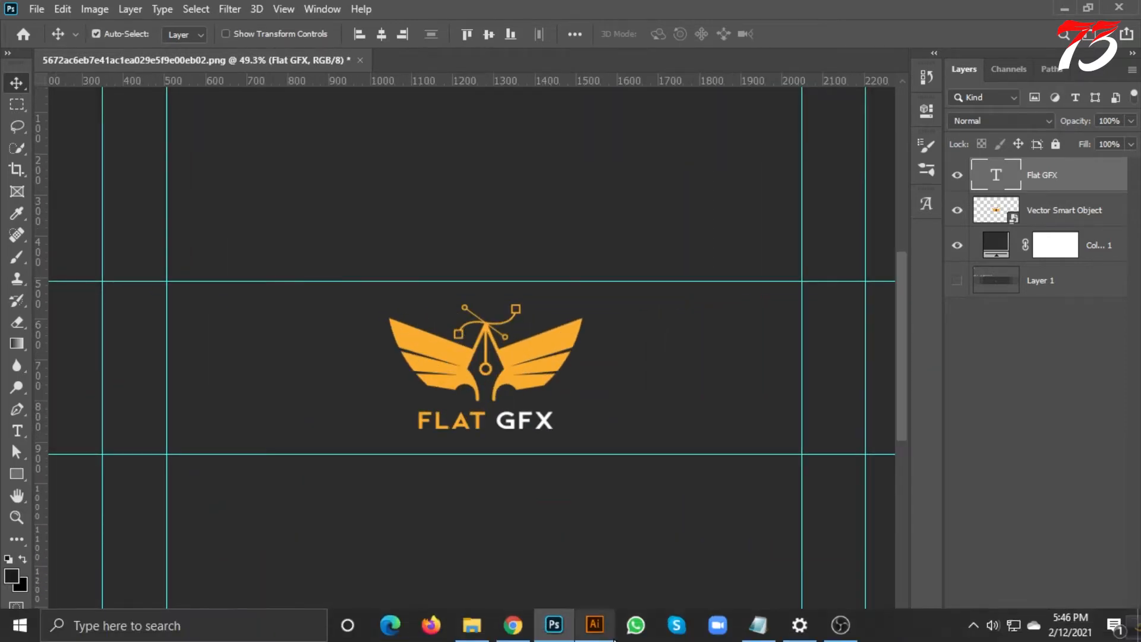
Switch to Illustrator and set a white fill with no stroke in the Untitled-2 document.
{"action": "left_click", "coordinate": [601, 633]}
{"action": "scroll", "coordinate": [577, 502], "scroll_direction": "up", "scroll_amount": 4}
{"action": "left_click", "coordinate": [173, 75]}
{"action": "scroll", "coordinate": [333, 205], "scroll_direction": "up", "scroll_amount": 3}
{"action": "scroll", "coordinate": [356, 208], "scroll_direction": "down", "scroll_amount": 4}
{"action": "scroll", "coordinate": [390, 212], "scroll_direction": "up", "scroll_amount": 3}
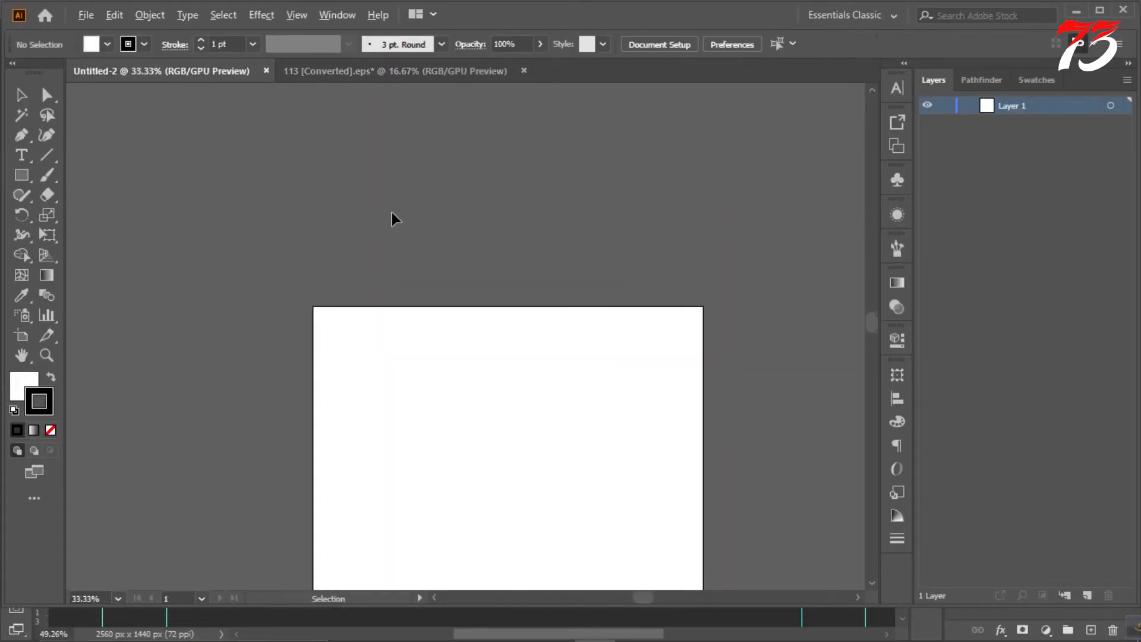
{"action": "scroll", "coordinate": [380, 213], "scroll_direction": "up", "scroll_amount": 3}
{"action": "left_click", "coordinate": [30, 394]}
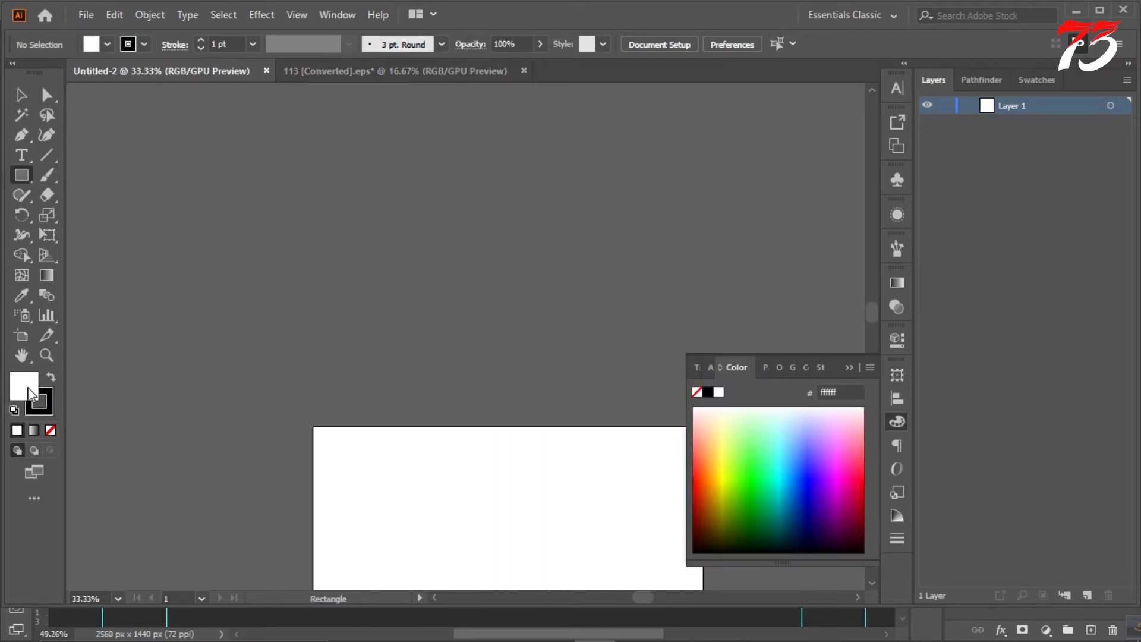
{"action": "left_click", "coordinate": [52, 383]}
{"action": "left_click", "coordinate": [39, 410]}
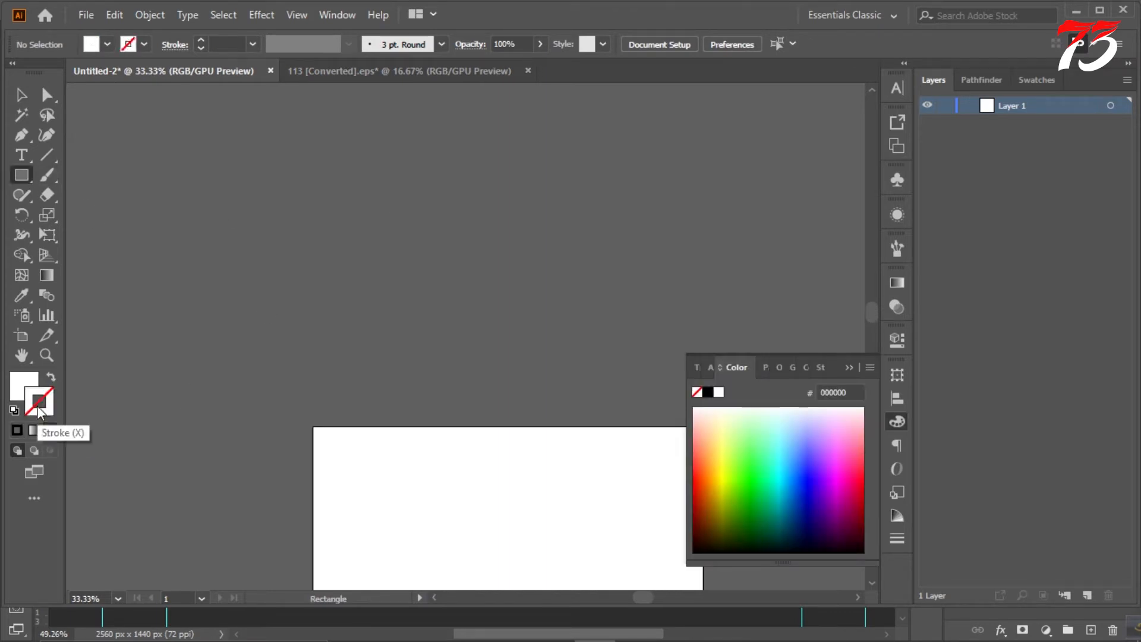
Draw a thin vertical white rectangle 4 px wide above the artboard and shorten it to 64 px tall.
{"action": "left_click", "coordinate": [22, 175]}
{"action": "scroll", "coordinate": [207, 313], "scroll_direction": "up", "scroll_amount": 2}
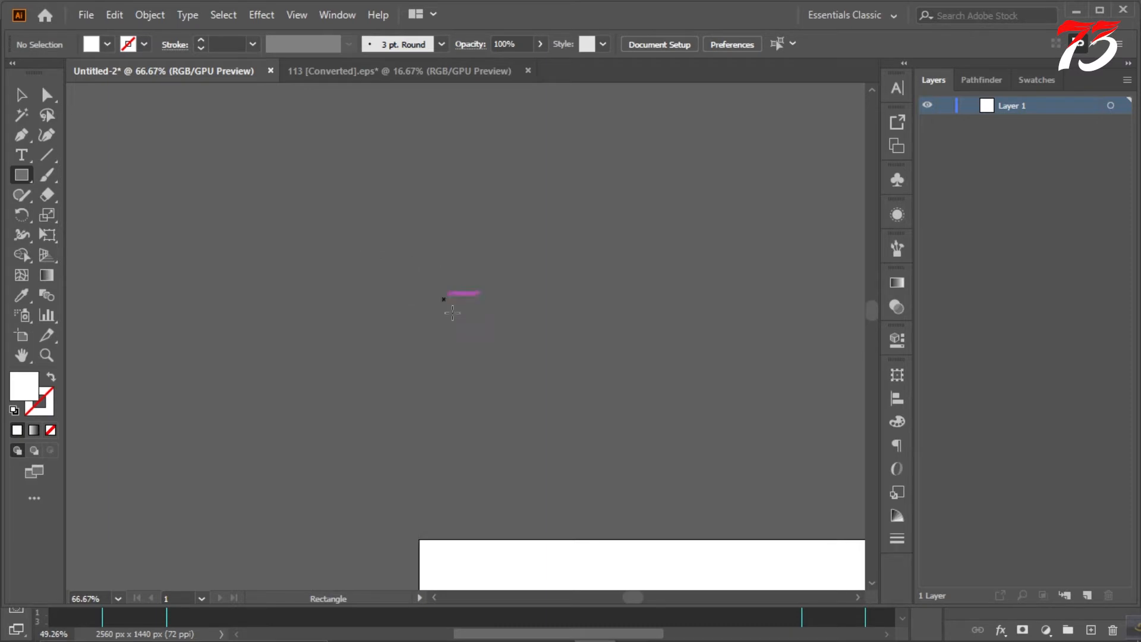
{"action": "left_click_drag", "start_coordinate": [446, 351], "coordinate": [446, 351]}
{"action": "key", "text": "v"}
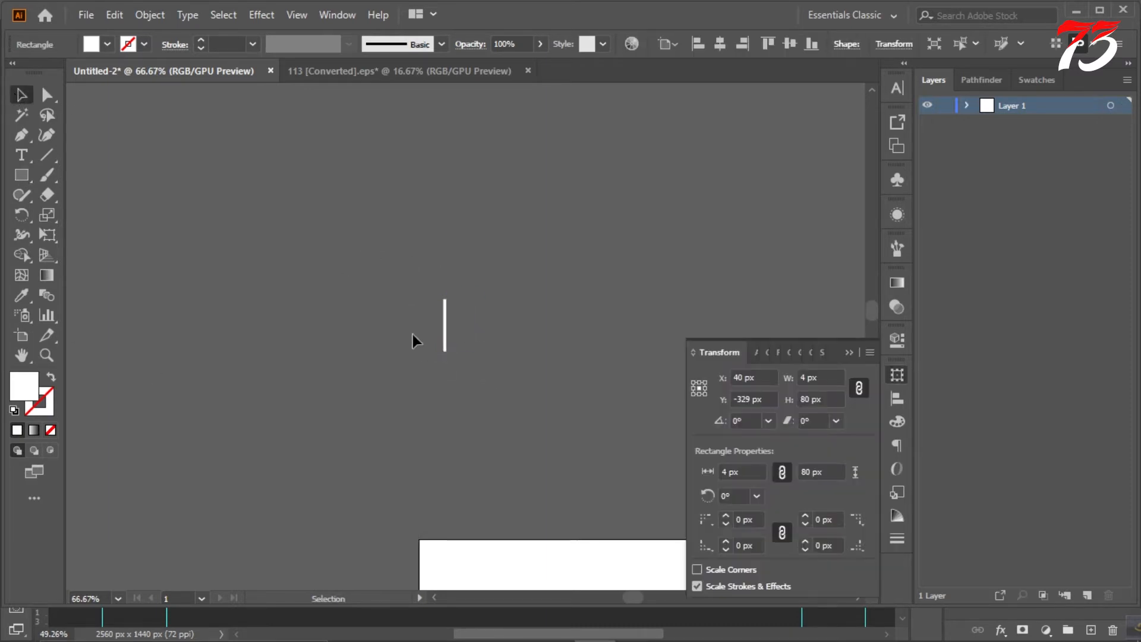
{"action": "scroll", "coordinate": [412, 342], "scroll_direction": "up", "scroll_amount": 4}
{"action": "left_click_drag", "start_coordinate": [416, 426], "coordinate": [533, 397]}
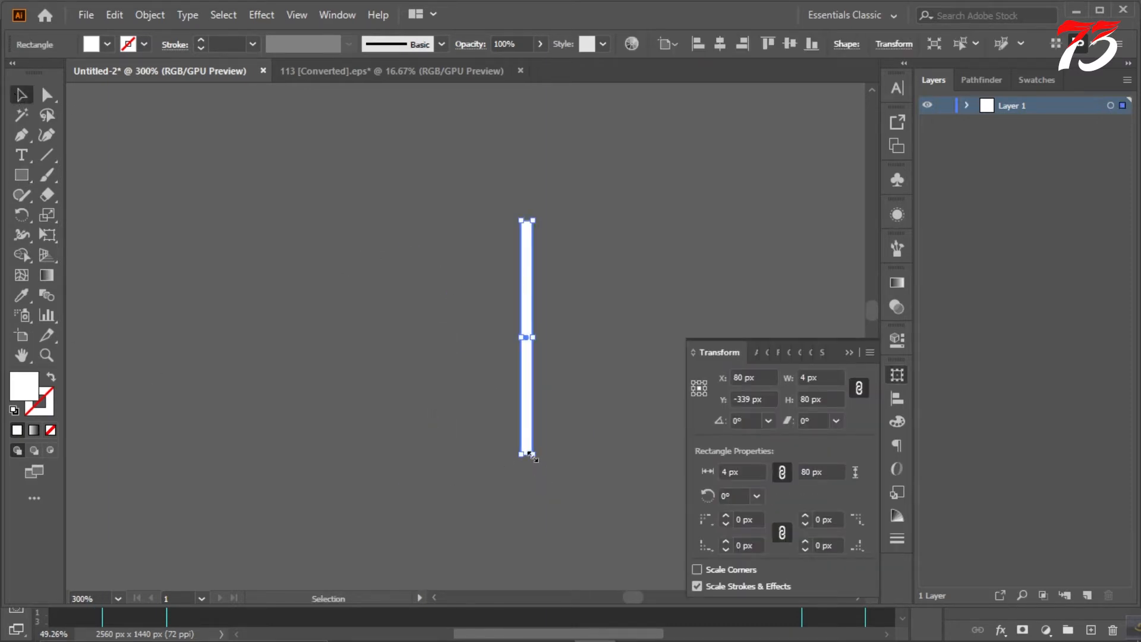
{"action": "left_click_drag", "start_coordinate": [531, 455], "coordinate": [420, 326]}
Cross the bar with an in-place copy turned horizontal, and group the two bars into a plus shape.
{"action": "key", "text": "ctrl+c"}
{"action": "key", "text": "ctrl+f"}
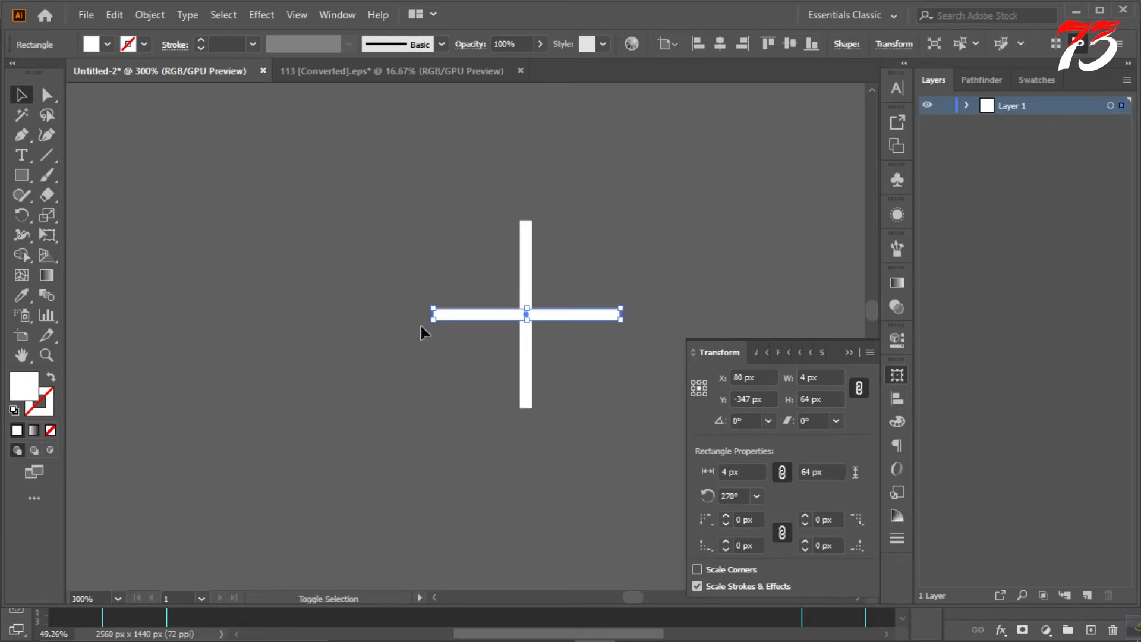
{"action": "left_click", "coordinate": [421, 326]}
{"action": "scroll", "coordinate": [449, 239], "scroll_direction": "down", "scroll_amount": 1}
{"action": "key", "text": "ctrl+g"}
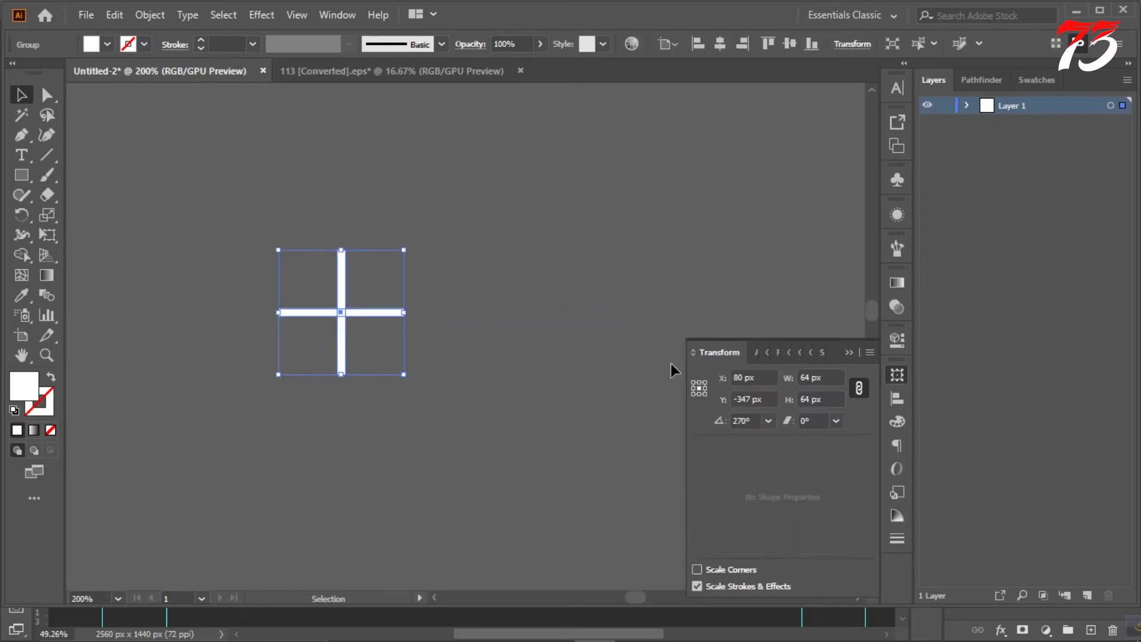
Close the transform settings and scale the grouped plus shape down to a small icon.
{"action": "left_click", "coordinate": [848, 354]}
{"action": "scroll", "coordinate": [379, 276], "scroll_direction": "down", "scroll_amount": 1}
{"action": "scroll", "coordinate": [397, 279], "scroll_direction": "up", "scroll_amount": 2}
{"action": "left_click_drag", "start_coordinate": [387, 236], "coordinate": [366, 347]}
{"action": "left_click", "coordinate": [369, 315]}
{"action": "key", "text": "ctrl+d"}
{"action": "key", "text": "ctrl+d"}
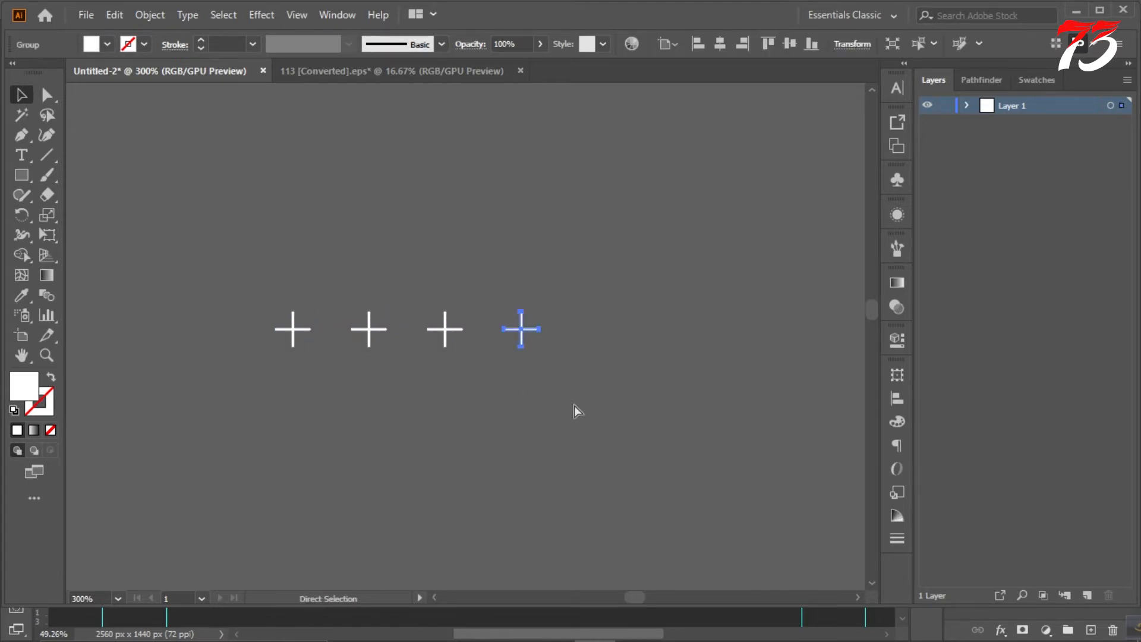
{"action": "left_click", "coordinate": [466, 426]}
{"action": "scroll", "coordinate": [469, 404], "scroll_direction": "down", "scroll_amount": 1}
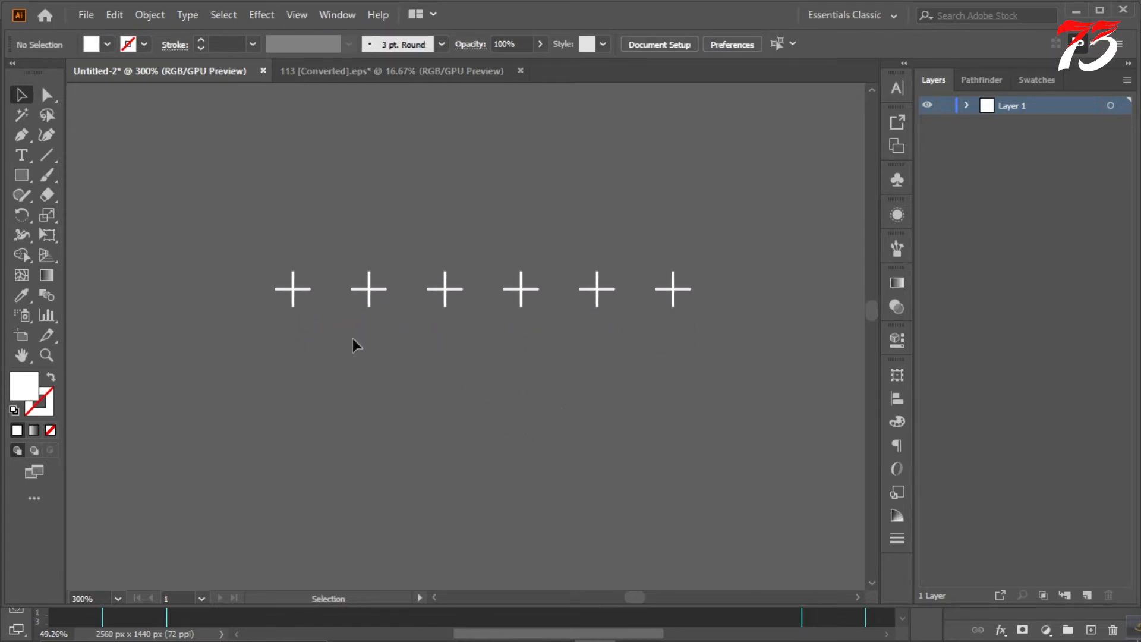
{"action": "key", "text": "ctrl+z"}
{"action": "key", "text": "ctrl+z"}
{"action": "key", "text": "ctrl+z"}
{"action": "key", "text": "ctrl+z"}
Duplicate the plus shape horizontally at close, even spacing to form a row of six.
{"action": "scroll", "coordinate": [301, 290], "scroll_direction": "up", "scroll_amount": 3}
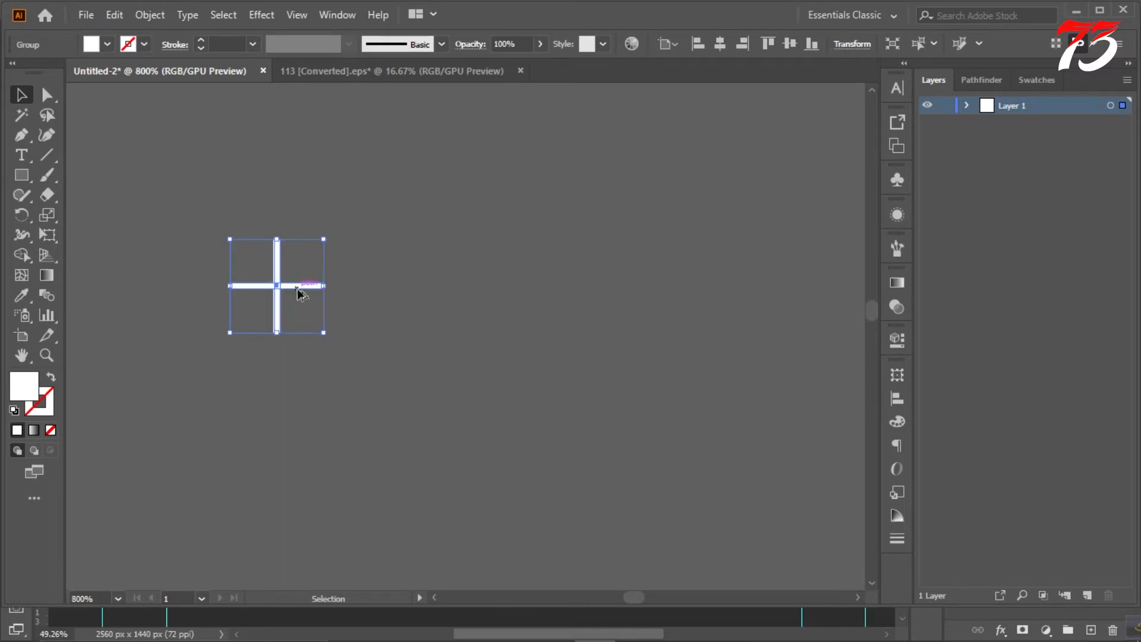
{"action": "left_click_drag", "start_coordinate": [299, 287], "coordinate": [425, 297]}
{"action": "key", "text": "ctrl+d"}
{"action": "key", "text": "ctrl+d"}
{"action": "key", "text": "ctrl+d"}
{"action": "key", "text": "ctrl+d"}
{"action": "left_click", "coordinate": [299, 374]}
{"action": "scroll", "coordinate": [371, 363], "scroll_direction": "down", "scroll_amount": 4}
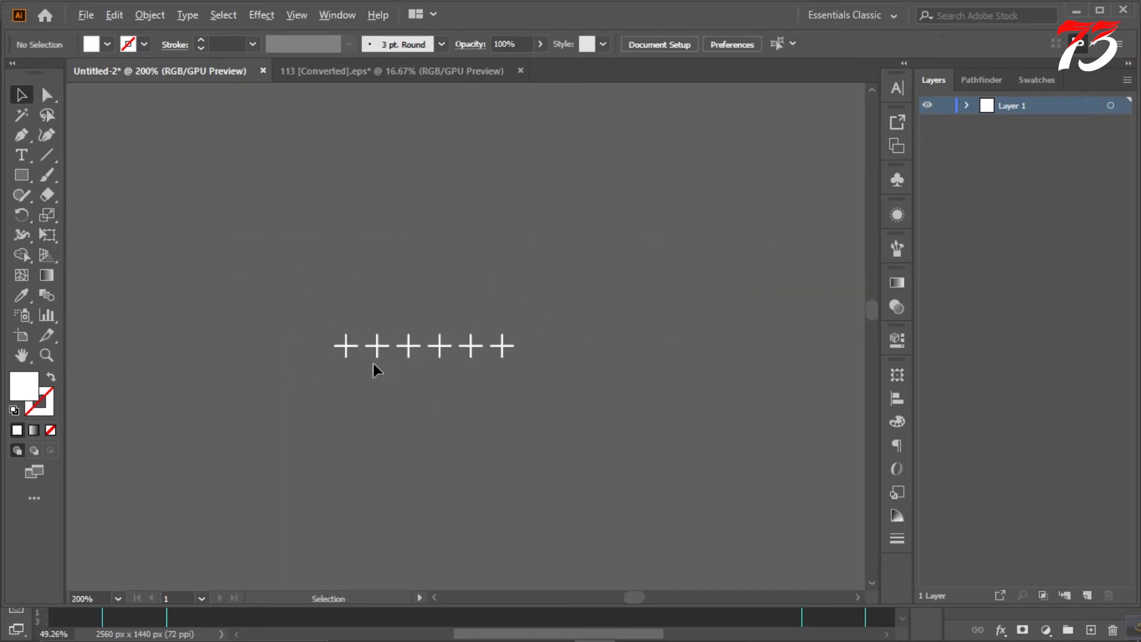
Add a centered second row of four plus shapes beneath the first, and group both rows together.
{"action": "scroll", "coordinate": [374, 361], "scroll_direction": "up", "scroll_amount": 3}
{"action": "left_click_drag", "start_coordinate": [232, 244], "coordinate": [795, 406]}
{"action": "left_click", "coordinate": [795, 406]}
{"action": "left_click_drag", "start_coordinate": [293, 311], "coordinate": [479, 418]}
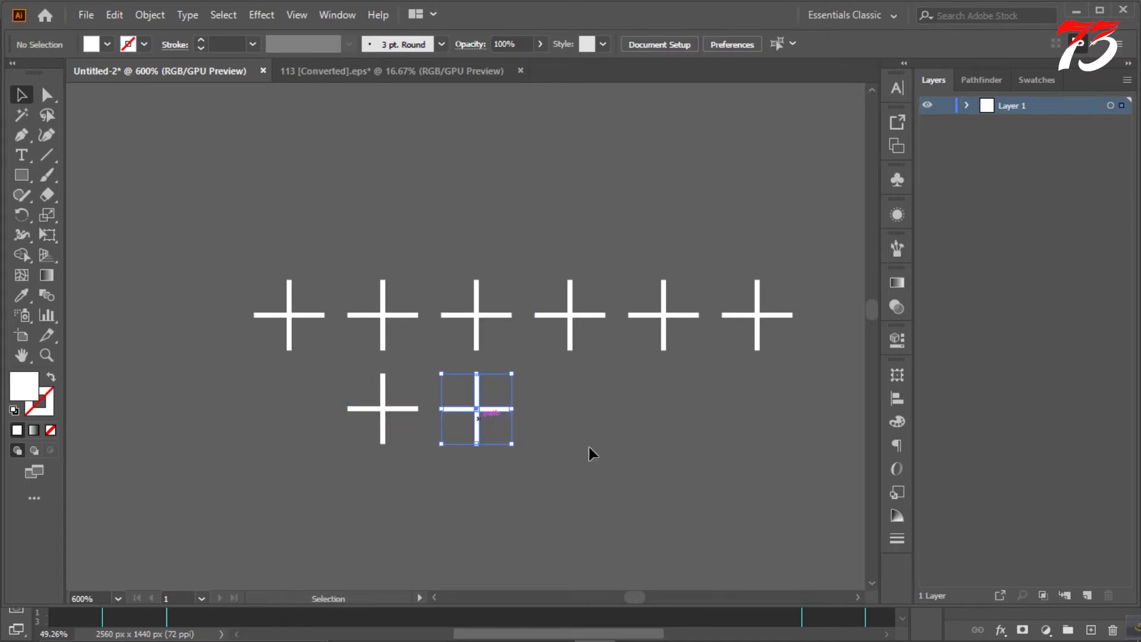
{"action": "key", "text": "ctrl+d"}
{"action": "key", "text": "ctrl+d"}
{"action": "left_click", "coordinate": [587, 451]}
{"action": "scroll", "coordinate": [520, 351], "scroll_direction": "down", "scroll_amount": 2}
{"action": "left_click_drag", "start_coordinate": [391, 279], "coordinate": [704, 412]}
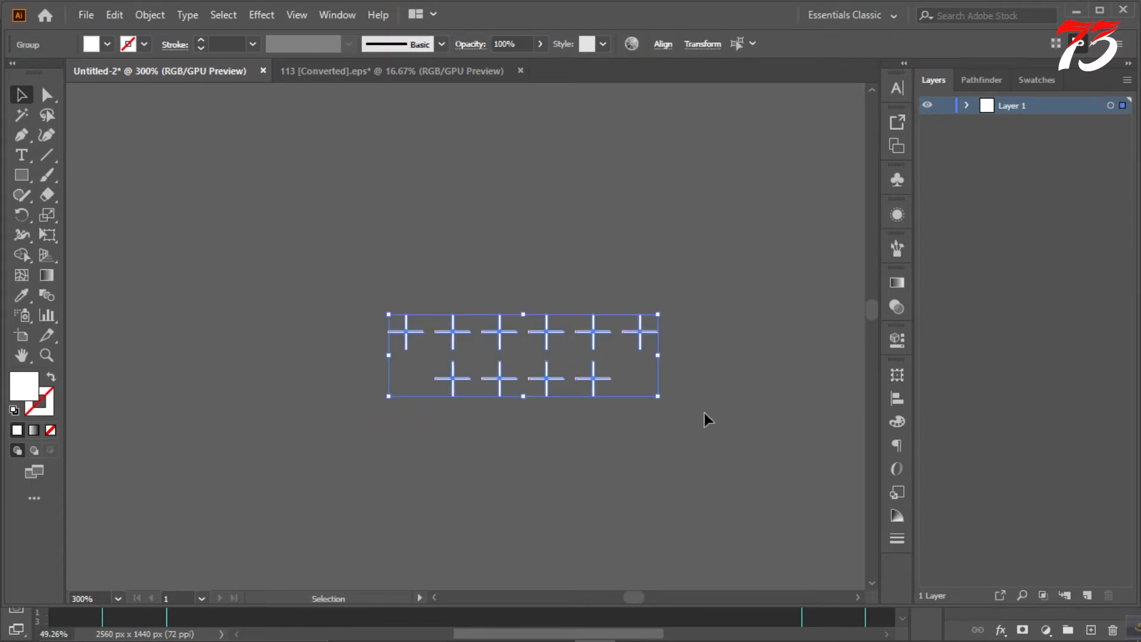
{"action": "key", "text": "ctrl+g"}
{"action": "left_click", "coordinate": [754, 397]}
Draw a straight horizontal line with the Pen tool below the plus pattern, with a white stroke and no fill.
{"action": "scroll", "coordinate": [537, 250], "scroll_direction": "down", "scroll_amount": 3}
{"action": "scroll", "coordinate": [550, 296], "scroll_direction": "up", "scroll_amount": 2}
{"action": "scroll", "coordinate": [551, 297], "scroll_direction": "up", "scroll_amount": 2}
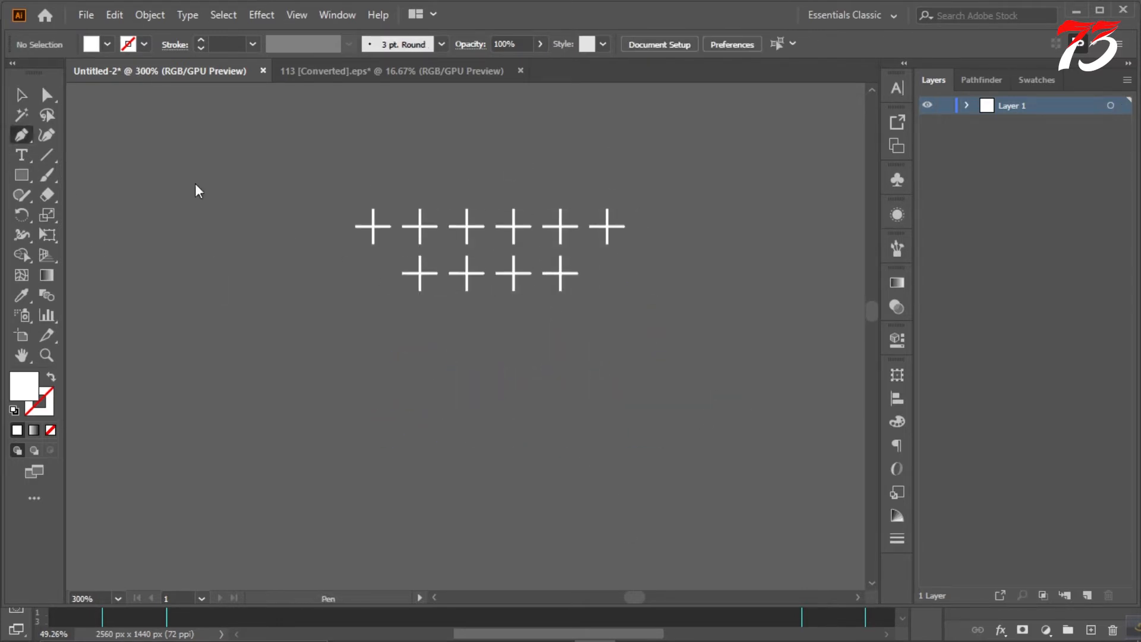
{"action": "left_click", "coordinate": [356, 340]}
{"action": "left_click", "coordinate": [619, 340]}
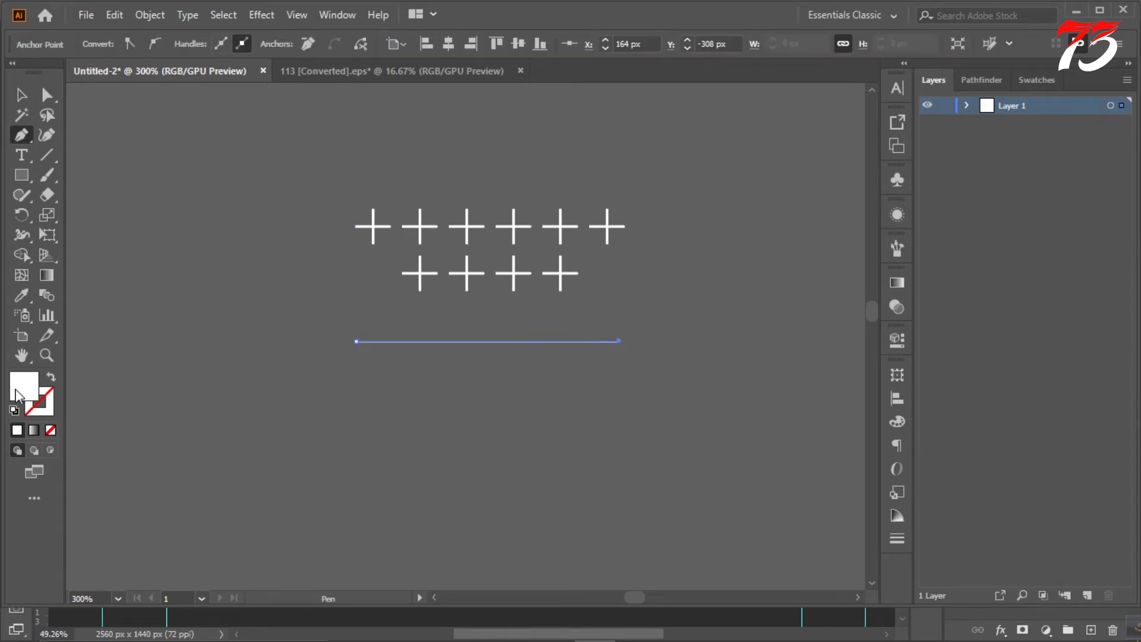
{"action": "key", "text": "shift+x"}
{"action": "left_click", "coordinate": [370, 344]}
{"action": "scroll", "coordinate": [369, 345], "scroll_direction": "down", "scroll_amount": 2}
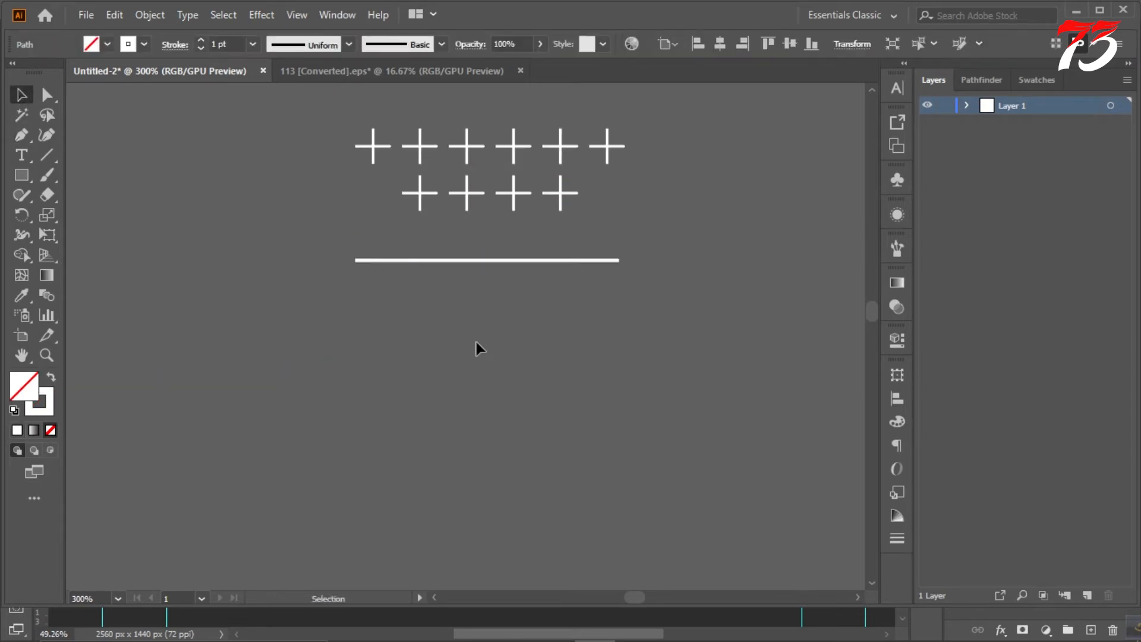
Draw a second, longer horizontal line with the Pen tool below the first line.
{"action": "scroll", "coordinate": [466, 298], "scroll_direction": "down", "scroll_amount": 1}
{"action": "left_click", "coordinate": [21, 135]}
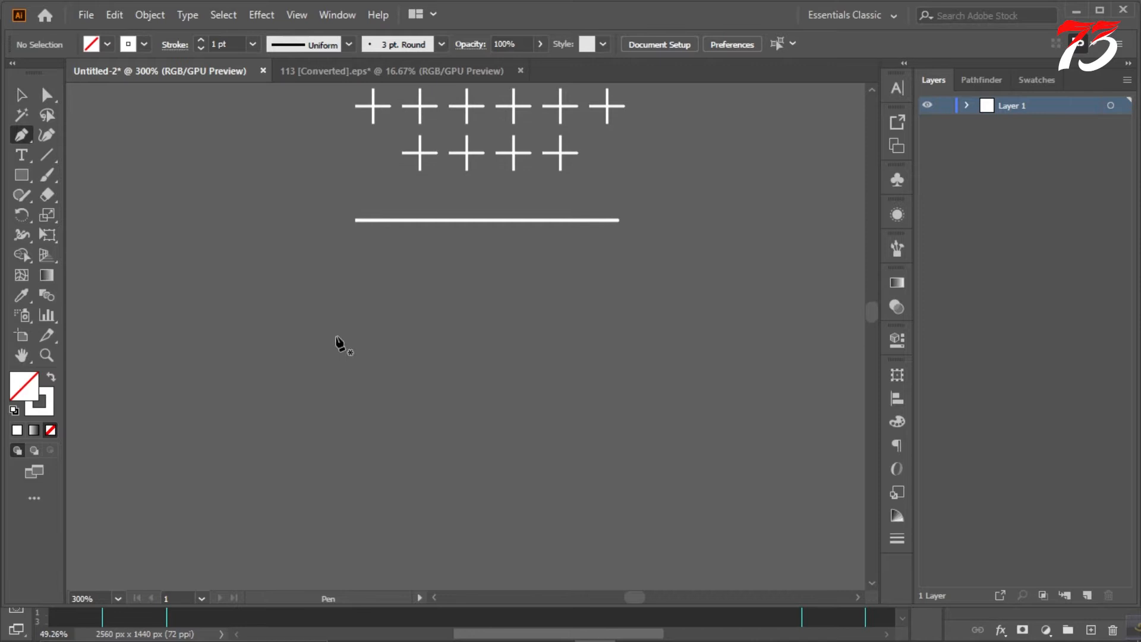
{"action": "left_click", "coordinate": [294, 316]}
{"action": "left_click", "coordinate": [682, 315], "text": "shift"}
{"action": "key", "text": "v"}
Apply a Zig Zag effect to the longer line with 4 px absolute size, 9 ridges per segment and smooth points.
{"action": "left_click", "coordinate": [256, 16]}
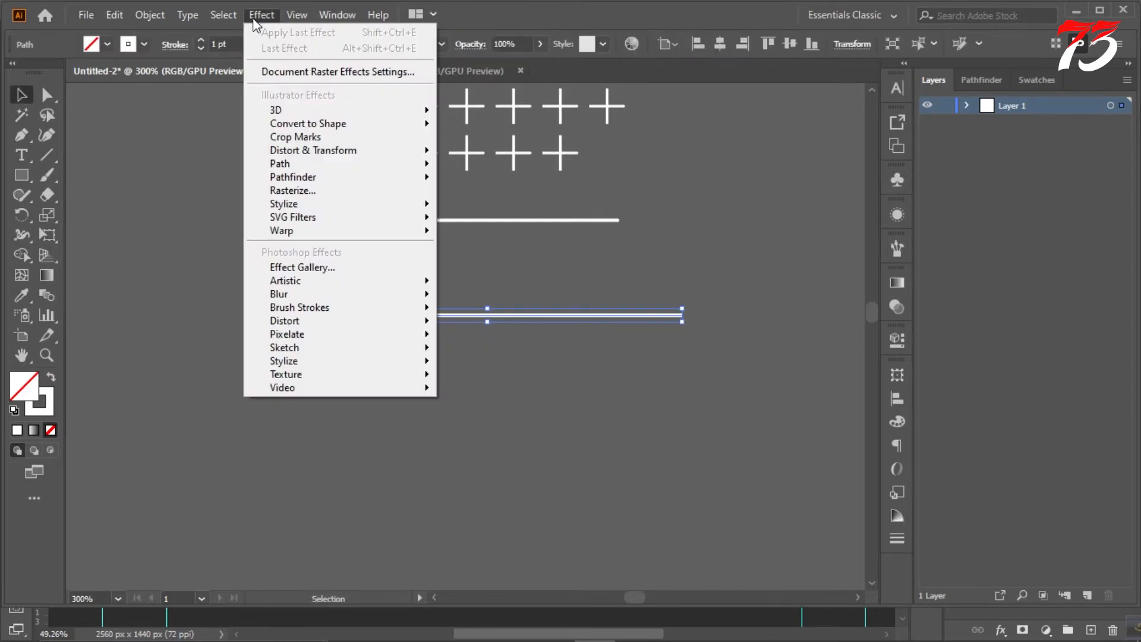
{"action": "mouse_move", "coordinate": [365, 151]}
{"action": "left_click", "coordinate": [469, 244]}
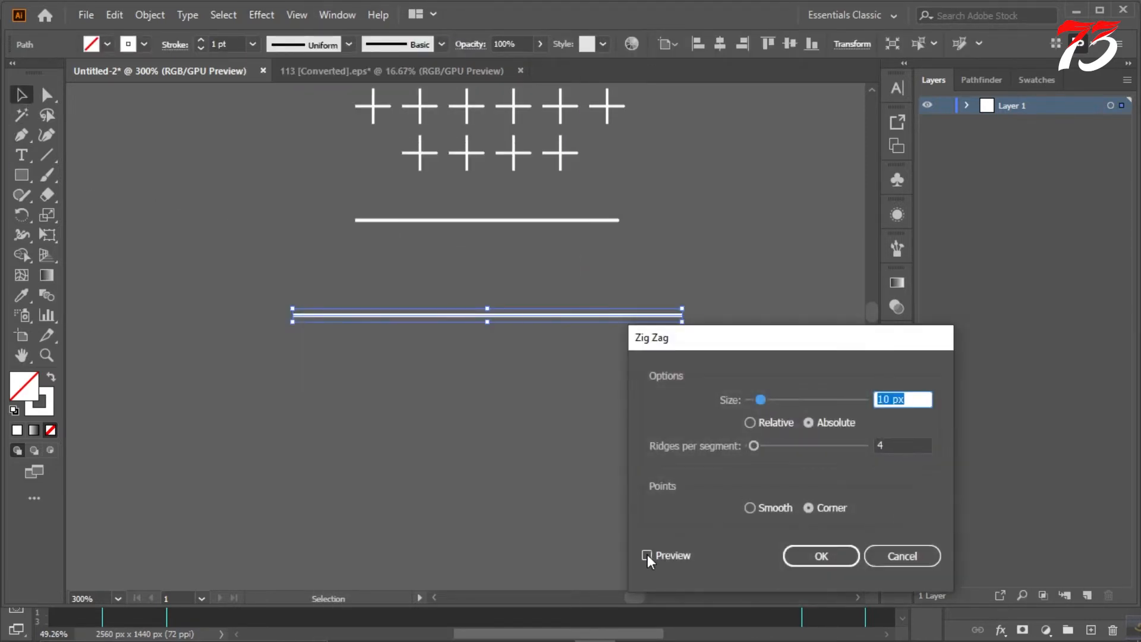
{"action": "left_click", "coordinate": [647, 555]}
{"action": "left_click", "coordinate": [770, 506]}
{"action": "left_click", "coordinate": [889, 401]}
{"action": "scroll", "coordinate": [889, 401], "scroll_direction": "up", "scroll_amount": 5}
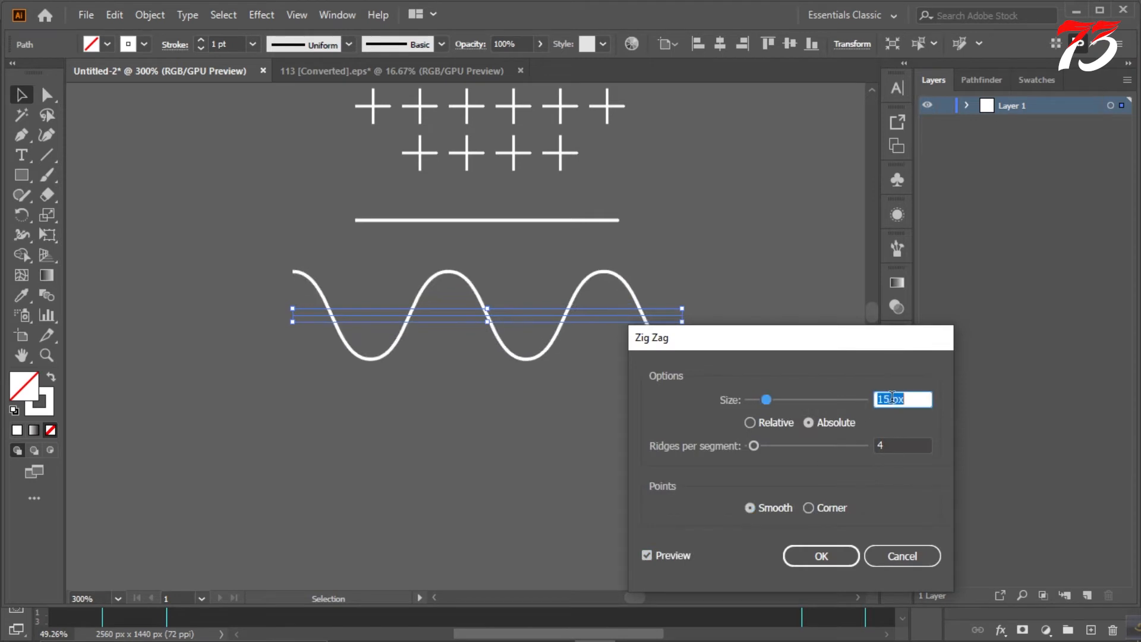
{"action": "scroll", "coordinate": [889, 401], "scroll_direction": "down", "scroll_amount": 8}
{"action": "left_click", "coordinate": [890, 445]}
{"action": "scroll", "coordinate": [889, 444], "scroll_direction": "up", "scroll_amount": 7}
{"action": "scroll", "coordinate": [889, 445], "scroll_direction": "down", "scroll_amount": 2}
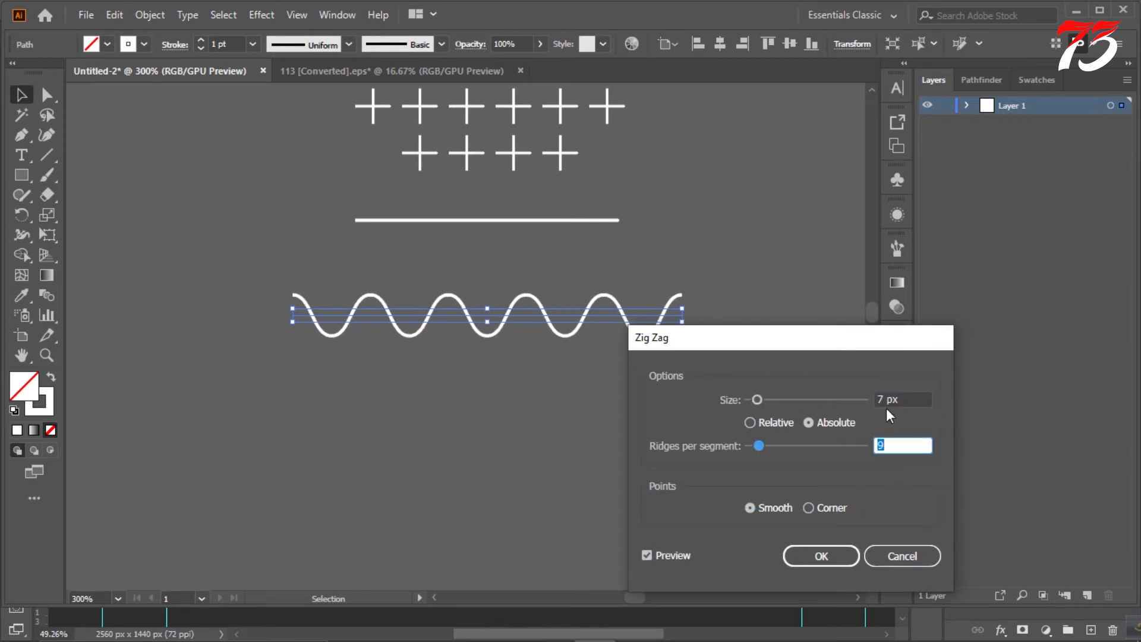
{"action": "left_click", "coordinate": [888, 399]}
{"action": "scroll", "coordinate": [888, 399], "scroll_direction": "down", "scroll_amount": 3}
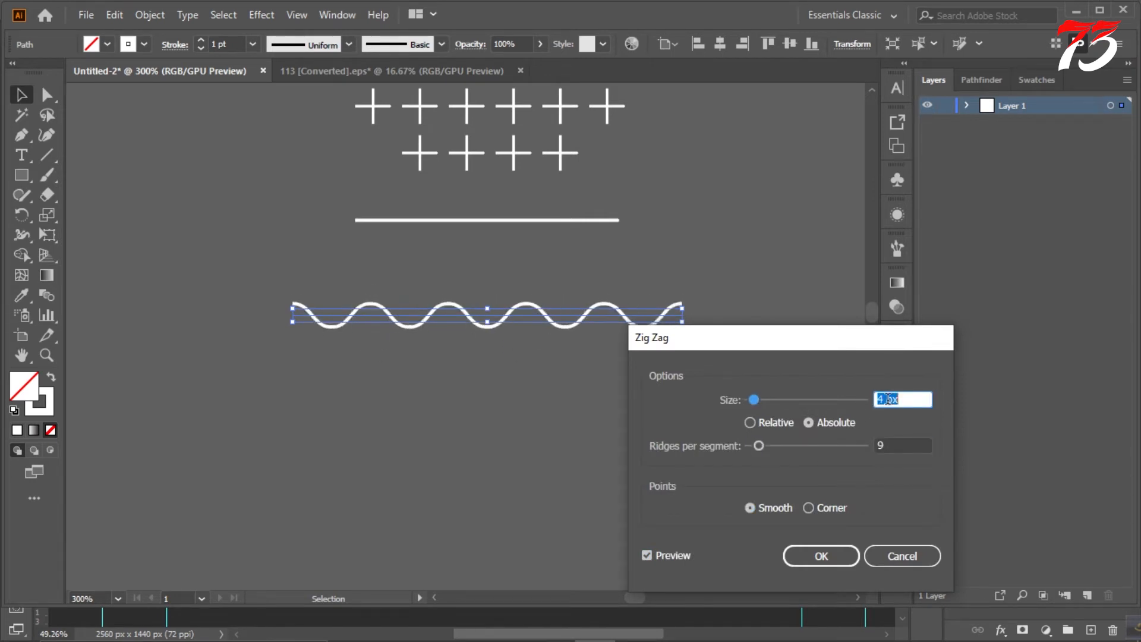
{"action": "left_click", "coordinate": [820, 556]}
Expand the wavy line's appearance and move the wave up just beneath the straight line.
{"action": "left_click", "coordinate": [159, 15]}
{"action": "left_click", "coordinate": [357, 232]}
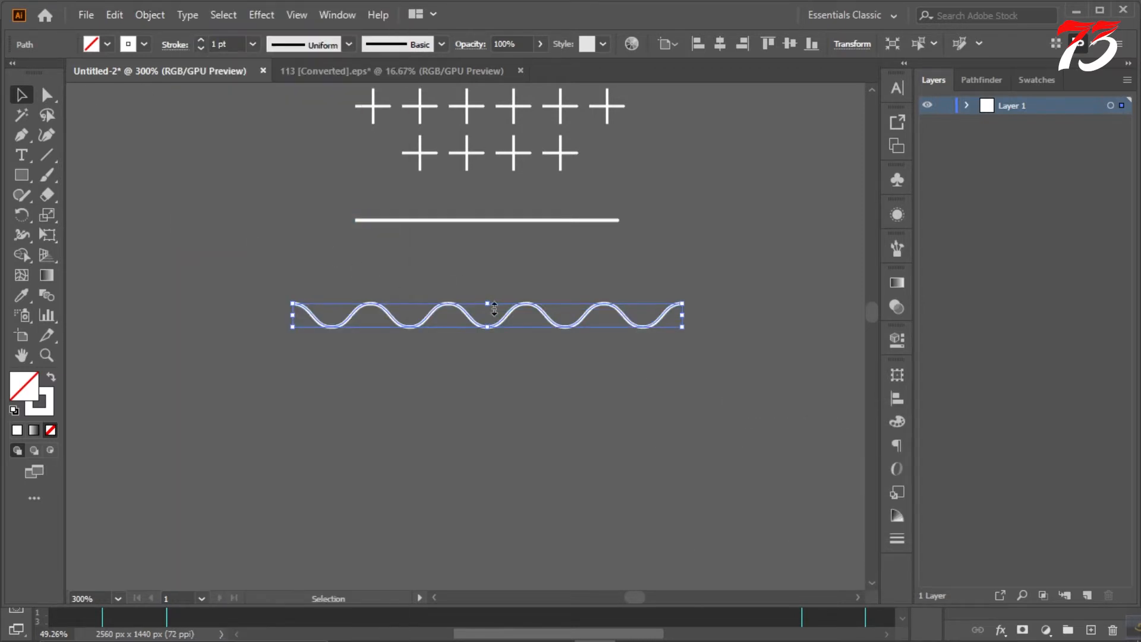
{"action": "left_click_drag", "start_coordinate": [520, 306], "coordinate": [519, 254]}
{"action": "left_click", "coordinate": [545, 313]}
{"action": "scroll", "coordinate": [544, 313], "scroll_direction": "down", "scroll_amount": 8}
{"action": "scroll", "coordinate": [543, 313], "scroll_direction": "up", "scroll_amount": 7}
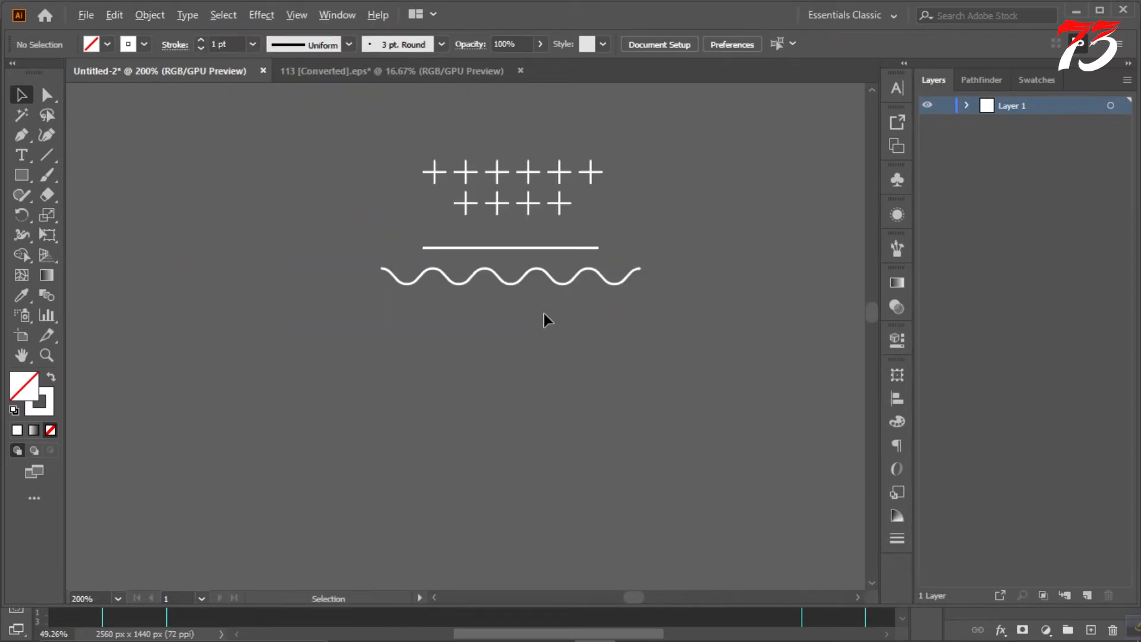
Draw an unfilled white-stroked circle about 12 px wide below the wavy line with the Ellipse tool.
{"action": "scroll", "coordinate": [544, 312], "scroll_direction": "up", "scroll_amount": 1}
{"action": "scroll", "coordinate": [543, 312], "scroll_direction": "down", "scroll_amount": 2}
{"action": "scroll", "coordinate": [539, 311], "scroll_direction": "up", "scroll_amount": 1}
{"action": "left_click_drag", "start_coordinate": [21, 175], "coordinate": [89, 215]}
{"action": "scroll", "coordinate": [513, 346], "scroll_direction": "up", "scroll_amount": 1}
{"action": "mouse_move", "coordinate": [509, 343]}
{"action": "left_mouse_down"}
{"action": "mouse_move", "coordinate": [517, 389]}
{"action": "mouse_move", "coordinate": [576, 429]}
{"action": "mouse_move", "coordinate": [569, 422]}
{"action": "left_mouse_up"}
{"action": "key", "text": "ctrl+z"}
{"action": "scroll", "coordinate": [504, 358], "scroll_direction": "down", "scroll_amount": 4}
{"action": "key", "text": "v"}
{"action": "left_click", "coordinate": [518, 331]}
{"action": "left_click", "coordinate": [500, 381]}
{"action": "left_click", "coordinate": [584, 386]}
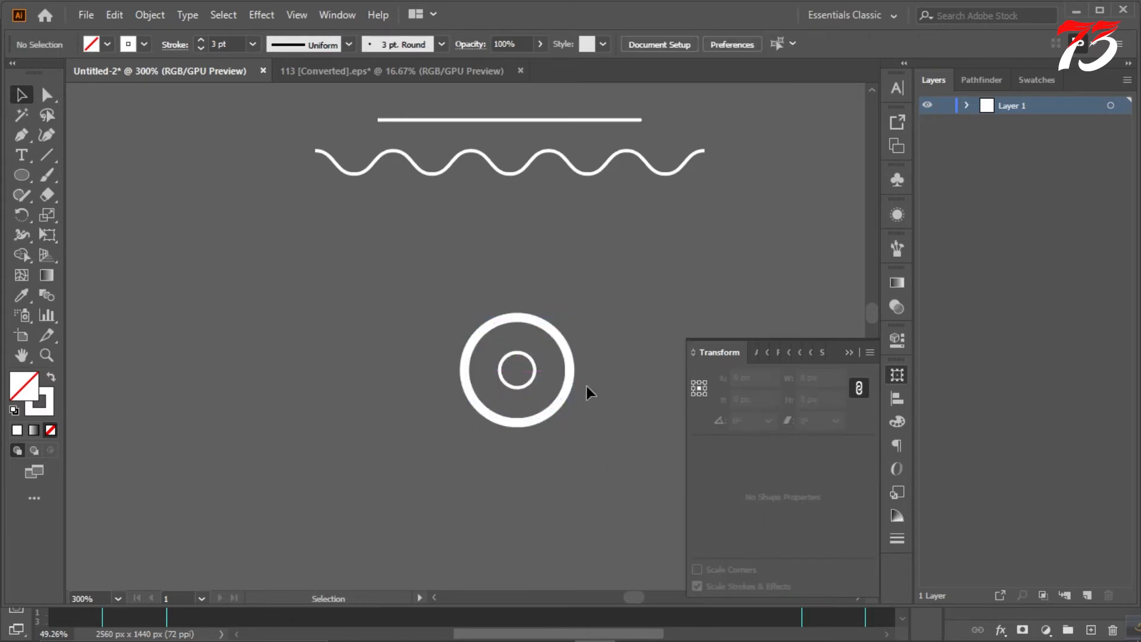
{"action": "left_click", "coordinate": [569, 376]}
{"action": "left_click", "coordinate": [223, 44]}
{"action": "type", "text": "0.75"}
{"action": "key", "text": "Return"}
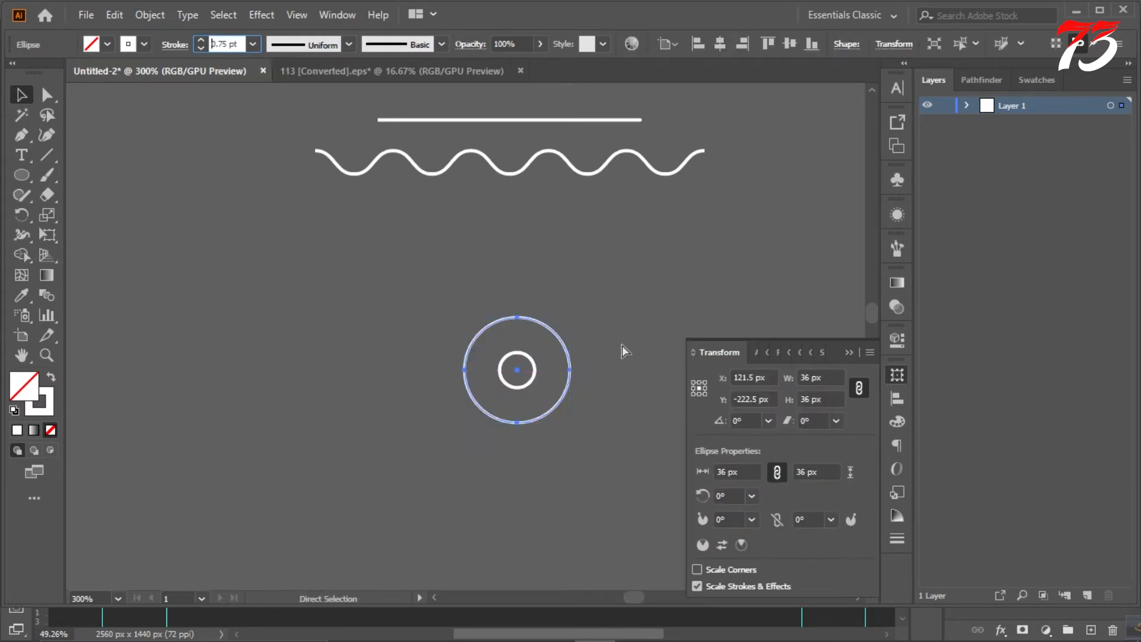
{"action": "key", "text": "ctrl+z"}
{"action": "key", "text": "ctrl+z"}
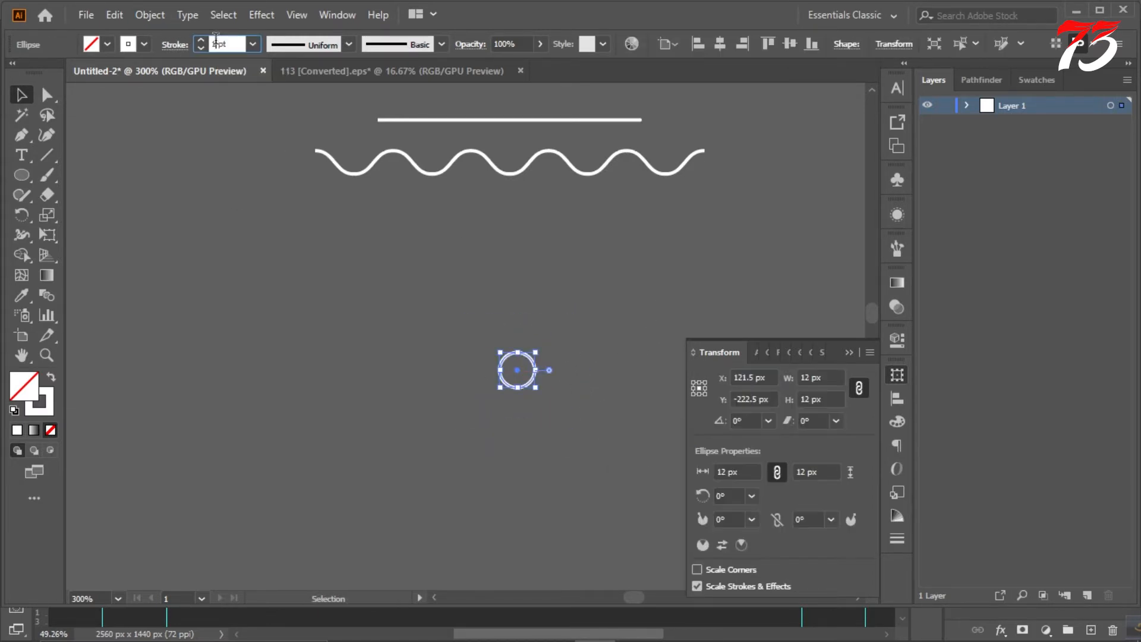
Expand the small circle's fill and stroke, and scale up a concentric copy of it as an outer ring.
{"action": "left_click", "coordinate": [498, 392]}
{"action": "left_click", "coordinate": [504, 383]}
{"action": "left_click", "coordinate": [150, 15]}
{"action": "left_click", "coordinate": [268, 206]}
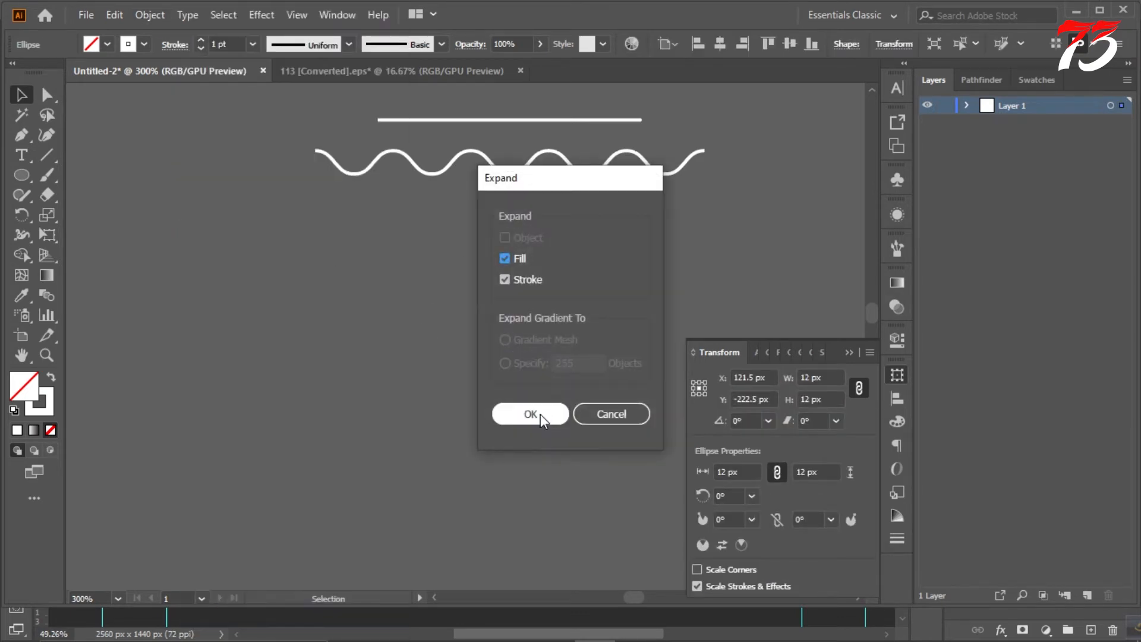
{"action": "left_click", "coordinate": [530, 415]}
{"action": "left_click_drag", "start_coordinate": [559, 423], "coordinate": [568, 434]}
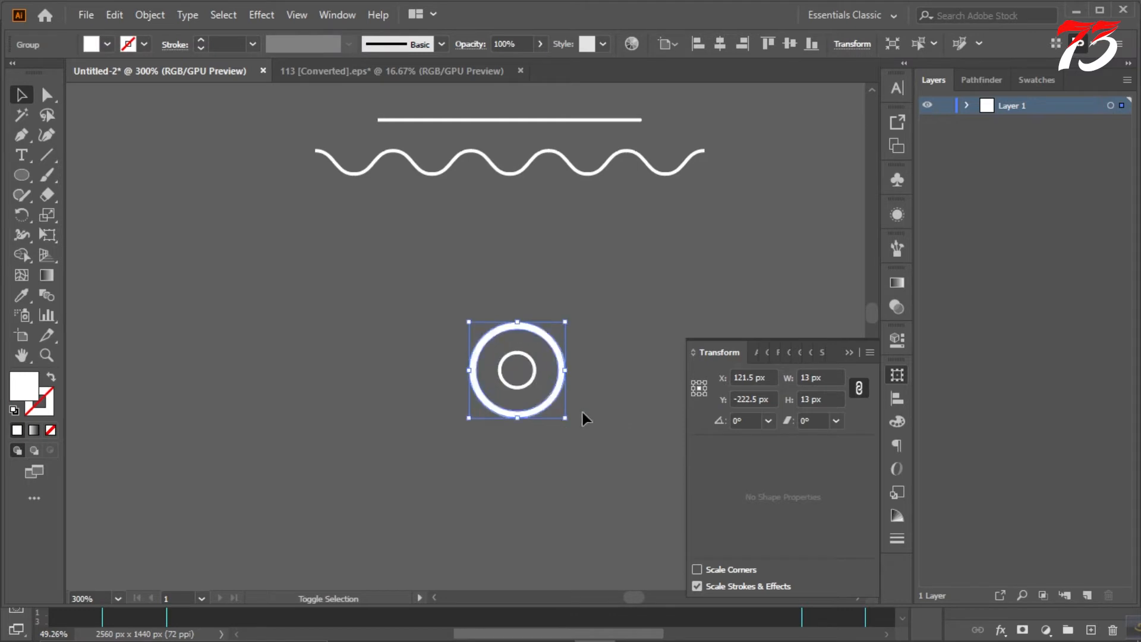
Scale up another concentric copy of the outer ring to form a third ring around the other two.
{"action": "left_click", "coordinate": [581, 411]}
{"action": "scroll", "coordinate": [554, 331], "scroll_direction": "down", "scroll_amount": 1}
{"action": "left_click", "coordinate": [510, 311]}
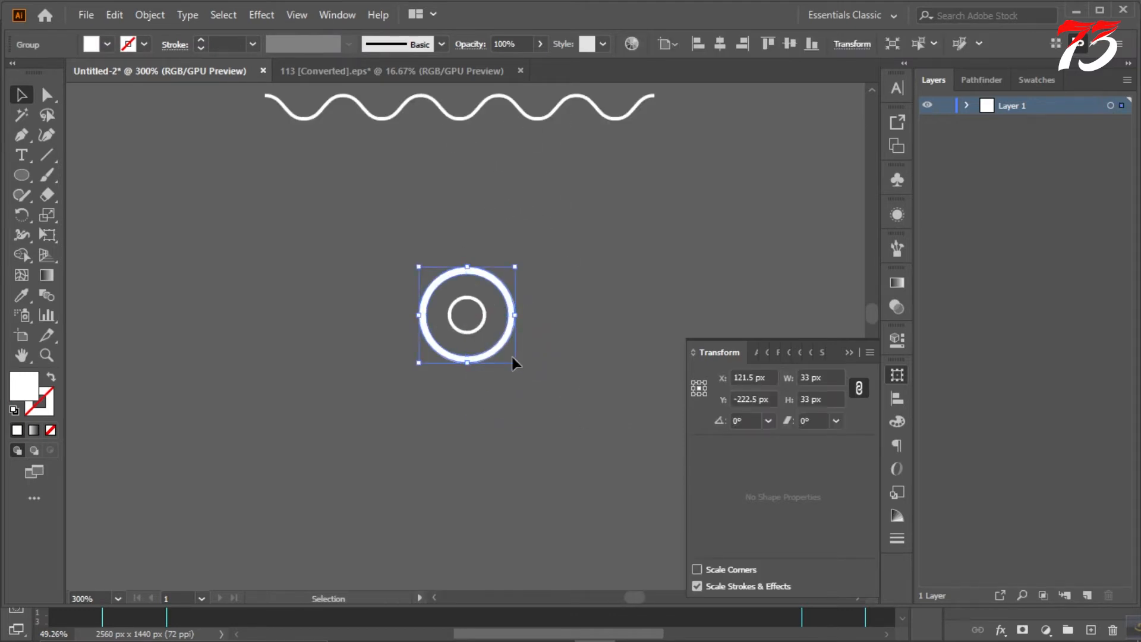
{"action": "left_click_drag", "start_coordinate": [512, 364], "coordinate": [555, 403]}
{"action": "left_click", "coordinate": [588, 353]}
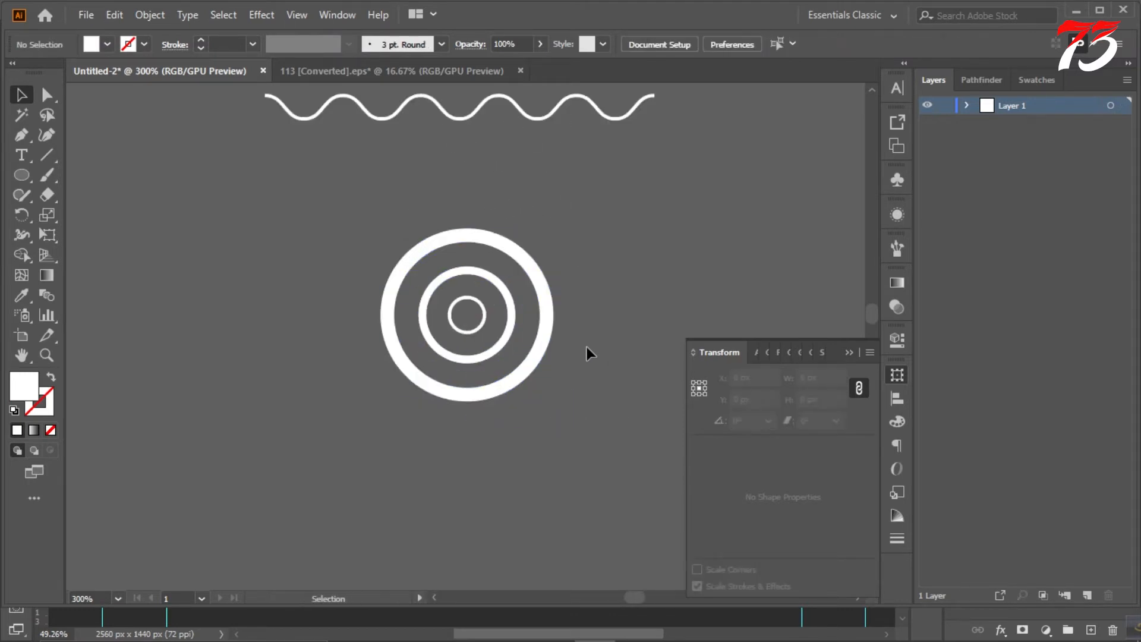
Undo the enlarged ring copies and the expansion, going back to the single small stroked circle.
{"action": "left_click", "coordinate": [850, 356]}
{"action": "key", "text": "ctrl+z"}
{"action": "key", "text": "ctrl+z"}
{"action": "key", "text": "ctrl+z"}
{"action": "key", "text": "ctrl+z"}
{"action": "key", "text": "ctrl+z"}
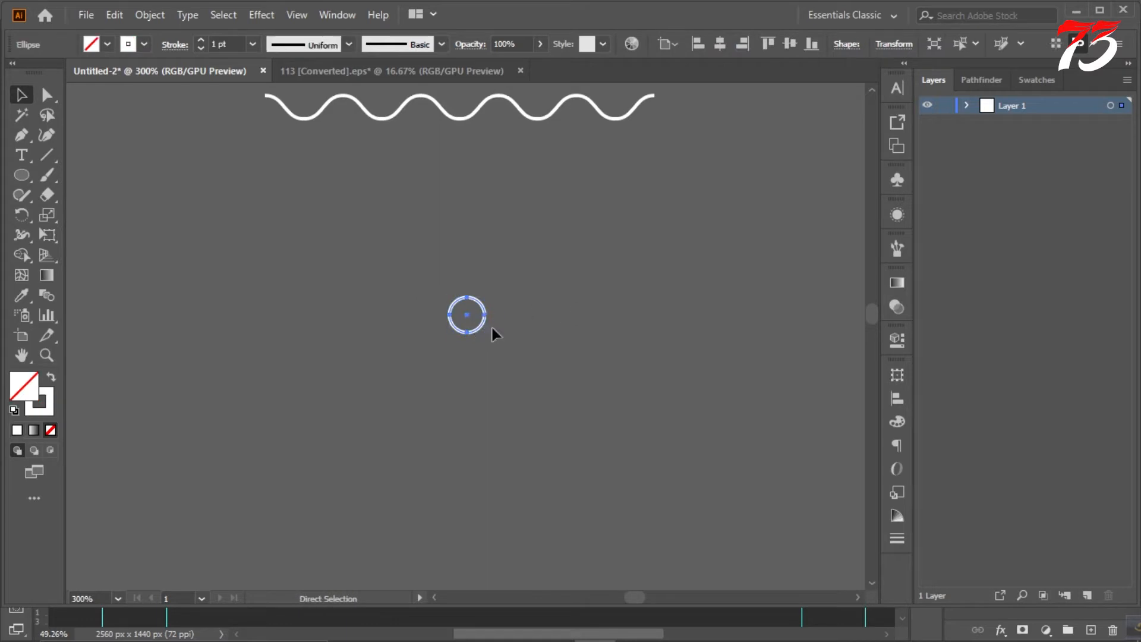
{"action": "left_click_drag", "start_coordinate": [486, 333], "coordinate": [550, 381]}
{"action": "key", "text": "ctrl+z"}
{"action": "key", "text": "ctrl+z"}
{"action": "key", "text": "ctrl+z"}
Enlarge the small circle evenly about its centre to the size of the outermost ring and set its stroke weight to 1 pt.
{"action": "left_click", "coordinate": [478, 322]}
{"action": "left_click_drag", "start_coordinate": [484, 334], "coordinate": [605, 428]}
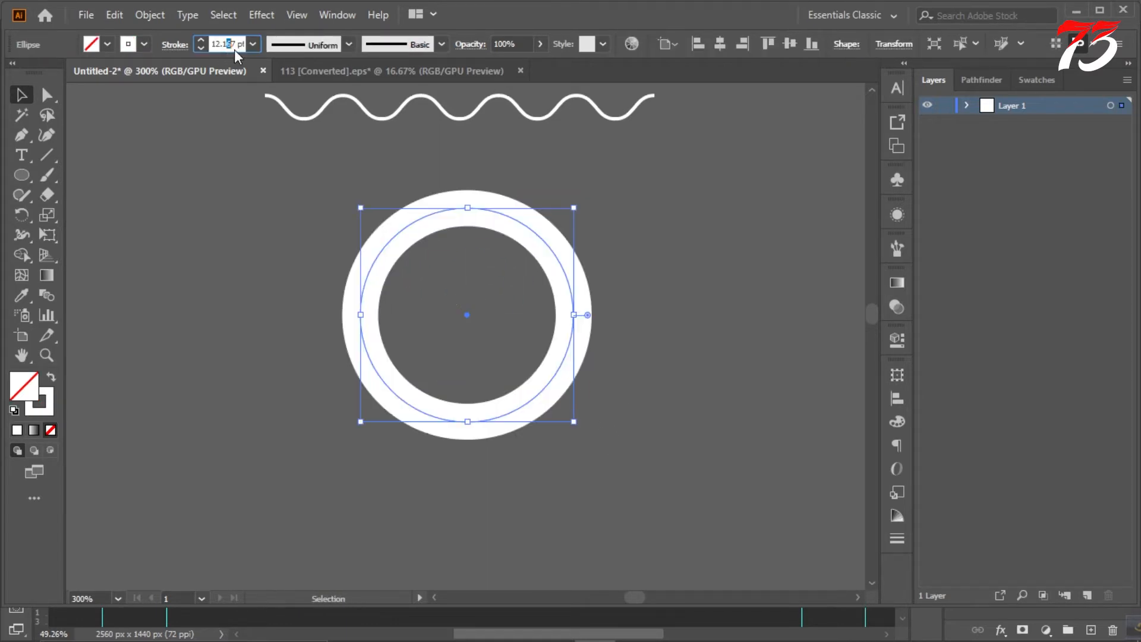
{"action": "left_click", "coordinate": [252, 45]}
{"action": "left_click", "coordinate": [273, 116]}
Paste a copy of the large circle in front, shrink it concentrically to a small inner circle and set its stroke to 1 pt.
{"action": "left_click_drag", "start_coordinate": [338, 196], "coordinate": [533, 340]}
{"action": "key", "text": "a"}
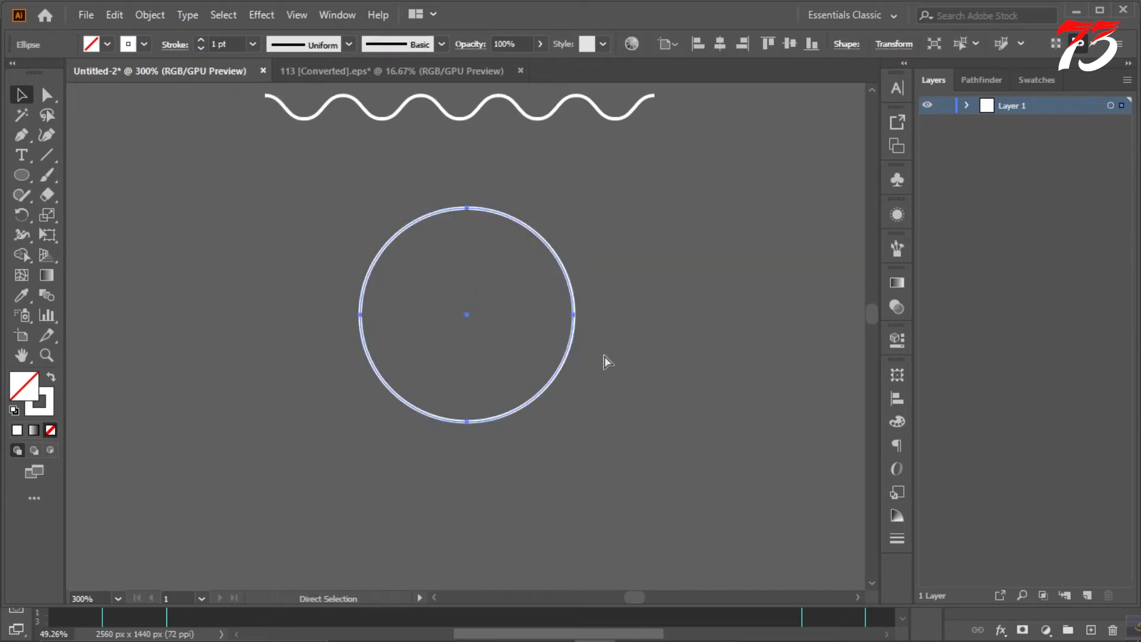
{"action": "key", "text": "ctrl+c"}
{"action": "key", "text": "ctrl+f"}
{"action": "left_click_drag", "start_coordinate": [574, 208], "coordinate": [539, 292]}
{"action": "left_click_drag", "start_coordinate": [463, 299], "coordinate": [375, 202]}
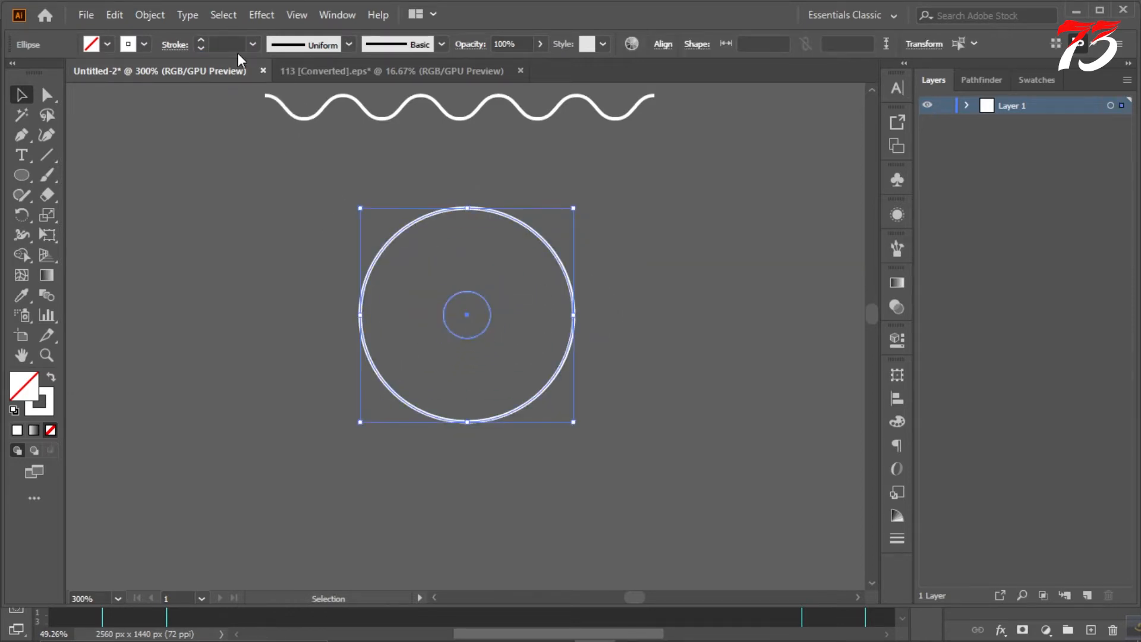
{"action": "left_click", "coordinate": [269, 122]}
{"action": "left_click", "coordinate": [548, 305]}
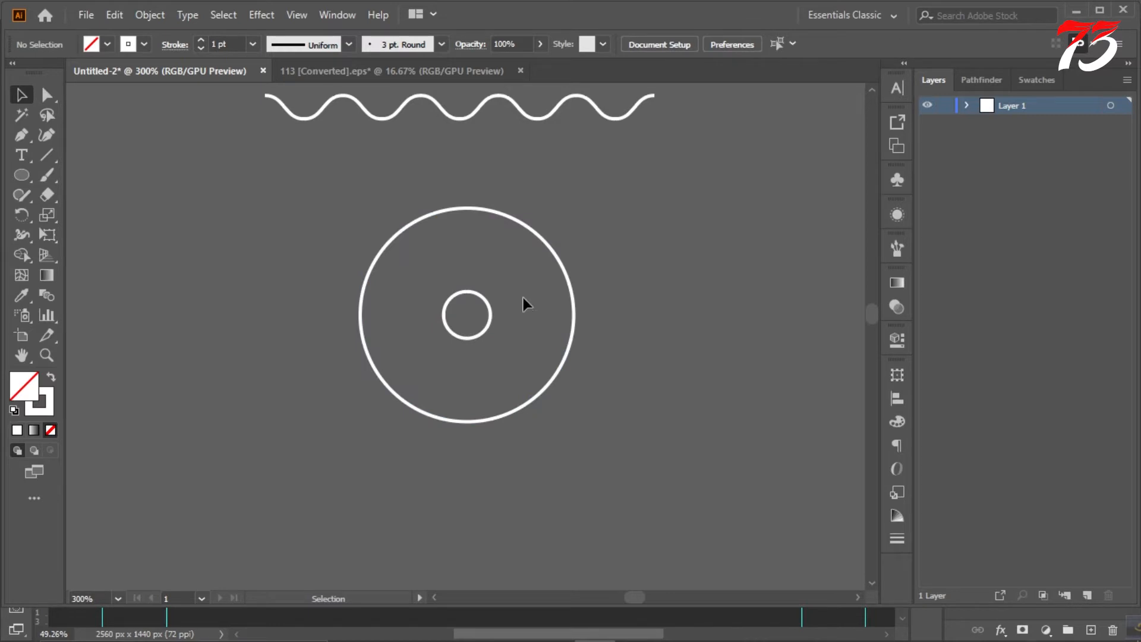
Add a concentric middle circle about 38 px wide from a scaled-up copy of the inner circle, with a 1 pt stroke.
{"action": "left_click_drag", "start_coordinate": [523, 297], "coordinate": [415, 323]}
{"action": "left_click", "coordinate": [648, 302]}
{"action": "left_click", "coordinate": [491, 310]}
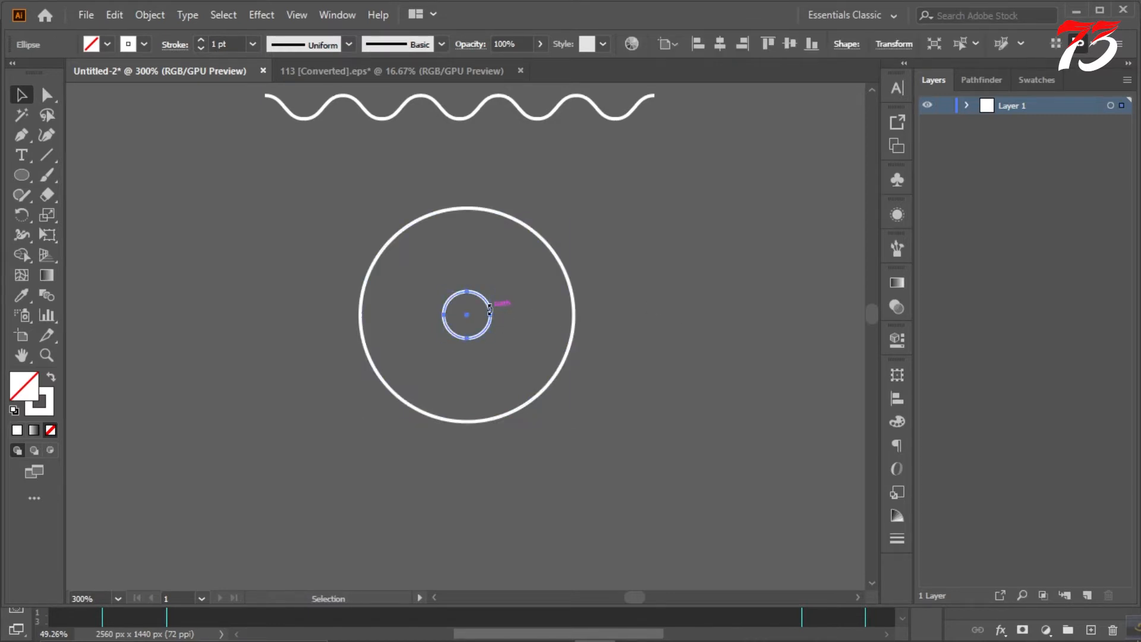
{"action": "left_click_drag", "start_coordinate": [494, 289], "coordinate": [522, 259]}
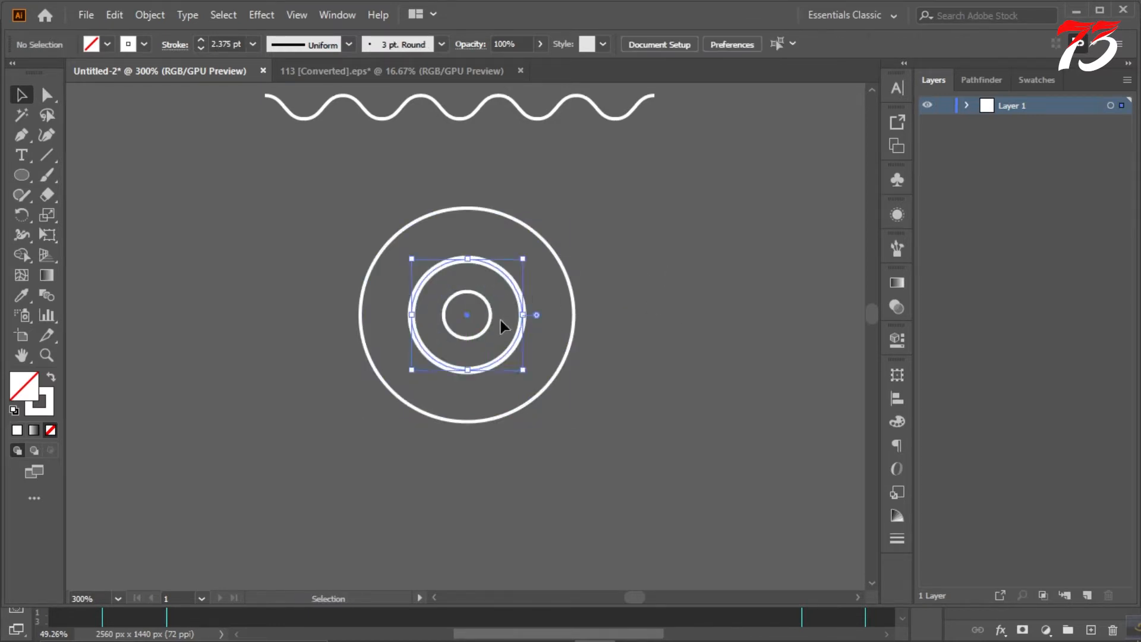
{"action": "left_click", "coordinate": [254, 45]}
{"action": "left_click", "coordinate": [268, 123]}
{"action": "left_click", "coordinate": [592, 312]}
Add anchor points to the three concentric circles.
{"action": "scroll", "coordinate": [591, 312], "scroll_direction": "down", "scroll_amount": 2}
{"action": "scroll", "coordinate": [585, 273], "scroll_direction": "up", "scroll_amount": 4}
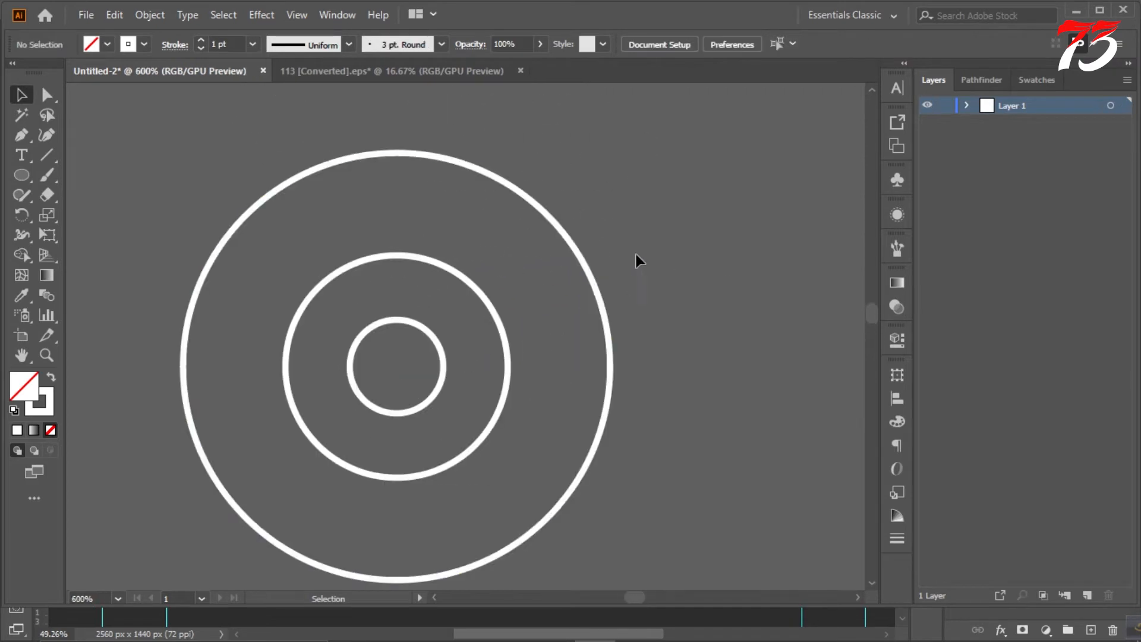
{"action": "scroll", "coordinate": [648, 190], "scroll_direction": "down", "scroll_amount": 1}
{"action": "key", "text": "ctrl+a"}
{"action": "left_click", "coordinate": [150, 14]}
{"action": "mouse_move", "coordinate": [243, 407]}
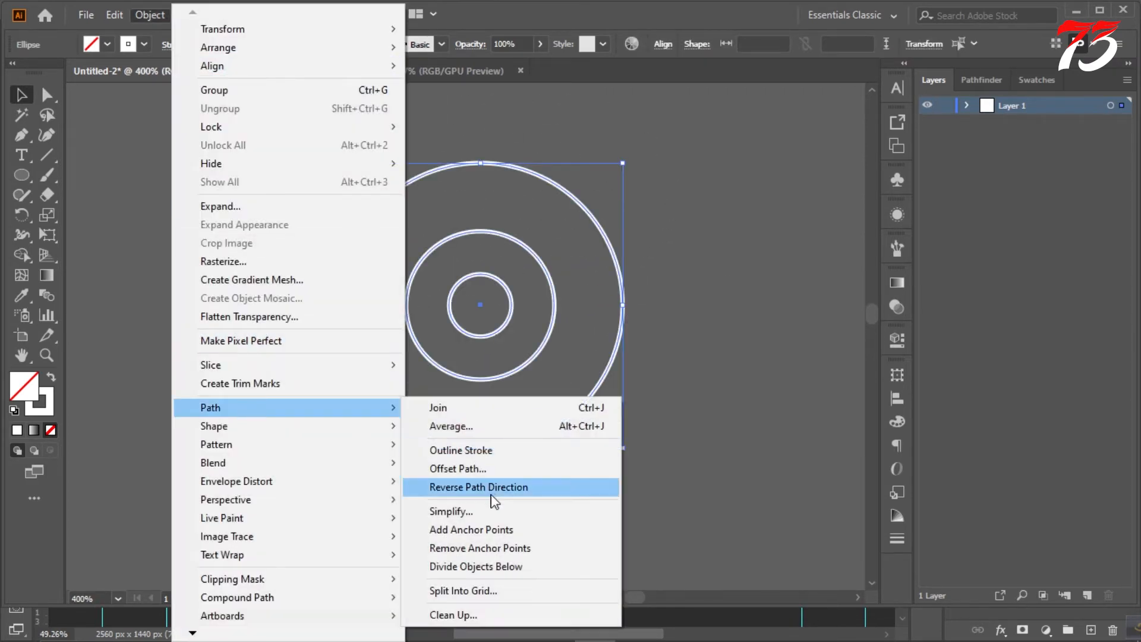
{"action": "left_click", "coordinate": [473, 529]}
{"action": "left_click", "coordinate": [702, 206]}
Open the outer circle on its right side by deleting its rightmost anchor point.
{"action": "left_click", "coordinate": [47, 95]}
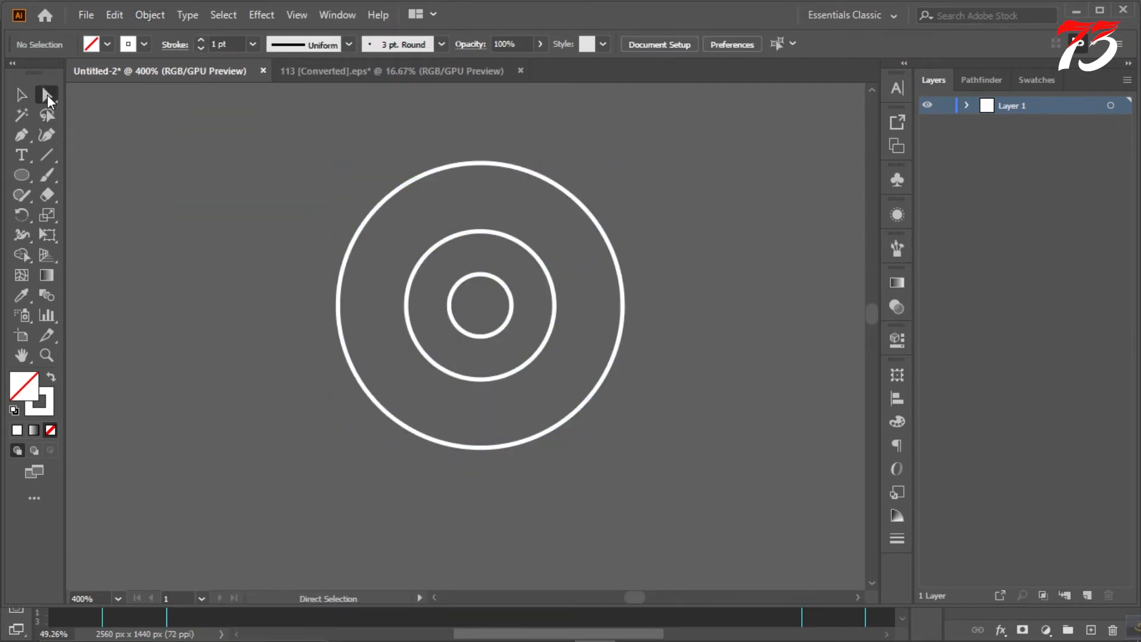
{"action": "left_click_drag", "start_coordinate": [670, 218], "coordinate": [441, 423]}
{"action": "left_click", "coordinate": [611, 398]}
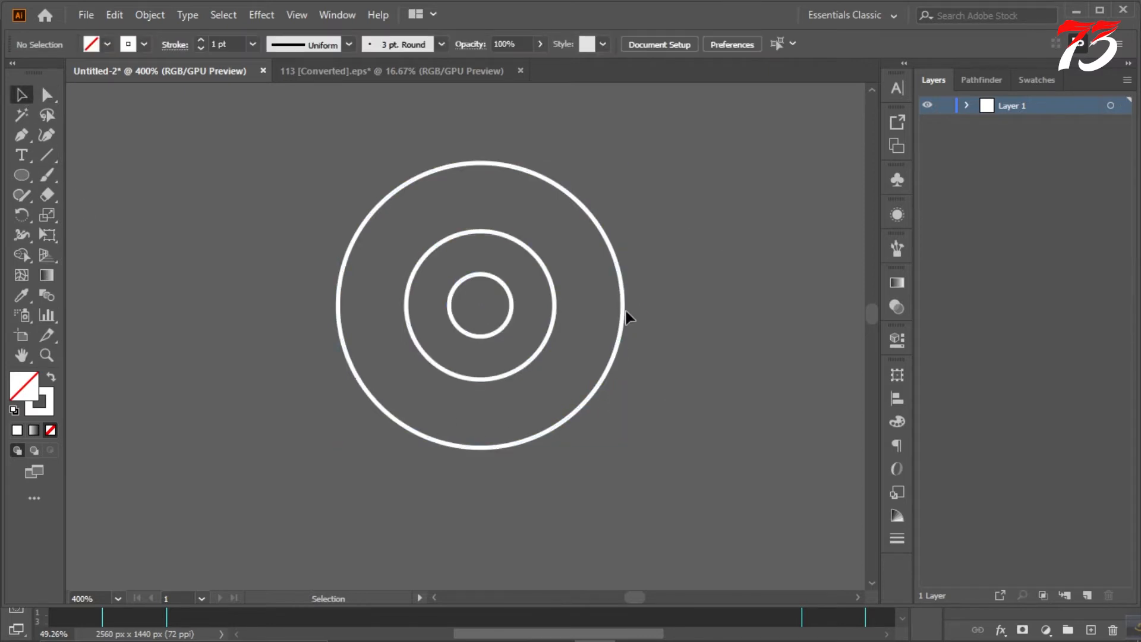
{"action": "left_click", "coordinate": [623, 313]}
{"action": "key", "text": "a"}
{"action": "left_click", "coordinate": [622, 305]}
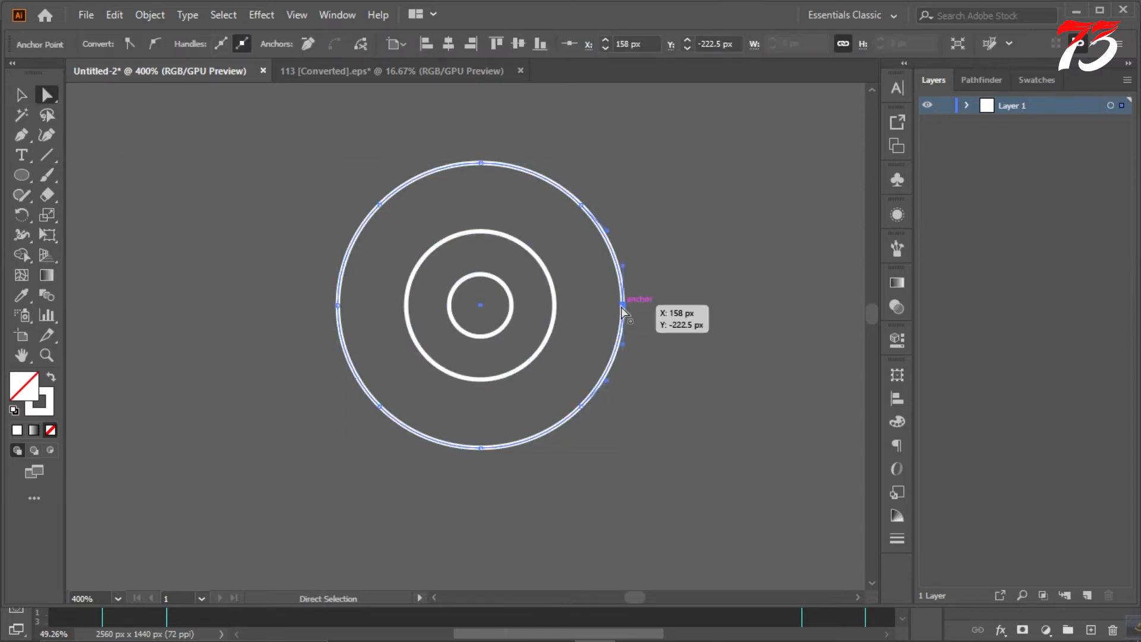
{"action": "key", "text": "Delete"}
Delete the rightmost anchor points of the middle and inner circles to open them as well.
{"action": "left_click", "coordinate": [555, 313]}
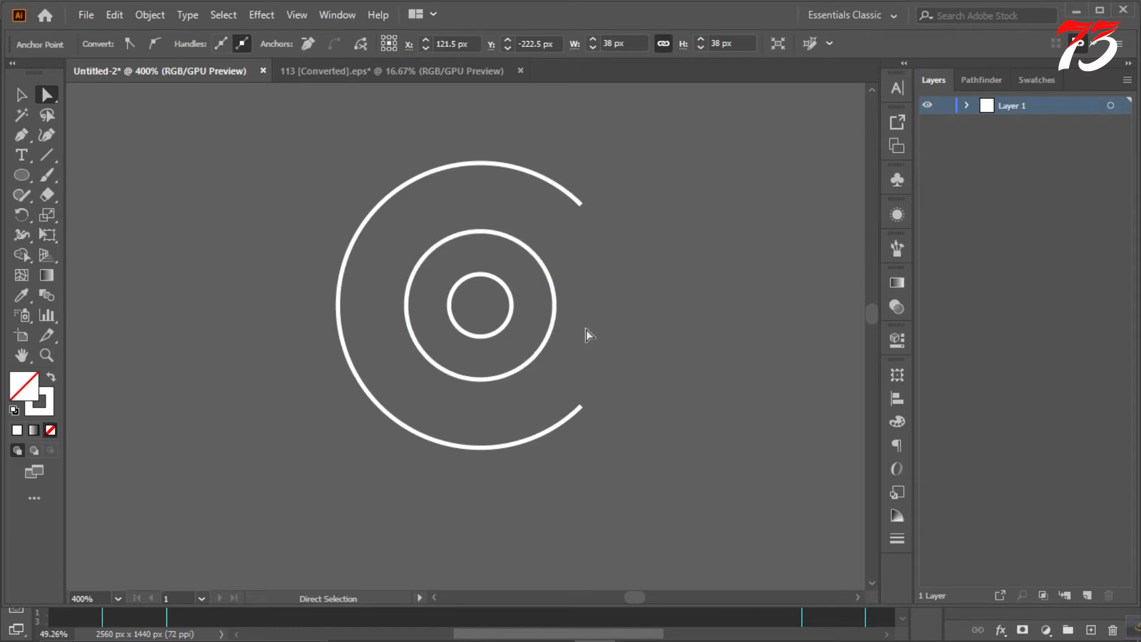
{"action": "left_click", "coordinate": [553, 304]}
{"action": "key", "text": "Delete"}
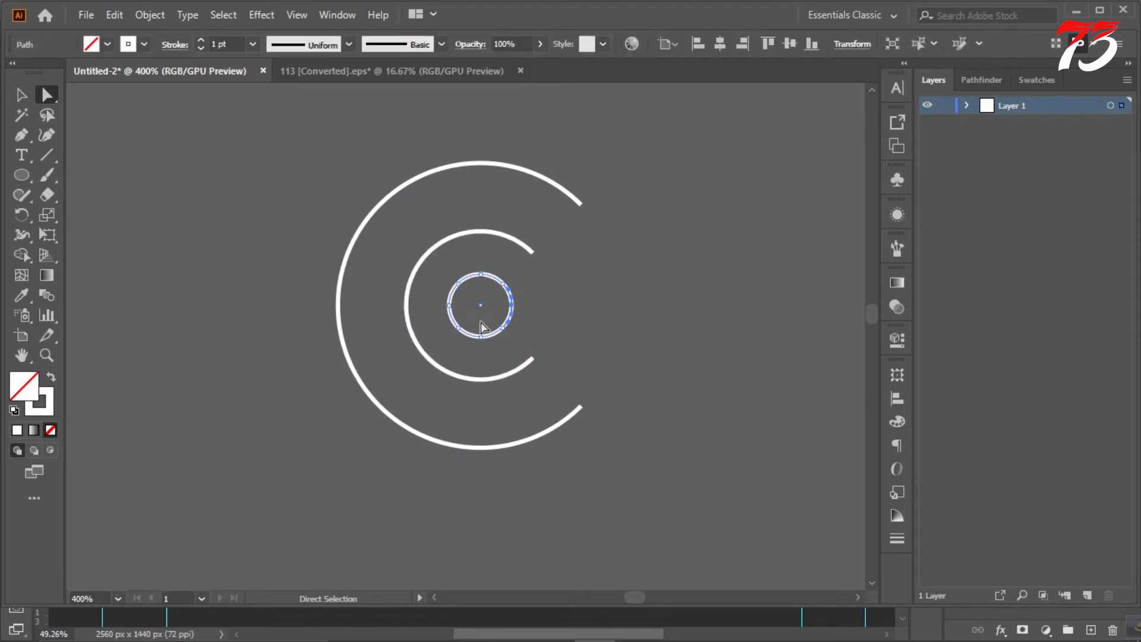
{"action": "left_click", "coordinate": [512, 305]}
{"action": "key", "text": "Delete"}
{"action": "left_click", "coordinate": [591, 317]}
{"action": "scroll", "coordinate": [593, 318], "scroll_direction": "up", "scroll_amount": 2}
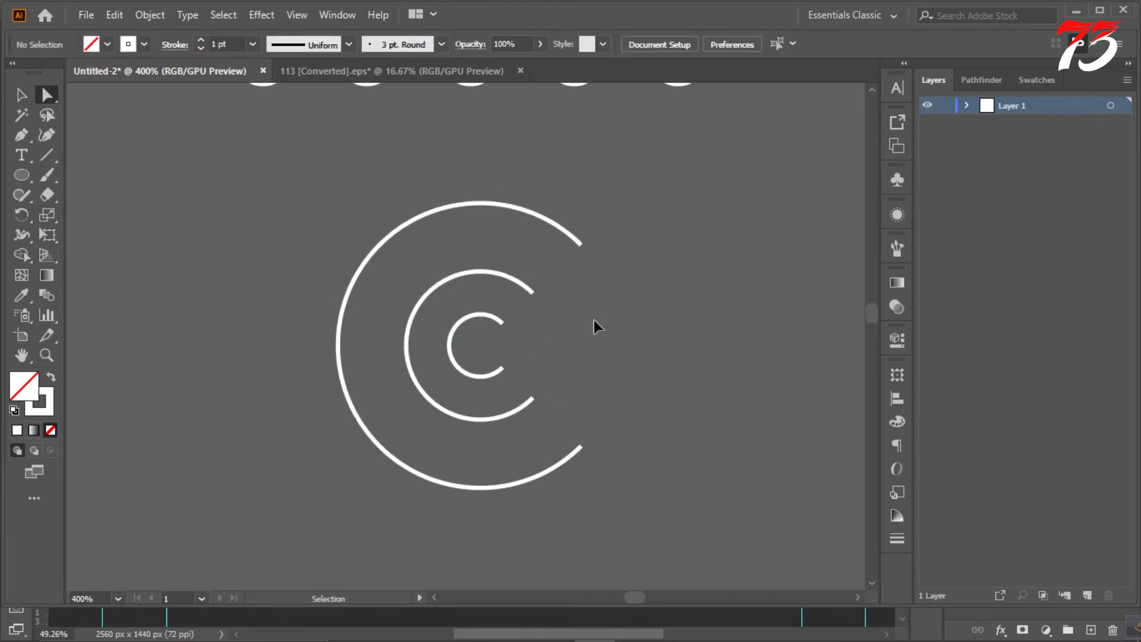
Undo the anchor deletions on the middle and inner circles, keeping only the outer circle open.
{"action": "key", "text": "ctrl+z"}
{"action": "key", "text": "ctrl+z"}
{"action": "key", "text": "ctrl+z"}
{"action": "left_click", "coordinate": [625, 329]}
{"action": "scroll", "coordinate": [594, 309], "scroll_direction": "down", "scroll_amount": 3}
{"action": "scroll", "coordinate": [573, 284], "scroll_direction": "up", "scroll_amount": 3}
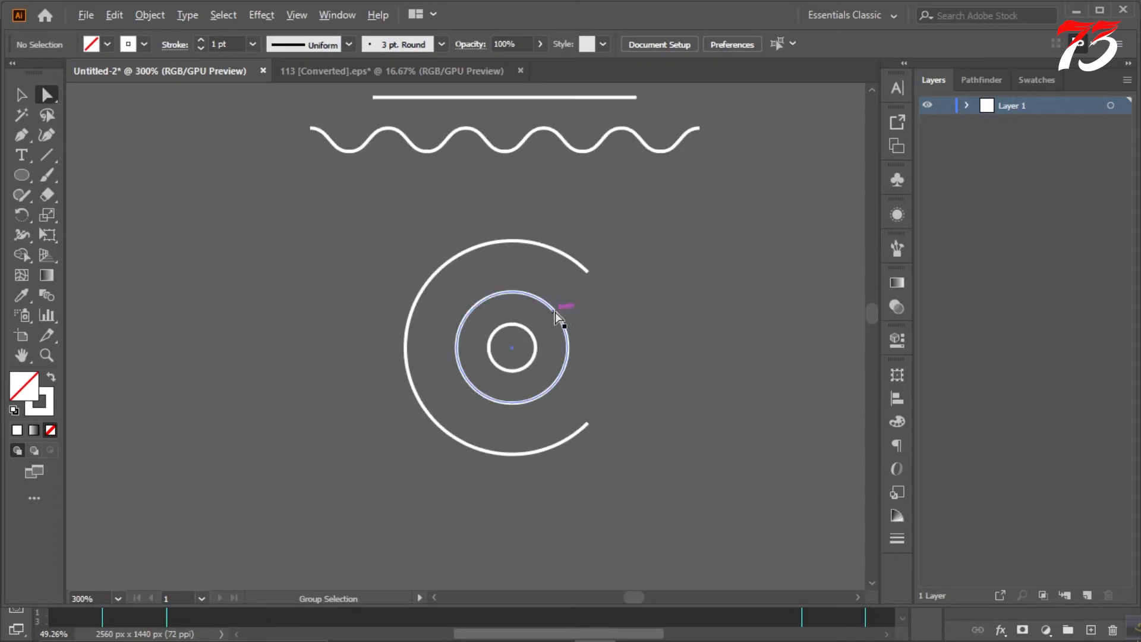
Select the open outer circle together with the two inner circles and expand their fill and stroke.
{"action": "key", "text": "v"}
{"action": "left_click", "coordinate": [597, 430]}
{"action": "left_click", "coordinate": [633, 473]}
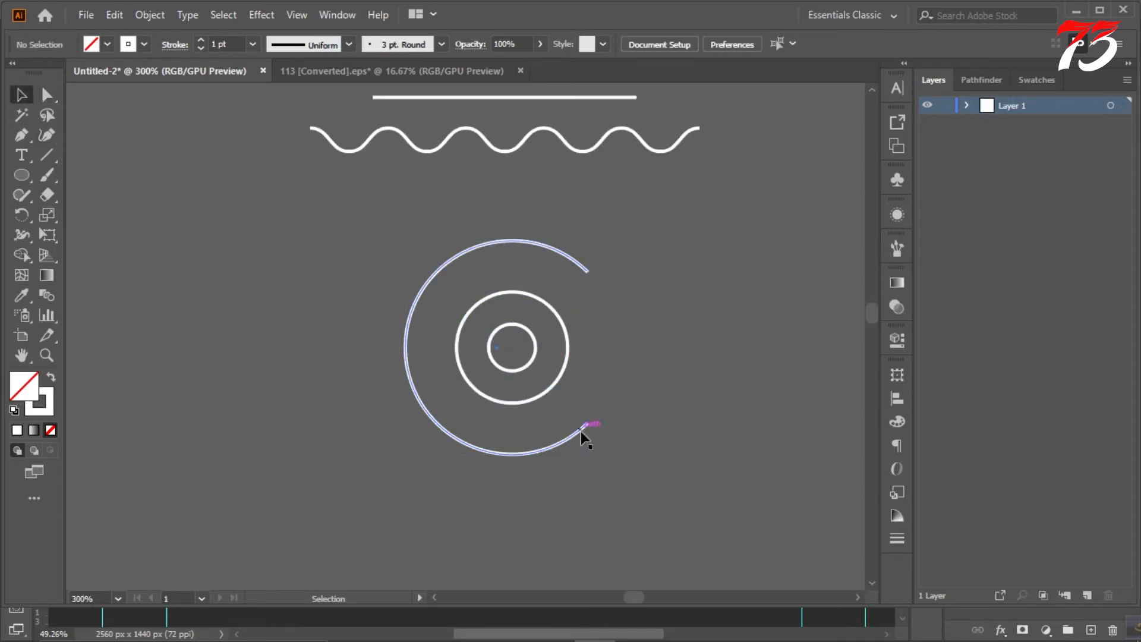
{"action": "left_click", "coordinate": [583, 430]}
{"action": "left_click_drag", "start_coordinate": [588, 458], "coordinate": [608, 408]}
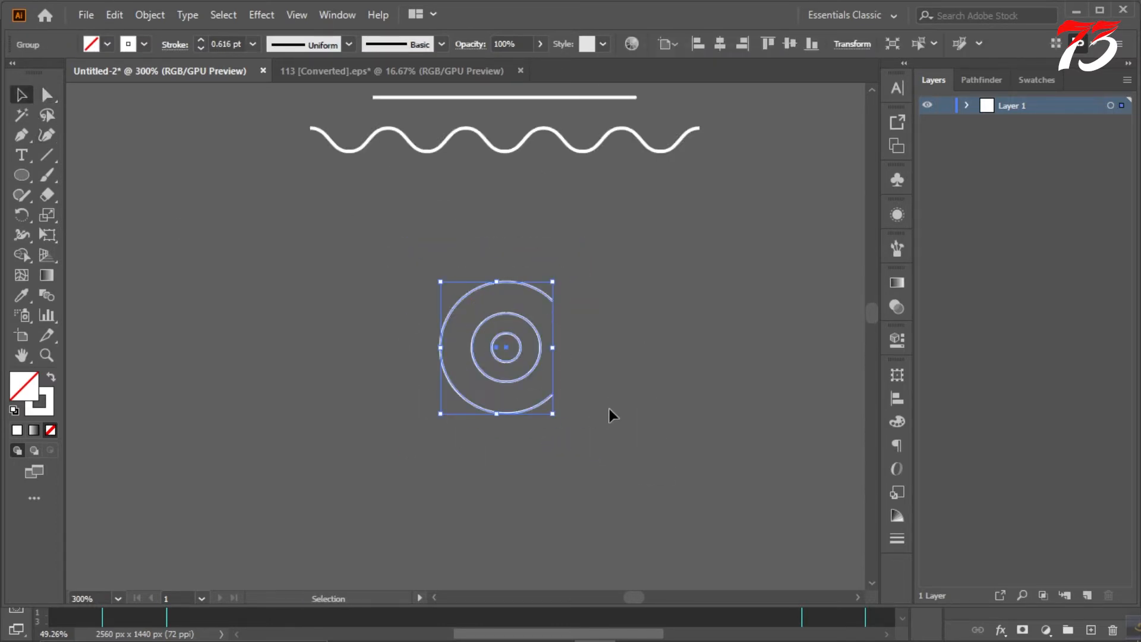
{"action": "key", "text": "ctrl+z"}
{"action": "left_click", "coordinate": [150, 15]}
{"action": "left_click", "coordinate": [238, 206]}
{"action": "left_click", "coordinate": [604, 410]}
{"action": "left_click", "coordinate": [701, 362]}
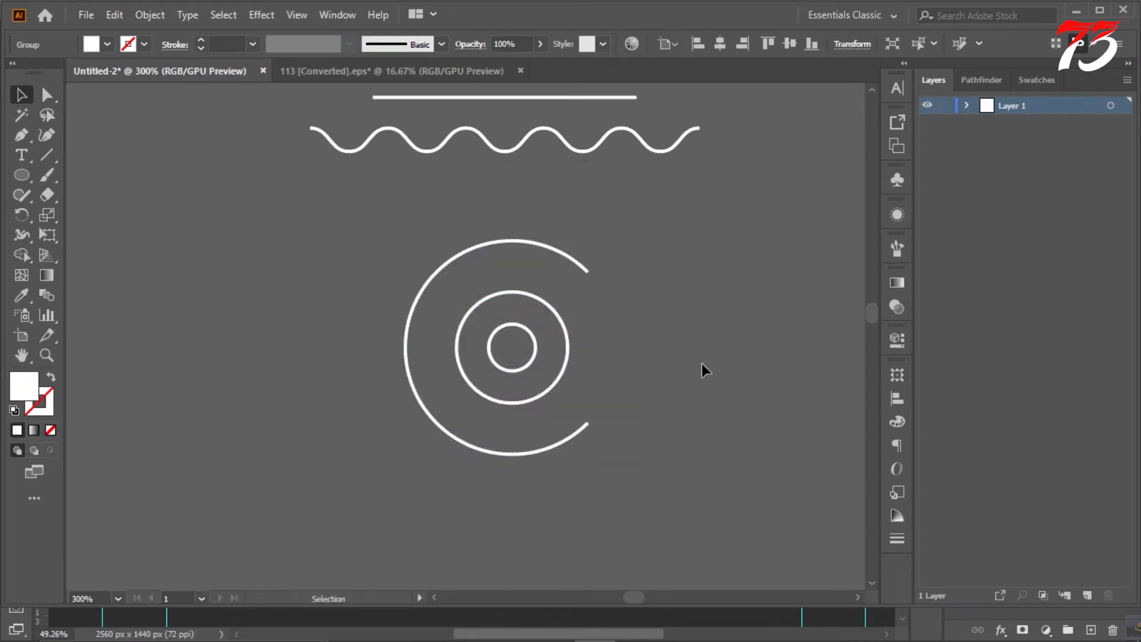
Draw an open V with the Pen tool below the rings, sides about 45 px long, with a white stroke and no fill.
{"action": "scroll", "coordinate": [578, 301], "scroll_direction": "down", "scroll_amount": 2}
{"action": "scroll", "coordinate": [569, 334], "scroll_direction": "up", "scroll_amount": 2}
{"action": "scroll", "coordinate": [564, 327], "scroll_direction": "down", "scroll_amount": 2}
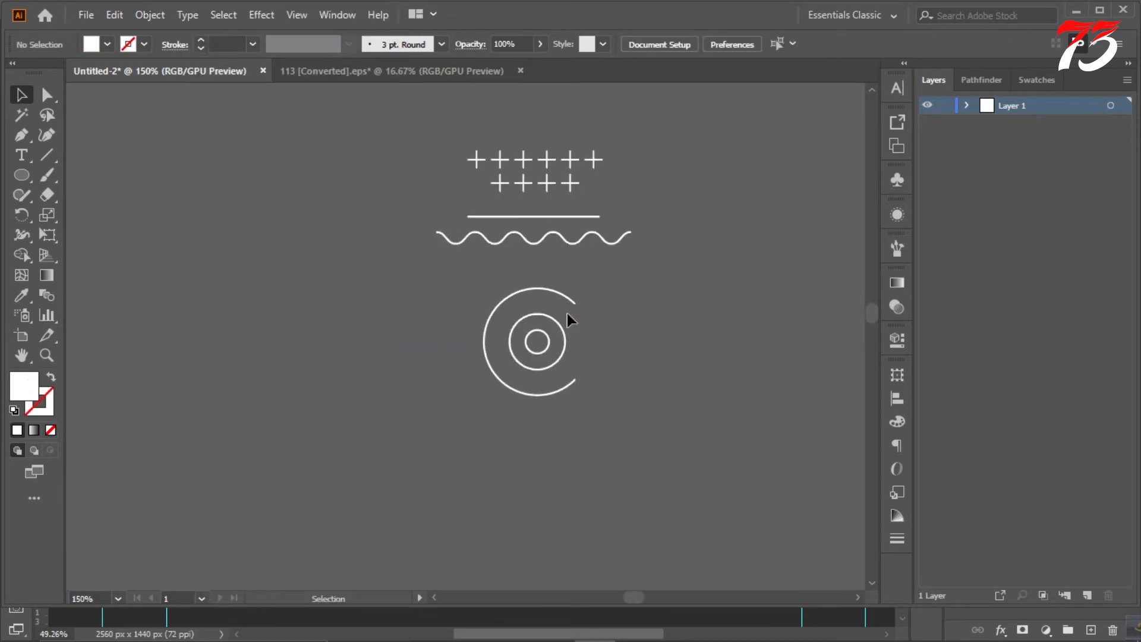
{"action": "key", "text": "p"}
{"action": "scroll", "coordinate": [602, 234], "scroll_direction": "up", "scroll_amount": 2}
{"action": "scroll", "coordinate": [533, 309], "scroll_direction": "down", "scroll_amount": 2}
{"action": "left_click", "coordinate": [383, 435]}
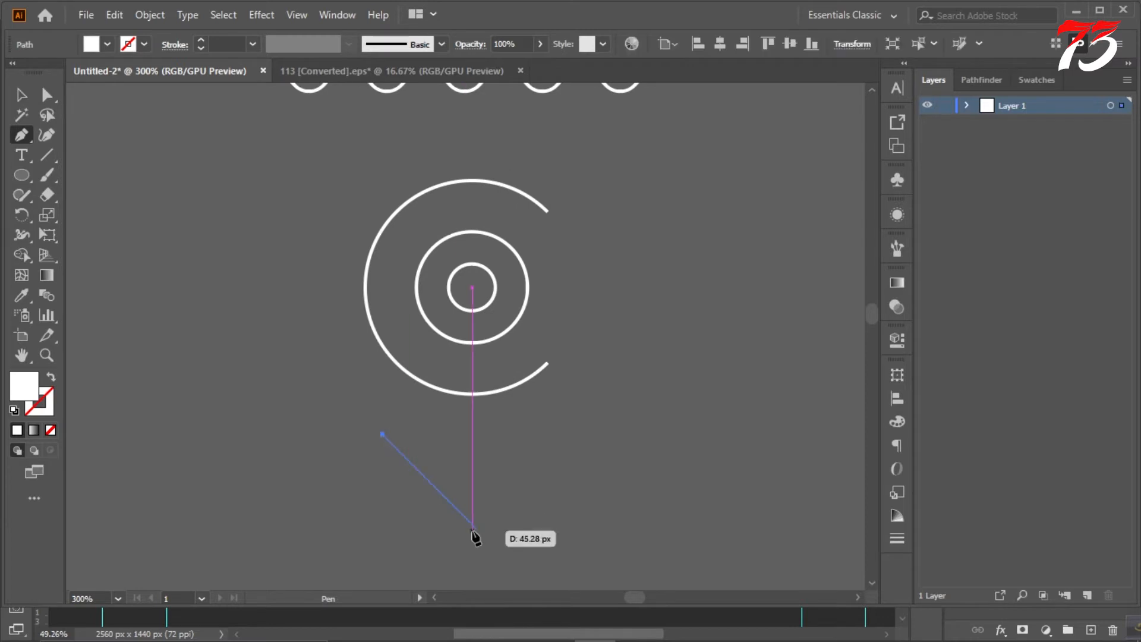
{"action": "left_click", "coordinate": [476, 527]}
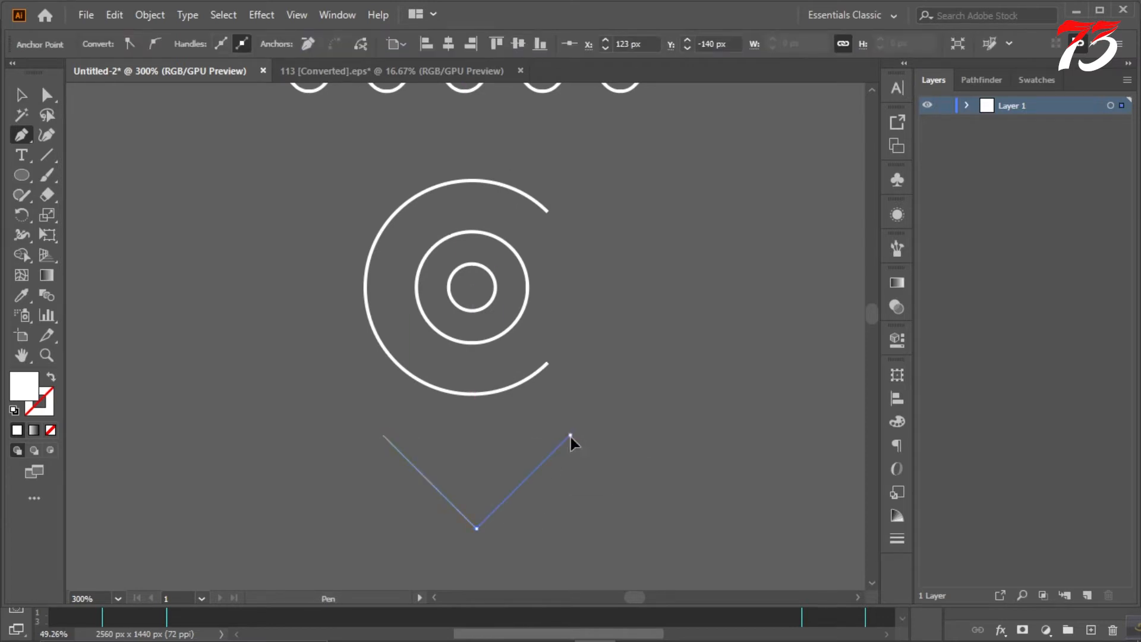
{"action": "left_click", "coordinate": [569, 435]}
{"action": "left_click", "coordinate": [51, 376]}
{"action": "left_click", "coordinate": [243, 301]}
{"action": "left_click", "coordinate": [451, 502]}
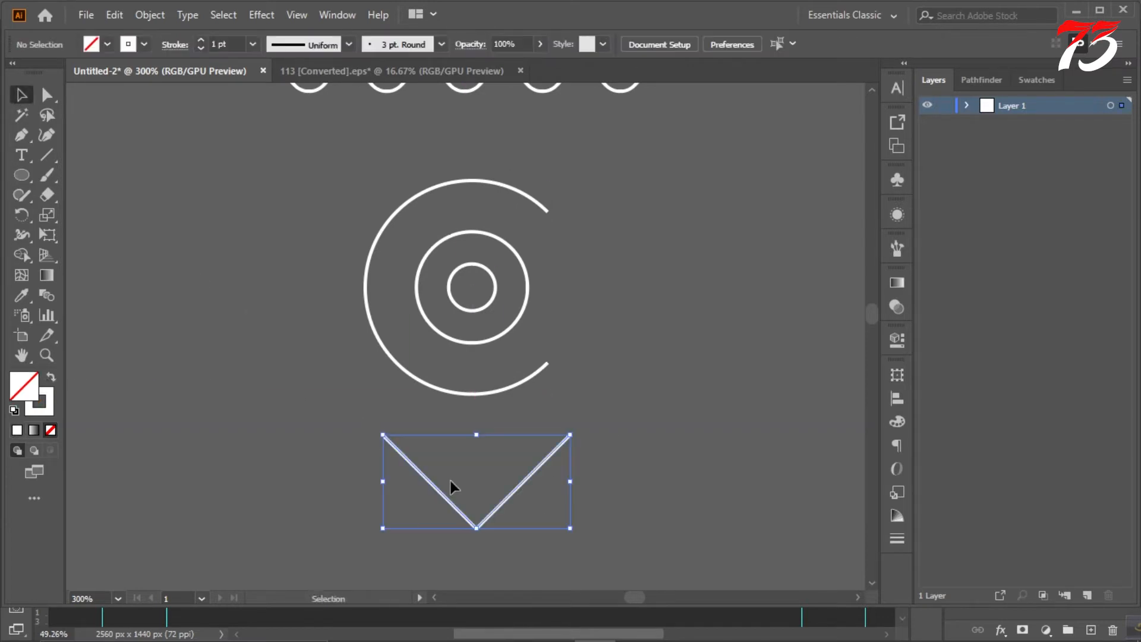
Copy the V straight down a short distance and repeat the copy to stack three chevrons.
{"action": "scroll", "coordinate": [479, 363], "scroll_direction": "down", "scroll_amount": 3}
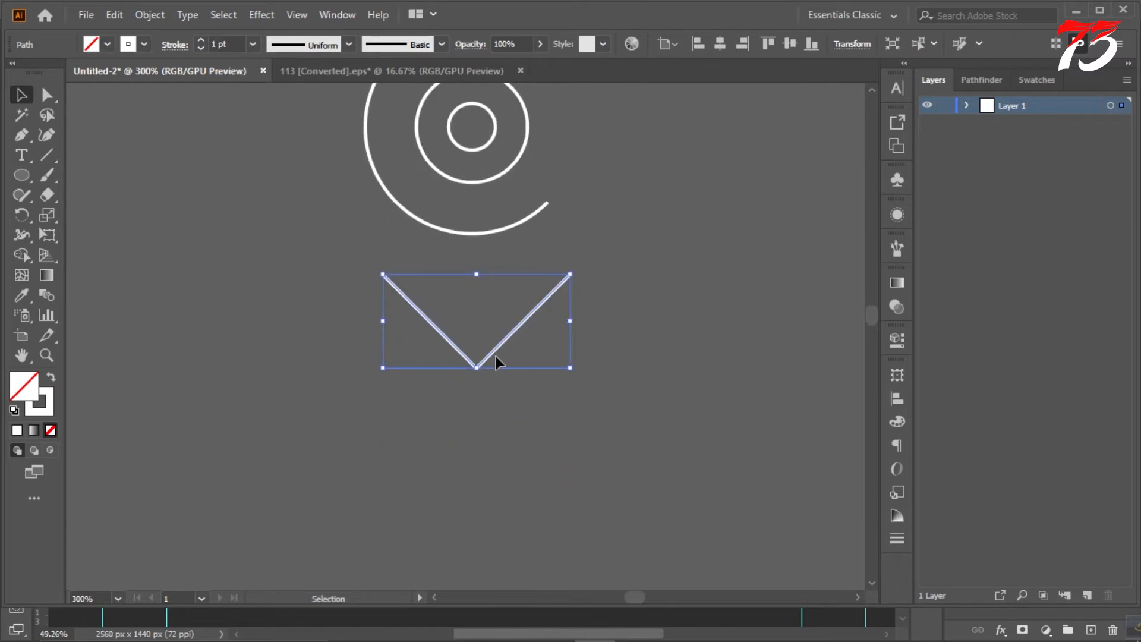
{"action": "left_click", "coordinate": [501, 394]}
{"action": "left_click_drag", "start_coordinate": [493, 354], "coordinate": [494, 403]}
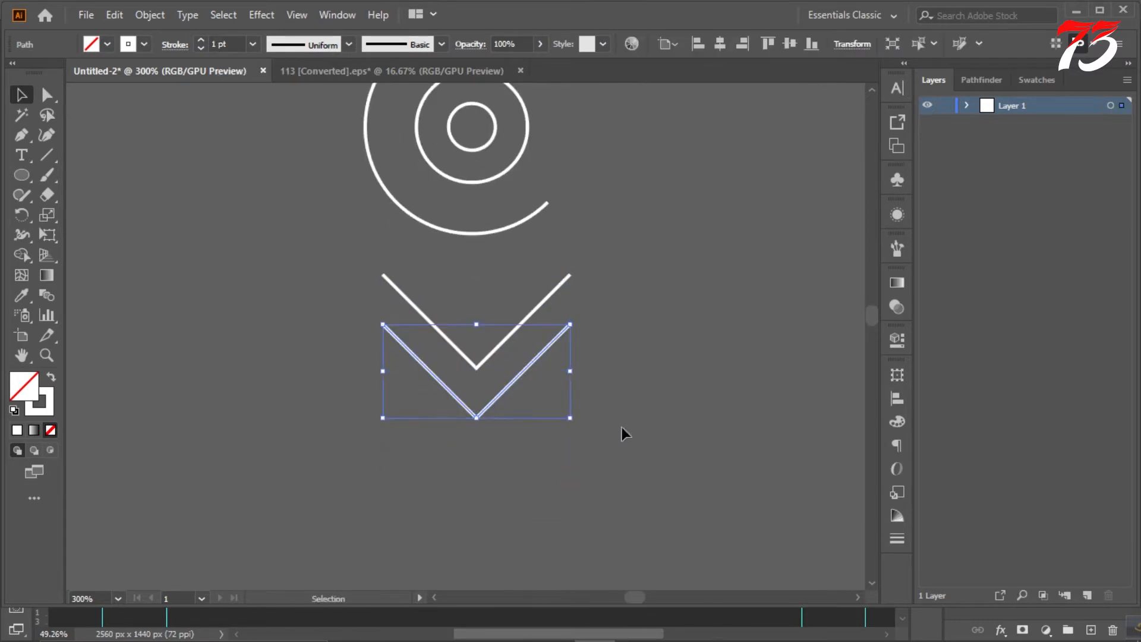
{"action": "key", "text": "ctrl+d"}
{"action": "key", "text": "ctrl+minus"}
{"action": "key", "text": "ctrl+minus"}
{"action": "key", "text": "ctrl+minus"}
{"action": "key", "text": "ctrl+minus"}
{"action": "left_click", "coordinate": [616, 385]}
{"action": "key", "text": "ctrl+plus"}
{"action": "key", "text": "ctrl+plus"}
{"action": "key", "text": "ctrl+plus"}
{"action": "key", "text": "ctrl+plus"}
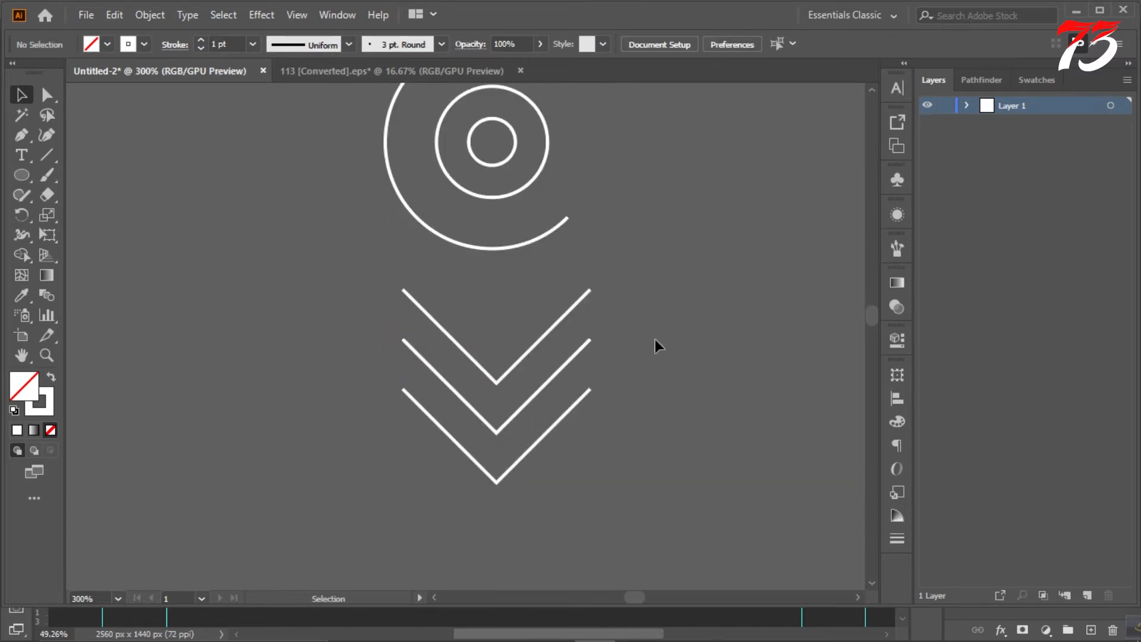
Try to scale down the three stacked chevrons together.
{"action": "left_click_drag", "start_coordinate": [655, 340], "coordinate": [400, 457]}
{"action": "left_click_drag", "start_coordinate": [589, 481], "coordinate": [544, 422]}
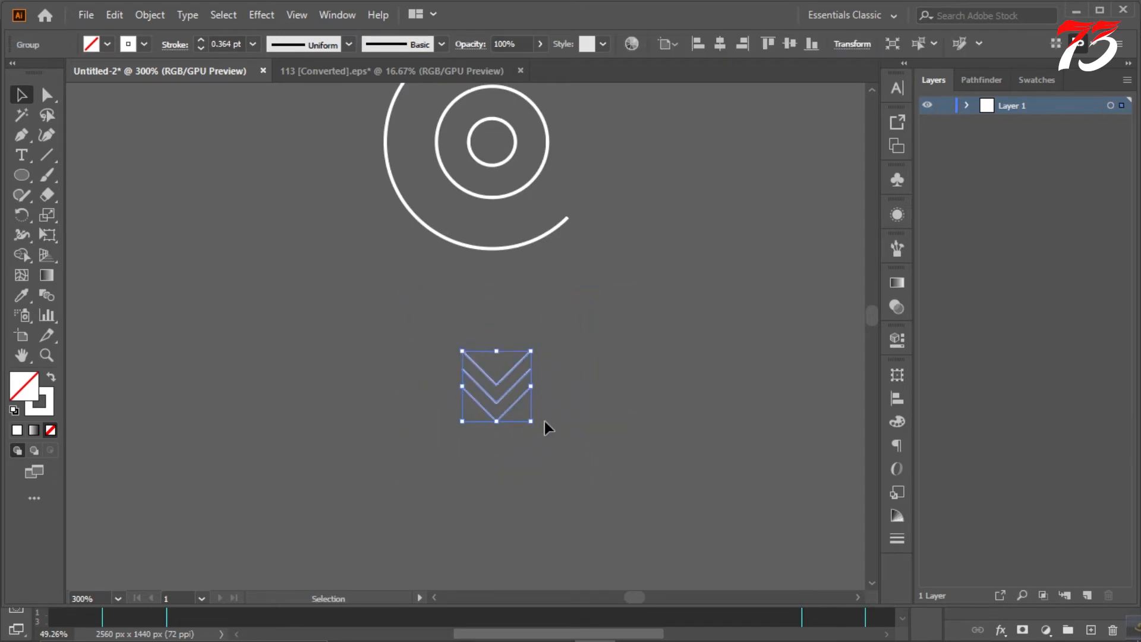
{"action": "key", "text": "ctrl+z"}
{"action": "left_click", "coordinate": [670, 387]}
{"action": "scroll", "coordinate": [618, 312], "scroll_direction": "down", "scroll_amount": 5}
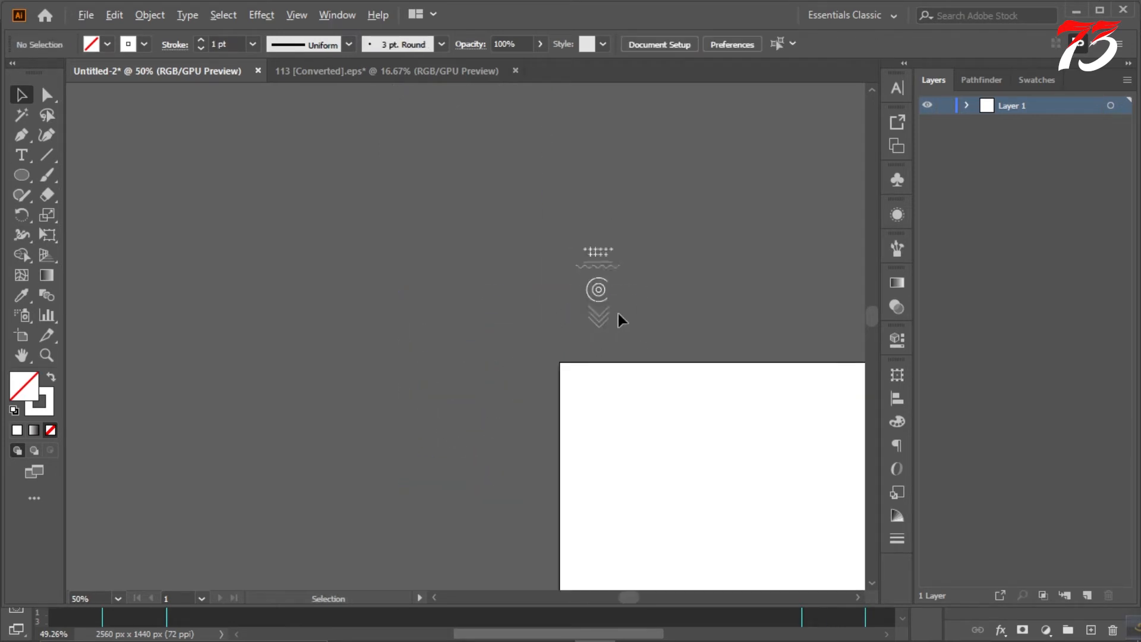
Undo the chevron copies and the large V drawn below the rings.
{"action": "scroll", "coordinate": [592, 313], "scroll_direction": "up", "scroll_amount": 4}
{"action": "key", "text": "ctrl+z"}
{"action": "key", "text": "ctrl+z"}
{"action": "key", "text": "ctrl+z"}
{"action": "scroll", "coordinate": [539, 399], "scroll_direction": "up", "scroll_amount": 3}
{"action": "key", "text": "ctrl+z"}
{"action": "key", "text": "ctrl+z"}
{"action": "key", "text": "ctrl+z"}
{"action": "key", "text": "ctrl+z"}
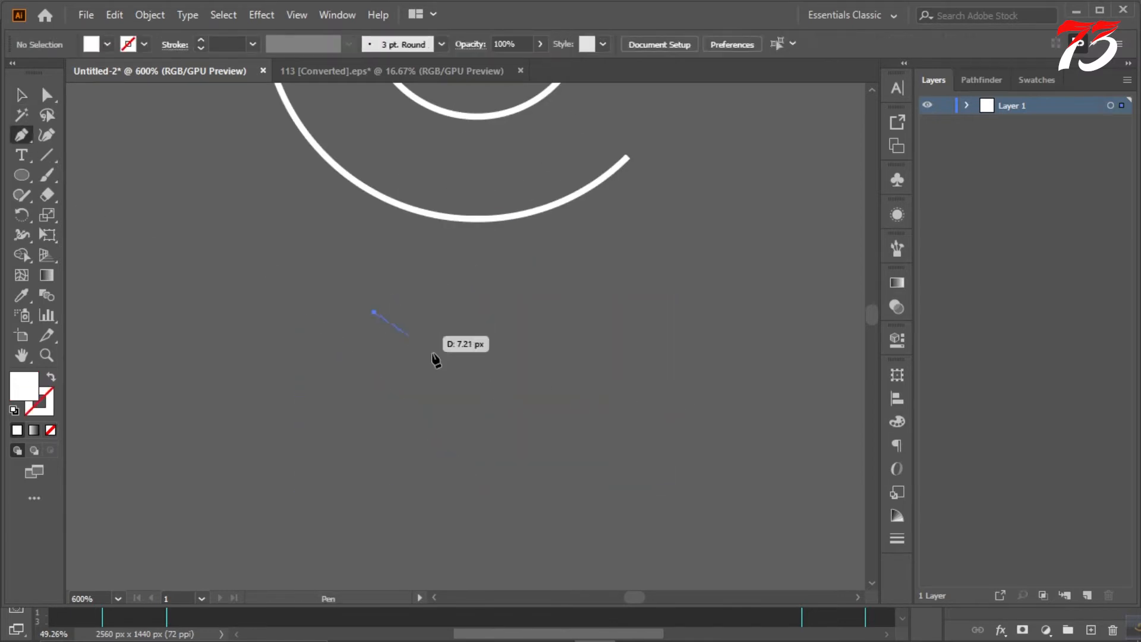
Draw a smaller unfilled V with a white stroke below the rings and copy it downward twice as stacked chevrons.
{"action": "left_click", "coordinate": [447, 385]}
{"action": "left_click", "coordinate": [524, 312]}
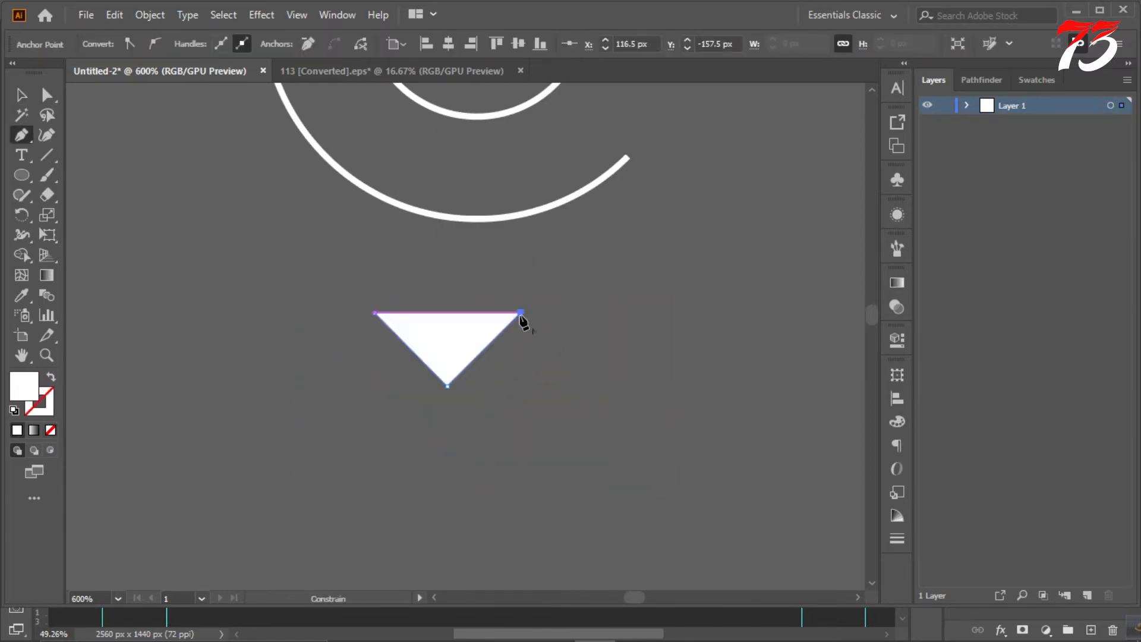
{"action": "left_click", "coordinate": [52, 378]}
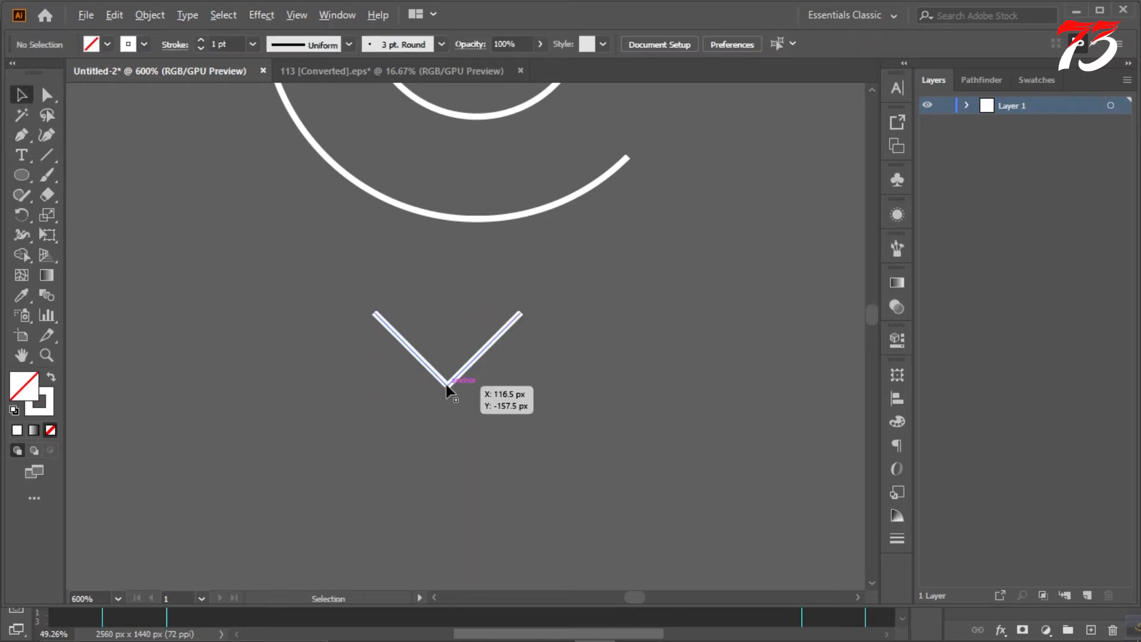
{"action": "left_click_drag", "start_coordinate": [446, 384], "coordinate": [449, 443]}
{"action": "key", "text": "ctrl+d"}
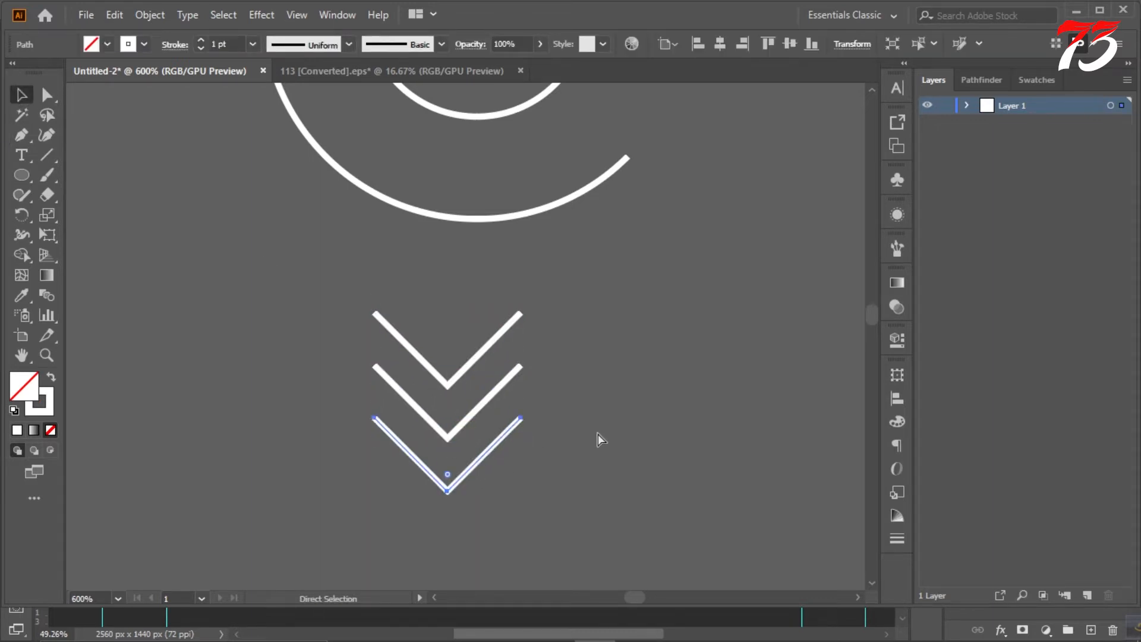
Expand the strokes of the three stacked chevrons into filled shapes.
{"action": "left_click_drag", "start_coordinate": [580, 311], "coordinate": [355, 520]}
{"action": "left_click", "coordinate": [149, 15]}
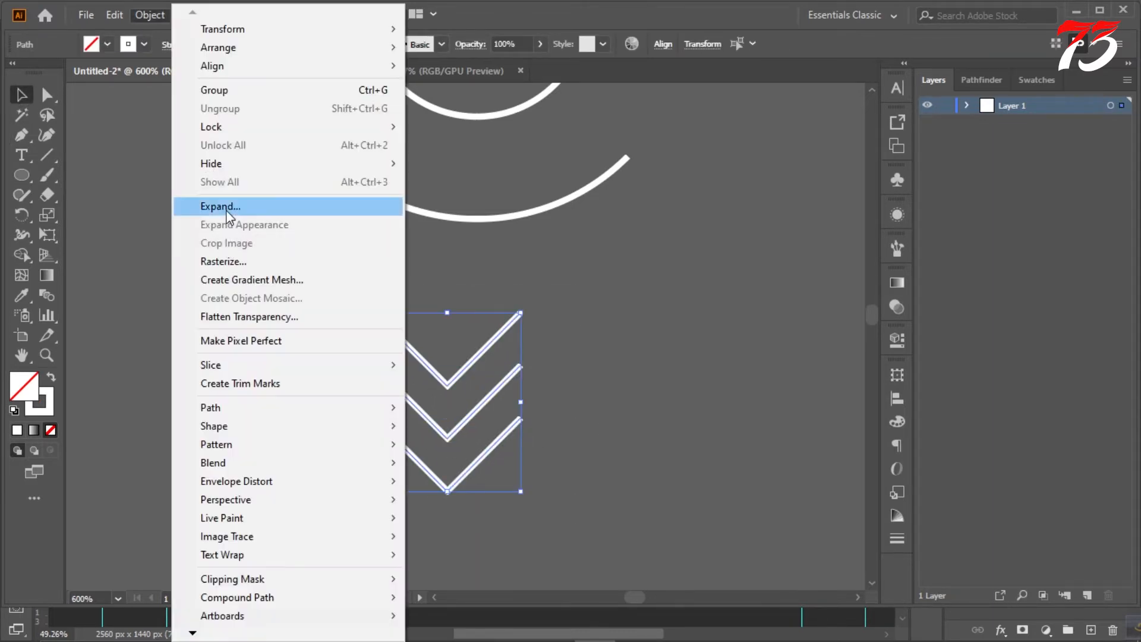
{"action": "left_click", "coordinate": [225, 209]}
{"action": "left_click", "coordinate": [526, 411]}
{"action": "left_click", "coordinate": [604, 363]}
{"action": "scroll", "coordinate": [591, 351], "scroll_direction": "down", "scroll_amount": 1}
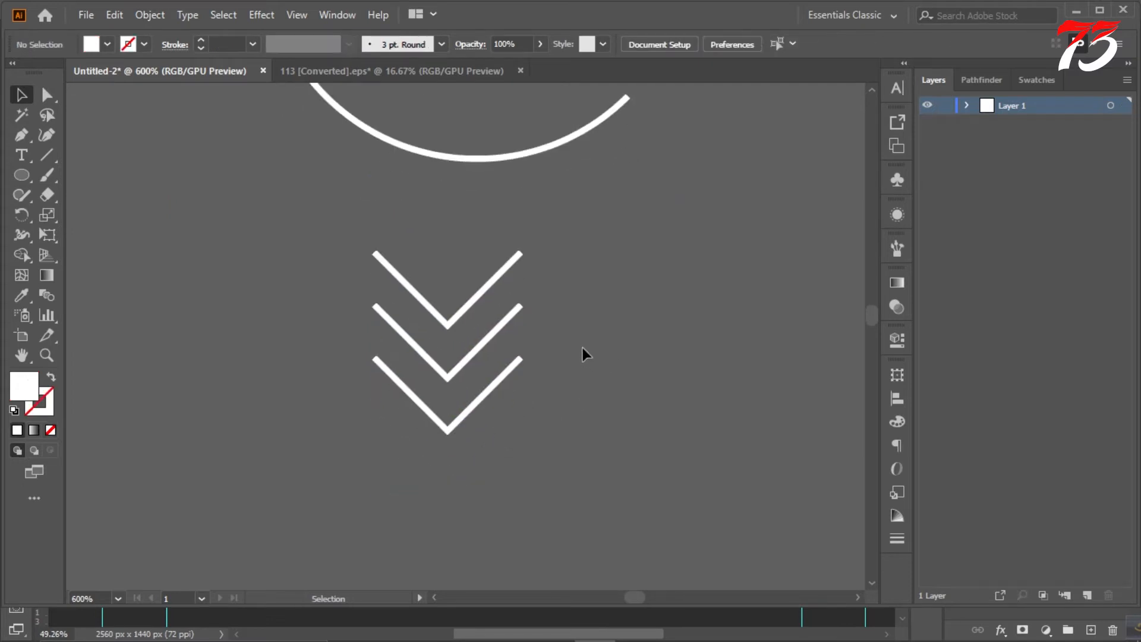
Draw a small white dot below the chevrons and copy it straight down into a column of six evenly spaced dots.
{"action": "scroll", "coordinate": [486, 298], "scroll_direction": "down", "scroll_amount": 4}
{"action": "scroll", "coordinate": [466, 297], "scroll_direction": "up", "scroll_amount": 3}
{"action": "scroll", "coordinate": [466, 297], "scroll_direction": "down", "scroll_amount": 3}
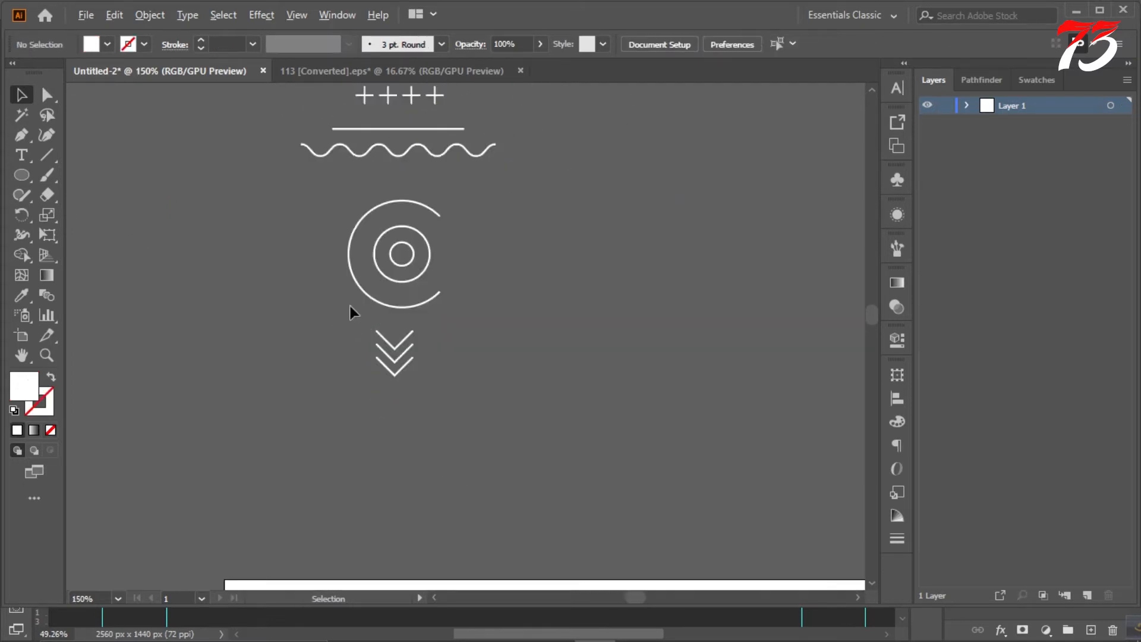
{"action": "scroll", "coordinate": [350, 305], "scroll_direction": "down", "scroll_amount": 2}
{"action": "scroll", "coordinate": [348, 305], "scroll_direction": "up", "scroll_amount": 1}
{"action": "left_click", "coordinate": [22, 174]}
{"action": "scroll", "coordinate": [377, 387], "scroll_direction": "down", "scroll_amount": 1}
{"action": "scroll", "coordinate": [418, 327], "scroll_direction": "up", "scroll_amount": 3}
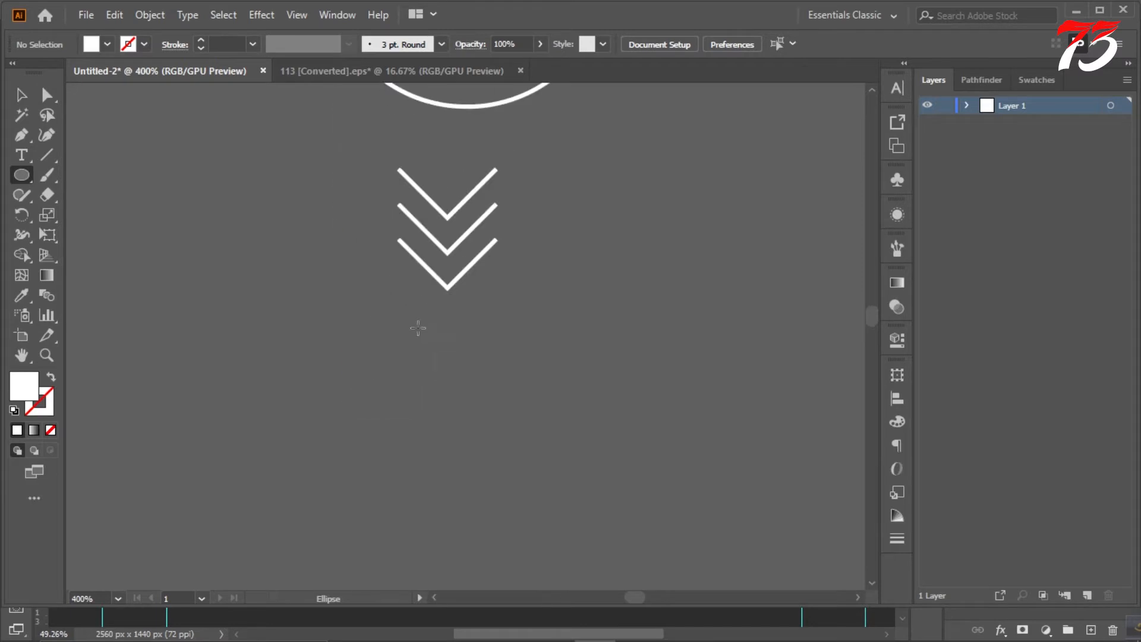
{"action": "left_click_drag", "start_coordinate": [423, 336], "coordinate": [426, 368]}
{"action": "key", "text": "v"}
{"action": "key", "text": "ctrl+d"}
{"action": "left_click", "coordinate": [373, 330]}
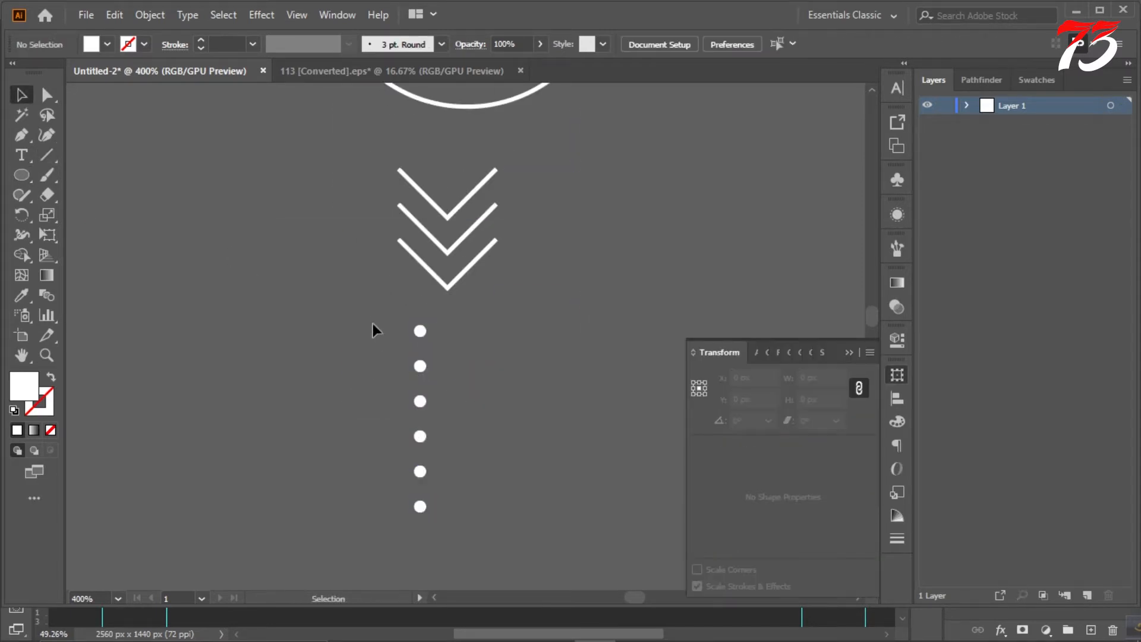
Group the dot column, copy it sideways twice into a grid three dots wide and six high, and group the grid.
{"action": "key", "text": "ctrl+g"}
{"action": "left_click_drag", "start_coordinate": [421, 409], "coordinate": [458, 412]}
{"action": "left_click", "coordinate": [593, 414]}
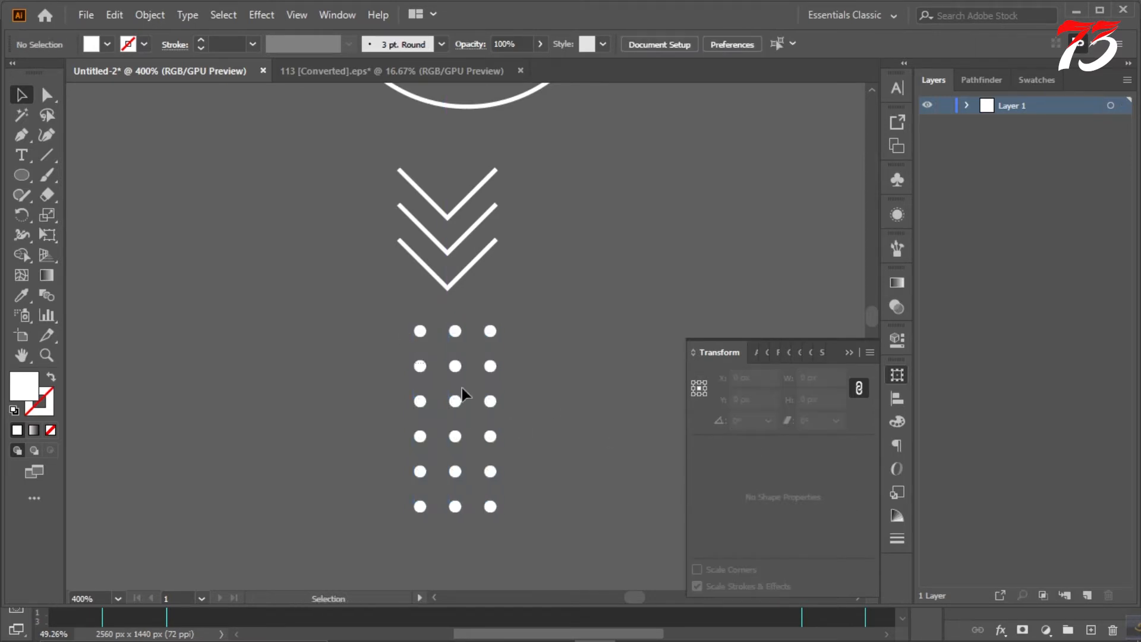
{"action": "left_click_drag", "start_coordinate": [391, 370], "coordinate": [520, 539]}
{"action": "key", "text": "ctrl+g"}
{"action": "left_click", "coordinate": [548, 306]}
{"action": "scroll", "coordinate": [542, 305], "scroll_direction": "down", "scroll_amount": 4}
{"action": "scroll", "coordinate": [542, 303], "scroll_direction": "up", "scroll_amount": 1}
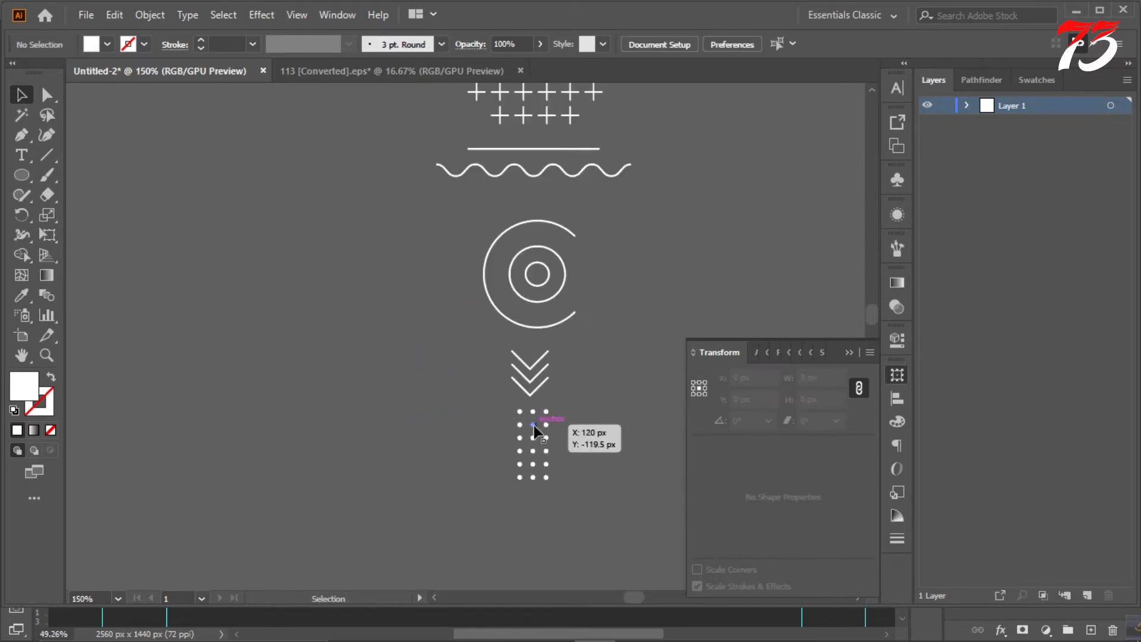
{"action": "left_click", "coordinate": [538, 425]}
{"action": "left_click", "coordinate": [597, 422]}
{"action": "left_click", "coordinate": [848, 353]}
Place a copy of the innermost ring to the right of the chevrons and dot grid.
{"action": "scroll", "coordinate": [619, 298], "scroll_direction": "down", "scroll_amount": 2}
{"action": "scroll", "coordinate": [618, 298], "scroll_direction": "up", "scroll_amount": 3}
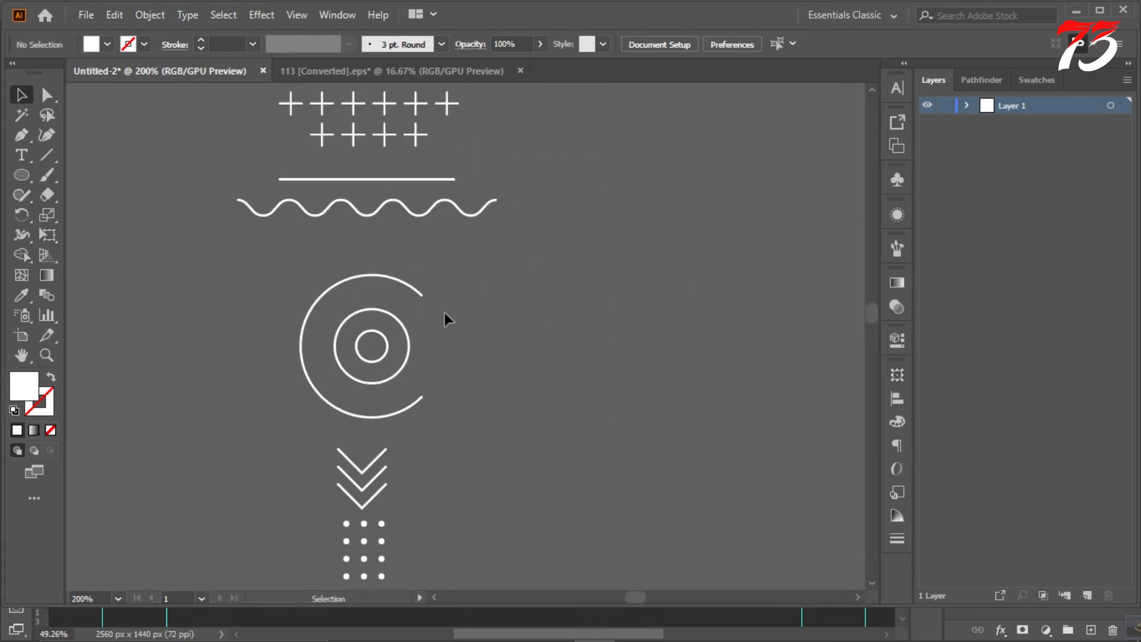
{"action": "left_click_drag", "start_coordinate": [386, 341], "coordinate": [475, 493]}
{"action": "key", "text": "ctrl+z"}
{"action": "right_click", "coordinate": [398, 319]}
{"action": "left_click", "coordinate": [444, 461]}
{"action": "left_click", "coordinate": [449, 440]}
Group the open outer ring with the two inner concentric rings.
{"action": "left_click_drag", "start_coordinate": [443, 268], "coordinate": [308, 380]}
{"action": "key", "text": "ctrl+g"}
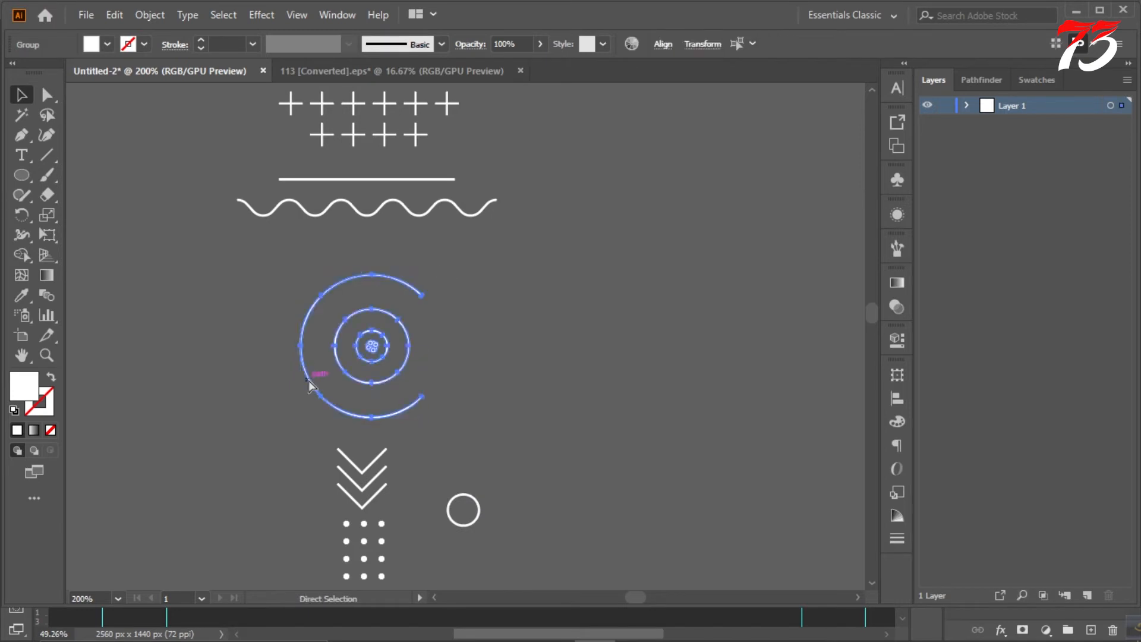
{"action": "left_click", "coordinate": [551, 372]}
Move the single small ring directly below the dot grid.
{"action": "scroll", "coordinate": [551, 372], "scroll_direction": "down", "scroll_amount": 3}
{"action": "scroll", "coordinate": [547, 386], "scroll_direction": "down", "scroll_amount": 2}
{"action": "scroll", "coordinate": [540, 406], "scroll_direction": "up", "scroll_amount": 2}
{"action": "scroll", "coordinate": [539, 405], "scroll_direction": "down", "scroll_amount": 1}
{"action": "scroll", "coordinate": [550, 344], "scroll_direction": "up", "scroll_amount": 1}
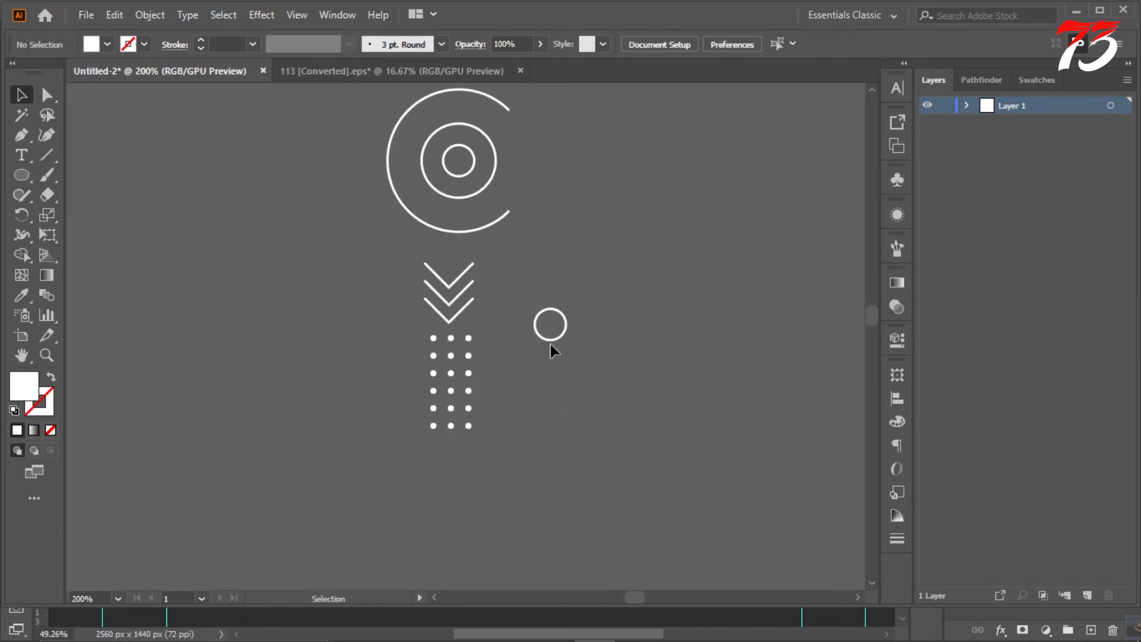
{"action": "left_click_drag", "start_coordinate": [454, 486], "coordinate": [454, 486]}
{"action": "left_click", "coordinate": [554, 457]}
Copy the group of plus signs and paste it into the Photoshop banner as a shape layer.
{"action": "scroll", "coordinate": [554, 459], "scroll_direction": "down", "scroll_amount": 2}
{"action": "scroll", "coordinate": [554, 459], "scroll_direction": "up", "scroll_amount": 5}
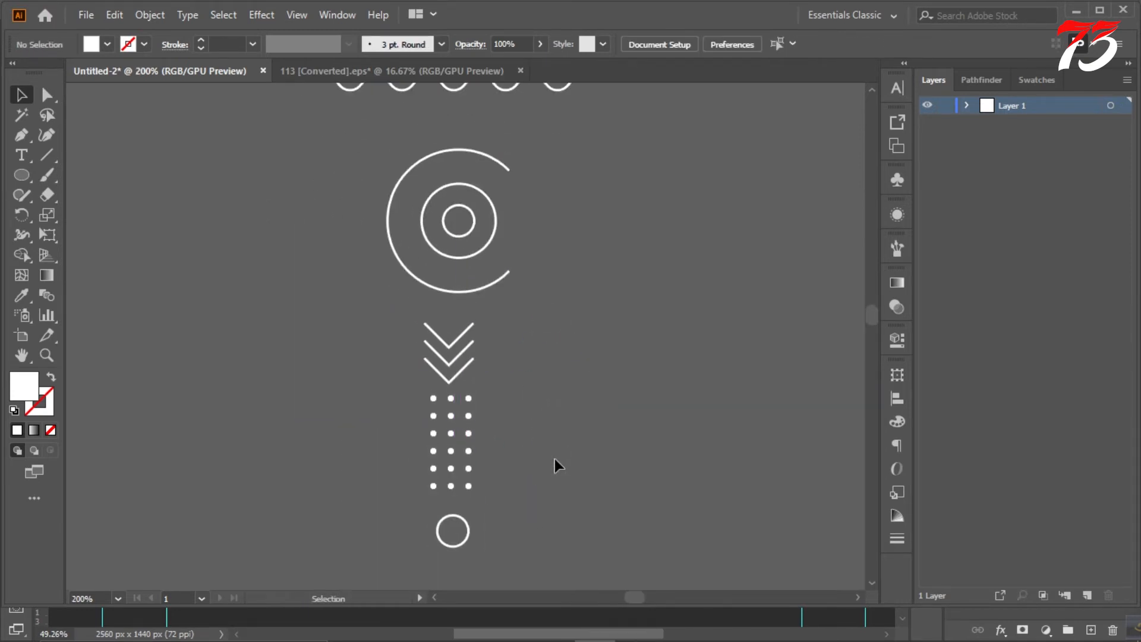
{"action": "scroll", "coordinate": [475, 426], "scroll_direction": "down", "scroll_amount": 1}
{"action": "scroll", "coordinate": [475, 426], "scroll_direction": "down", "scroll_amount": 3}
{"action": "scroll", "coordinate": [451, 229], "scroll_direction": "up", "scroll_amount": 3}
{"action": "left_click", "coordinate": [457, 238]}
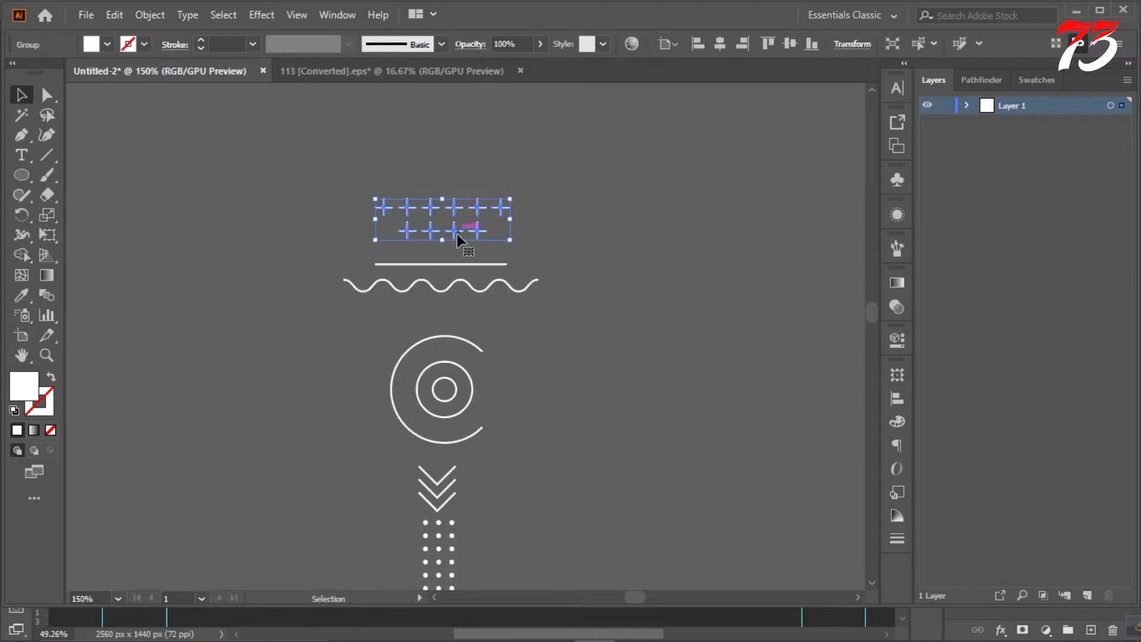
{"action": "left_click_drag", "start_coordinate": [454, 226], "coordinate": [534, 428]}
{"action": "key", "text": "ctrl+c"}
{"action": "key", "text": "alt+Tab"}
{"action": "key", "text": "ctrl+v"}
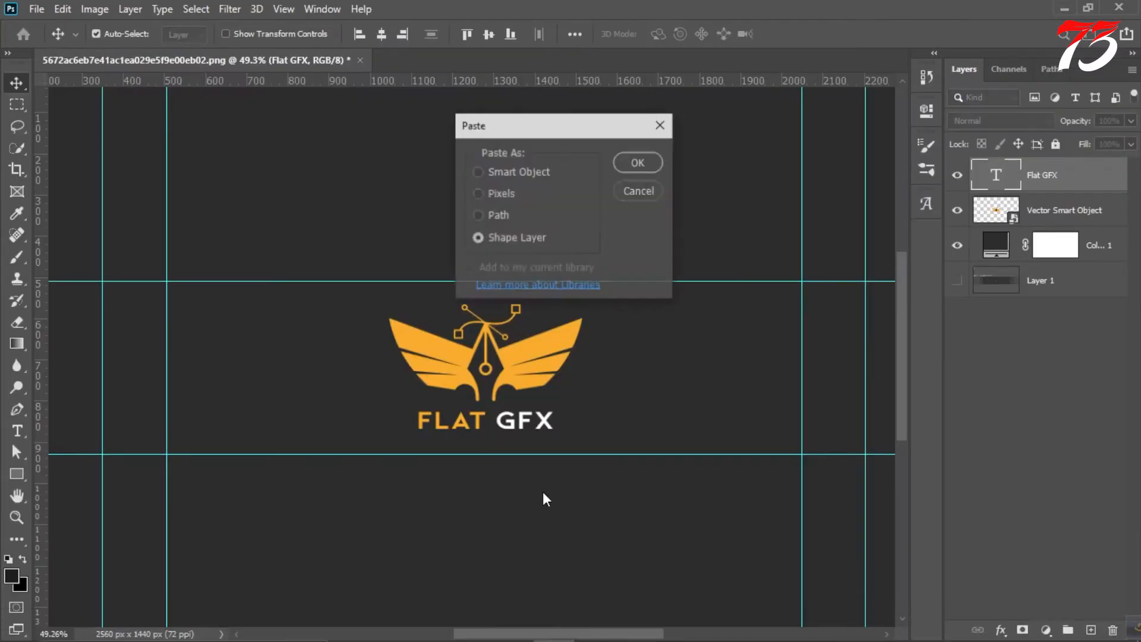
{"action": "left_click", "coordinate": [637, 160]}
Set the fill colour of the pasted plus signs to light grey.
{"action": "key", "text": "ctrl+t"}
{"action": "left_click_drag", "start_coordinate": [492, 362], "coordinate": [519, 371]}
{"action": "left_click", "coordinate": [825, 35]}
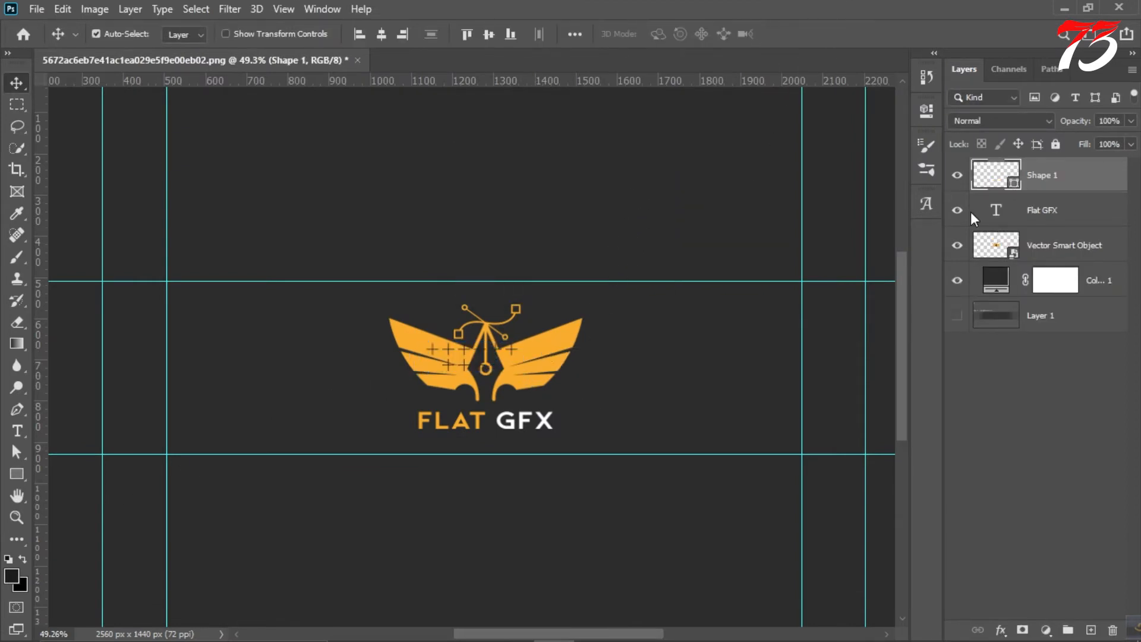
{"action": "double_click", "coordinate": [999, 177]}
{"action": "left_click_drag", "start_coordinate": [705, 294], "coordinate": [694, 324]}
{"action": "left_click", "coordinate": [1074, 280]}
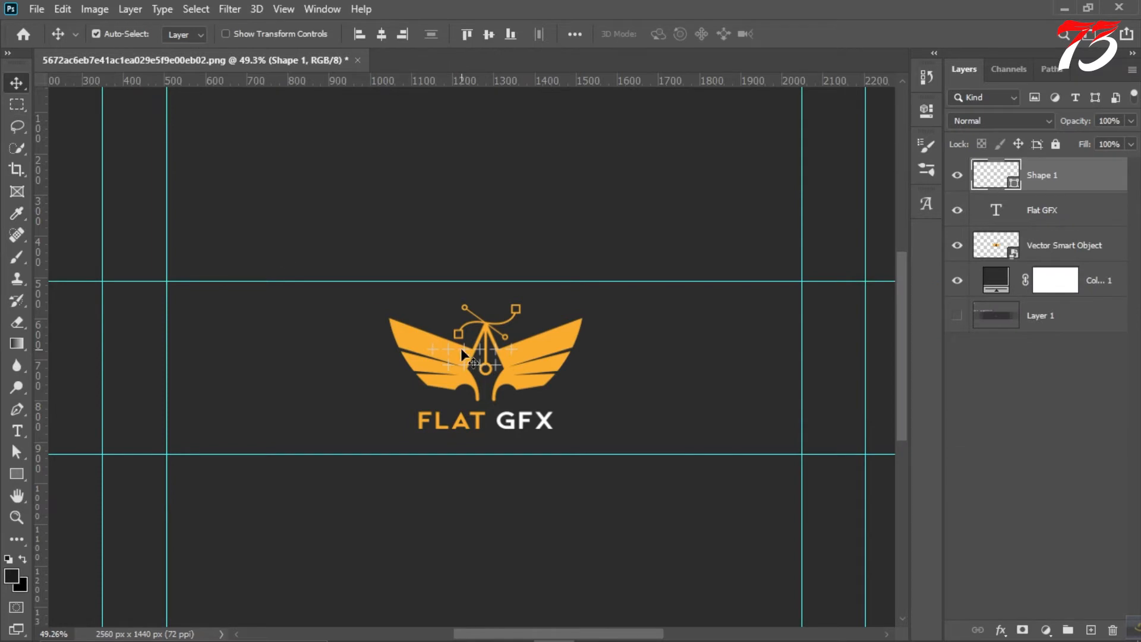
Scale down the plus signs and move them to the upper right of the winged-pen logo.
{"action": "left_click_drag", "start_coordinate": [464, 355], "coordinate": [597, 356]}
{"action": "key", "text": "ctrl+z"}
{"action": "left_click", "coordinate": [1046, 179]}
{"action": "key", "text": "ctrl+t"}
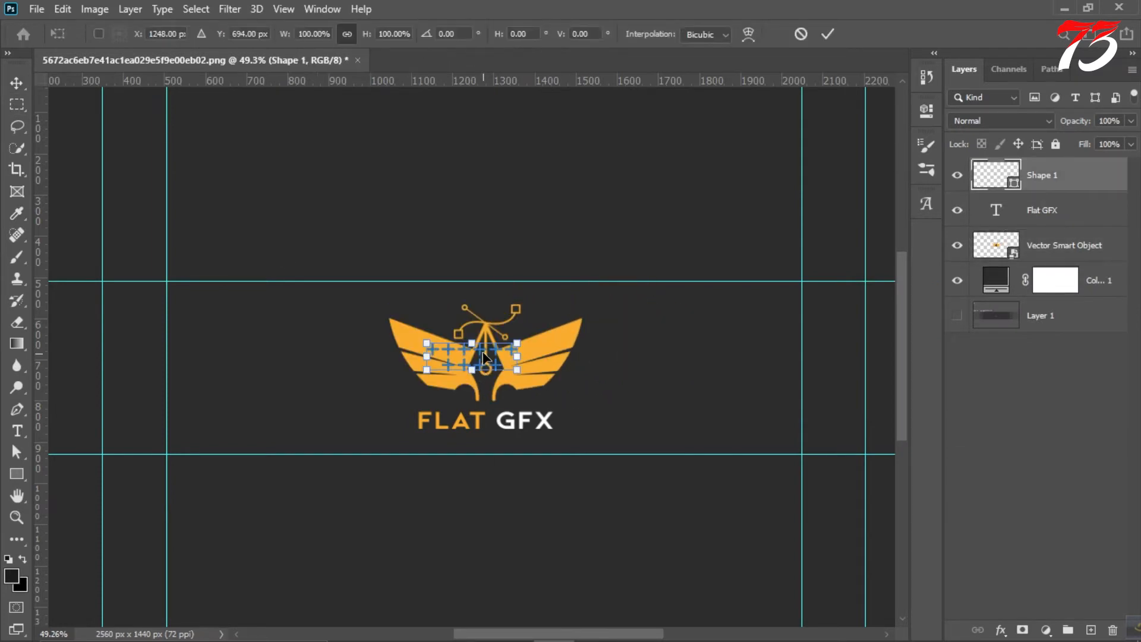
{"action": "left_click_drag", "start_coordinate": [483, 352], "coordinate": [690, 324]}
{"action": "left_click", "coordinate": [827, 34]}
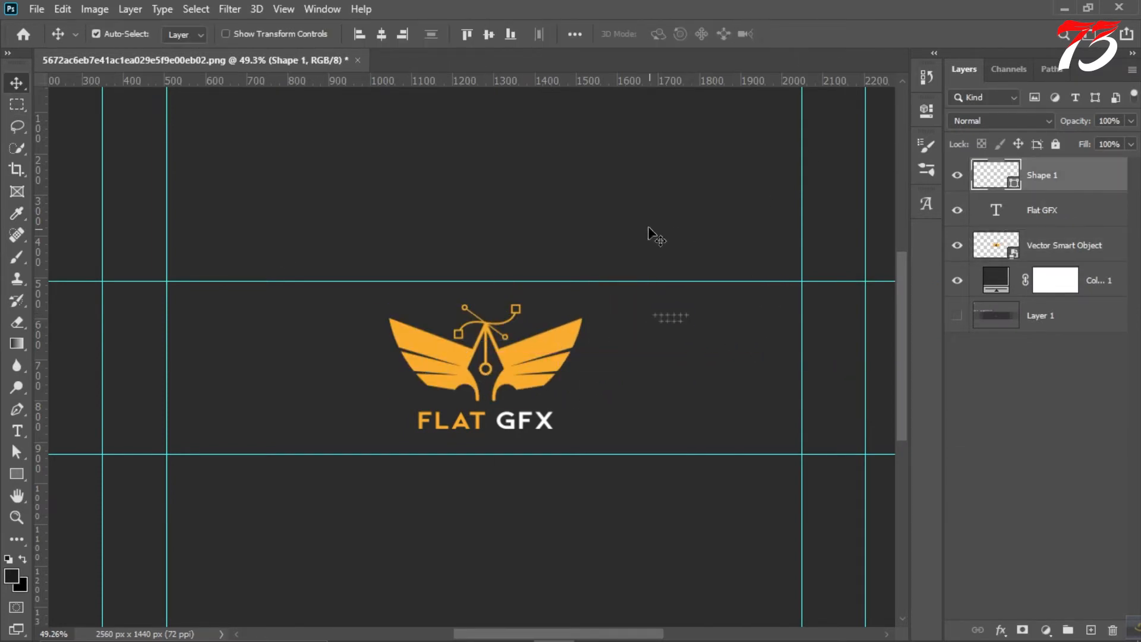
{"action": "left_click", "coordinate": [649, 228]}
{"action": "scroll", "coordinate": [231, 316], "scroll_direction": "down", "scroll_amount": 6}
{"action": "scroll", "coordinate": [475, 351], "scroll_direction": "up", "scroll_amount": 7}
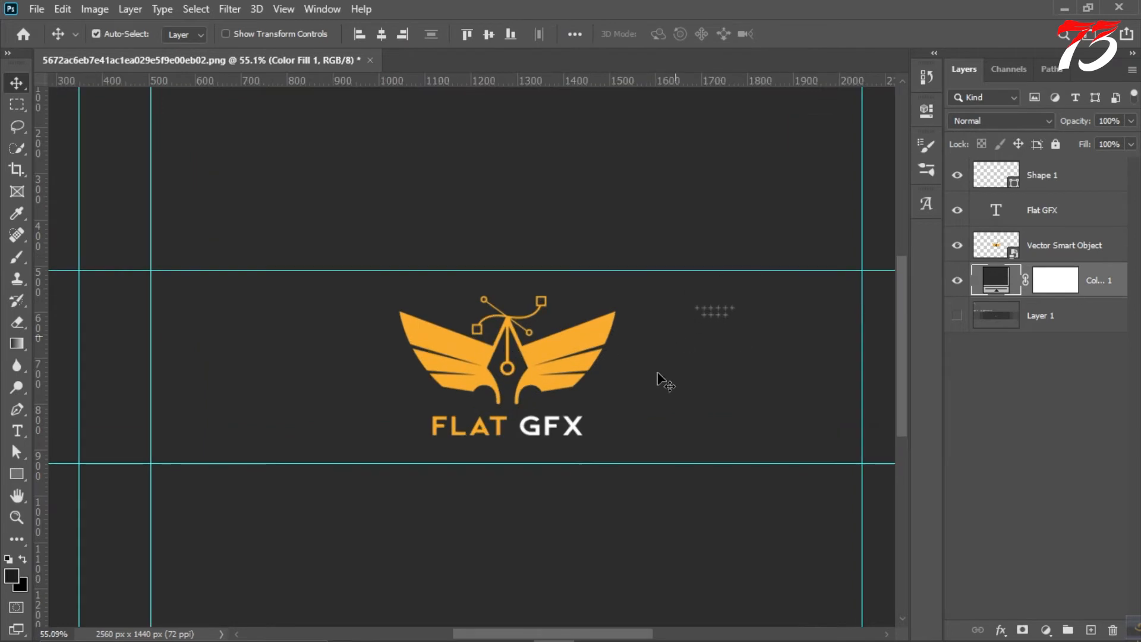
Try to copy the straight line from Illustrator and paste it into the Photoshop banner as a shape layer.
{"action": "left_click", "coordinate": [593, 624]}
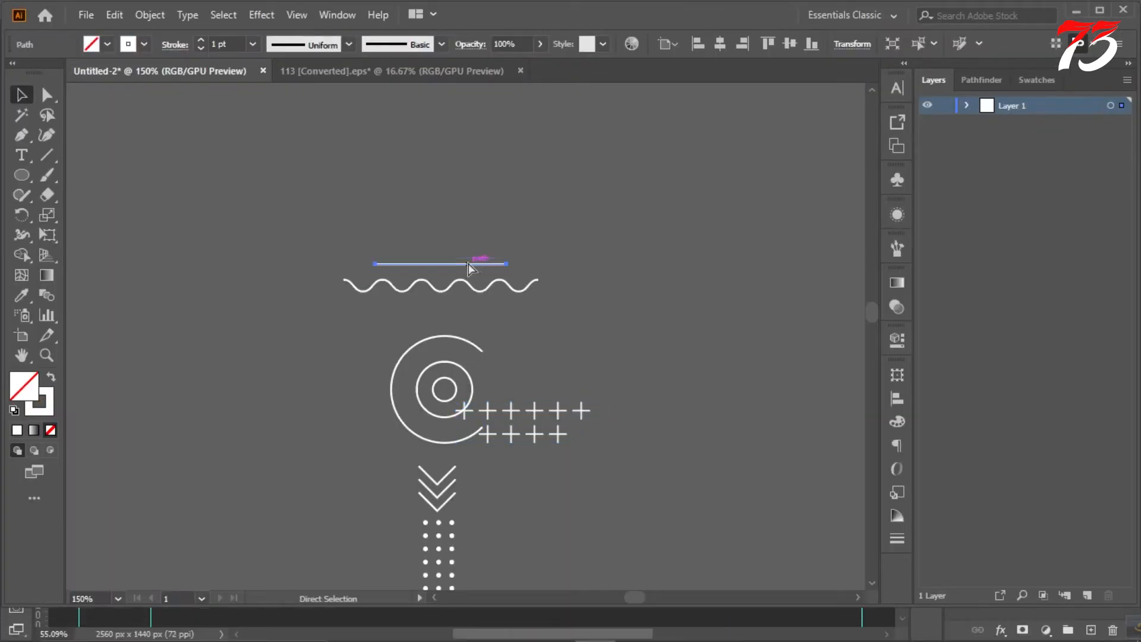
{"action": "key", "text": "ctrl+c"}
{"action": "left_click", "coordinate": [553, 624]}
{"action": "key", "text": "ctrl+v"}
{"action": "left_click", "coordinate": [639, 158]}
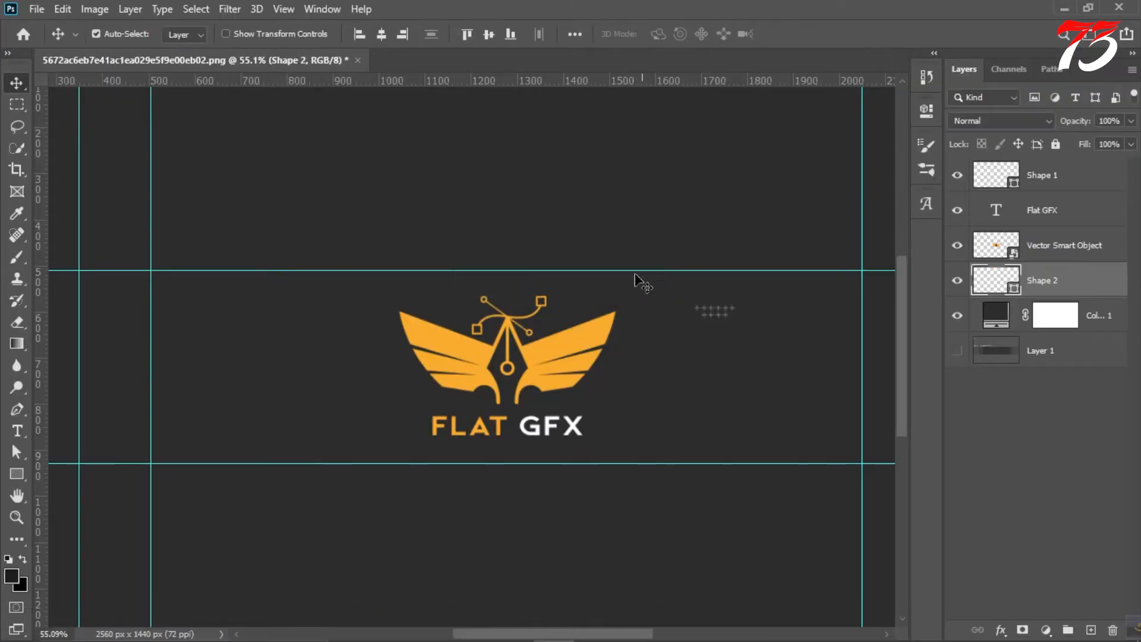
Raise the pasted line's layer above the Flat GFX text layer and delete it.
{"action": "key", "text": "ctrl+t"}
{"action": "left_click", "coordinate": [554, 253]}
{"action": "key", "text": "ctrl+bracketright"}
{"action": "key", "text": "ctrl+bracketright"}
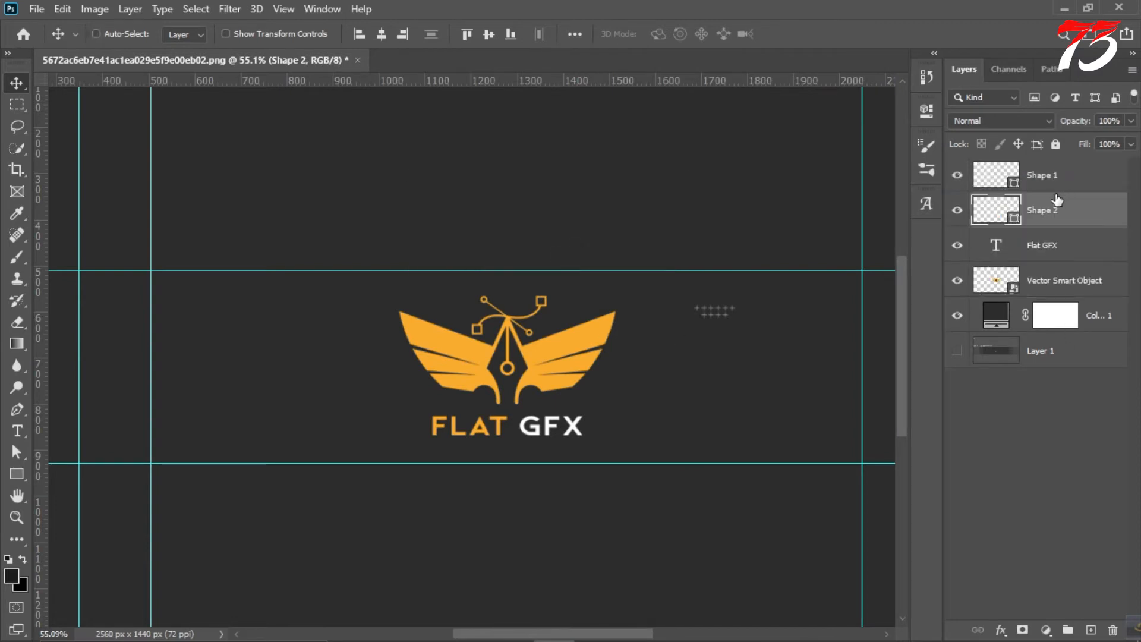
{"action": "key", "text": "ctrl+t"}
{"action": "left_click", "coordinate": [553, 253]}
{"action": "key", "text": "Delete"}
Switch to Illustrator and move the plus-sign group off the rings to an empty spot at the upper right.
{"action": "left_click", "coordinate": [593, 624]}
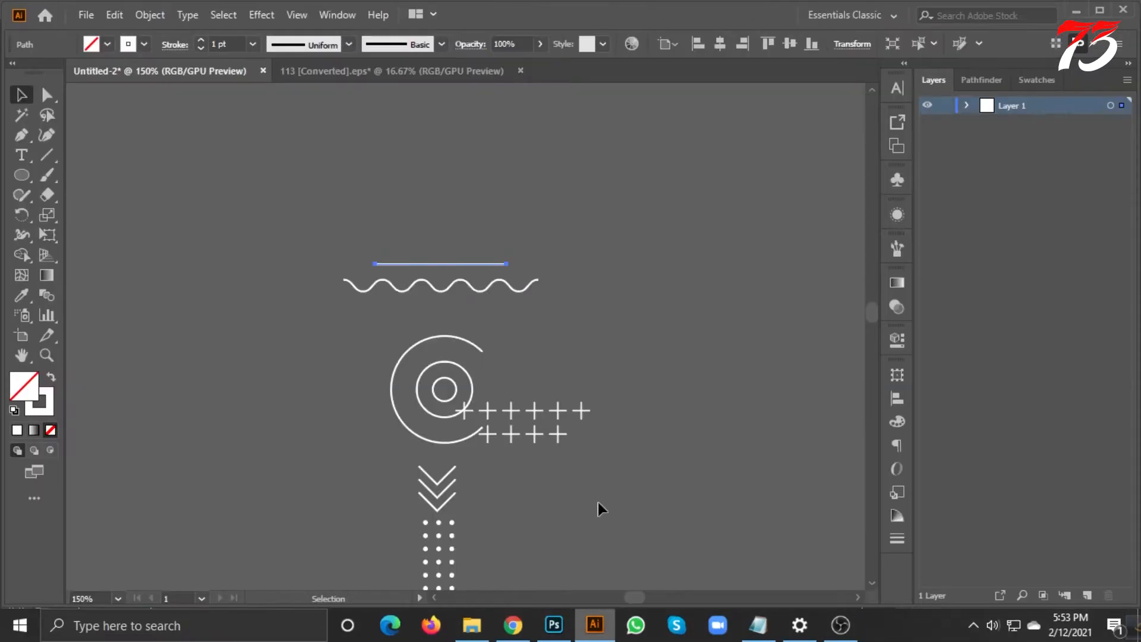
{"action": "scroll", "coordinate": [501, 170], "scroll_direction": "down", "scroll_amount": 2}
{"action": "left_click", "coordinate": [548, 247]}
{"action": "left_click_drag", "start_coordinate": [516, 285], "coordinate": [590, 186]}
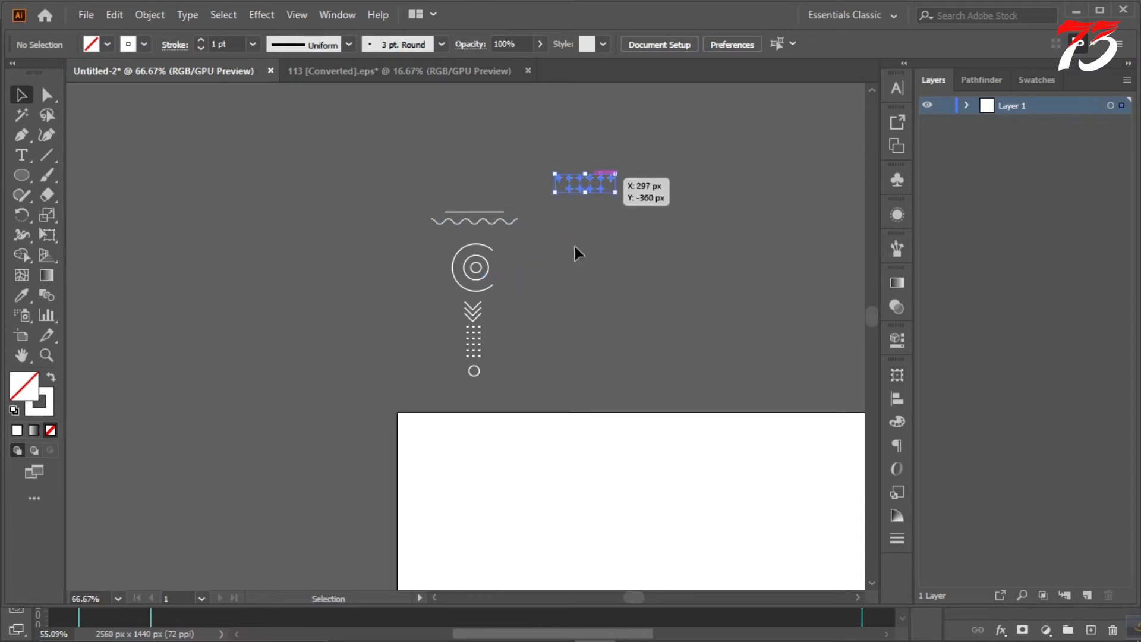
{"action": "left_click", "coordinate": [575, 248]}
Expand the straight line, wave, rings, chevrons, dot grid and small ring into filled shapes.
{"action": "left_click_drag", "start_coordinate": [516, 383], "coordinate": [419, 191]}
{"action": "left_click", "coordinate": [150, 15]}
{"action": "left_click", "coordinate": [221, 207]}
{"action": "left_click", "coordinate": [530, 412]}
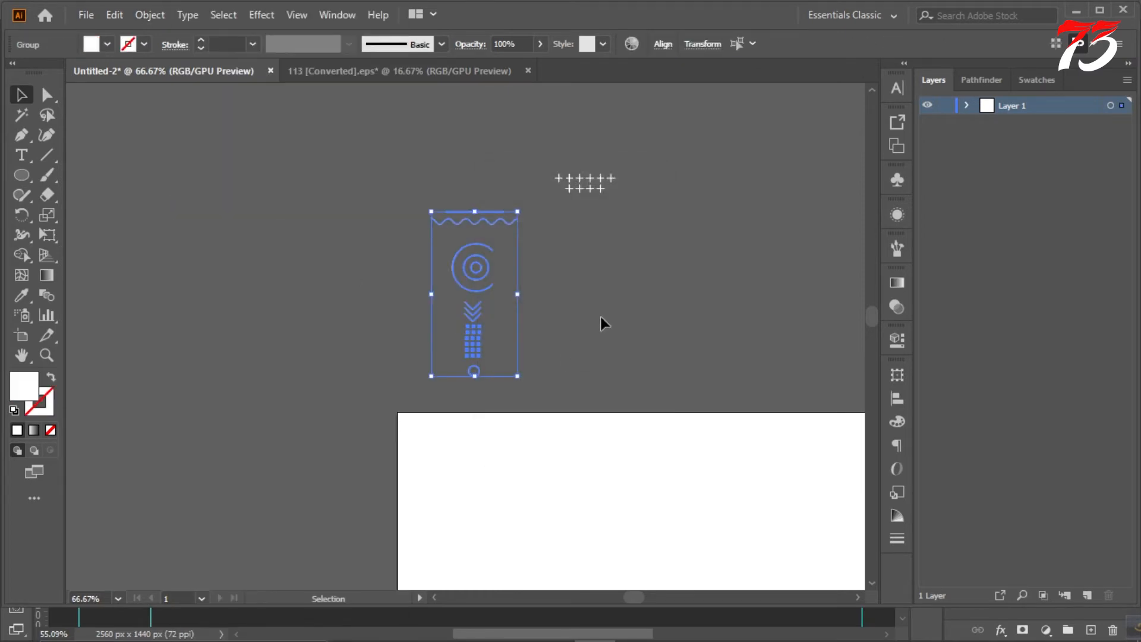
{"action": "left_click", "coordinate": [564, 285]}
{"action": "scroll", "coordinate": [473, 208], "scroll_direction": "up", "scroll_amount": 3}
{"action": "left_click_drag", "start_coordinate": [515, 494], "coordinate": [665, 421]}
{"action": "left_click", "coordinate": [785, 34]}
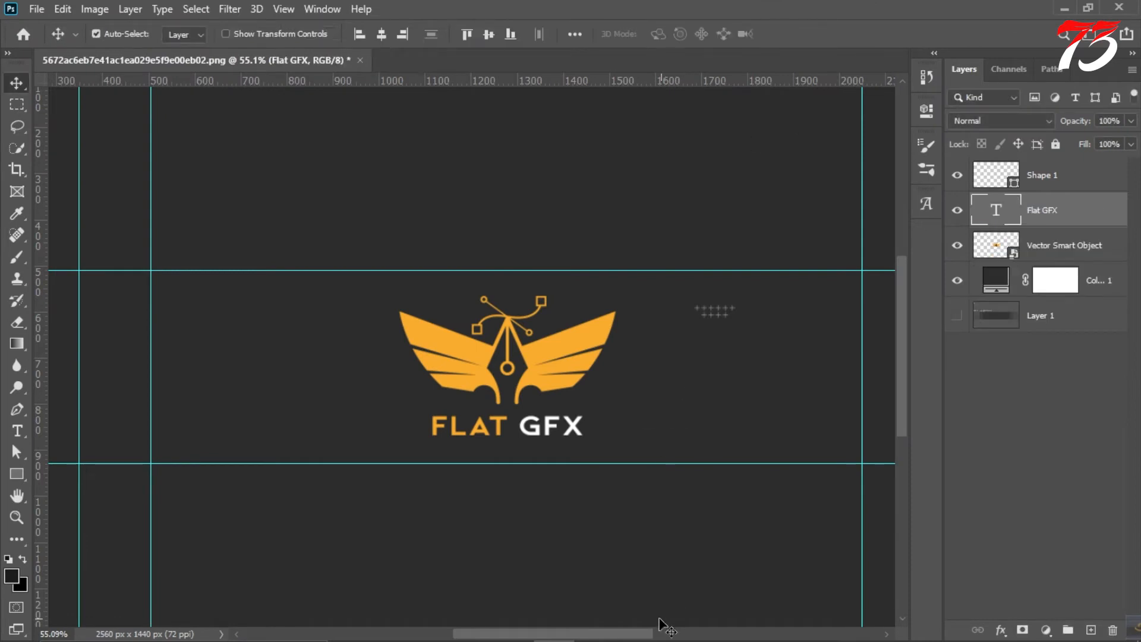
Copy the expanded straight line from Illustrator and paste it into the Photoshop banner as a shape layer.
{"action": "left_click", "coordinate": [593, 625]}
{"action": "left_click", "coordinate": [605, 274]}
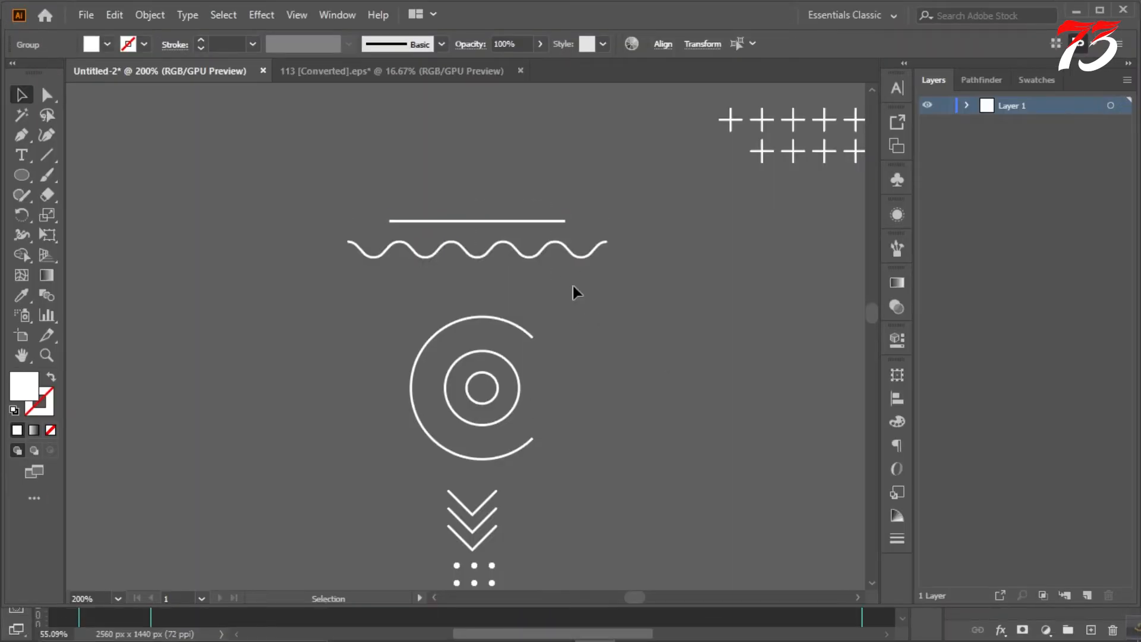
{"action": "scroll", "coordinate": [573, 287], "scroll_direction": "down", "scroll_amount": 3}
{"action": "left_click", "coordinate": [537, 247]}
{"action": "key", "text": "ctrl+c"}
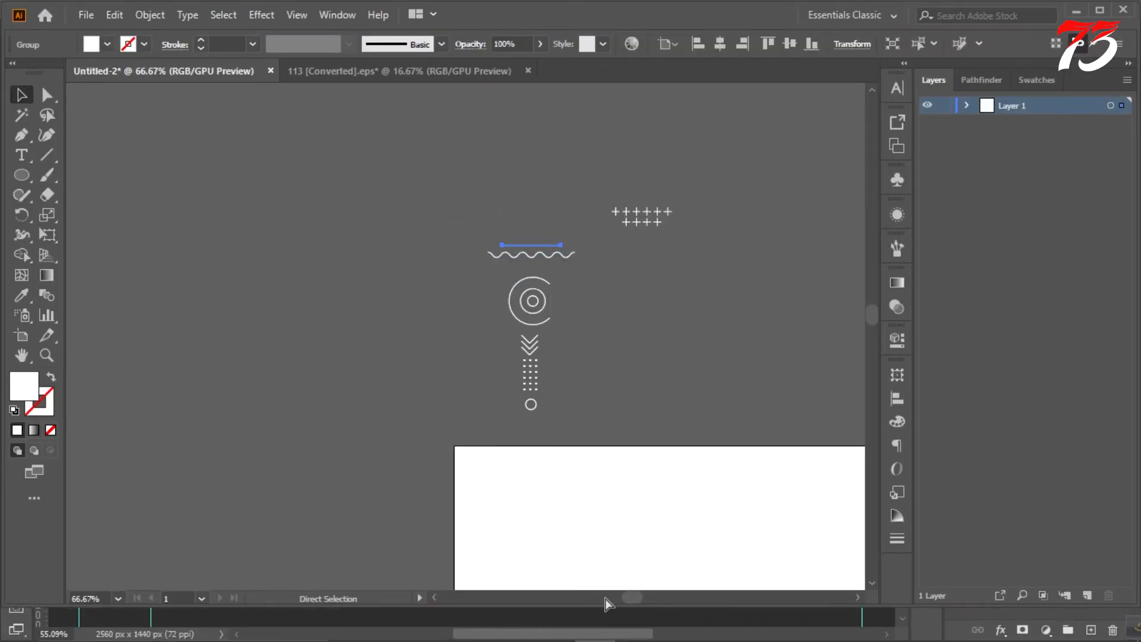
{"action": "left_click", "coordinate": [540, 625]}
{"action": "key", "text": "ctrl+v"}
{"action": "left_click", "coordinate": [638, 172]}
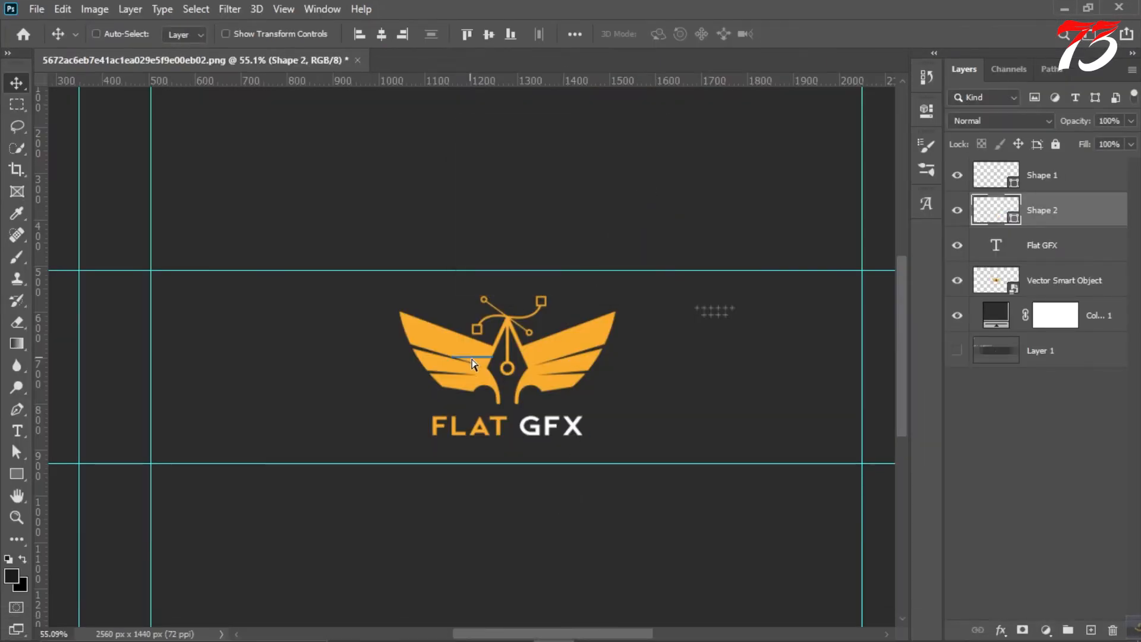
Recolour the pasted line with the orange f9ac2e sampled from the logo's wing.
{"action": "key", "text": "ctrl+t"}
{"action": "left_click", "coordinate": [798, 33]}
{"action": "double_click", "coordinate": [1014, 221]}
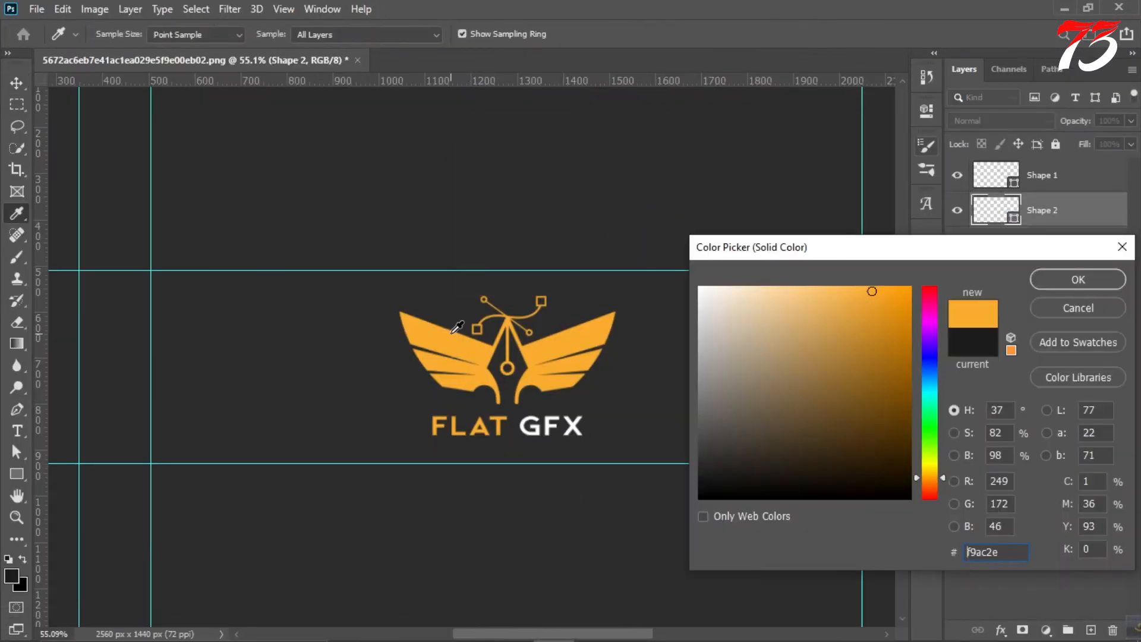
{"action": "key", "text": "Escape"}
Move the orange line into the empty area at the upper left of the logo.
{"action": "key", "text": "ctrl+t"}
{"action": "scroll", "coordinate": [373, 363], "scroll_direction": "up", "scroll_amount": 5}
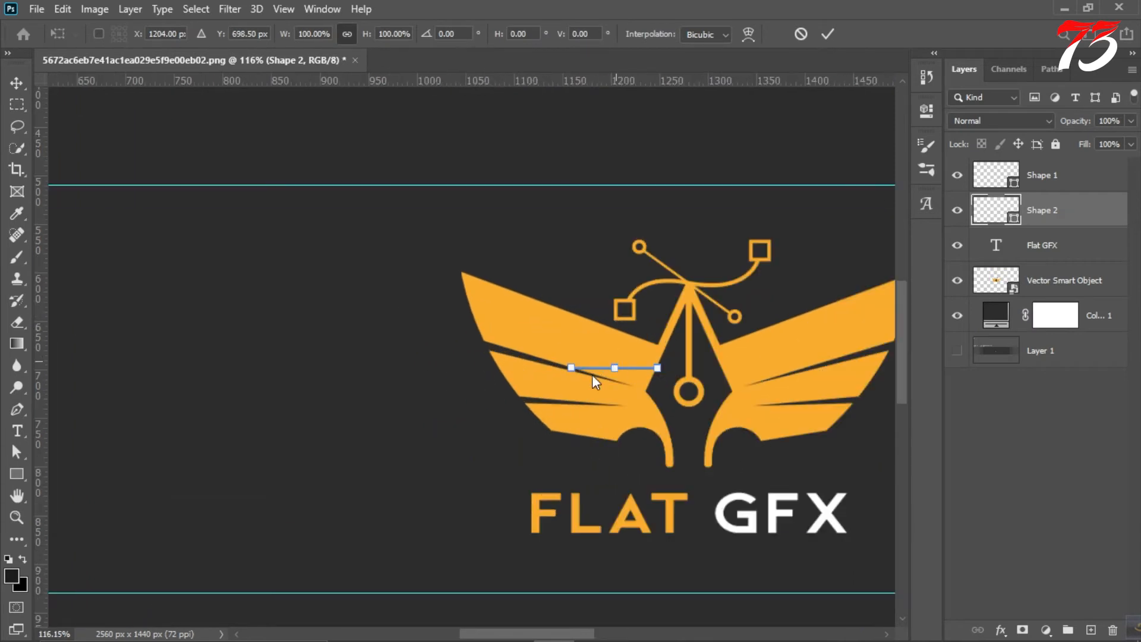
{"action": "left_click_drag", "start_coordinate": [600, 374], "coordinate": [362, 246]}
{"action": "key", "text": "Return"}
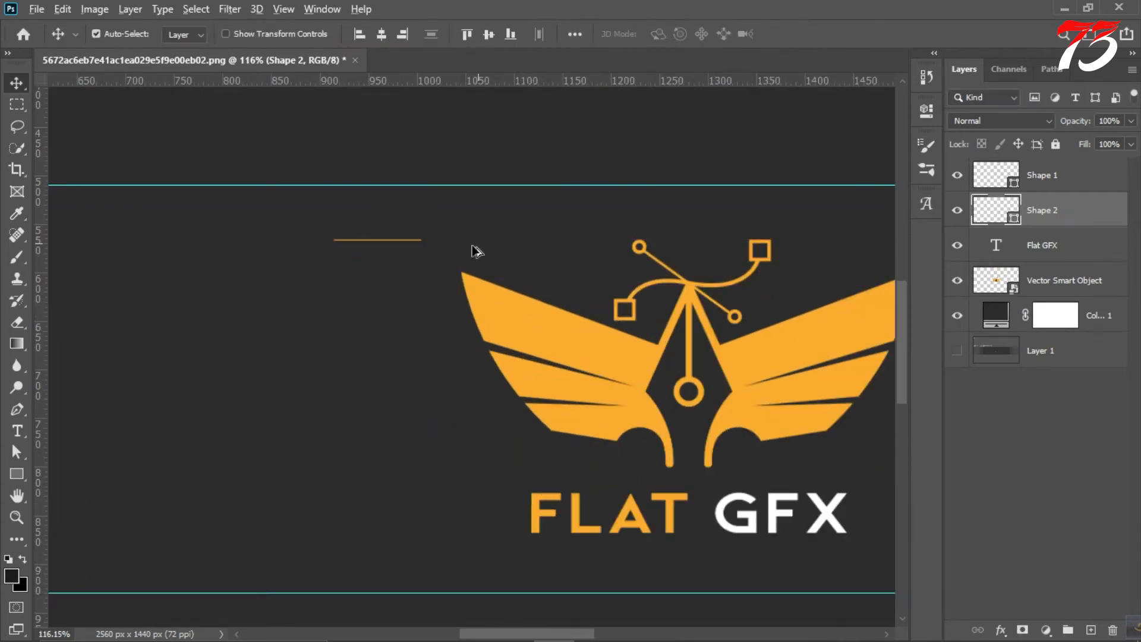
Rotate the orange line into a diagonal that rises to the right.
{"action": "scroll", "coordinate": [472, 249], "scroll_direction": "down", "scroll_amount": 5}
{"action": "key", "text": "ctrl+t"}
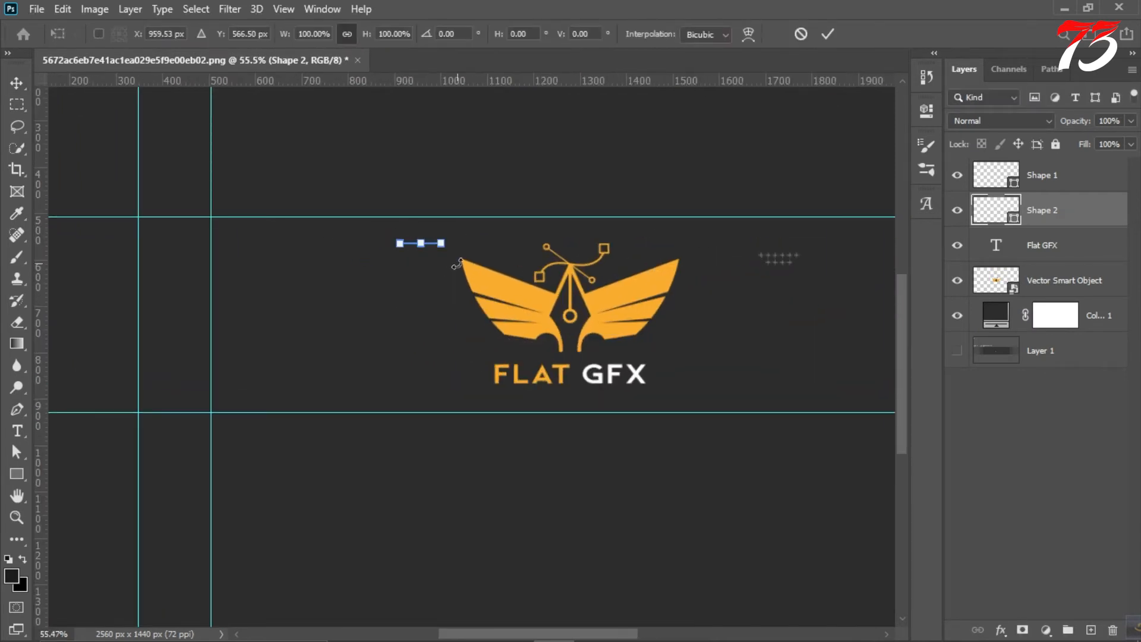
{"action": "left_click_drag", "start_coordinate": [502, 222], "coordinate": [504, 221]}
{"action": "left_click", "coordinate": [828, 34]}
Duplicate the diagonal orange line to the lower right of the logo, near the lower horizontal guide.
{"action": "scroll", "coordinate": [420, 250], "scroll_direction": "up", "scroll_amount": 3}
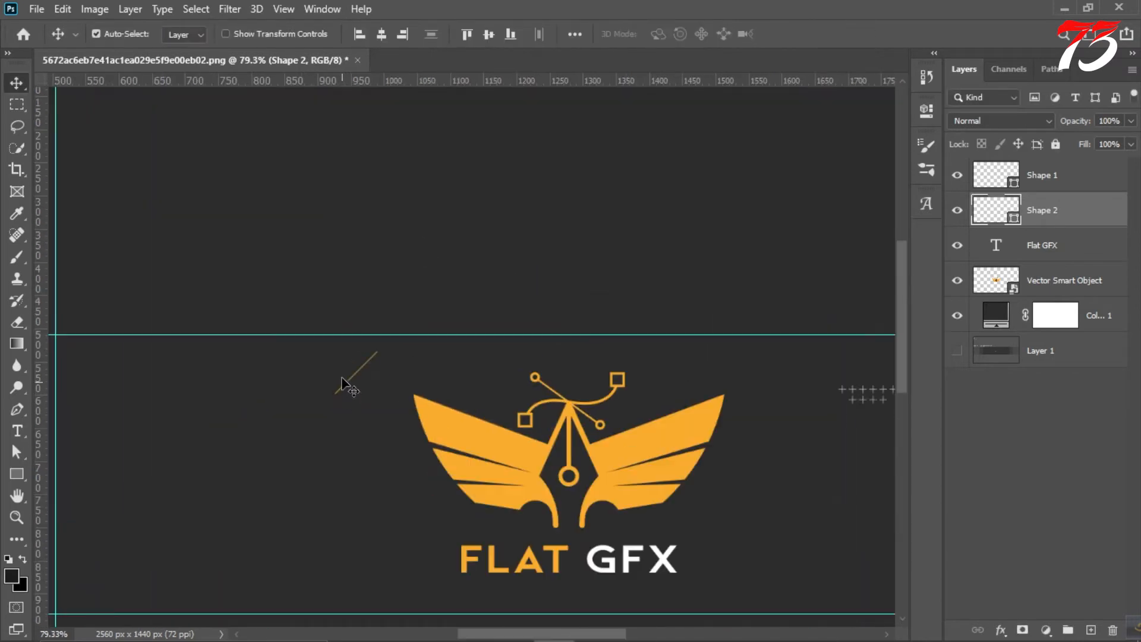
{"action": "scroll", "coordinate": [345, 382], "scroll_direction": "down", "scroll_amount": 2}
{"action": "left_click_drag", "start_coordinate": [367, 292], "coordinate": [810, 497]}
{"action": "scroll", "coordinate": [394, 293], "scroll_direction": "down", "scroll_amount": 2}
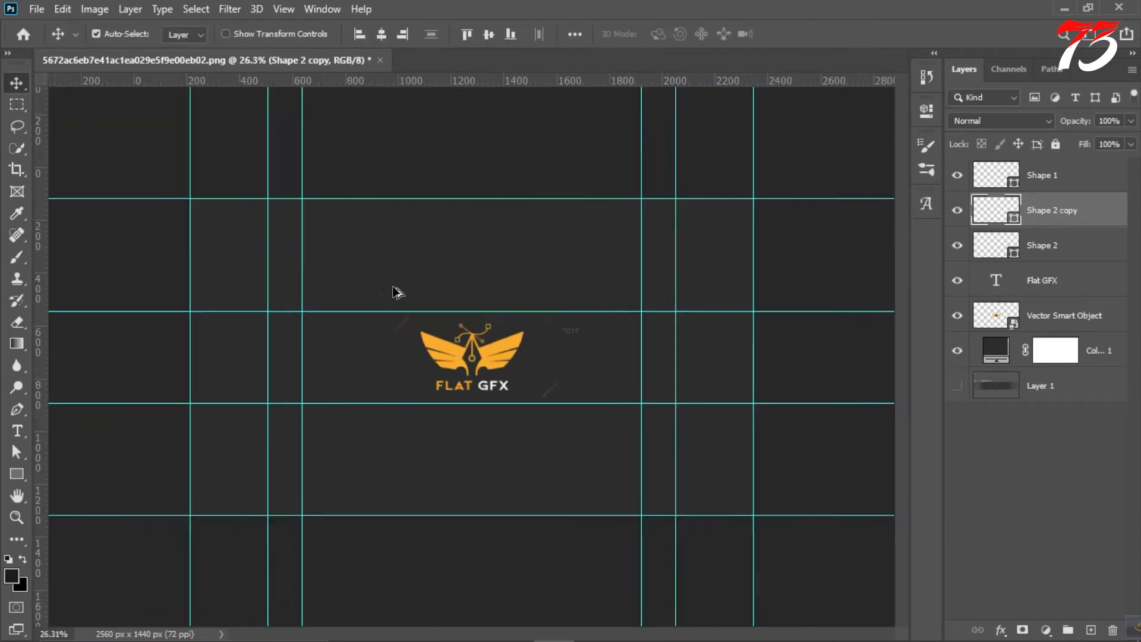
{"action": "left_click", "coordinate": [664, 318]}
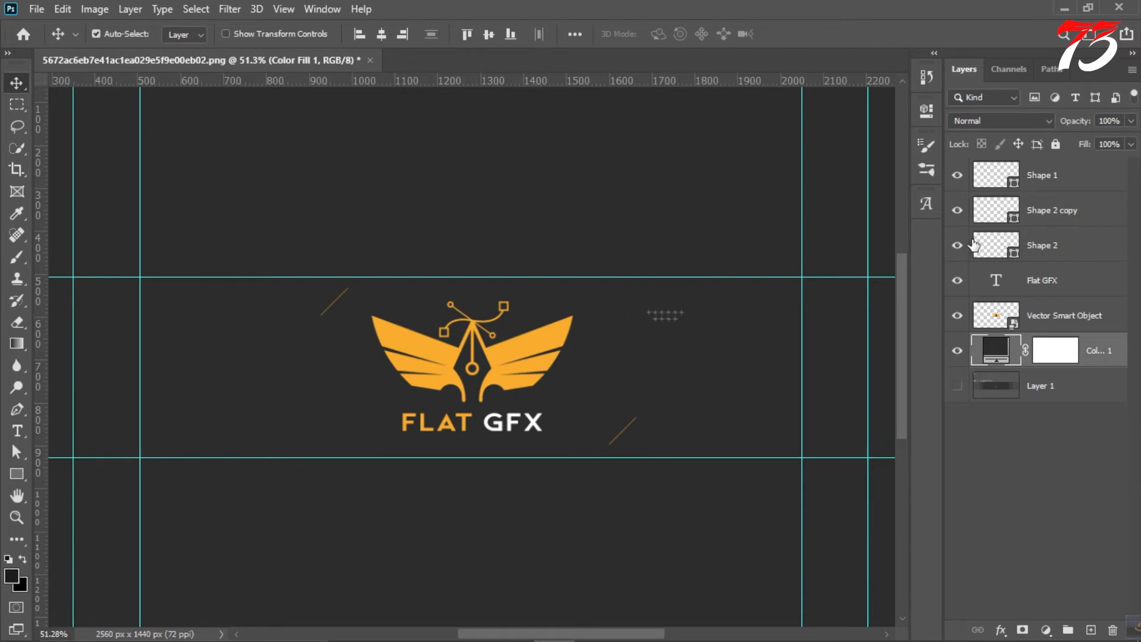
Move the plus-sign pattern up to just under the upper horizontal guide, right of the logo.
{"action": "left_click", "coordinate": [1057, 252]}
{"action": "key", "text": "ctrl+t"}
{"action": "left_click", "coordinate": [1052, 210]}
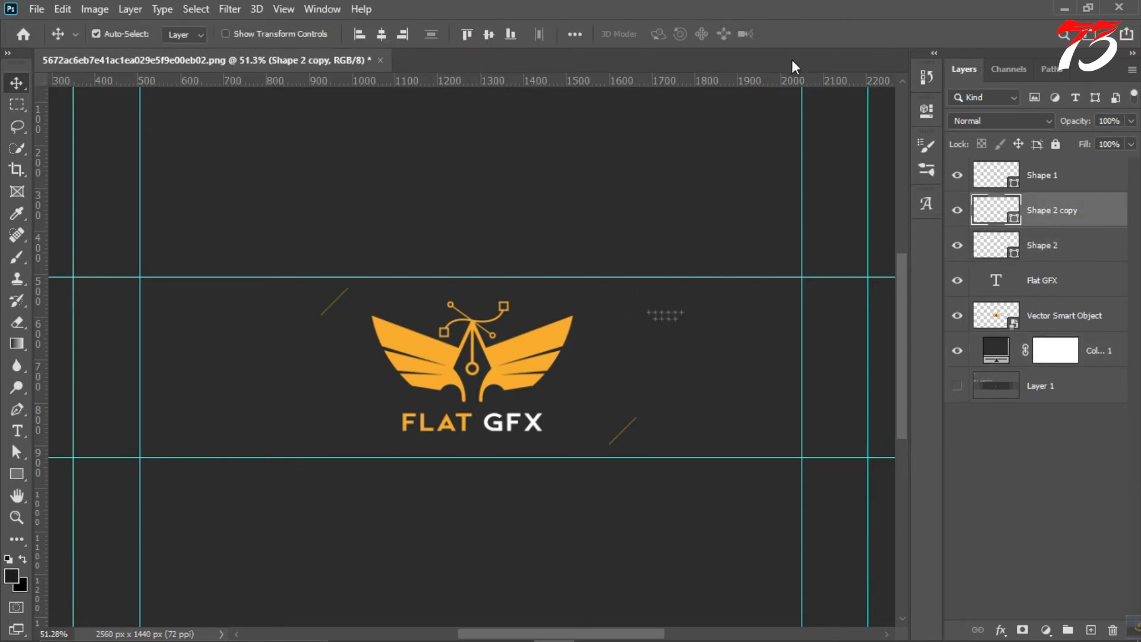
{"action": "key", "text": "ctrl+t"}
{"action": "left_click", "coordinate": [1037, 175]}
{"action": "key", "text": "ctrl+t"}
{"action": "left_click_drag", "start_coordinate": [684, 320], "coordinate": [673, 294]}
{"action": "left_click", "coordinate": [828, 34]}
{"action": "scroll", "coordinate": [511, 291], "scroll_direction": "up", "scroll_amount": 1}
{"action": "left_click_drag", "start_coordinate": [511, 291], "coordinate": [622, 295]}
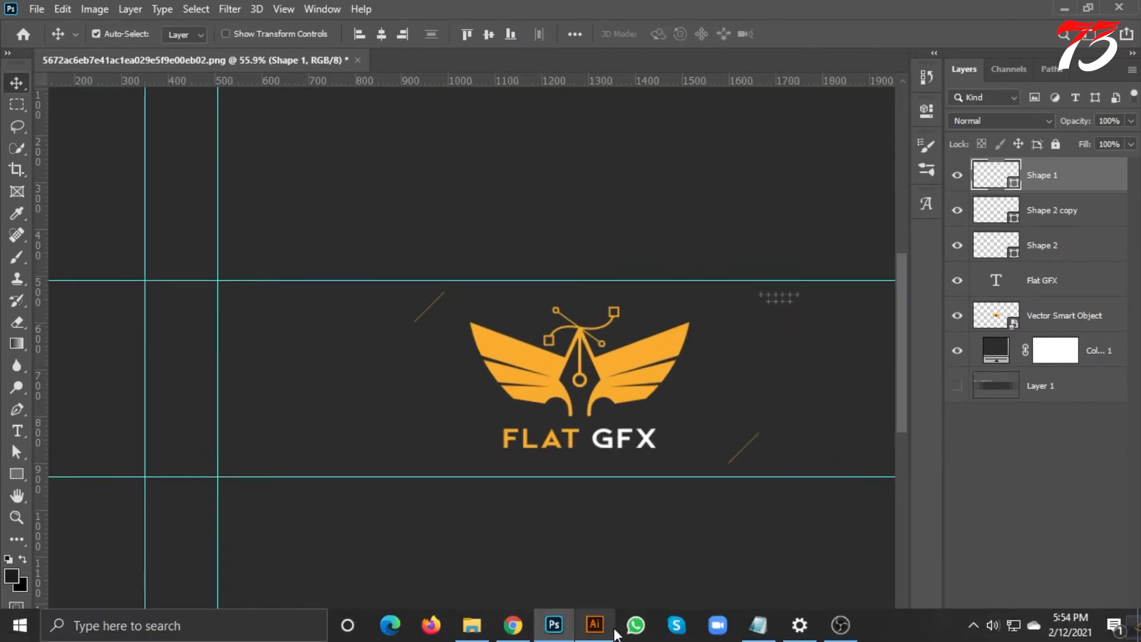
Copy the concentric circles from Illustrator, paste them into Photoshop as a shape layer, and centre them on the lower guide beneath the upper-left diagonal line.
{"action": "left_click", "coordinate": [606, 631]}
{"action": "left_click", "coordinate": [549, 303]}
{"action": "key", "text": "ctrl+c"}
{"action": "left_click", "coordinate": [554, 631]}
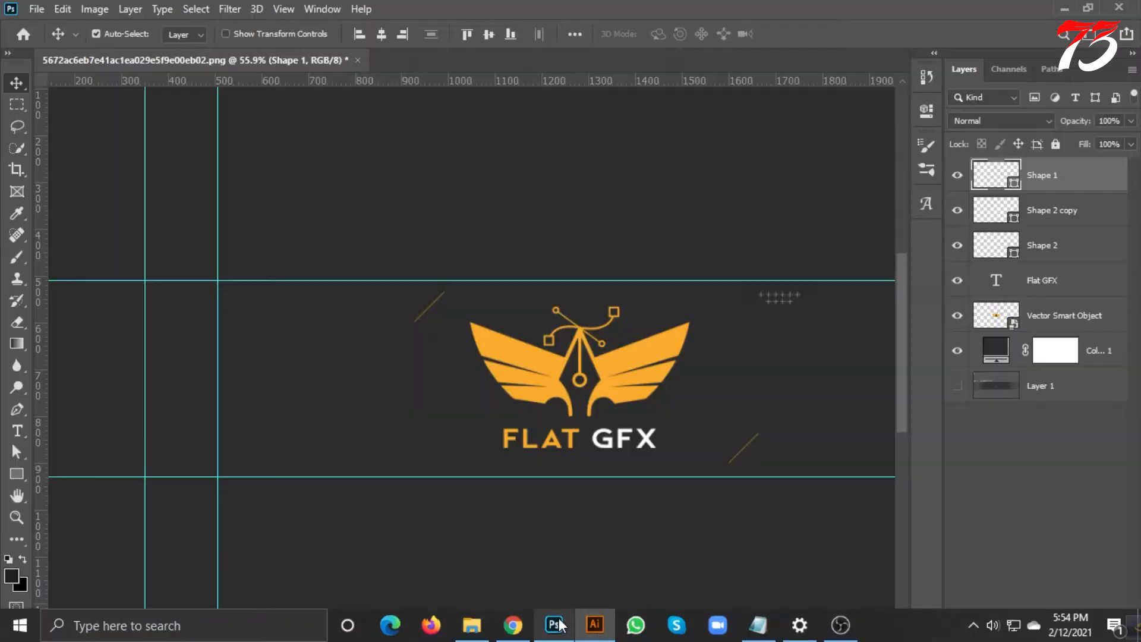
{"action": "key", "text": "ctrl+v"}
{"action": "left_click", "coordinate": [649, 166]}
{"action": "left_click_drag", "start_coordinate": [473, 400], "coordinate": [429, 480]}
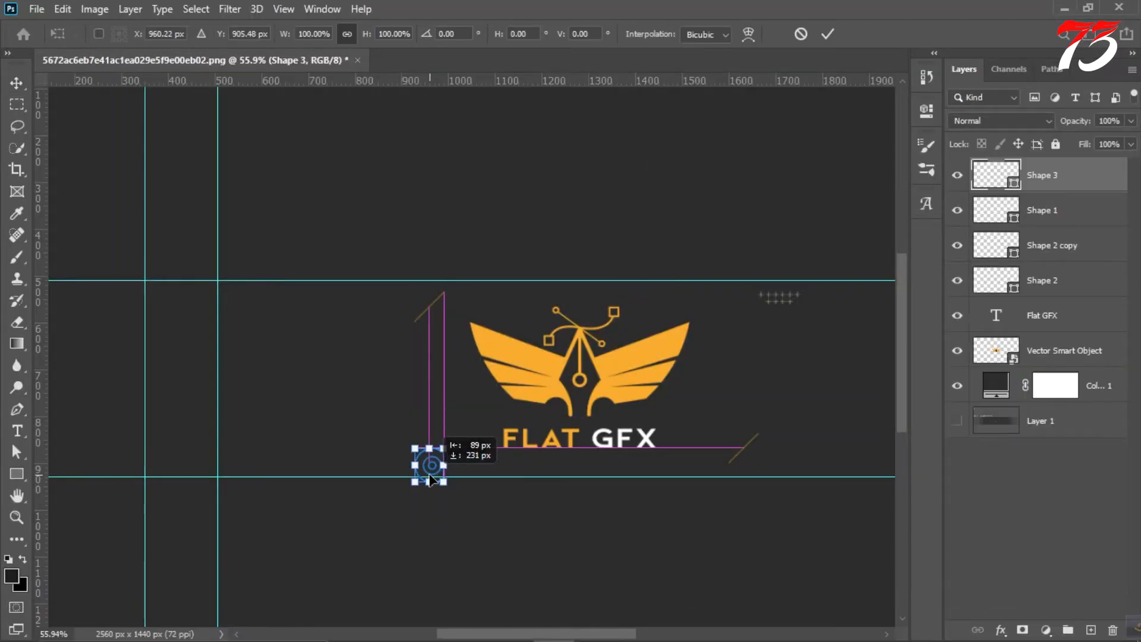
{"action": "left_click", "coordinate": [827, 34]}
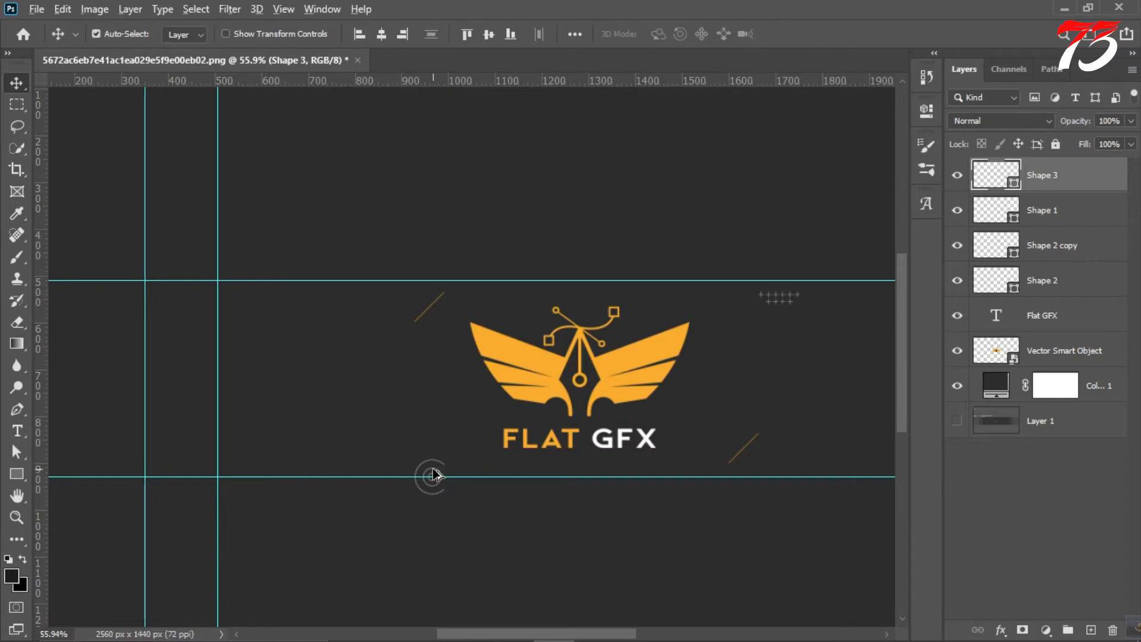
Try to duplicate the concentric circles to a spot above the lower guide.
{"action": "left_click_drag", "start_coordinate": [433, 470], "coordinate": [439, 389]}
{"action": "left_click", "coordinate": [1049, 186]}
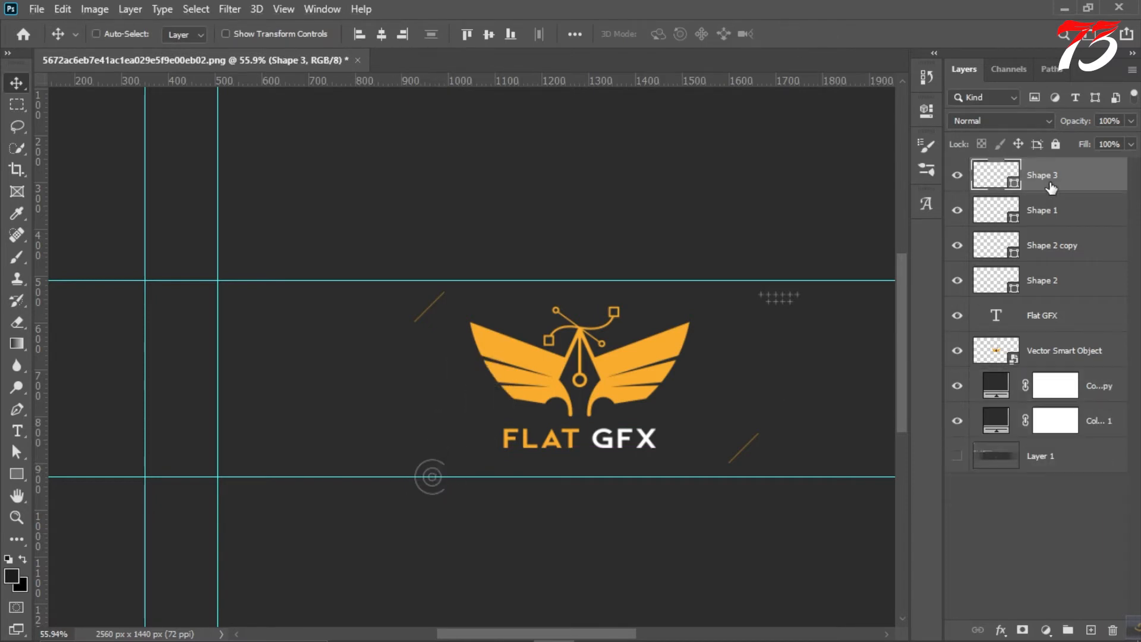
{"action": "key", "text": "ctrl+t"}
{"action": "left_click", "coordinate": [827, 34]}
Duplicate the concentric circles, scale the copy to about 40.85%, and place it to the right of the logo's wing.
{"action": "left_click", "coordinate": [1050, 178]}
{"action": "key", "text": "ctrl+j"}
{"action": "key", "text": "ctrl+t"}
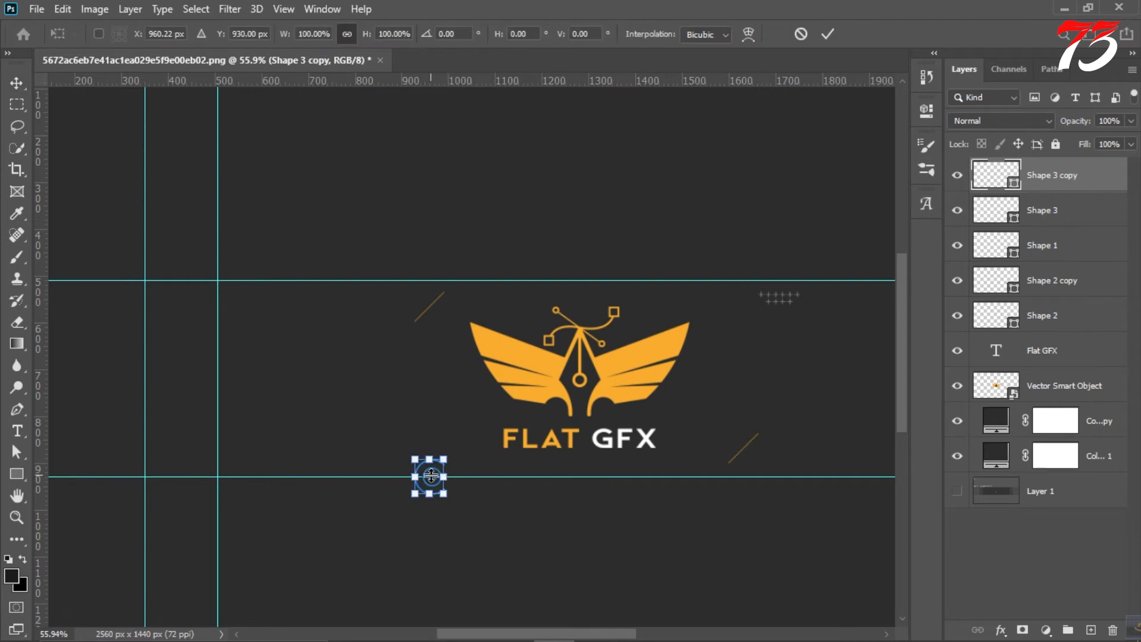
{"action": "left_click_drag", "start_coordinate": [431, 477], "coordinate": [651, 385]}
{"action": "left_click", "coordinate": [827, 34]}
{"action": "scroll", "coordinate": [486, 323], "scroll_direction": "up", "scroll_amount": 2}
{"action": "key", "text": "ctrl+t"}
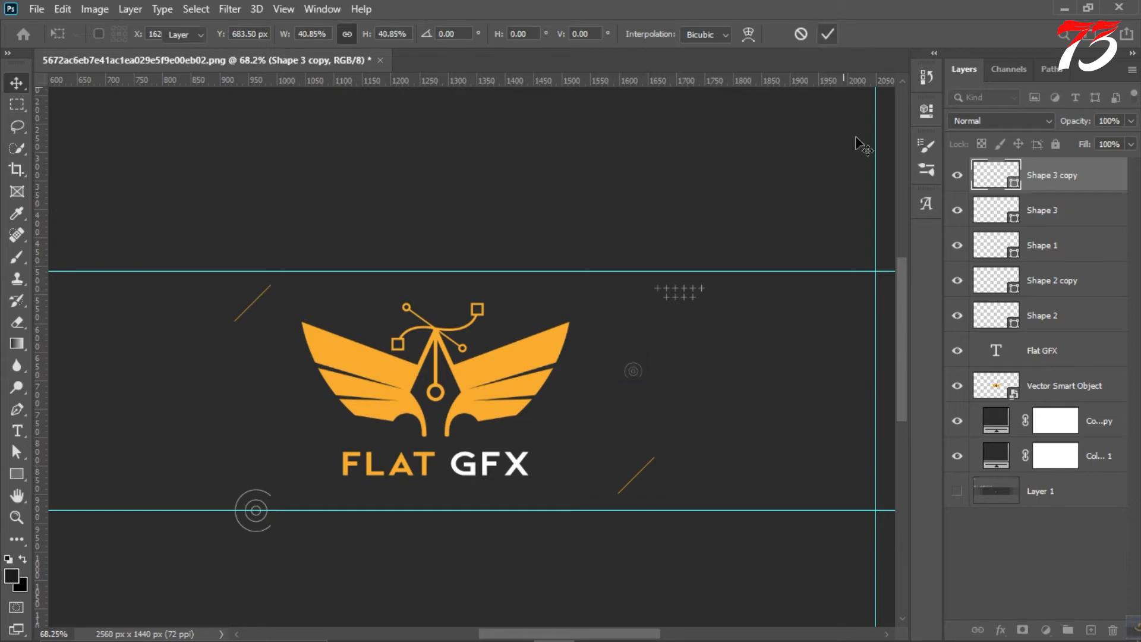
{"action": "scroll", "coordinate": [502, 327], "scroll_direction": "down", "scroll_amount": 5}
{"action": "scroll", "coordinate": [351, 280], "scroll_direction": "up", "scroll_amount": 4}
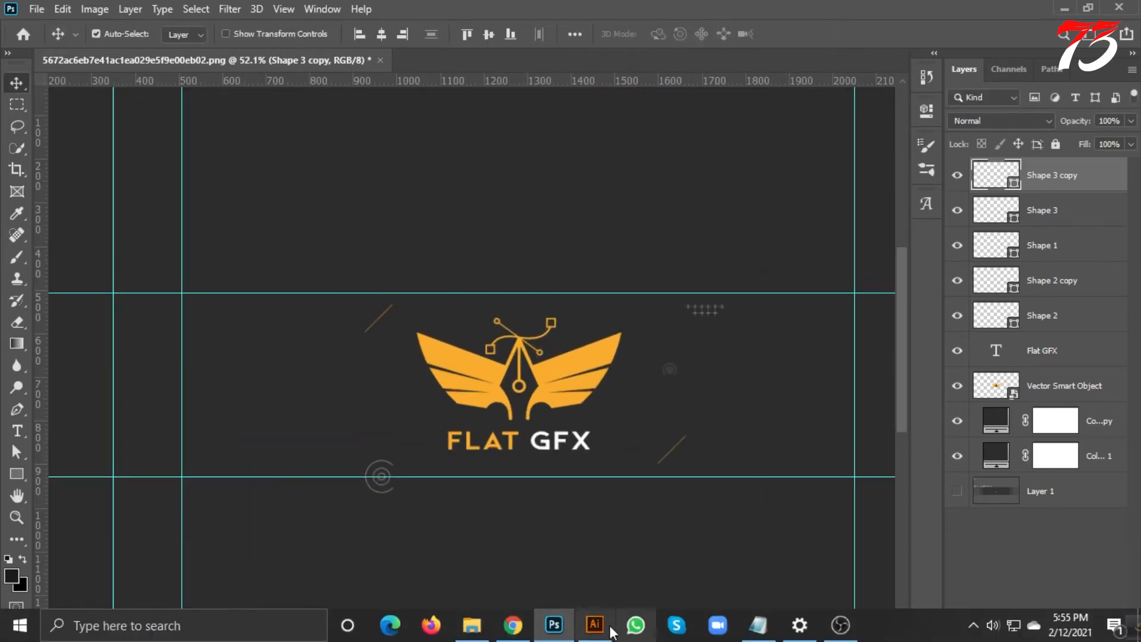
Copy the dot grid from Illustrator and paste it into the Photoshop banner as a shape layer.
{"action": "left_click", "coordinate": [609, 627]}
{"action": "left_click", "coordinate": [537, 373]}
{"action": "left_click", "coordinate": [553, 625]}
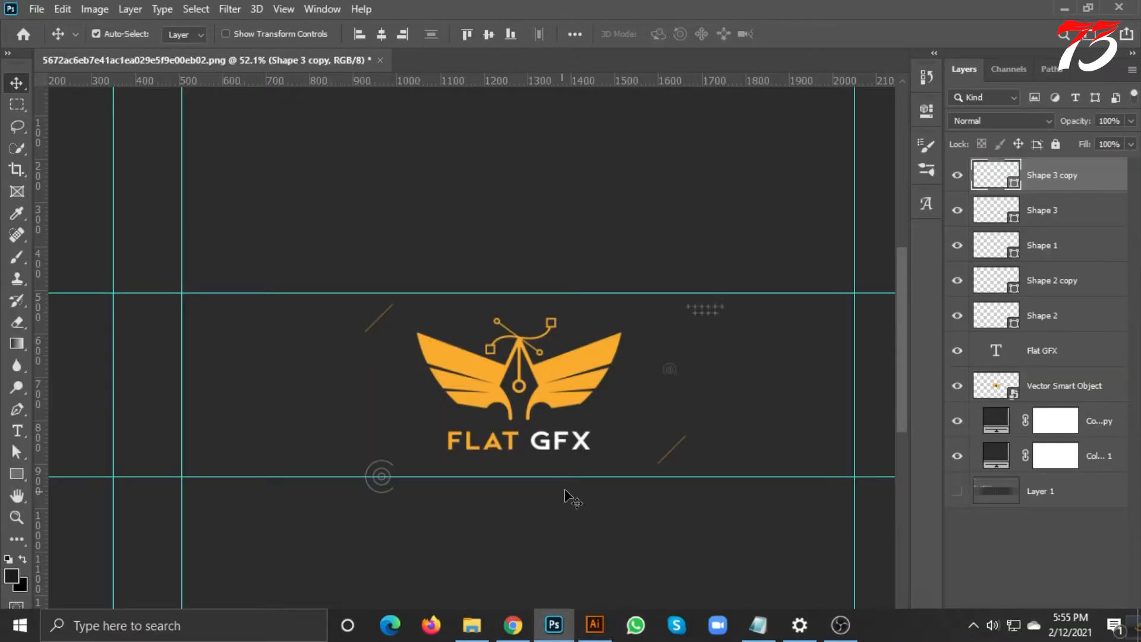
{"action": "key", "text": "ctrl+v"}
{"action": "left_click", "coordinate": [651, 167]}
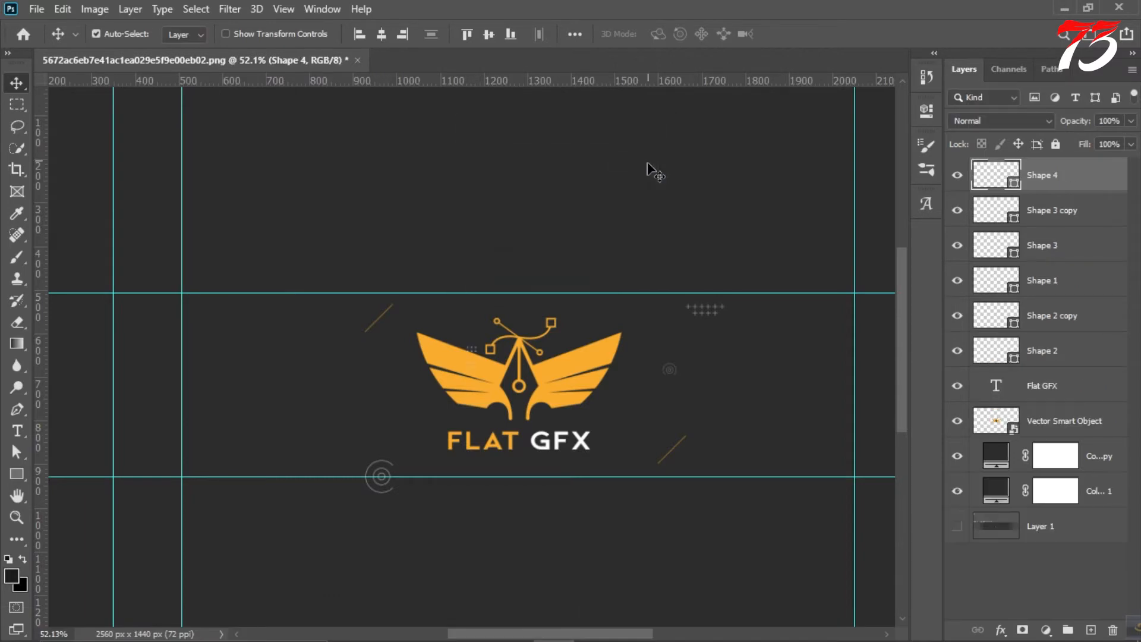
Turn the dot grid horizontal and move it into the empty area left of the logo.
{"action": "key", "text": "ctrl+t"}
{"action": "scroll", "coordinate": [402, 333], "scroll_direction": "up", "scroll_amount": 3}
{"action": "left_click_drag", "start_coordinate": [548, 394], "coordinate": [328, 447]}
{"action": "scroll", "coordinate": [559, 387], "scroll_direction": "down", "scroll_amount": 3}
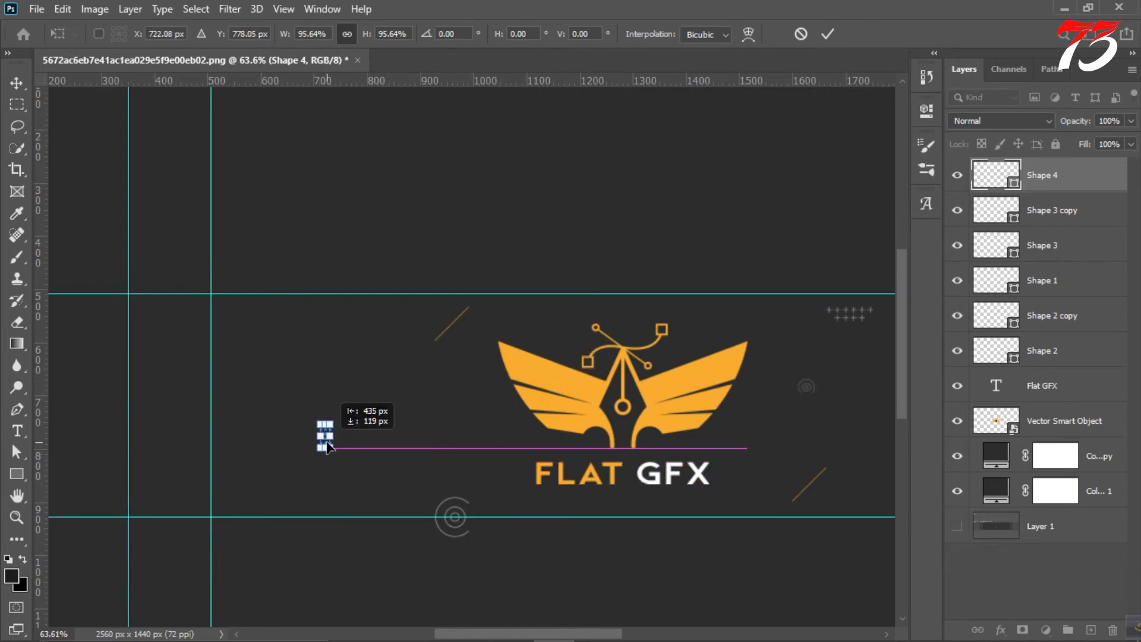
{"action": "left_click", "coordinate": [827, 33]}
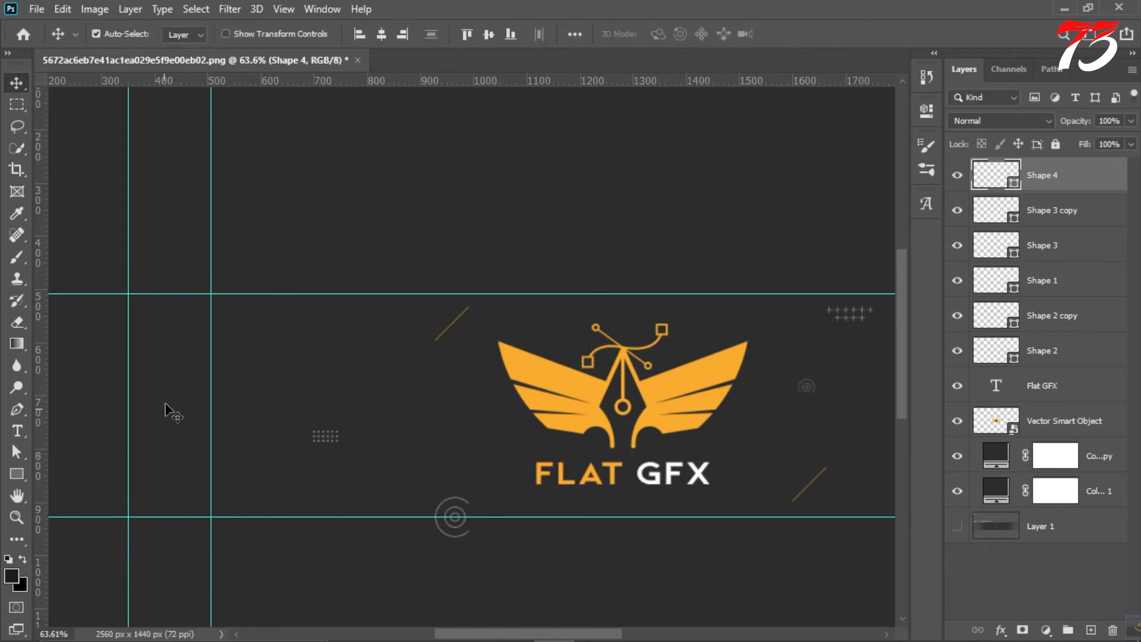
Move the dot grid closer to the logo, just left of the FLAT text and below the left wing.
{"action": "scroll", "coordinate": [357, 378], "scroll_direction": "down", "scroll_amount": 3}
{"action": "scroll", "coordinate": [343, 383], "scroll_direction": "up", "scroll_amount": 2}
{"action": "key", "text": "ctrl+t"}
{"action": "scroll", "coordinate": [266, 380], "scroll_direction": "up", "scroll_amount": 2}
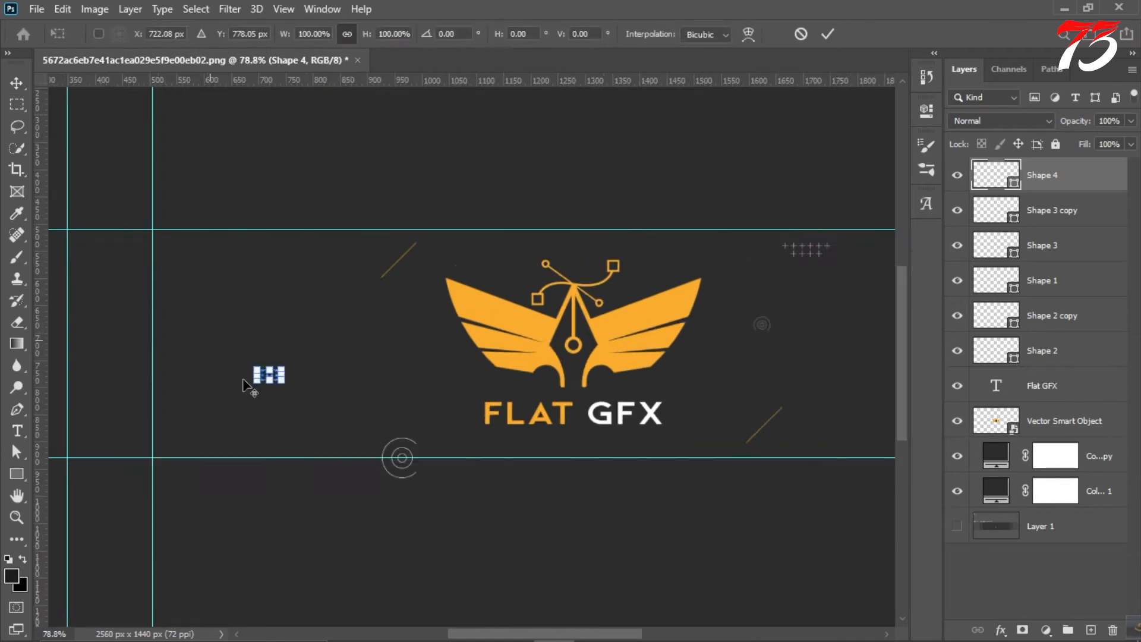
{"action": "left_click_drag", "start_coordinate": [267, 376], "coordinate": [482, 399]}
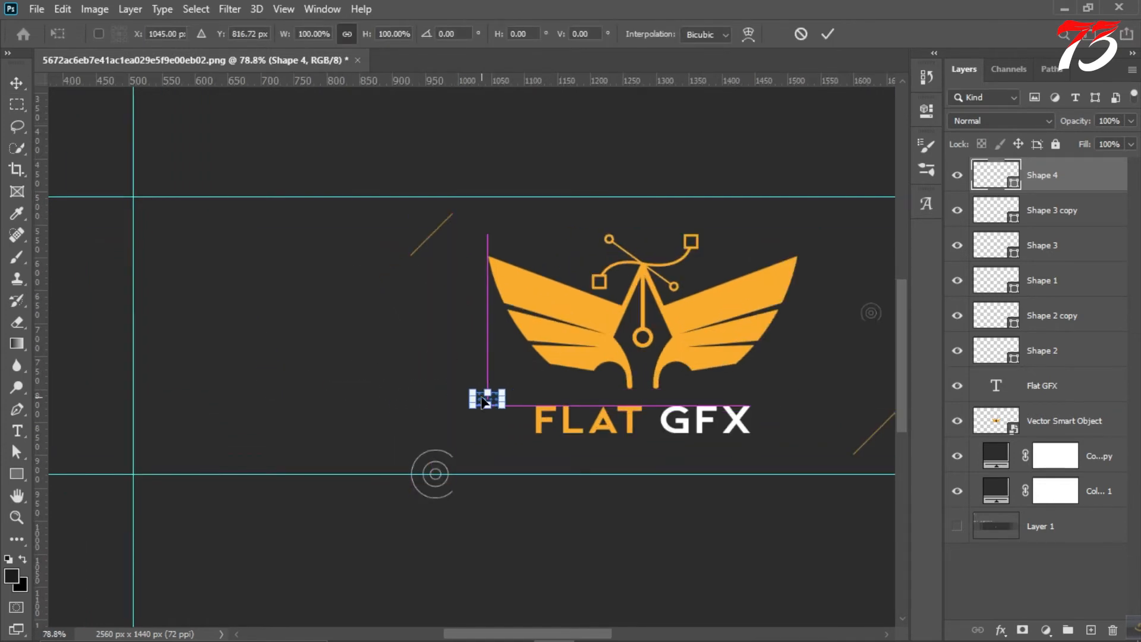
{"action": "left_click", "coordinate": [827, 33]}
{"action": "scroll", "coordinate": [400, 327], "scroll_direction": "down", "scroll_amount": 3}
Copy the triple chevron from Illustrator and paste it into the Photoshop banner as a shape layer.
{"action": "mouse_move", "coordinate": [654, 638]}
{"action": "left_click", "coordinate": [596, 626]}
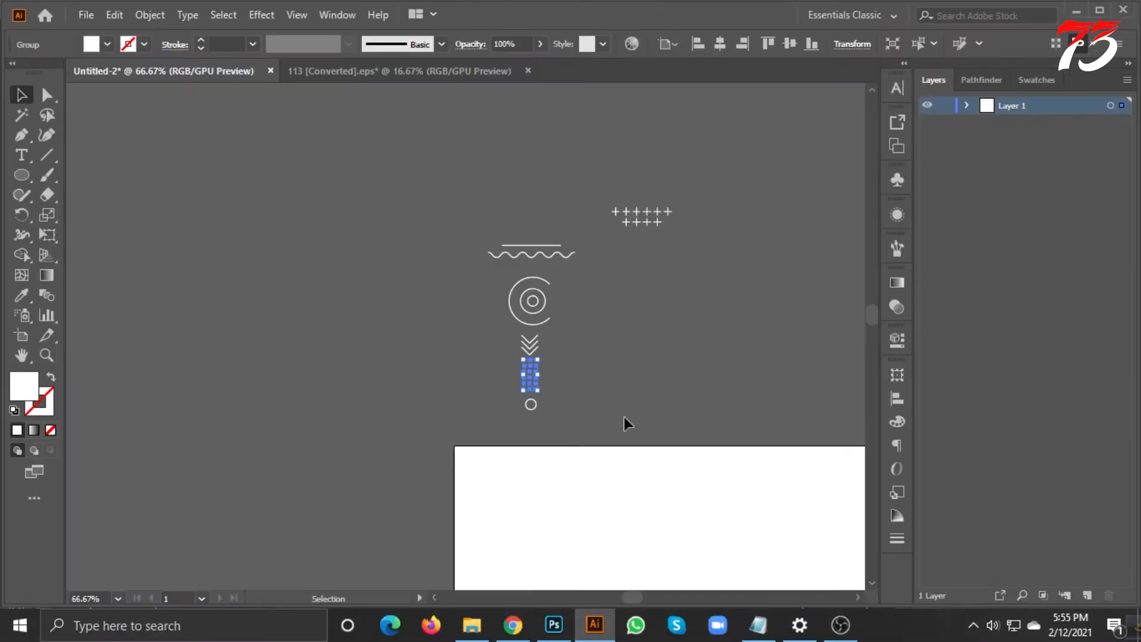
{"action": "left_click_drag", "start_coordinate": [534, 426], "coordinate": [515, 406]}
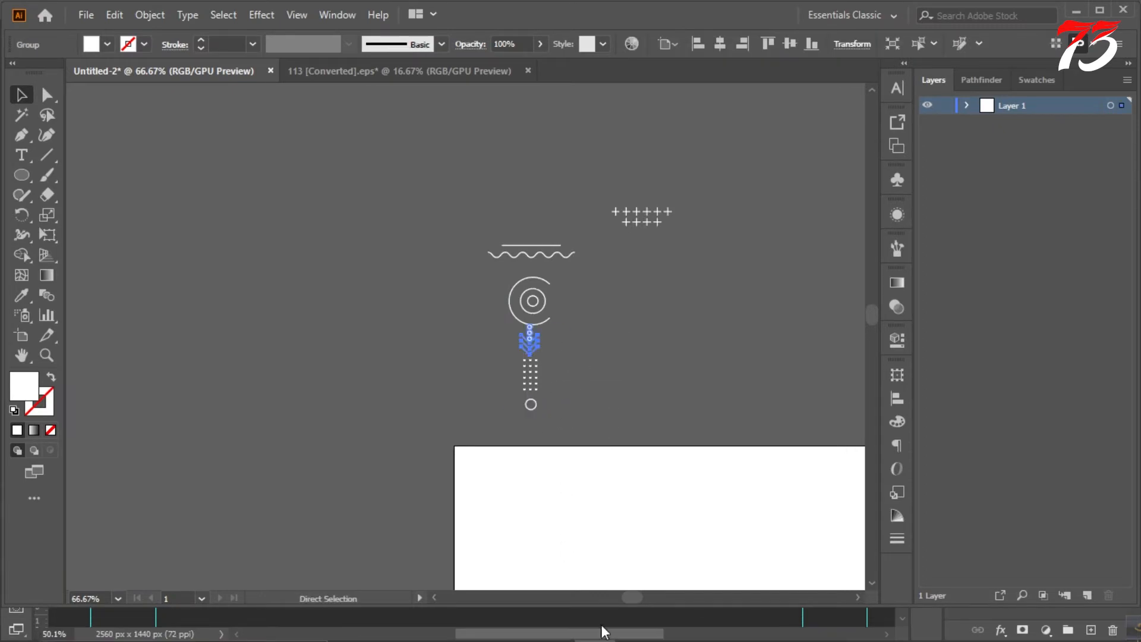
{"action": "mouse_move", "coordinate": [594, 640]}
{"action": "left_click", "coordinate": [552, 626]}
{"action": "key", "text": "ctrl+v"}
{"action": "left_click", "coordinate": [639, 163]}
Move the chevrons to the lower right of the logo, above the diagonal line, and rotate them to point diagonally down.
{"action": "key", "text": "ctrl+t"}
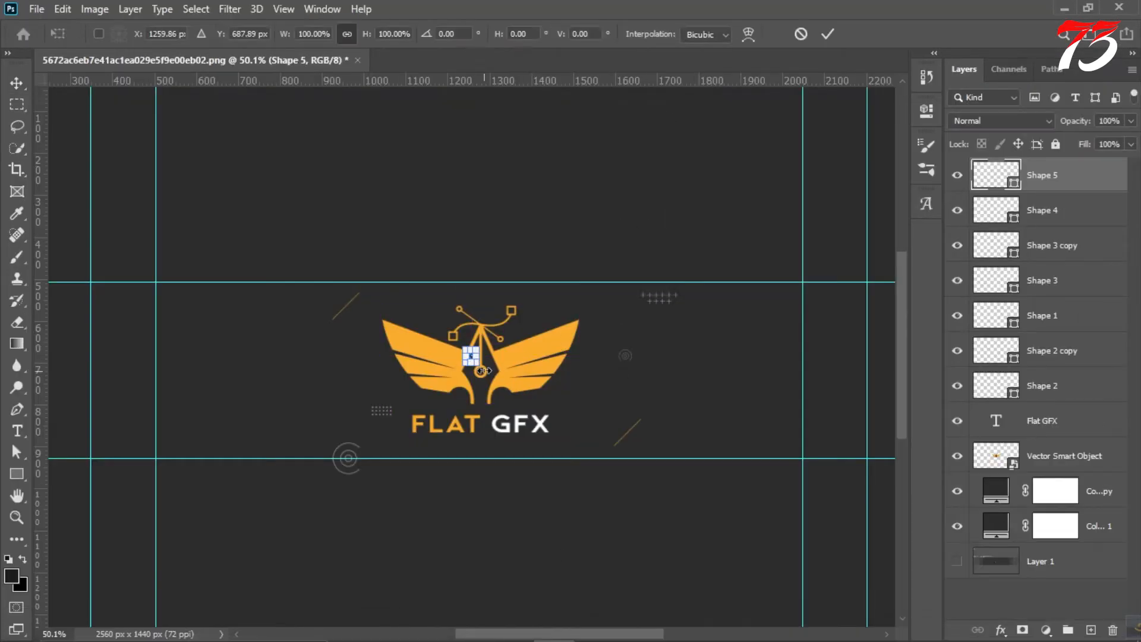
{"action": "scroll", "coordinate": [484, 370], "scroll_direction": "up", "scroll_amount": 2}
{"action": "left_click_drag", "start_coordinate": [484, 370], "coordinate": [668, 436]}
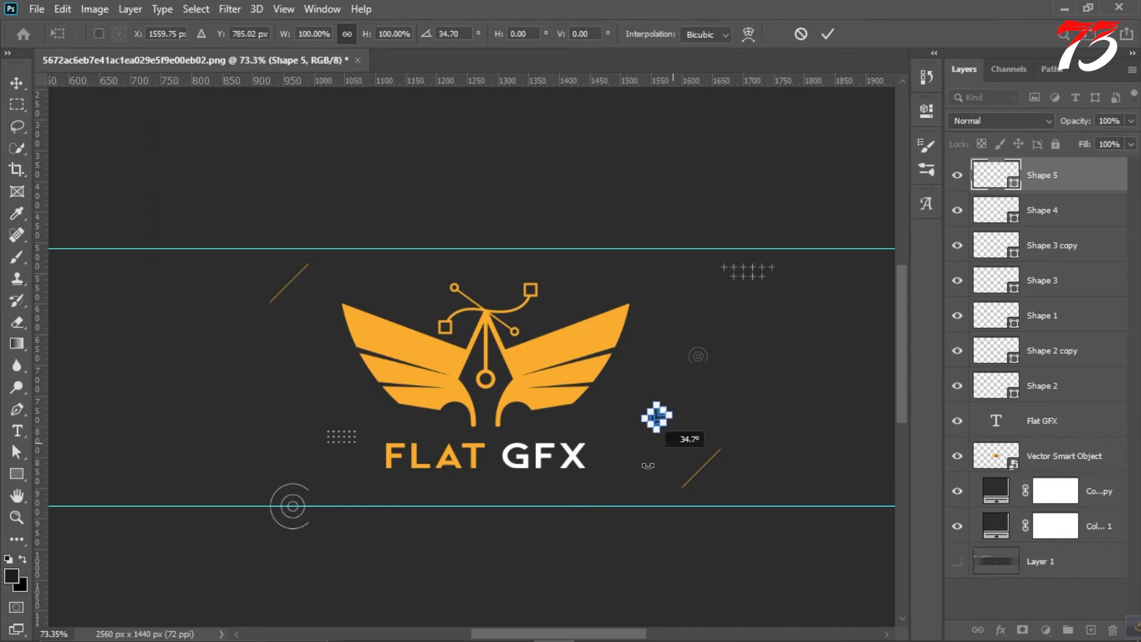
{"action": "left_click", "coordinate": [827, 34]}
Duplicate the chevrons and place the copy above the left wing, just below the upper guide.
{"action": "left_click_drag", "start_coordinate": [578, 414], "coordinate": [720, 406]}
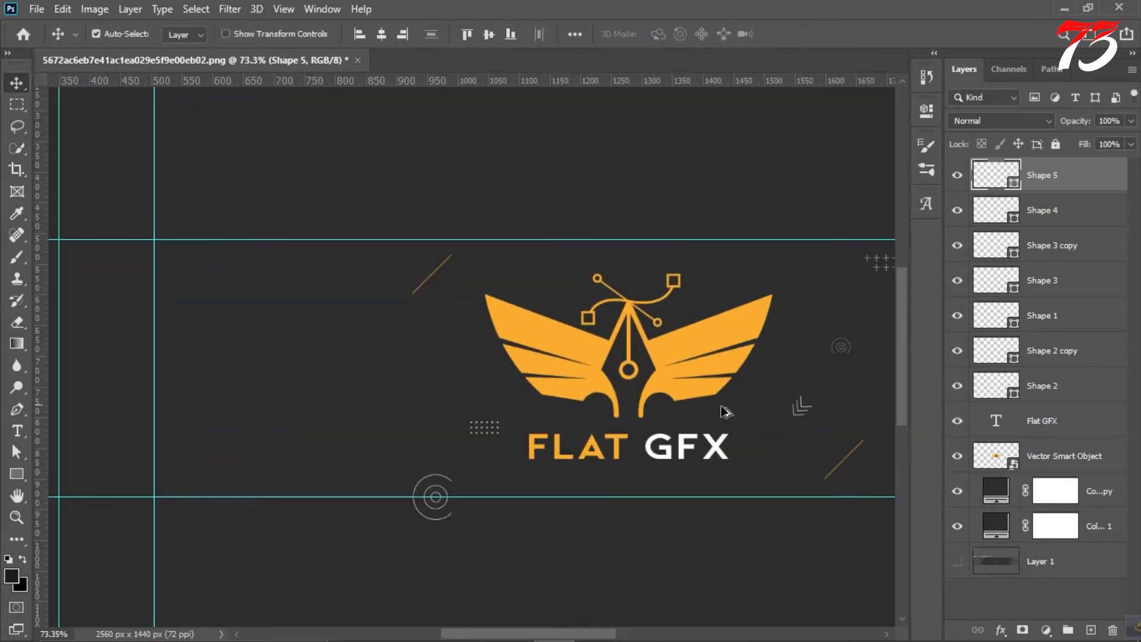
{"action": "left_click_drag", "start_coordinate": [800, 405], "coordinate": [805, 341]}
{"action": "left_click", "coordinate": [801, 407], "text": "ctrl"}
{"action": "key", "text": "ctrl+j"}
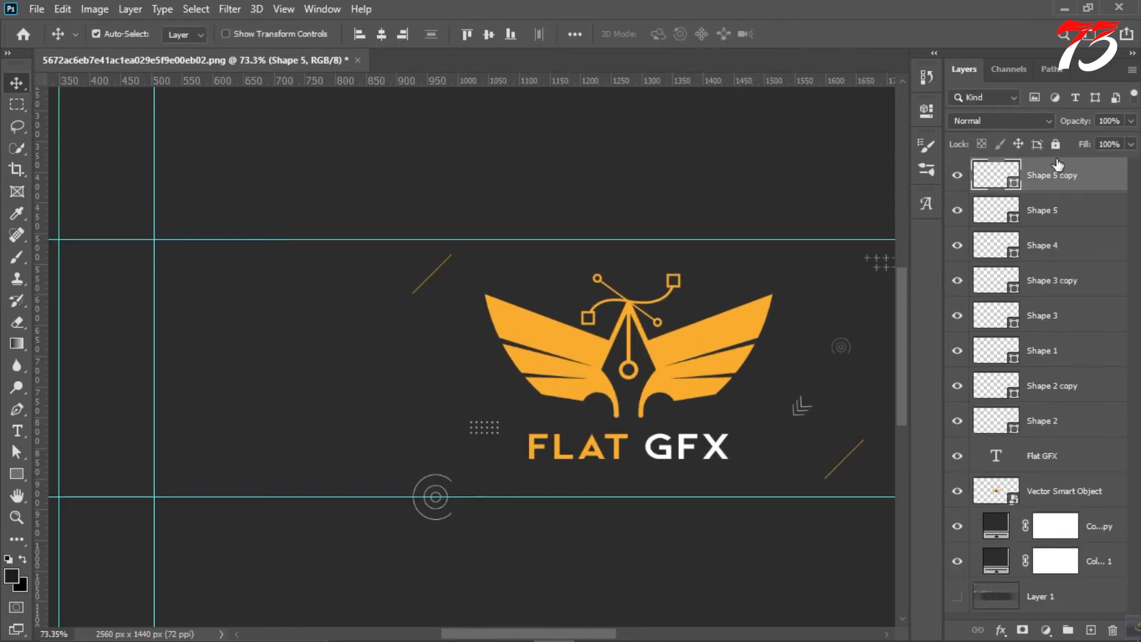
{"action": "key", "text": "ctrl+t"}
{"action": "scroll", "coordinate": [801, 404], "scroll_direction": "up", "scroll_amount": 2}
{"action": "left_click_drag", "start_coordinate": [802, 404], "coordinate": [438, 198]}
{"action": "left_click", "coordinate": [828, 36]}
{"action": "scroll", "coordinate": [409, 180], "scroll_direction": "down", "scroll_amount": 7}
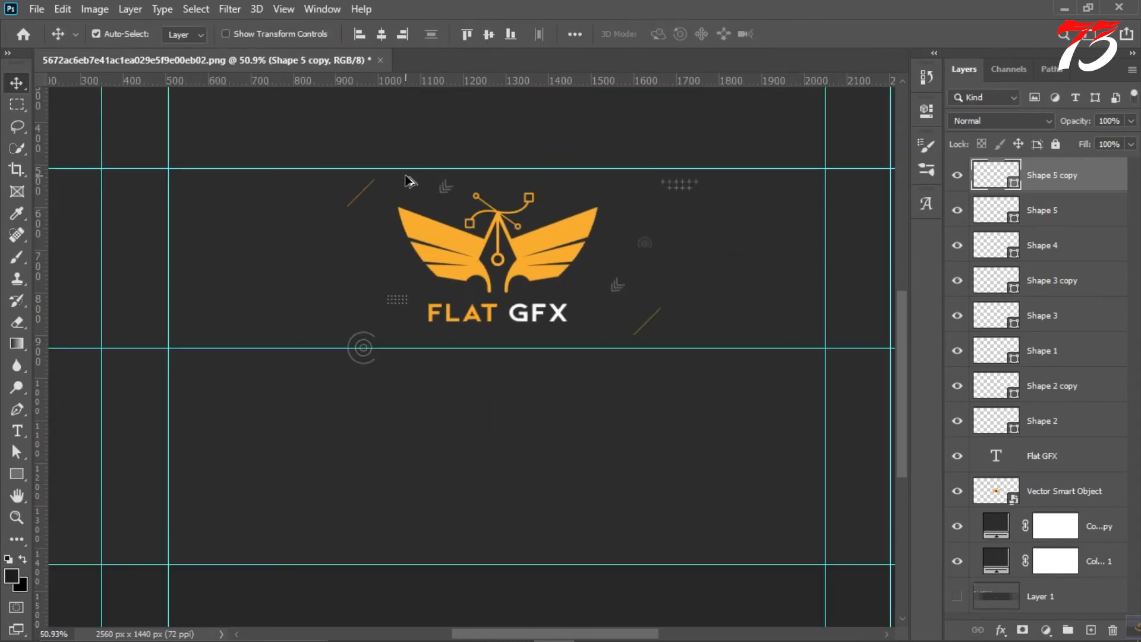
Shift the plus-sign pattern about 22 px to the left, keeping it at the same height under the upper guide.
{"action": "scroll", "coordinate": [326, 229], "scroll_direction": "down", "scroll_amount": 1}
{"action": "scroll", "coordinate": [327, 229], "scroll_direction": "up", "scroll_amount": 2}
{"action": "left_click", "coordinate": [756, 284]}
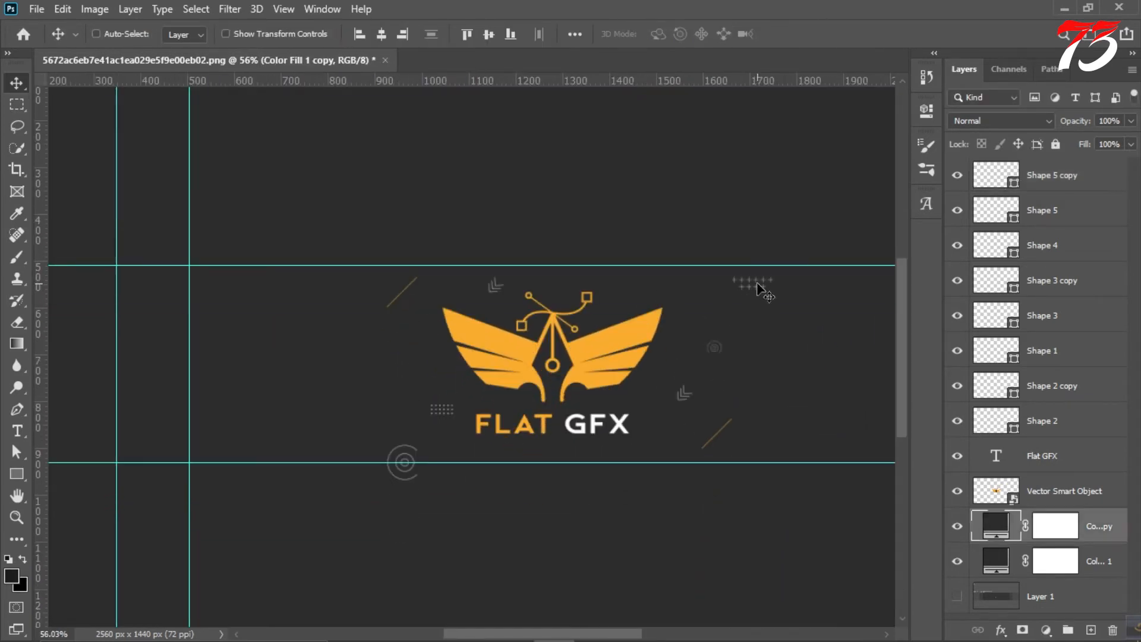
{"action": "key", "text": "ctrl+t"}
{"action": "left_click", "coordinate": [543, 252]}
{"action": "left_click", "coordinate": [1030, 390]}
{"action": "key", "text": "ctrl+t"}
{"action": "key", "text": "Return"}
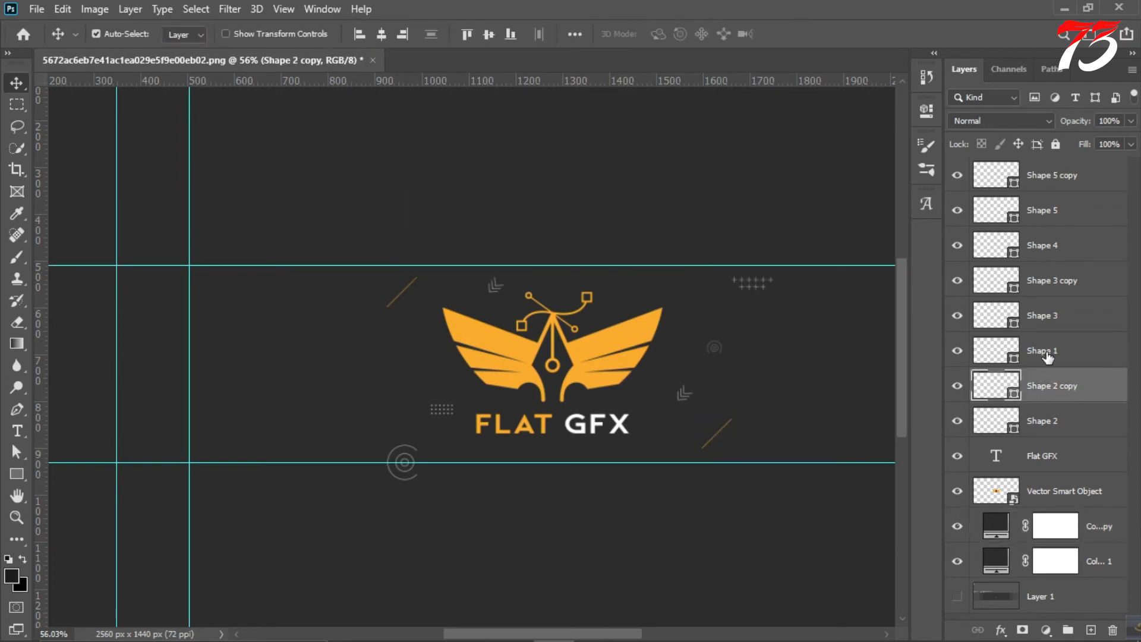
{"action": "left_click", "coordinate": [761, 284]}
{"action": "key", "text": "ctrl+t"}
{"action": "left_click_drag", "start_coordinate": [741, 285], "coordinate": [734, 287]}
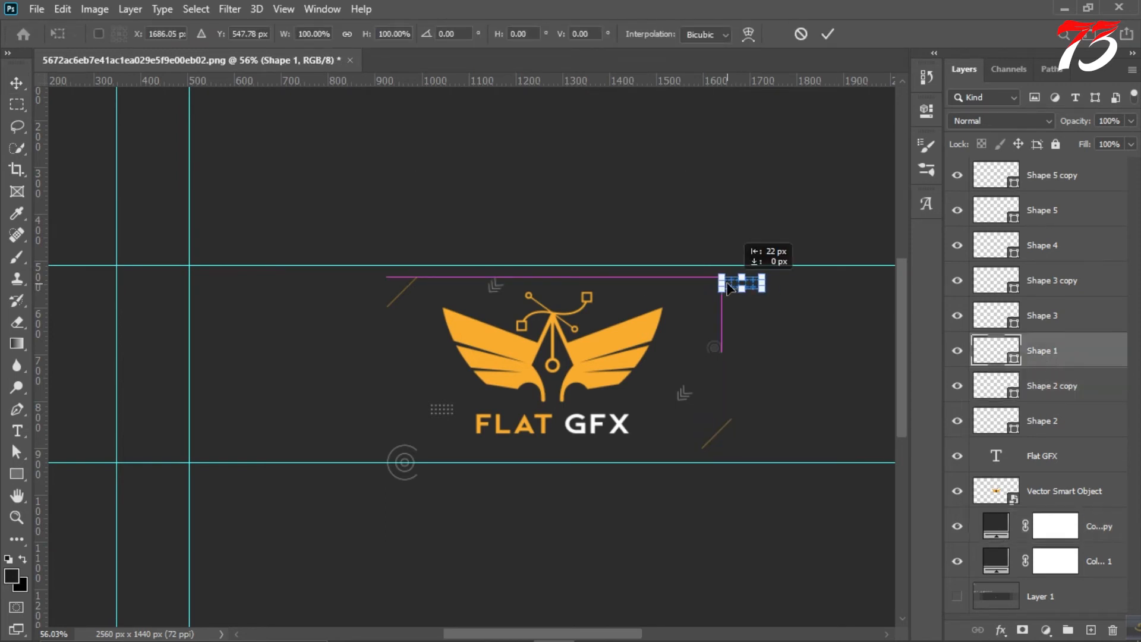
{"action": "left_click", "coordinate": [827, 35]}
Duplicate the dot grid and place the copy at the lower right of the GFX text, beside the diagonal line.
{"action": "scroll", "coordinate": [479, 237], "scroll_direction": "down", "scroll_amount": 5}
{"action": "scroll", "coordinate": [356, 303], "scroll_direction": "up", "scroll_amount": 3}
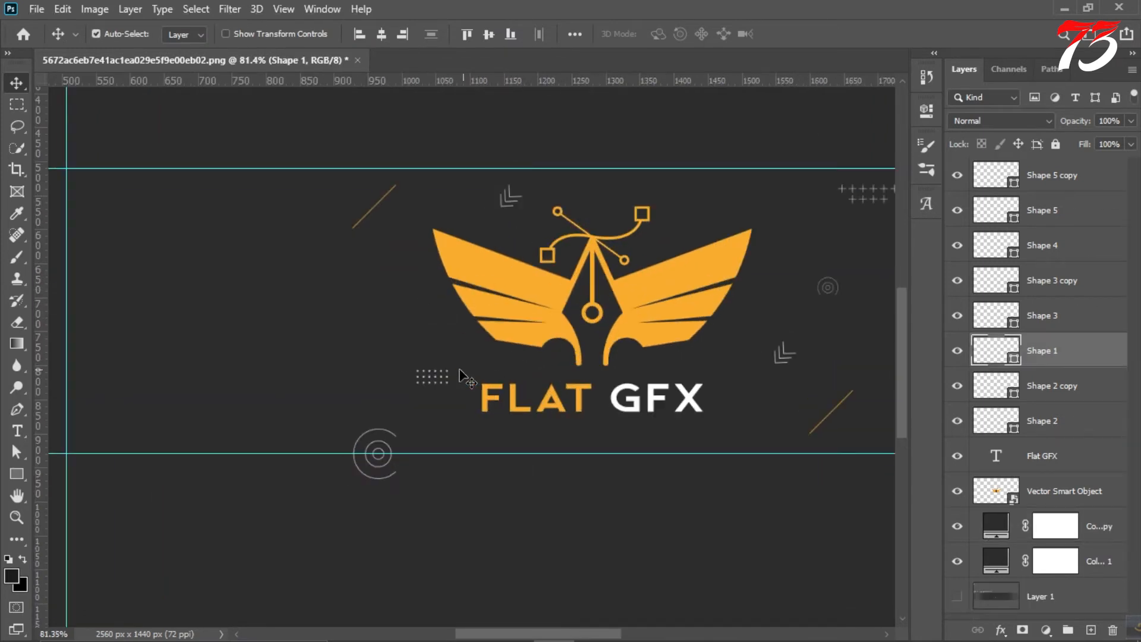
{"action": "left_click", "coordinate": [438, 377]}
{"action": "left_click", "coordinate": [1067, 357]}
{"action": "key", "text": "ctrl+t"}
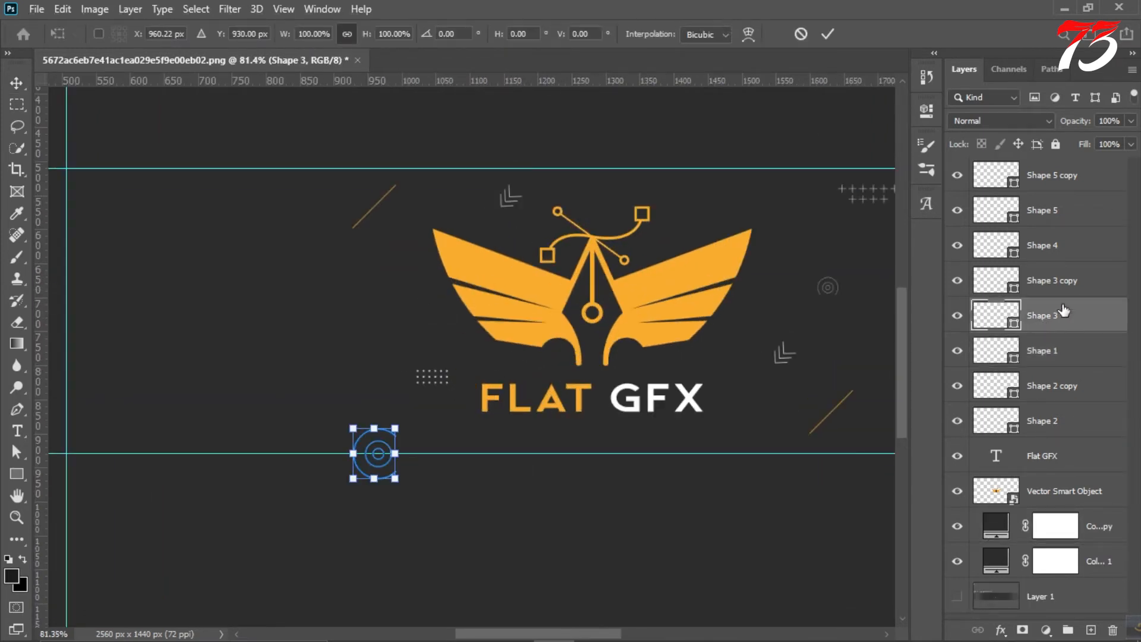
{"action": "left_click", "coordinate": [1068, 292]}
{"action": "left_click", "coordinate": [1062, 255]}
{"action": "key", "text": "ctrl+t"}
{"action": "left_click", "coordinate": [832, 35]}
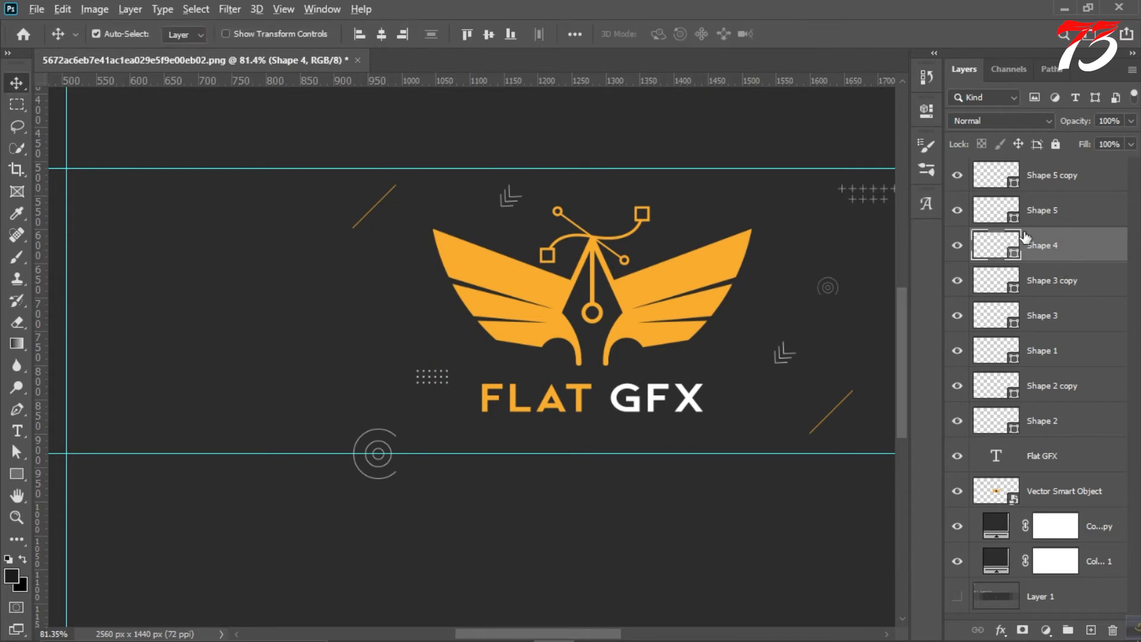
{"action": "key", "text": "ctrl+j"}
{"action": "key", "text": "ctrl+t"}
{"action": "left_click_drag", "start_coordinate": [432, 378], "coordinate": [767, 421]}
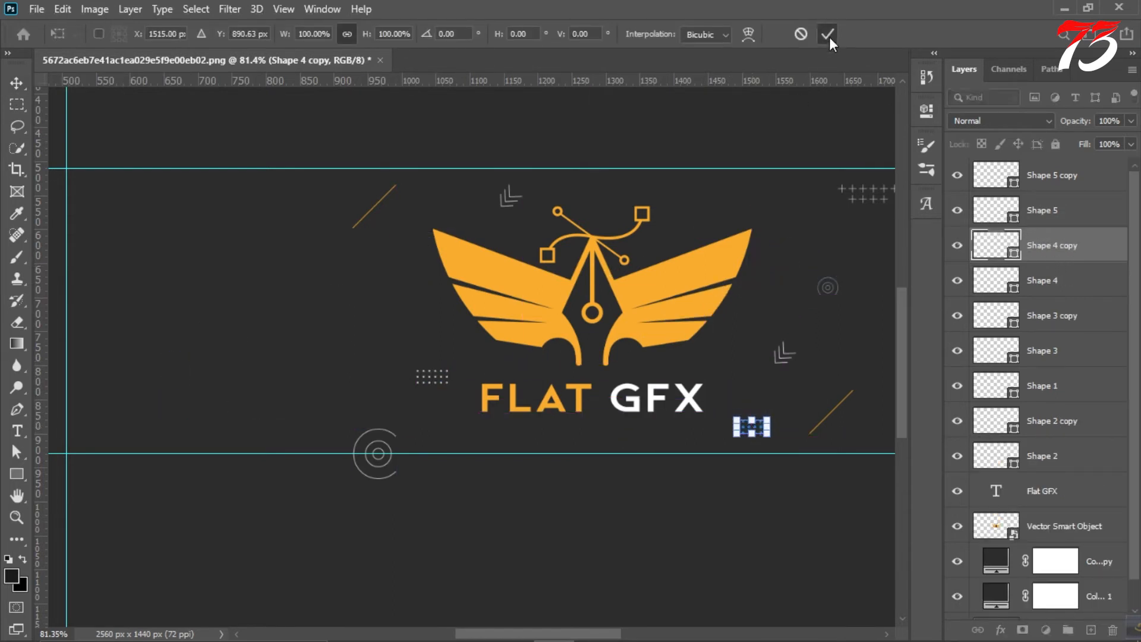
{"action": "left_click", "coordinate": [827, 34]}
Move the original dot grid right until it meets the upper-left corner of the FLAT text.
{"action": "scroll", "coordinate": [437, 264], "scroll_direction": "down", "scroll_amount": 3}
{"action": "scroll", "coordinate": [422, 369], "scroll_direction": "up", "scroll_amount": 3}
{"action": "left_click", "coordinate": [398, 427]}
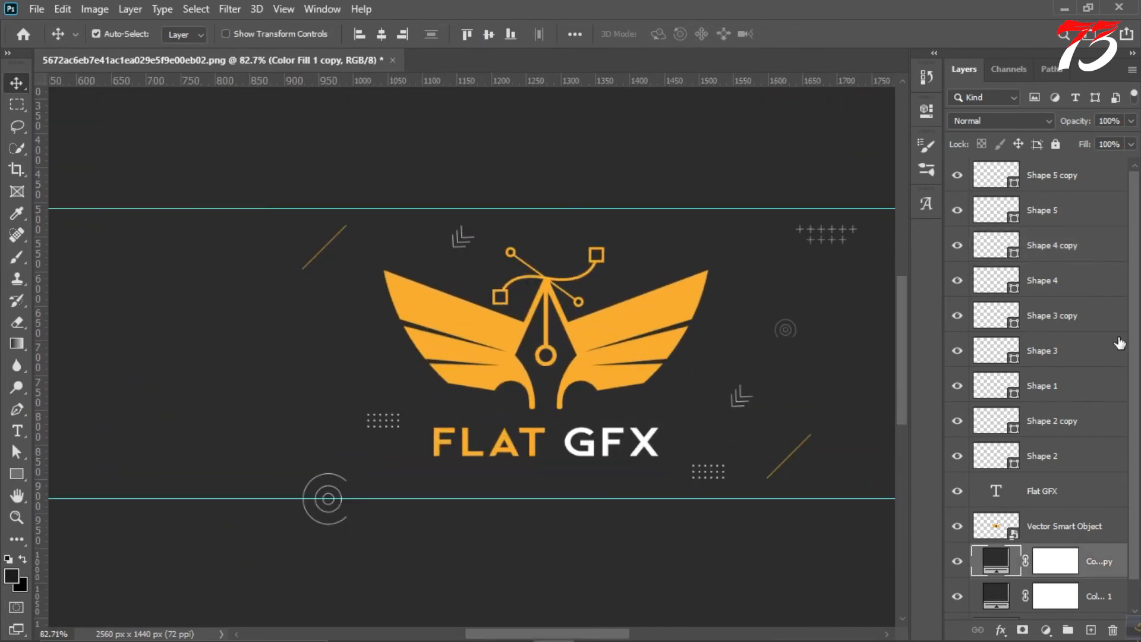
{"action": "left_click", "coordinate": [1010, 283]}
{"action": "key", "text": "ctrl+t"}
{"action": "scroll", "coordinate": [397, 433], "scroll_direction": "up", "scroll_amount": 2}
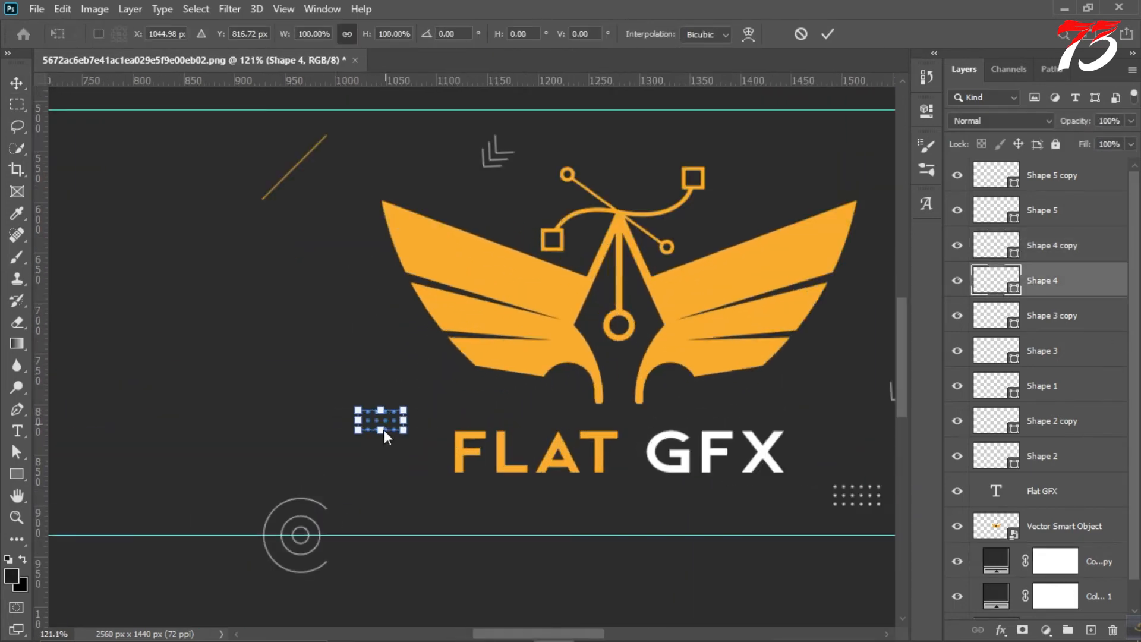
{"action": "left_click_drag", "start_coordinate": [378, 424], "coordinate": [440, 426]}
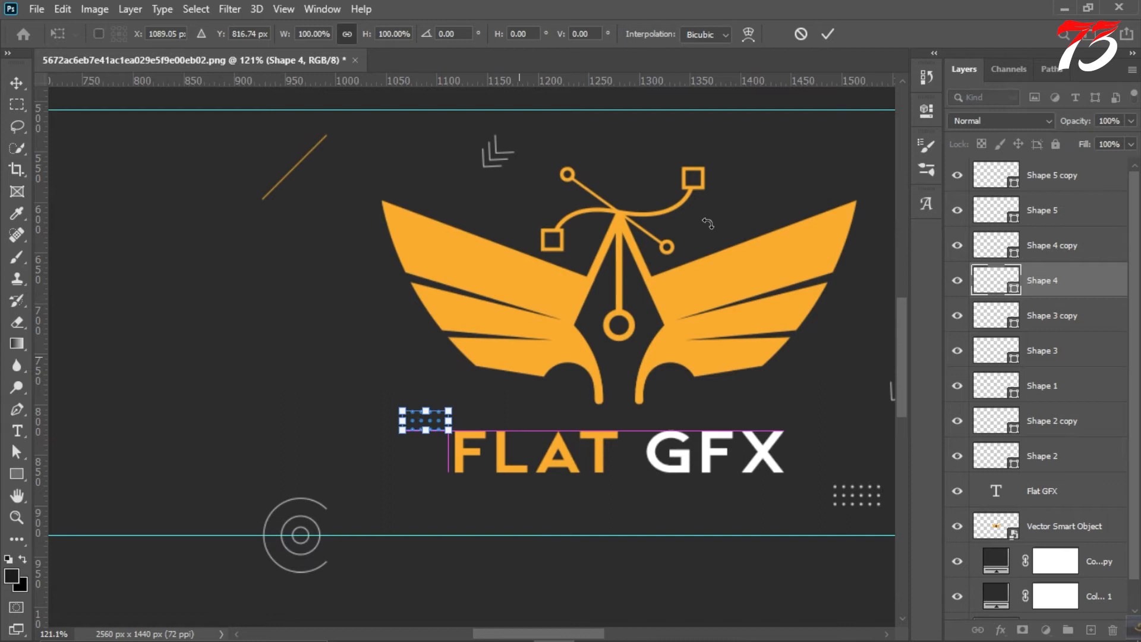
{"action": "left_click", "coordinate": [827, 34]}
Move the copied dot grid left so it sits against the lower-right corner of the GFX text.
{"action": "left_click", "coordinate": [855, 499]}
{"action": "key", "text": "ctrl+t"}
{"action": "left_click_drag", "start_coordinate": [854, 502], "coordinate": [797, 491]}
{"action": "left_click", "coordinate": [798, 34]}
{"action": "scroll", "coordinate": [462, 253], "scroll_direction": "down", "scroll_amount": 5}
{"action": "left_click", "coordinate": [586, 225]}
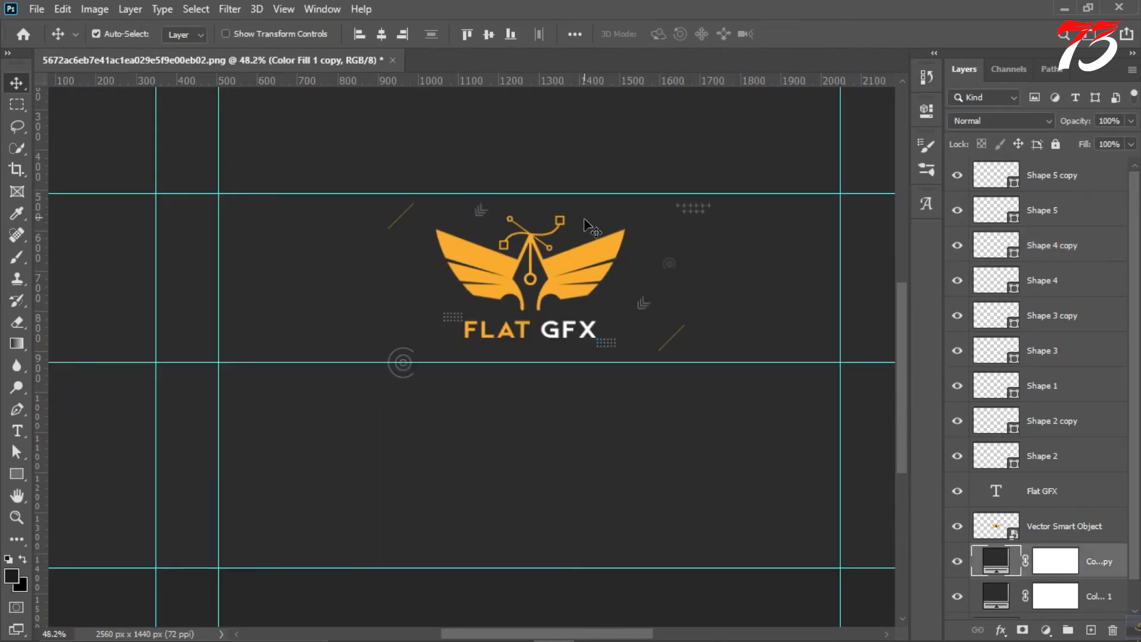
{"action": "scroll", "coordinate": [580, 228], "scroll_direction": "up", "scroll_amount": 7}
{"action": "left_click", "coordinate": [1031, 318]}
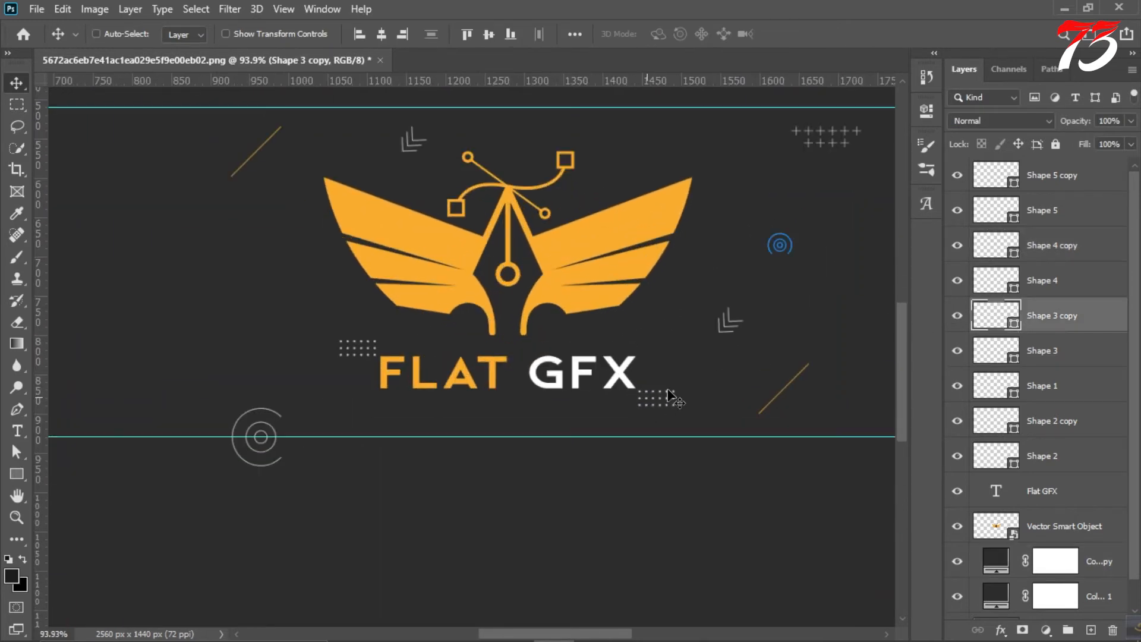
{"action": "left_click", "coordinate": [1034, 364]}
{"action": "key", "text": "ctrl+t"}
{"action": "key", "text": "Return"}
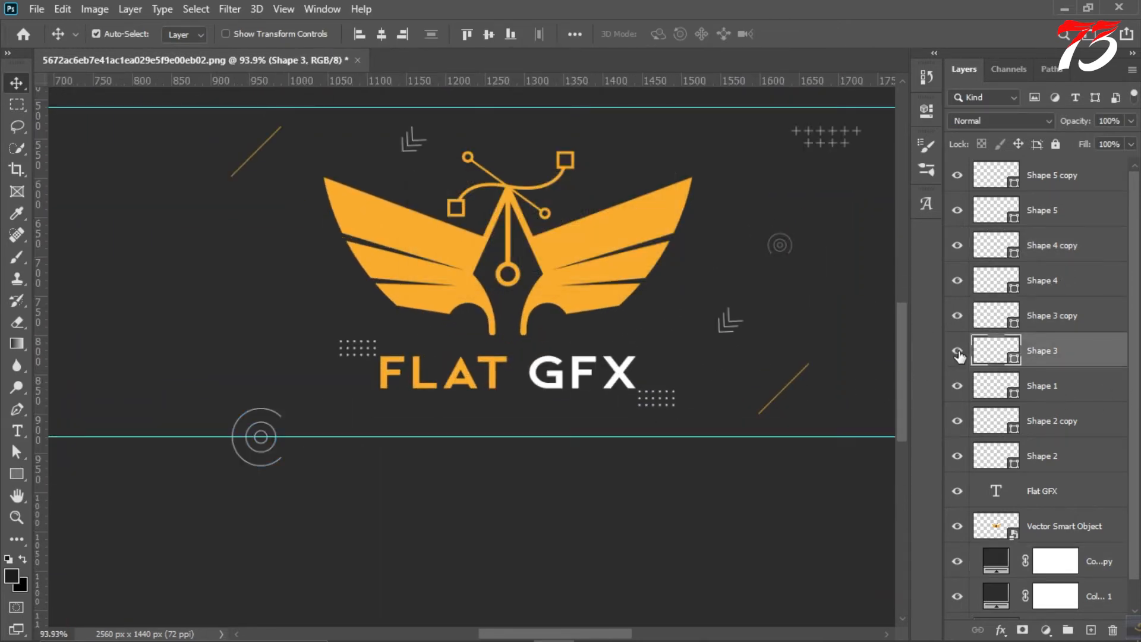
{"action": "left_click", "coordinate": [1026, 386]}
{"action": "key", "text": "ctrl+t"}
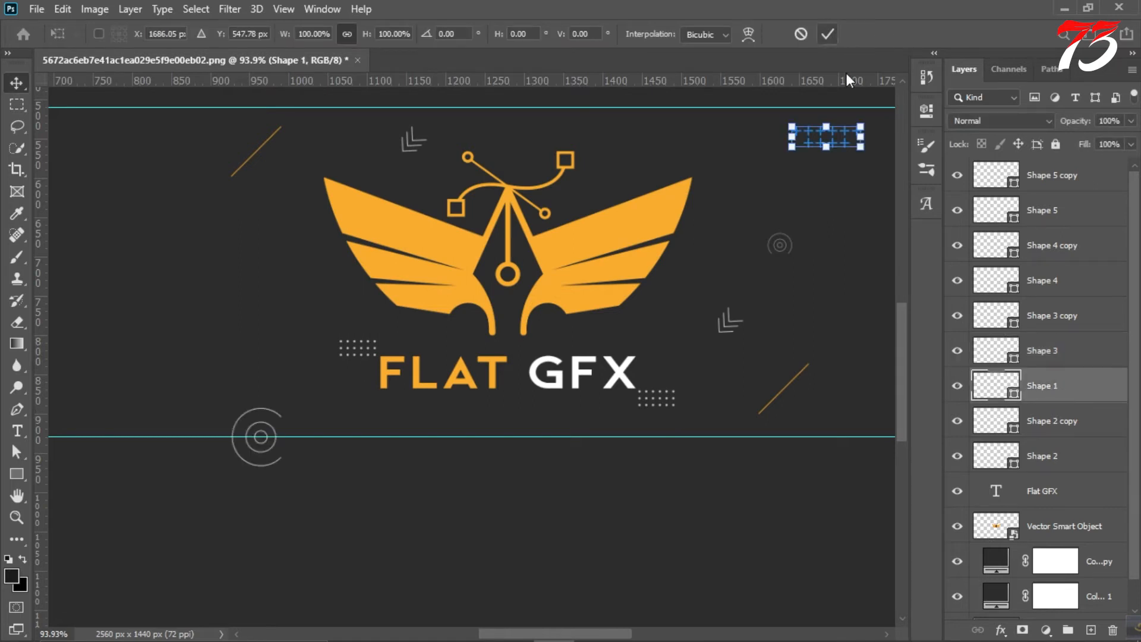
{"action": "key", "text": "Return"}
{"action": "left_click", "coordinate": [1053, 322]}
{"action": "key", "text": "ctrl+t"}
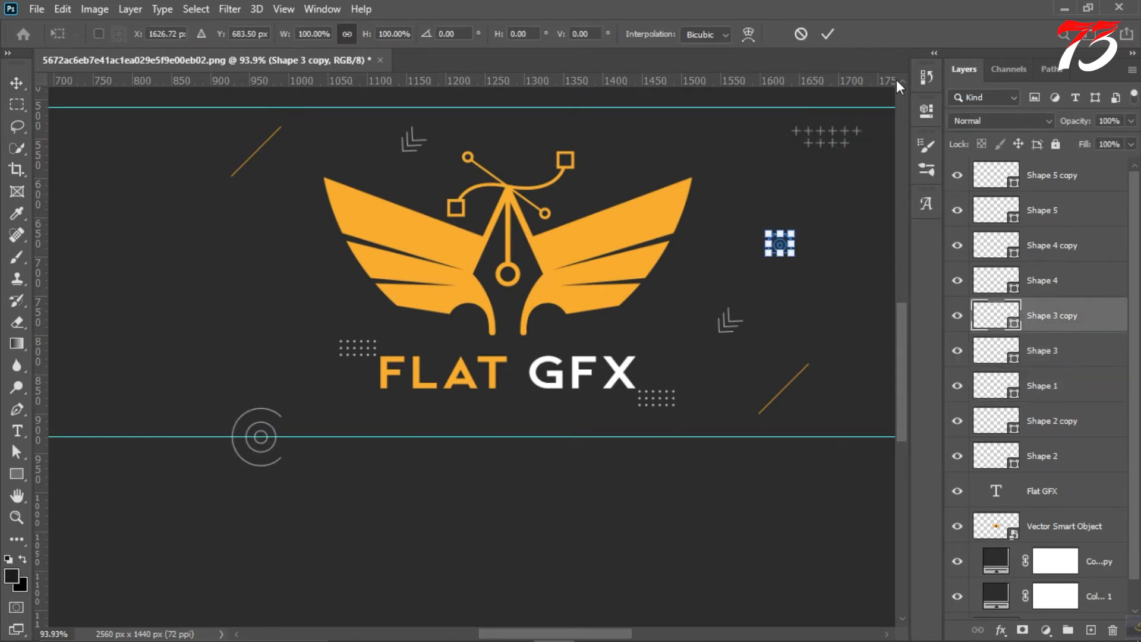
{"action": "left_click", "coordinate": [828, 34]}
Move the copied dot grid about 46 px right at the same height, aligning it beneath the logo's right wing tip.
{"action": "left_click", "coordinate": [636, 391]}
{"action": "key", "text": "ctrl+t"}
{"action": "scroll", "coordinate": [632, 385], "scroll_direction": "up", "scroll_amount": 2}
{"action": "left_click_drag", "start_coordinate": [658, 401], "coordinate": [708, 400]}
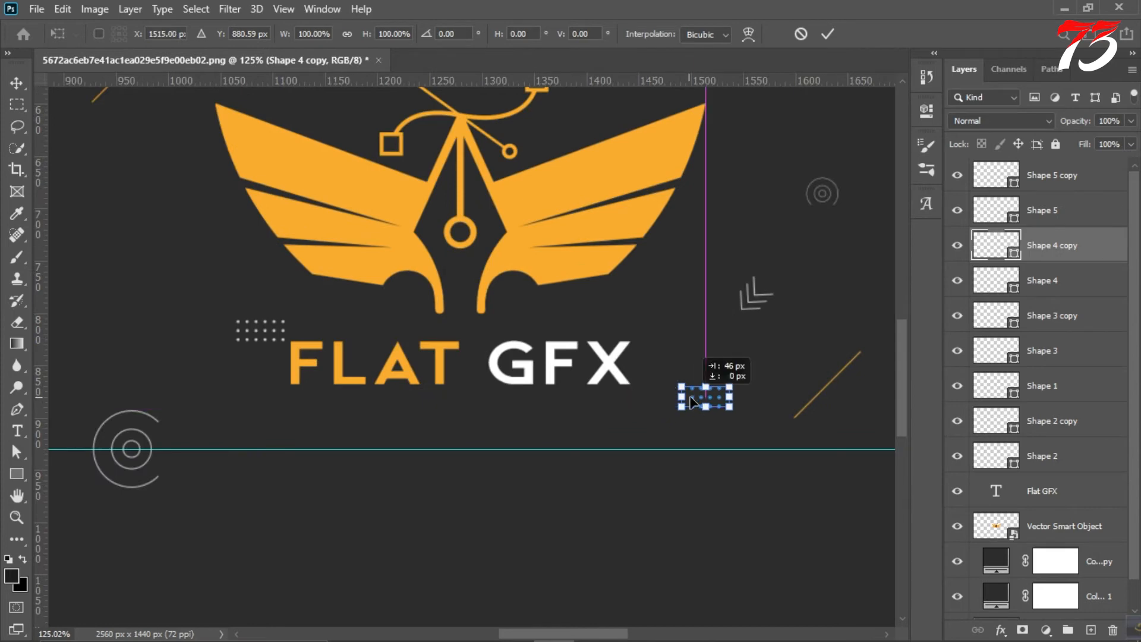
{"action": "left_click", "coordinate": [828, 34]}
Move the original dot grid left of the FLAT text at the same height, placing it beneath the left wing tip.
{"action": "scroll", "coordinate": [279, 320], "scroll_direction": "down", "scroll_amount": 2}
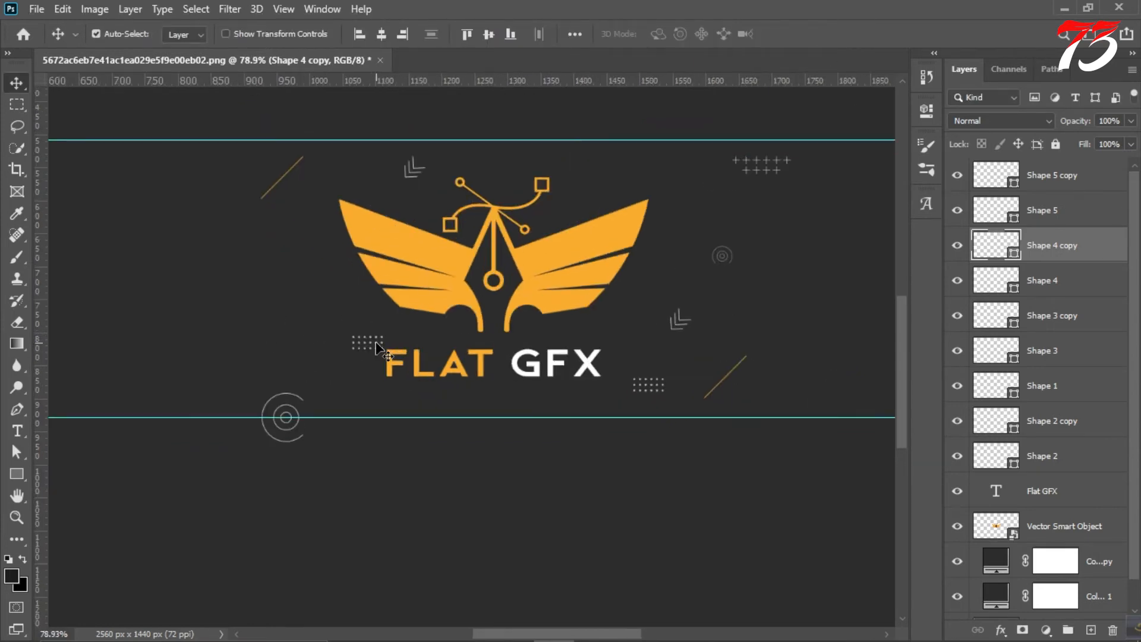
{"action": "left_click", "coordinate": [351, 343]}
{"action": "key", "text": "ctrl+t"}
{"action": "left_click_drag", "start_coordinate": [341, 346], "coordinate": [337, 348]}
{"action": "left_click", "coordinate": [798, 34]}
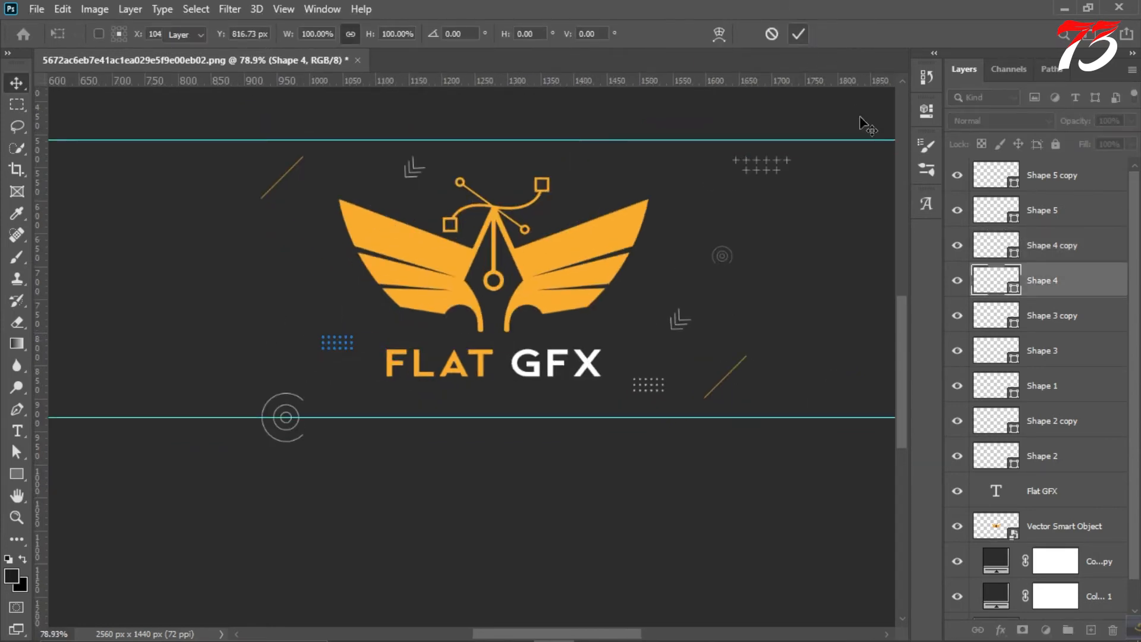
{"action": "scroll", "coordinate": [390, 262], "scroll_direction": "down", "scroll_amount": 5}
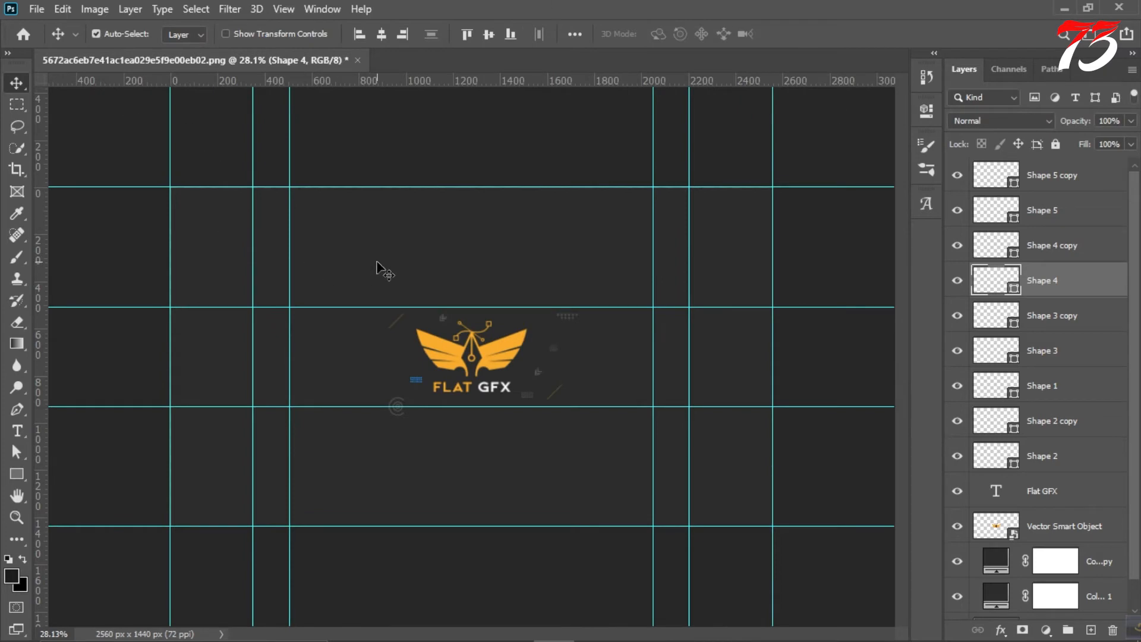
{"action": "scroll", "coordinate": [378, 268], "scroll_direction": "up", "scroll_amount": 2}
{"action": "scroll", "coordinate": [442, 431], "scroll_direction": "up", "scroll_amount": 2}
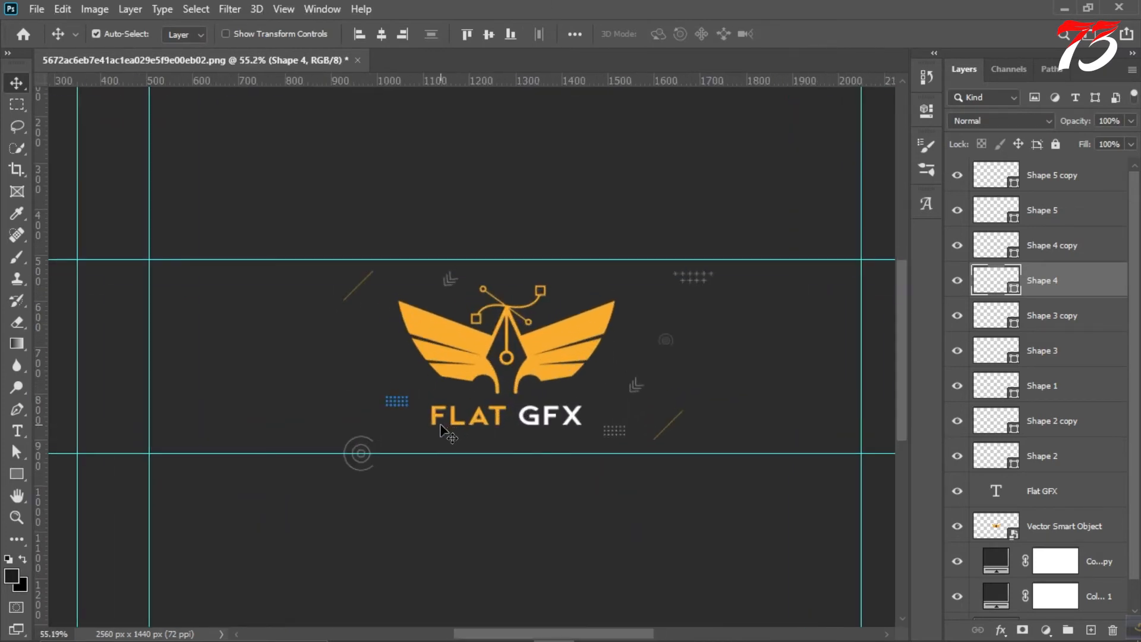
{"action": "left_click", "coordinate": [364, 454]}
{"action": "scroll", "coordinate": [440, 437], "scroll_direction": "down", "scroll_amount": 1}
{"action": "scroll", "coordinate": [356, 418], "scroll_direction": "up", "scroll_amount": 3}
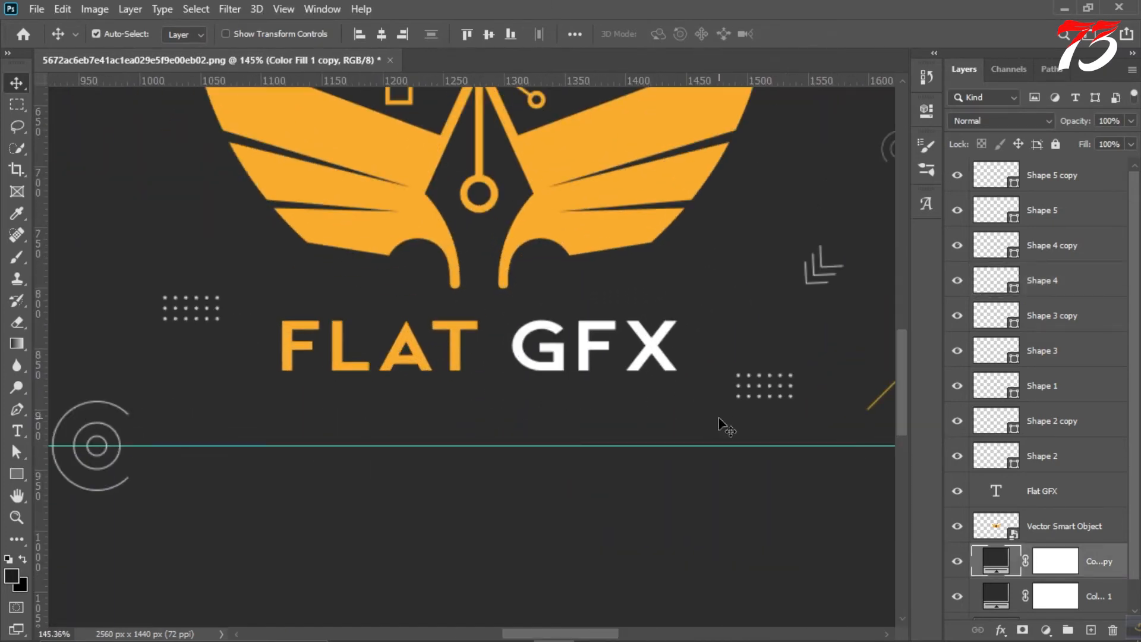
{"action": "scroll", "coordinate": [567, 383], "scroll_direction": "down", "scroll_amount": 3}
Copy the wavy line from the Illustrator document and paste it into the Photoshop banner as a shape layer.
{"action": "mouse_move", "coordinate": [649, 638]}
{"action": "left_click", "coordinate": [595, 628]}
{"action": "left_click", "coordinate": [638, 372]}
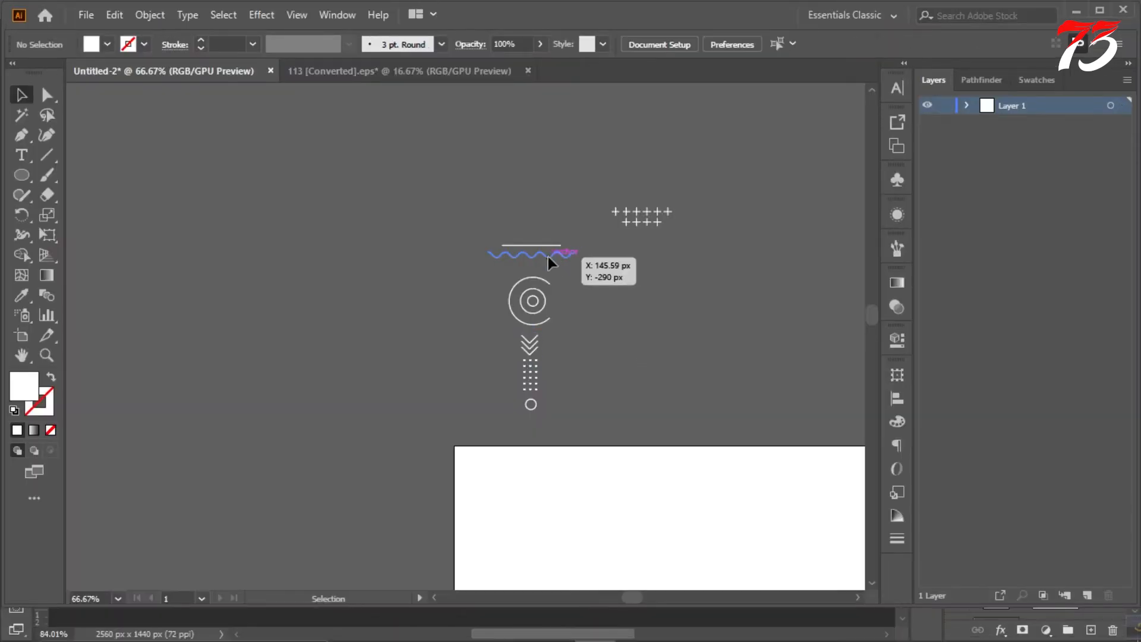
{"action": "left_click", "coordinate": [549, 257]}
{"action": "key", "text": "ctrl+c"}
{"action": "left_click", "coordinate": [554, 627]}
{"action": "key", "text": "ctrl+v"}
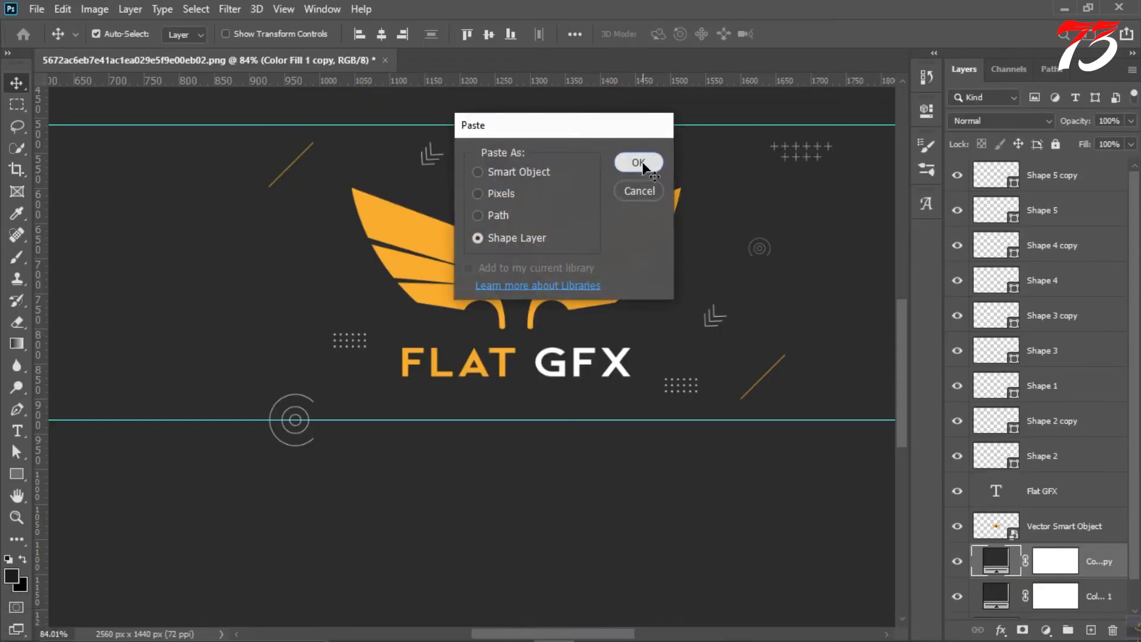
{"action": "left_click", "coordinate": [644, 164]}
Rotate the wavy line to 135°, scale it to about 86%, and place it left of the wings, below the diagonal line.
{"action": "key", "text": "ctrl+t"}
{"action": "left_click_drag", "start_coordinate": [545, 334], "coordinate": [545, 315]}
{"action": "mouse_move", "coordinate": [473, 359]}
{"action": "left_mouse_down"}
{"action": "mouse_move", "coordinate": [422, 307]}
{"action": "mouse_move", "coordinate": [469, 351]}
{"action": "mouse_move", "coordinate": [482, 349]}
{"action": "mouse_move", "coordinate": [350, 230]}
{"action": "mouse_move", "coordinate": [300, 280]}
{"action": "left_mouse_up"}
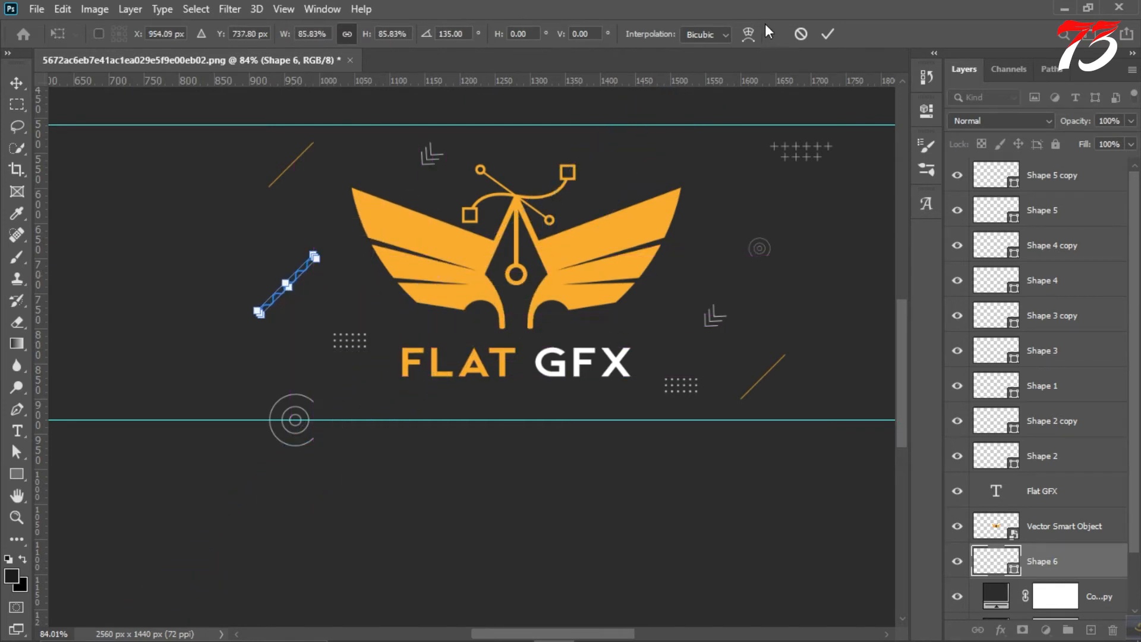
{"action": "key", "text": "Return"}
Recolour the wavy line with the orange sampled from the winged-pen logo.
{"action": "double_click", "coordinate": [1010, 567]}
{"action": "left_click", "coordinate": [553, 338]}
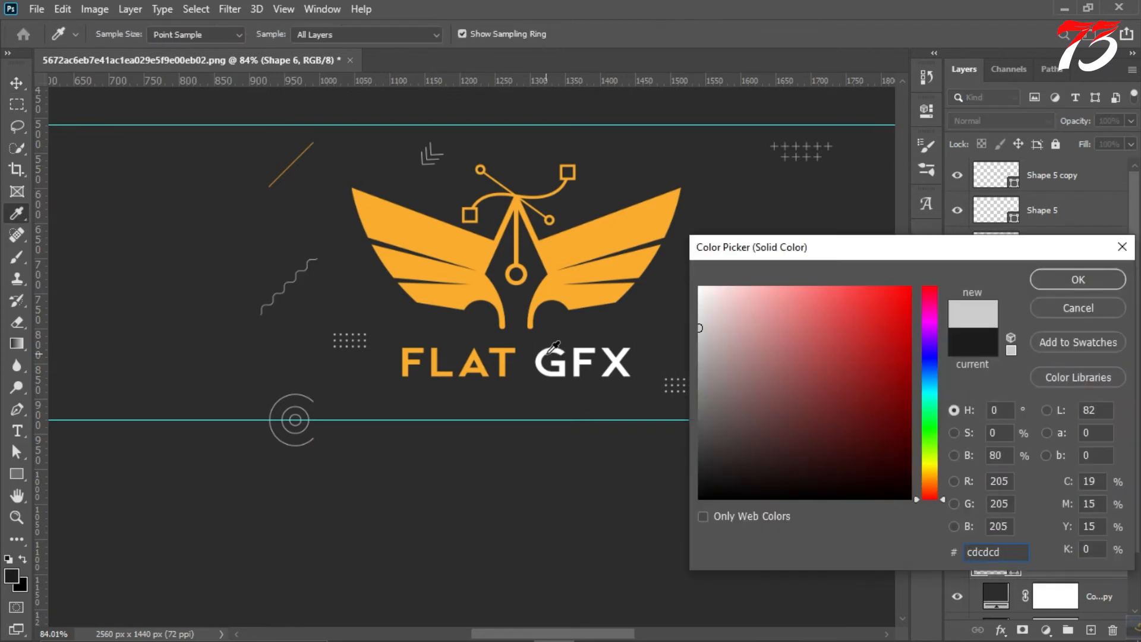
{"action": "left_click", "coordinate": [597, 238]}
{"action": "left_click", "coordinate": [1074, 282]}
{"action": "scroll", "coordinate": [410, 278], "scroll_direction": "down", "scroll_amount": 2}
{"action": "scroll", "coordinate": [358, 280], "scroll_direction": "up", "scroll_amount": 1}
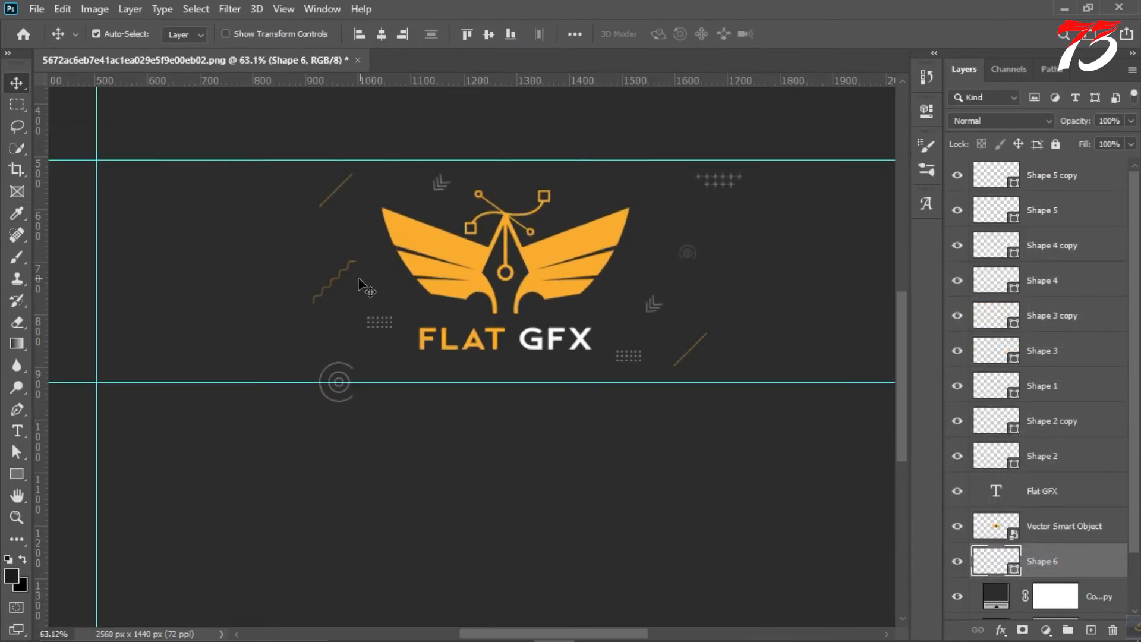
Try recolouring the chevrons above the left wing with the logo's orange, f9ac2e.
{"action": "left_click", "coordinate": [441, 188]}
{"action": "double_click", "coordinate": [1010, 185]}
{"action": "left_click", "coordinate": [572, 230]}
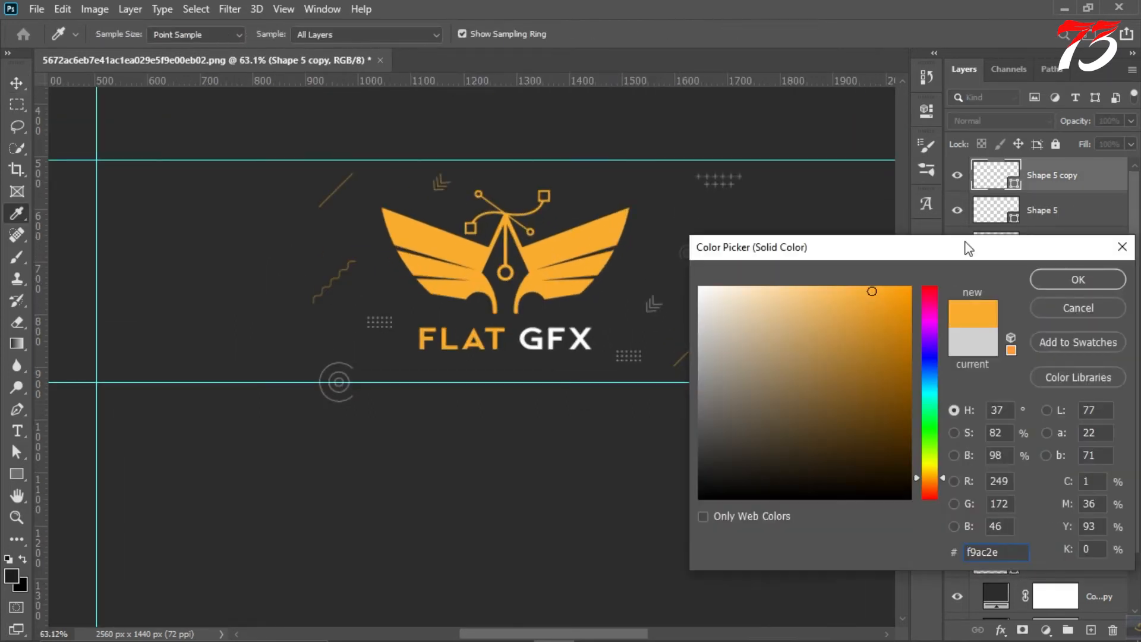
{"action": "left_click", "coordinate": [1076, 280]}
Recolour the chevrons to the lower right of the logo with the orange sampled from the FLAT text.
{"action": "left_click", "coordinate": [654, 307]}
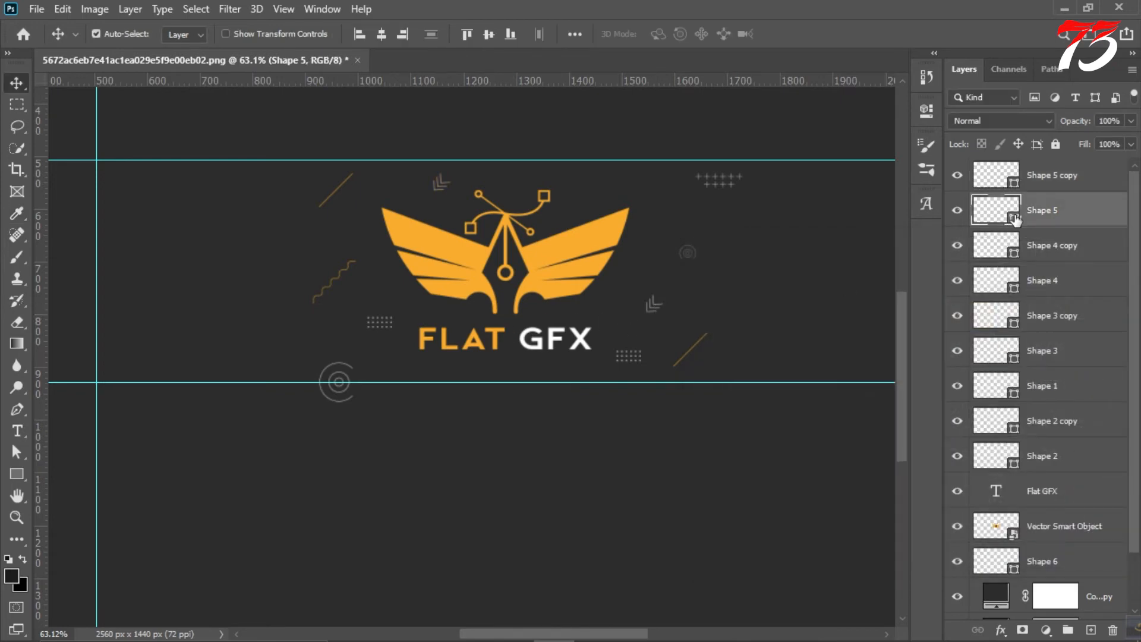
{"action": "double_click", "coordinate": [996, 210]}
{"action": "left_click", "coordinate": [455, 329]}
{"action": "key", "text": "Return"}
Move the plus-sign pattern left, closer to the logo, keeping it just under the upper guide.
{"action": "left_click", "coordinate": [722, 185]}
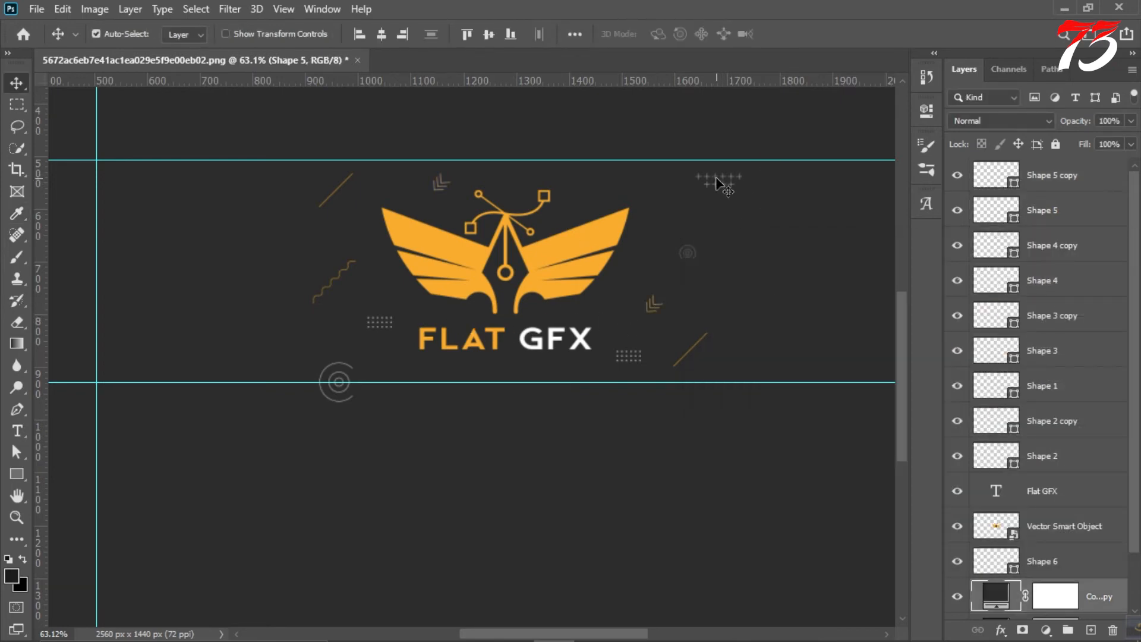
{"action": "left_click", "coordinate": [1028, 459]}
{"action": "key", "text": "ctrl+t"}
{"action": "key", "text": "Return"}
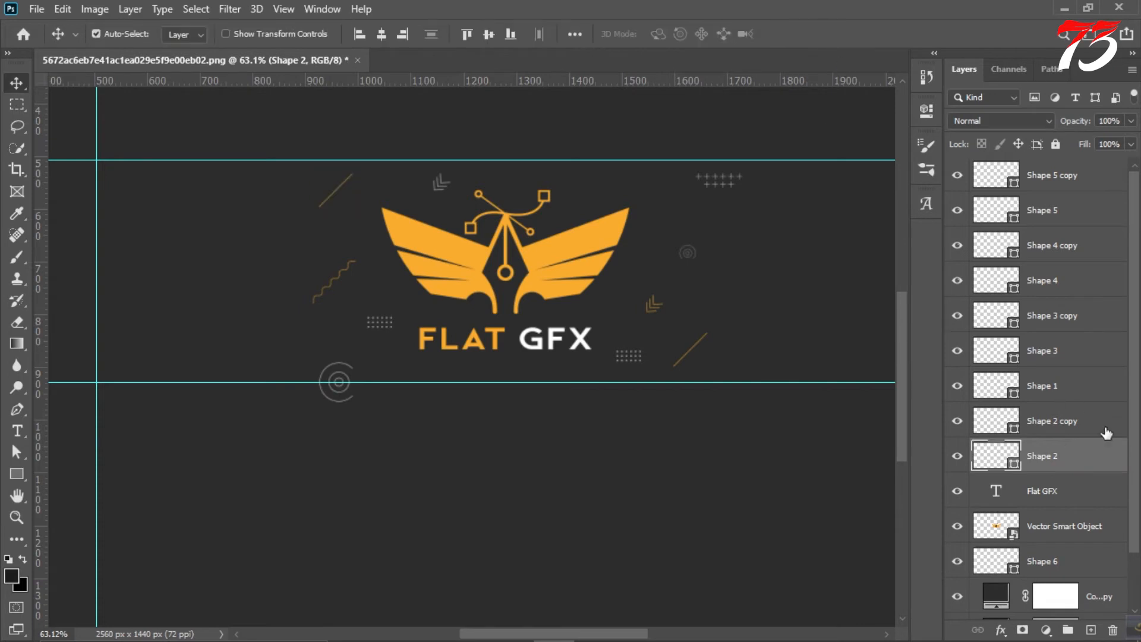
{"action": "left_click", "coordinate": [1064, 397]}
{"action": "key", "text": "ctrl+t"}
{"action": "left_click_drag", "start_coordinate": [716, 186], "coordinate": [686, 180]}
{"action": "left_click", "coordinate": [827, 33]}
{"action": "scroll", "coordinate": [387, 218], "scroll_direction": "down", "scroll_amount": 6}
{"action": "scroll", "coordinate": [401, 302], "scroll_direction": "up", "scroll_amount": 4}
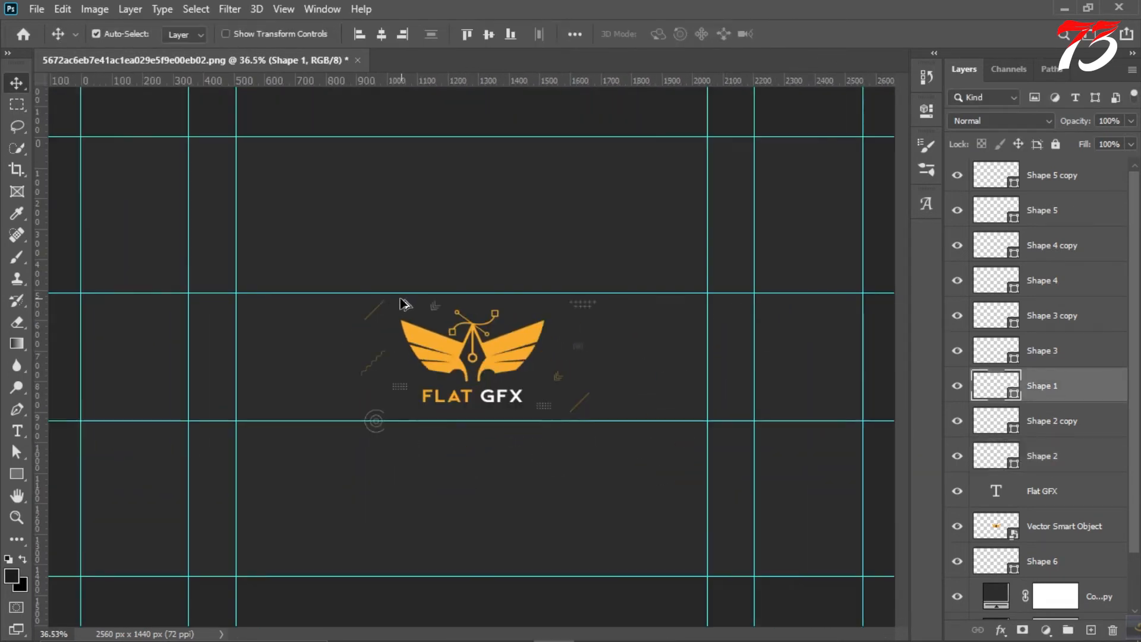
Try moving the winged-pen logo about 6 px straight down toward the Flat GFX text.
{"action": "scroll", "coordinate": [387, 303], "scroll_direction": "down", "scroll_amount": 3}
{"action": "scroll", "coordinate": [378, 293], "scroll_direction": "down", "scroll_amount": 5}
{"action": "scroll", "coordinate": [382, 298], "scroll_direction": "up", "scroll_amount": 6}
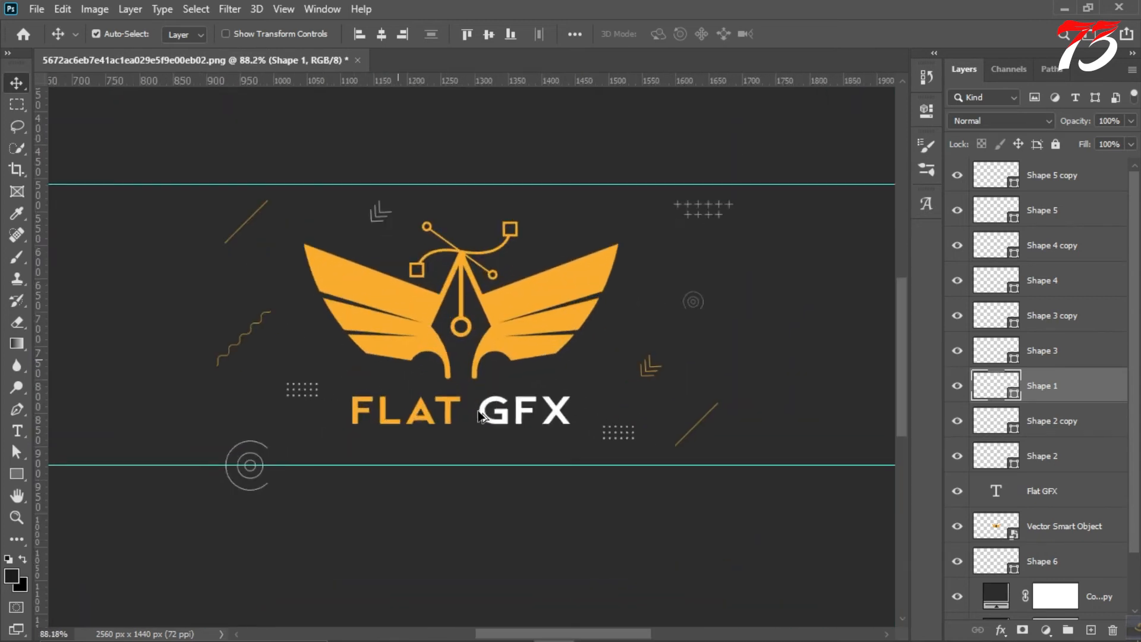
{"action": "left_click_drag", "start_coordinate": [483, 295], "coordinate": [486, 261]}
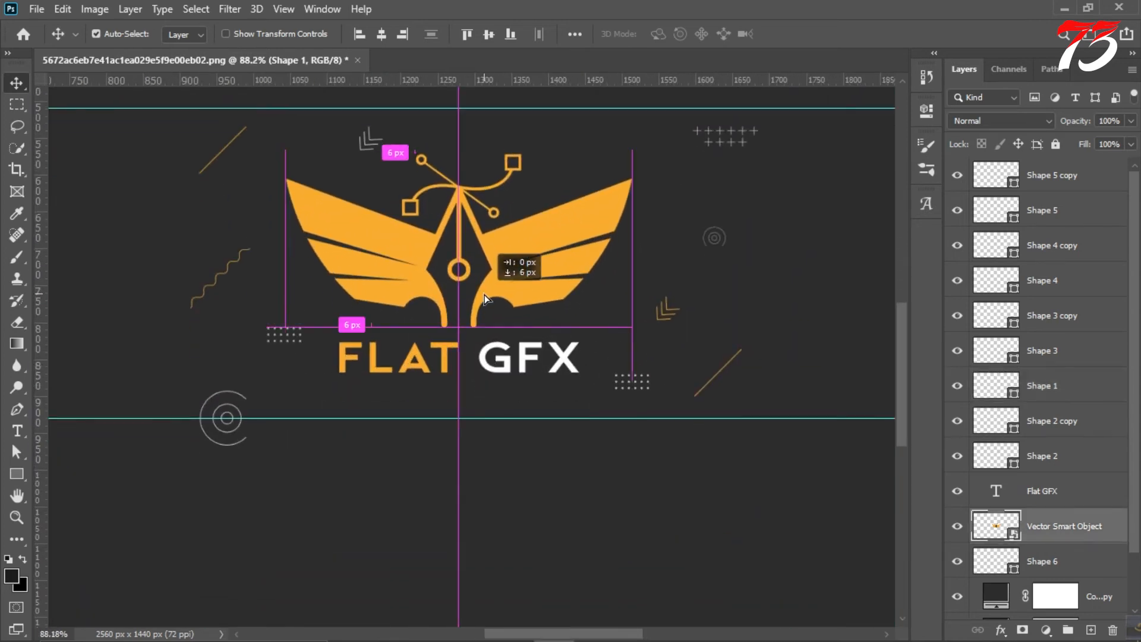
{"action": "scroll", "coordinate": [427, 293], "scroll_direction": "down", "scroll_amount": 4}
{"action": "scroll", "coordinate": [450, 379], "scroll_direction": "up", "scroll_amount": 2}
{"action": "scroll", "coordinate": [451, 378], "scroll_direction": "up", "scroll_amount": 3}
{"action": "scroll", "coordinate": [493, 404], "scroll_direction": "down", "scroll_amount": 1}
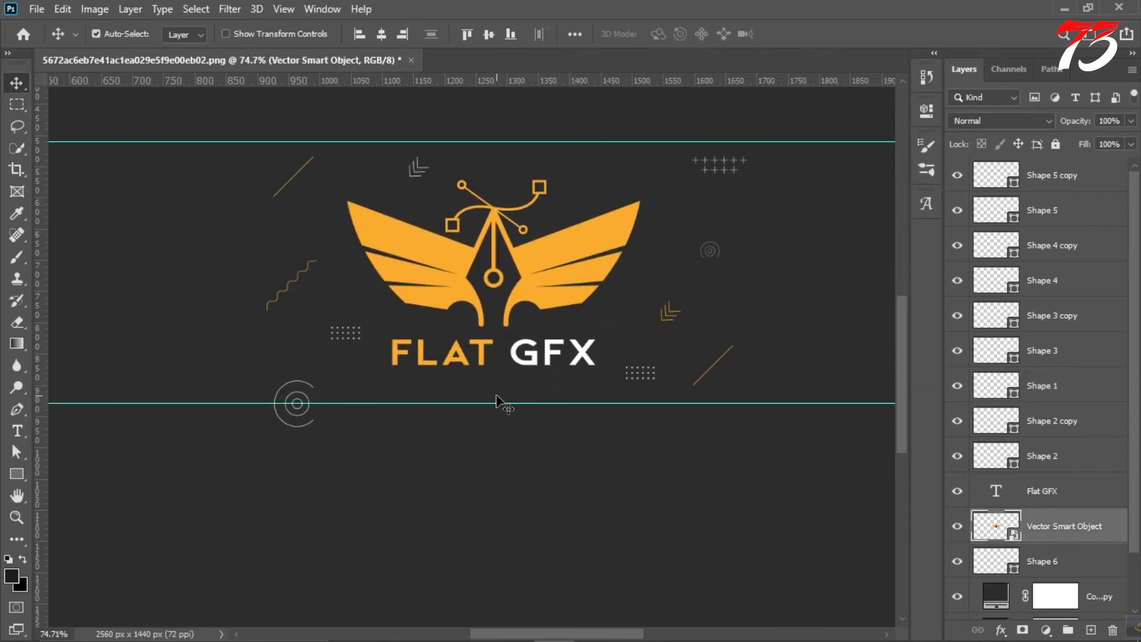
Draw a 328 x 3 px rectangle as an underline beneath the Flat GFX text and fill it with the logo's orange.
{"action": "scroll", "coordinate": [486, 355], "scroll_direction": "up", "scroll_amount": 3}
{"action": "scroll", "coordinate": [494, 341], "scroll_direction": "up", "scroll_amount": 2}
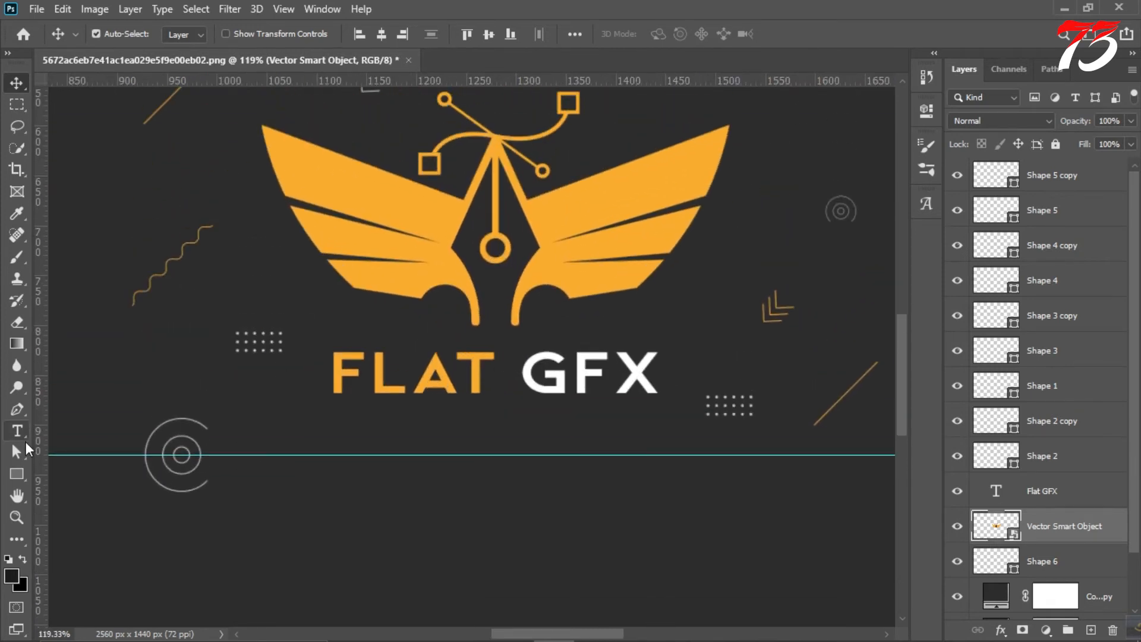
{"action": "key", "text": "u"}
{"action": "left_click_drag", "start_coordinate": [332, 406], "coordinate": [657, 407]}
{"action": "left_click", "coordinate": [694, 211]}
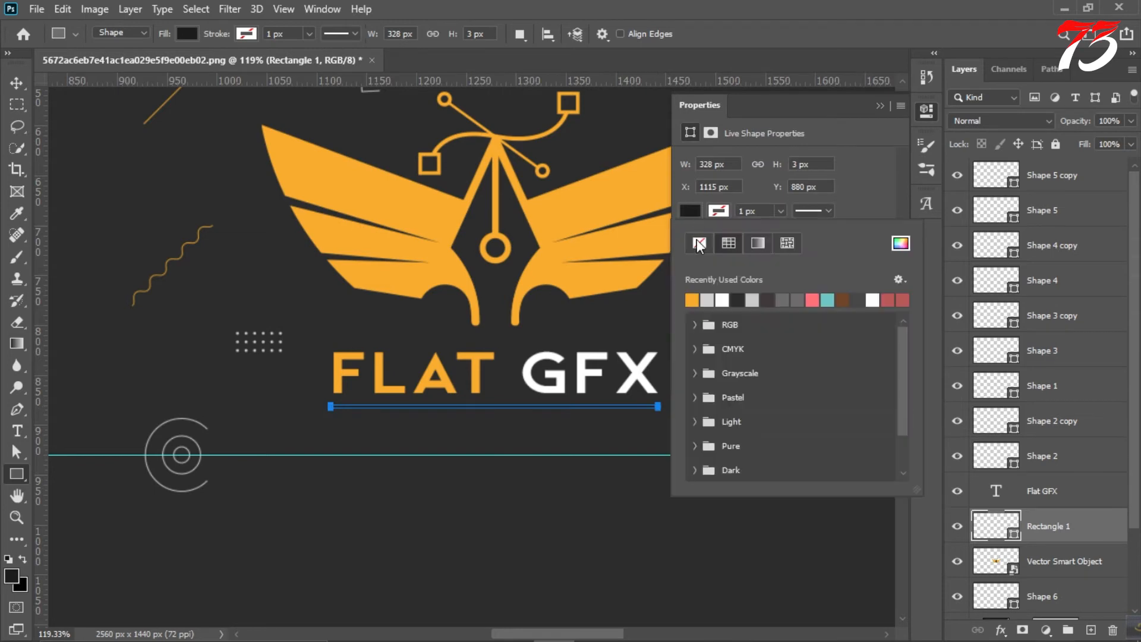
{"action": "left_click", "coordinate": [705, 300]}
{"action": "left_click", "coordinate": [881, 107]}
{"action": "key", "text": "v"}
Move the orange underline up until it touches the bottom edge of the Flat GFX letters.
{"action": "scroll", "coordinate": [446, 248], "scroll_direction": "down", "scroll_amount": 8}
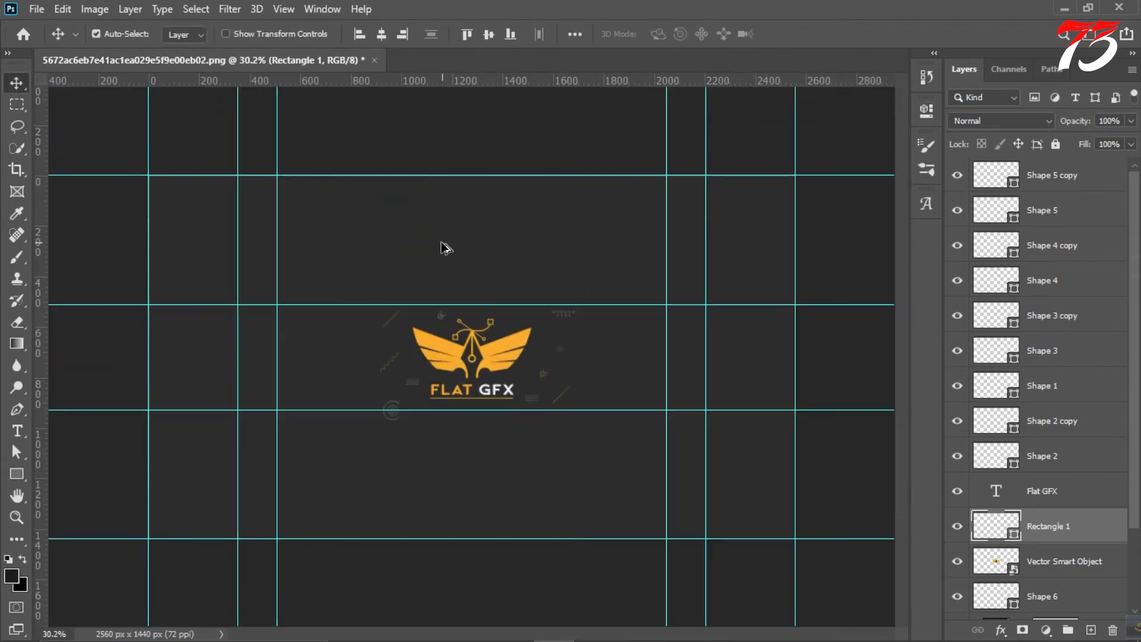
{"action": "scroll", "coordinate": [470, 418], "scroll_direction": "up", "scroll_amount": 8}
{"action": "scroll", "coordinate": [470, 418], "scroll_direction": "up", "scroll_amount": 3}
{"action": "left_click_drag", "start_coordinate": [518, 388], "coordinate": [504, 357]}
{"action": "mouse_move", "coordinate": [576, 352]}
{"action": "left_mouse_down"}
{"action": "mouse_move", "coordinate": [573, 368]}
{"action": "mouse_move", "coordinate": [586, 356]}
{"action": "left_mouse_up"}
Narrow the underline to 99.39% width so its left end lines up with the left edge of the letter F.
{"action": "scroll", "coordinate": [262, 359], "scroll_direction": "up", "scroll_amount": 5}
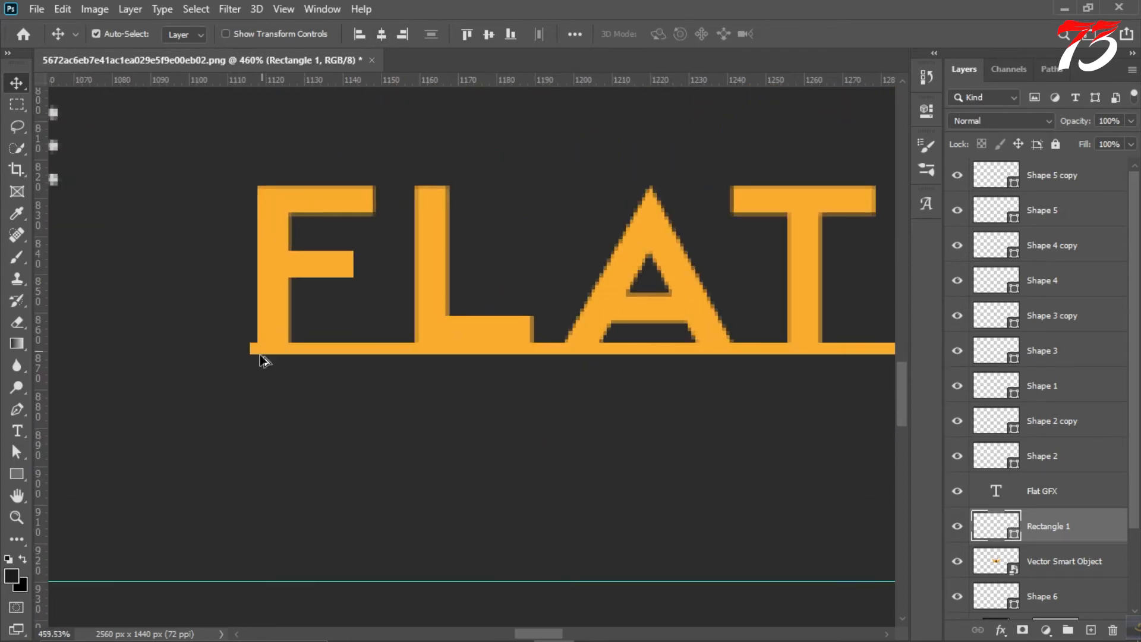
{"action": "key", "text": "ctrl+t"}
{"action": "scroll", "coordinate": [238, 359], "scroll_direction": "up", "scroll_amount": 4}
{"action": "left_click_drag", "start_coordinate": [265, 332], "coordinate": [283, 337]}
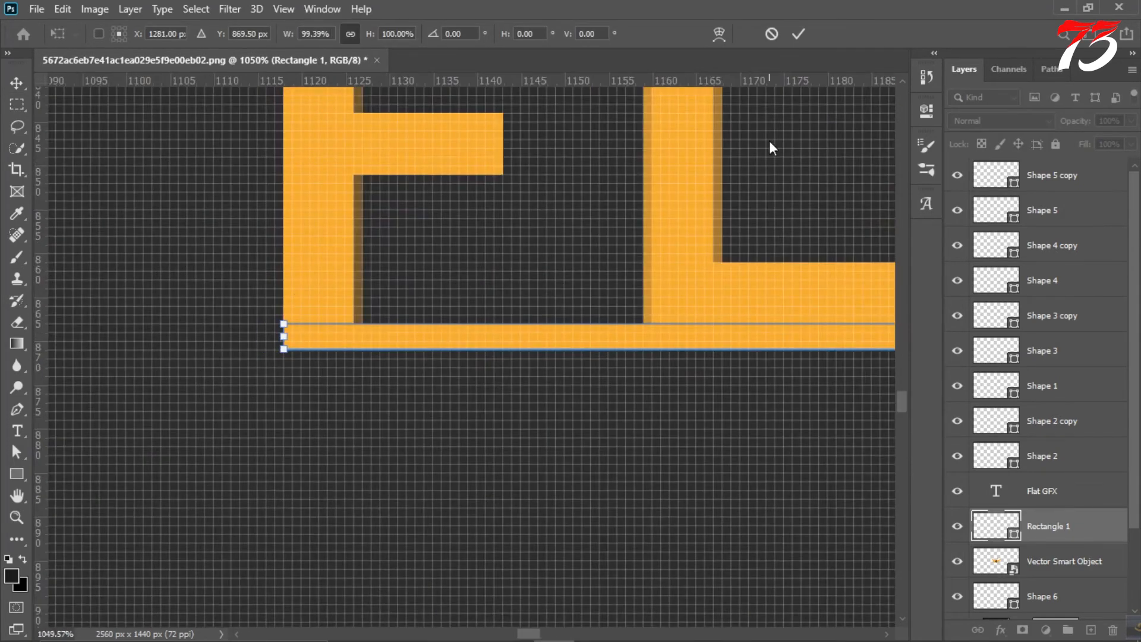
{"action": "key", "text": "Return"}
Move the underline about 13 px straight down, leaving a gap below the Flat GFX text.
{"action": "scroll", "coordinate": [321, 278], "scroll_direction": "down", "scroll_amount": 8}
{"action": "left_click_drag", "start_coordinate": [569, 289], "coordinate": [575, 313]}
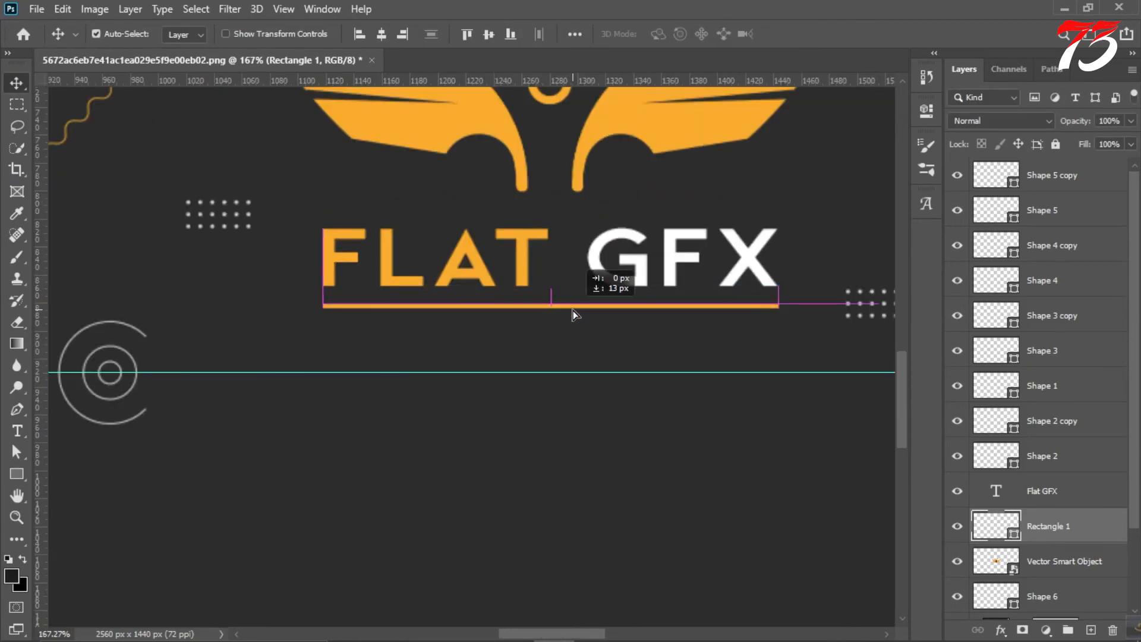
{"action": "scroll", "coordinate": [575, 314], "scroll_direction": "down", "scroll_amount": 6}
{"action": "scroll", "coordinate": [369, 311], "scroll_direction": "down", "scroll_amount": 3}
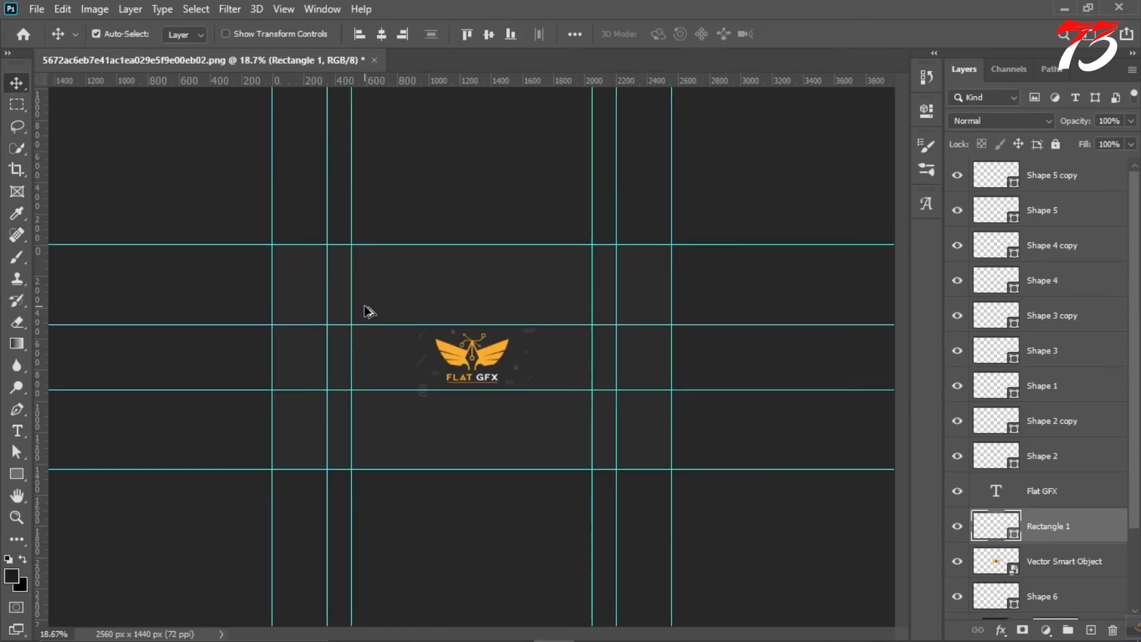
{"action": "scroll", "coordinate": [440, 330], "scroll_direction": "up", "scroll_amount": 6}
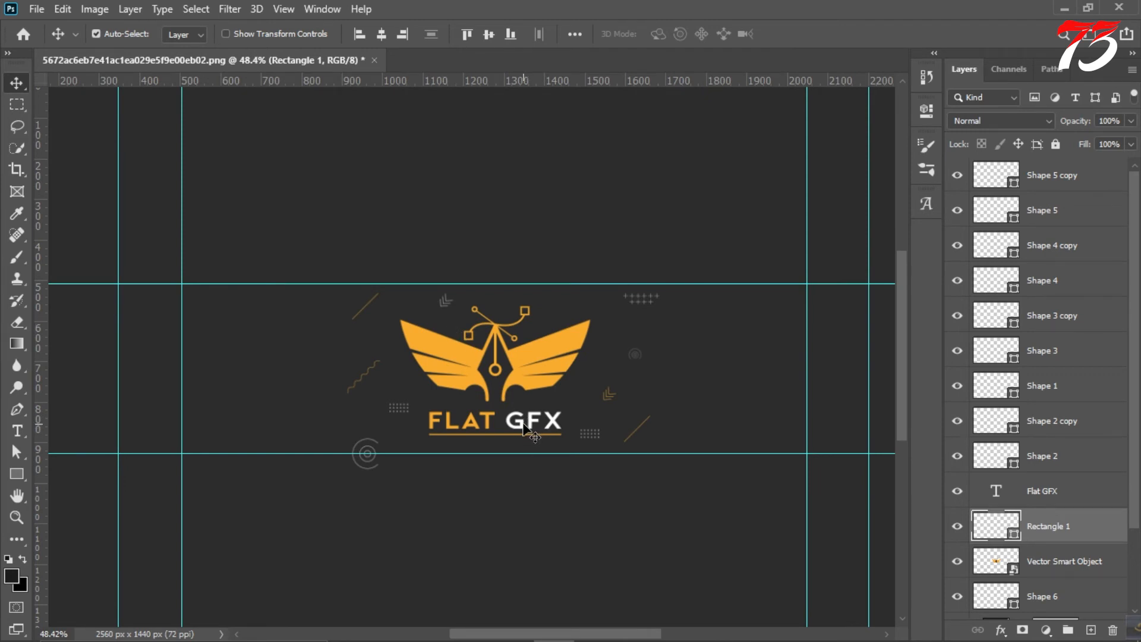
{"action": "scroll", "coordinate": [562, 369], "scroll_direction": "down", "scroll_amount": 2}
{"action": "scroll", "coordinate": [563, 359], "scroll_direction": "up", "scroll_amount": 3}
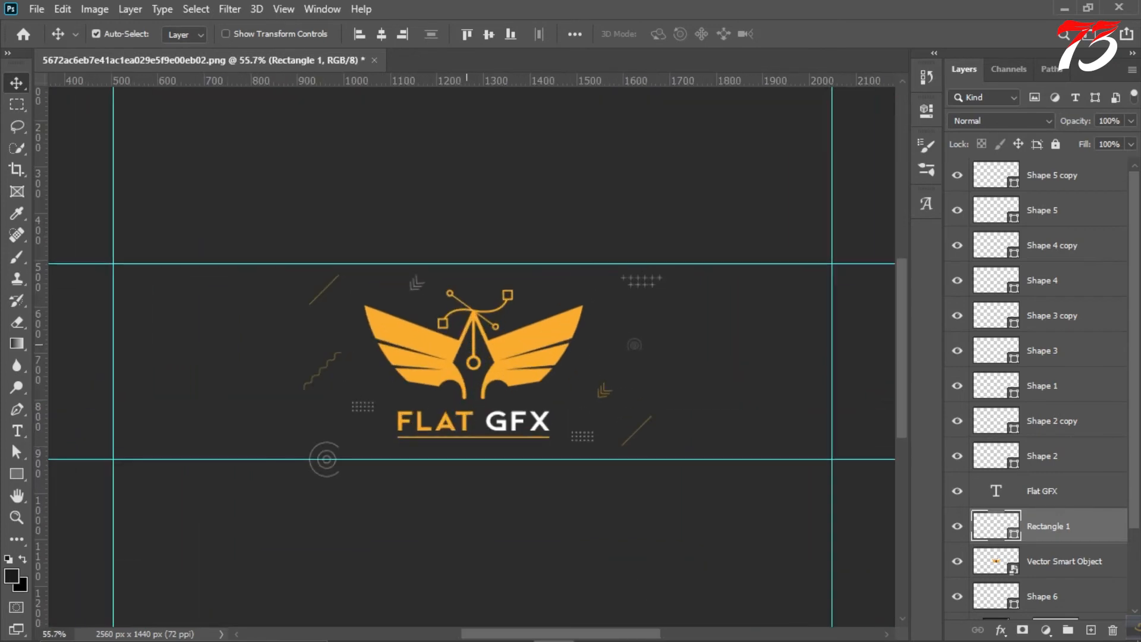
Copy the small circle below the dot grid in Illustrator and paste it into the Photoshop banner as a shape layer.
{"action": "left_click", "coordinate": [596, 624]}
{"action": "left_click", "coordinate": [532, 406]}
{"action": "key", "text": "ctrl+c"}
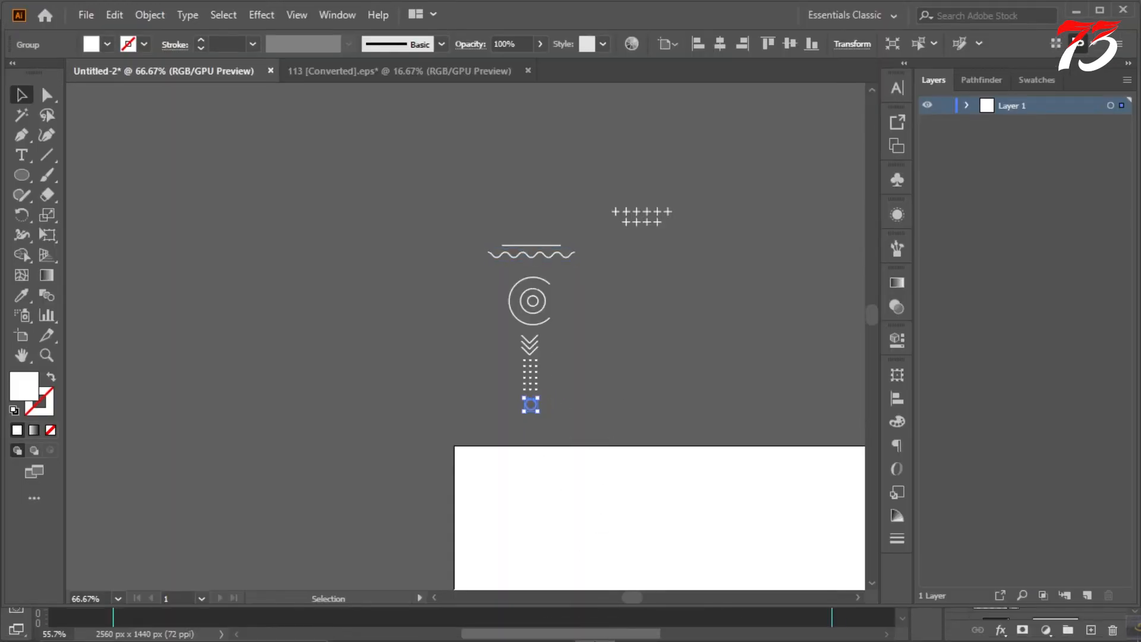
{"action": "left_click", "coordinate": [555, 625]}
{"action": "key", "text": "ctrl+v"}
{"action": "left_click", "coordinate": [639, 160]}
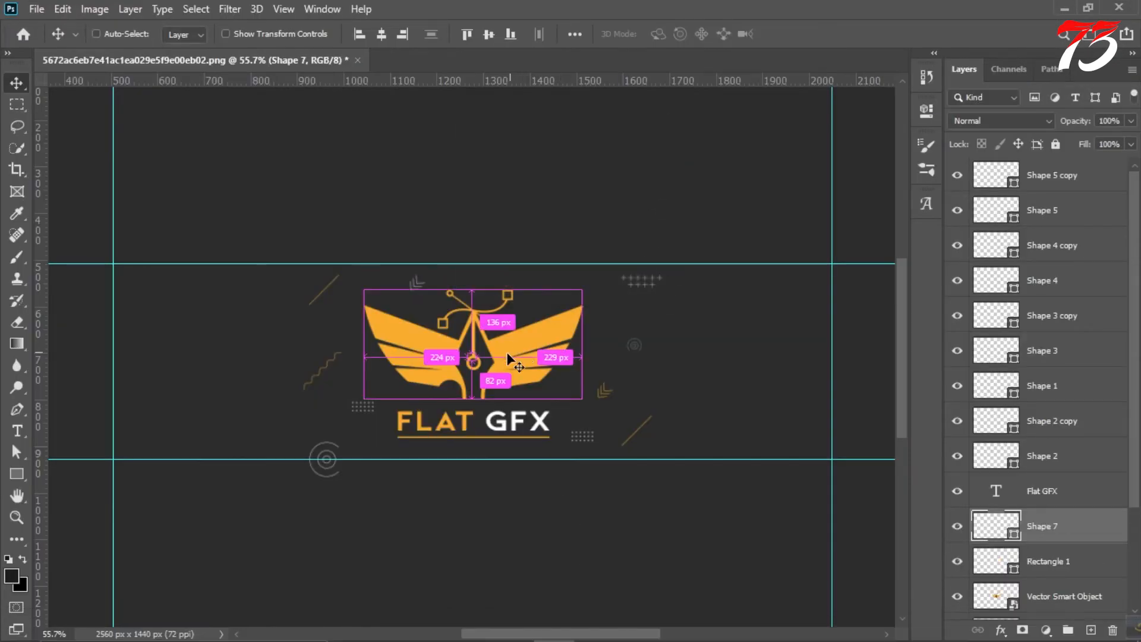
Move the pasted orange circle outline clear of the logo, placing it just right of the orange chevrons beyond the right wing.
{"action": "key", "text": "ctrl+t"}
{"action": "scroll", "coordinate": [473, 360], "scroll_direction": "up", "scroll_amount": 2}
{"action": "scroll", "coordinate": [472, 359], "scroll_direction": "up", "scroll_amount": 1}
{"action": "left_click_drag", "start_coordinate": [482, 366], "coordinate": [806, 356]}
{"action": "left_click", "coordinate": [828, 35]}
Inspect the decorative shape layers one by one to find the layer holding the cropped concentric circles near the lower guide.
{"action": "scroll", "coordinate": [574, 294], "scroll_direction": "down", "scroll_amount": 5}
{"action": "scroll", "coordinate": [365, 285], "scroll_direction": "up", "scroll_amount": 3}
{"action": "scroll", "coordinate": [1044, 509], "scroll_direction": "down", "scroll_amount": 3}
{"action": "scroll", "coordinate": [1045, 512], "scroll_direction": "down", "scroll_amount": 2}
{"action": "left_click", "coordinate": [1043, 502]}
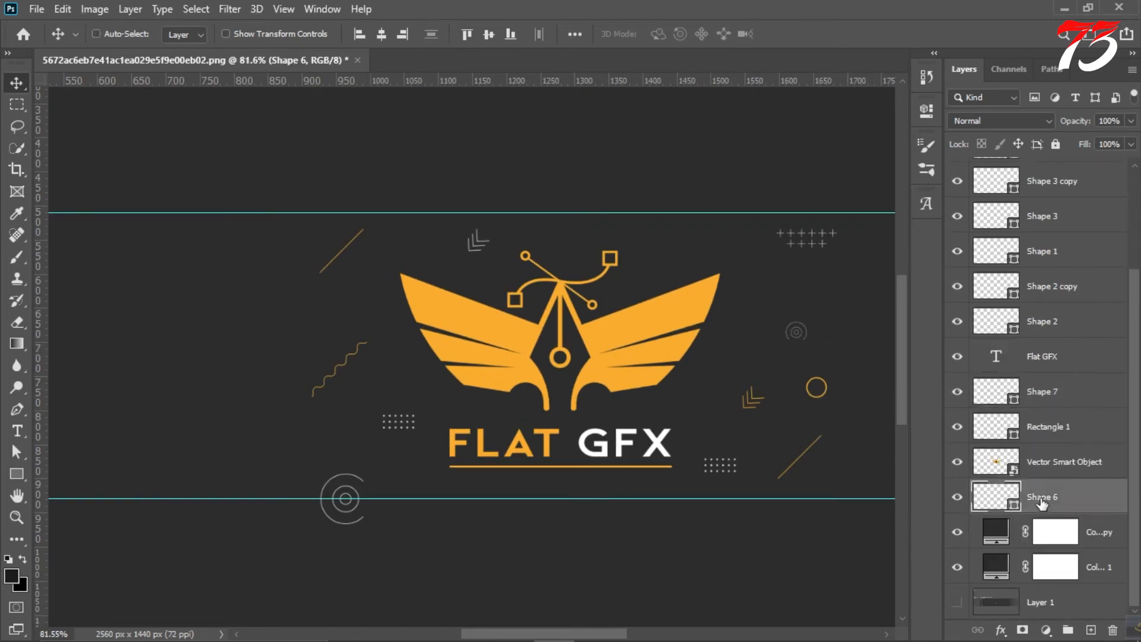
{"action": "key", "text": "ctrl+t"}
{"action": "left_click", "coordinate": [827, 35]}
{"action": "left_click", "coordinate": [1046, 356]}
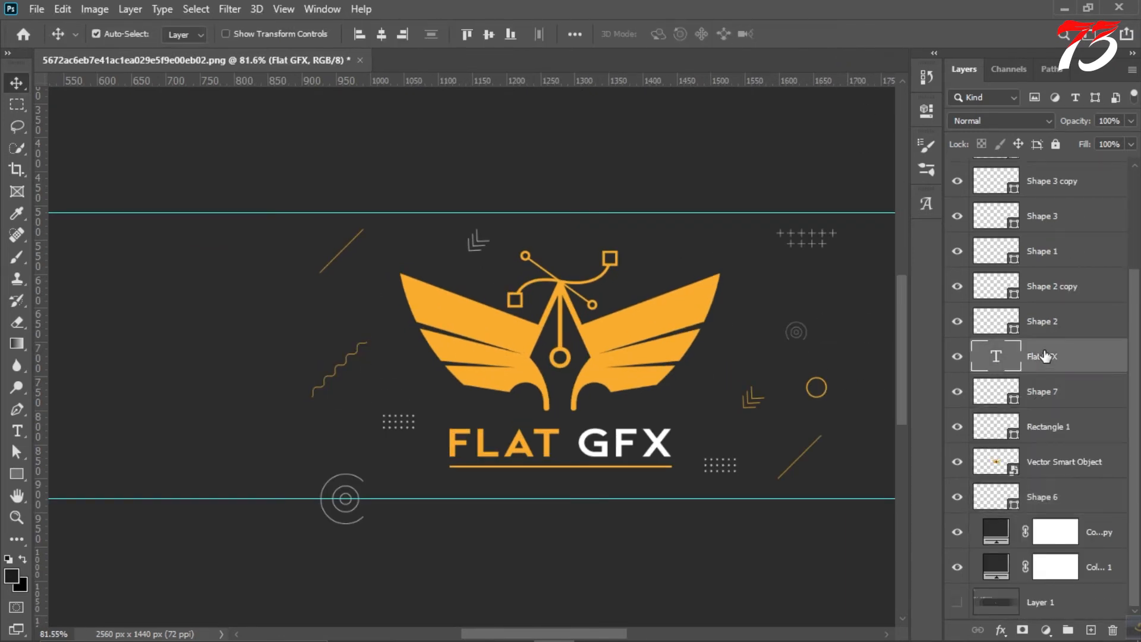
{"action": "scroll", "coordinate": [1040, 357], "scroll_direction": "up", "scroll_amount": 4}
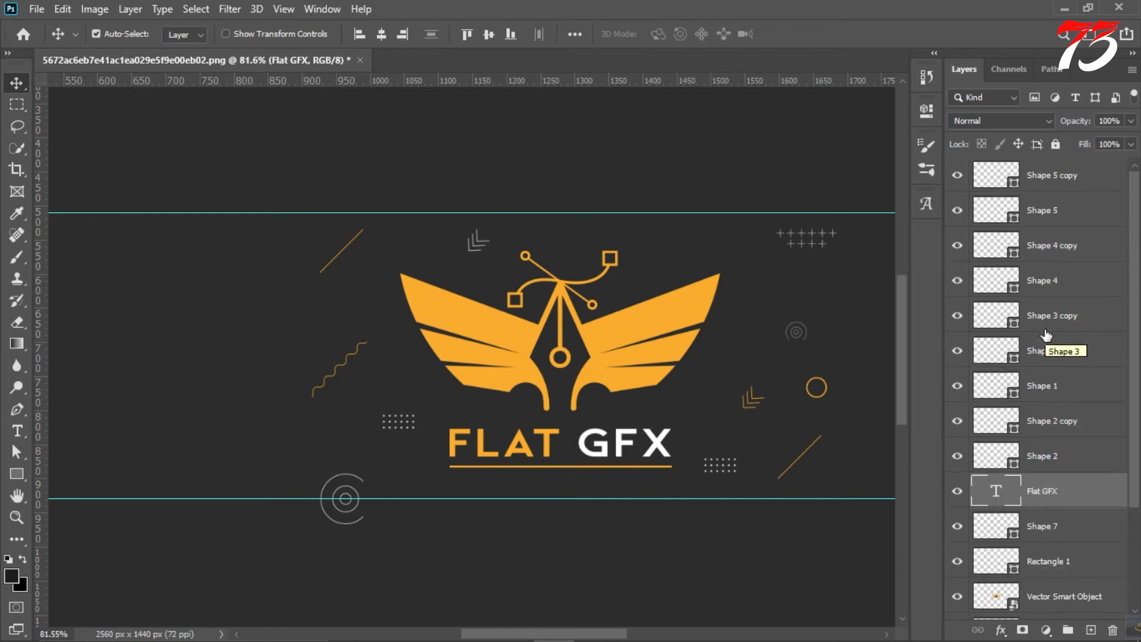
{"action": "left_click", "coordinate": [1049, 176]}
{"action": "key", "text": "ctrl+t"}
{"action": "key", "text": "Return"}
{"action": "left_click", "coordinate": [1027, 210]}
{"action": "key", "text": "ctrl+t"}
{"action": "left_click", "coordinate": [828, 35]}
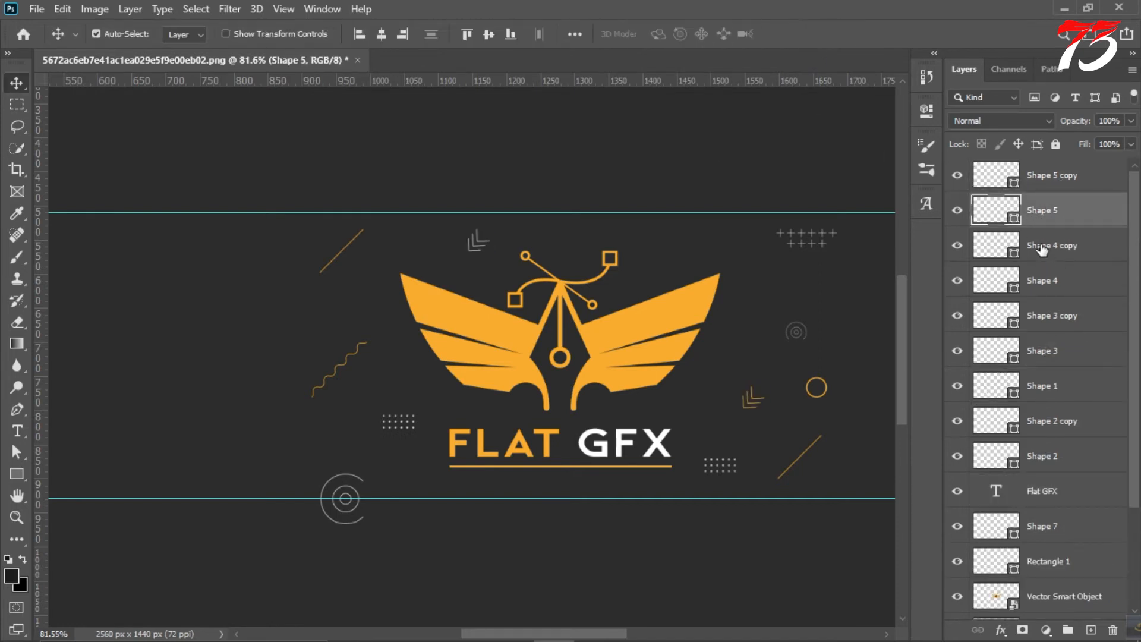
{"action": "key", "text": "alt+["}
{"action": "key", "text": "ctrl+t"}
{"action": "left_click", "coordinate": [828, 34]}
{"action": "left_click", "coordinate": [1052, 281]}
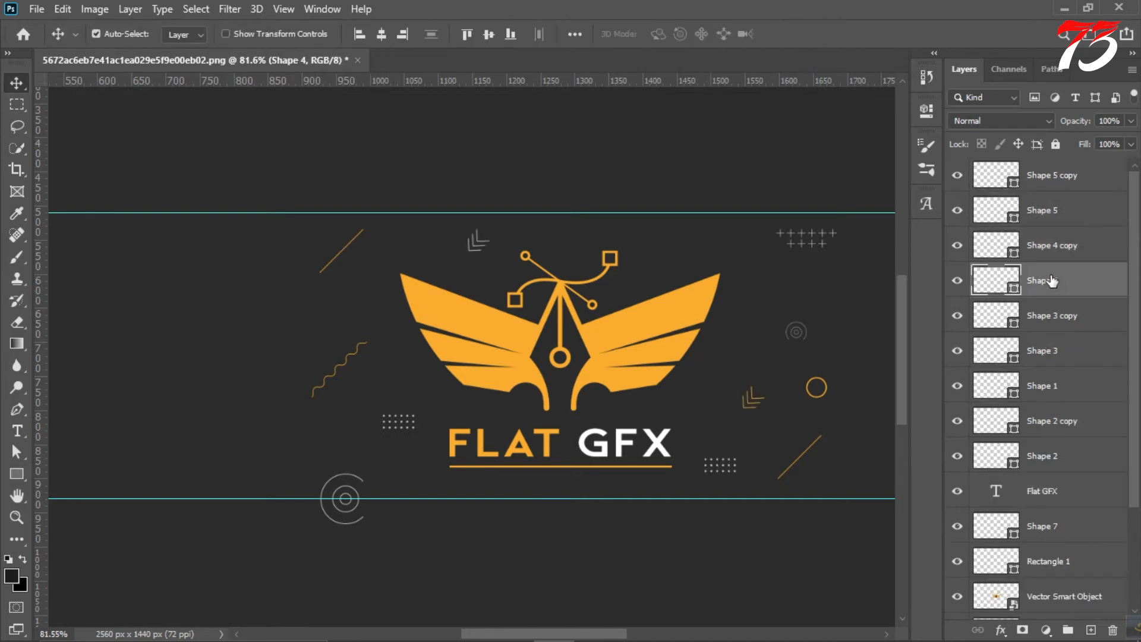
{"action": "key", "text": "ctrl+t"}
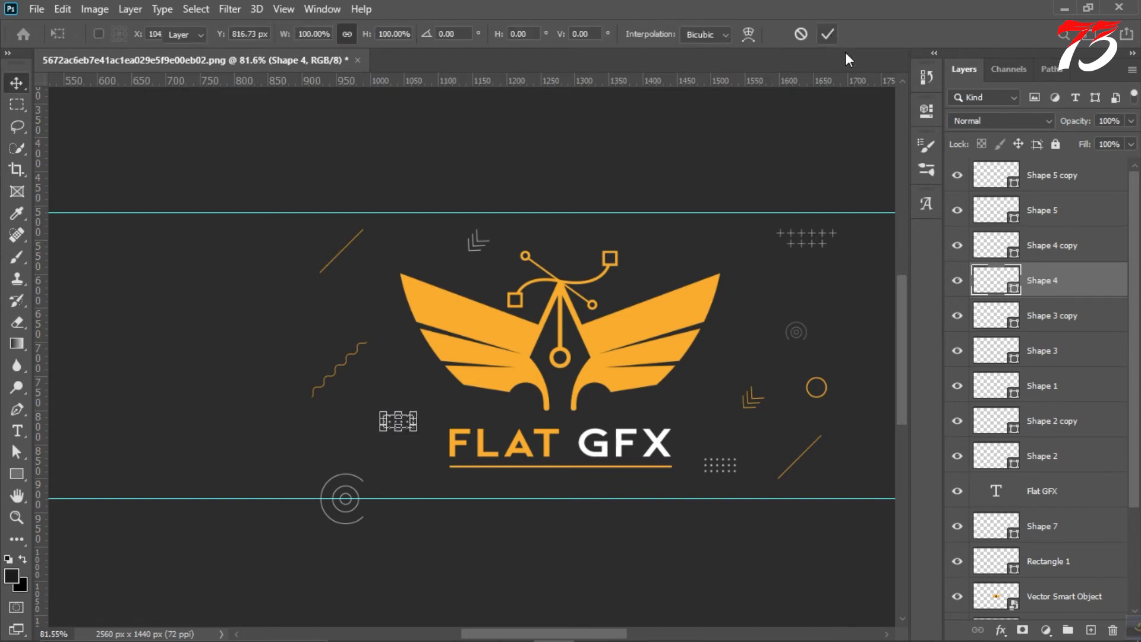
{"action": "left_click", "coordinate": [827, 34]}
{"action": "left_click", "coordinate": [1049, 420]}
{"action": "key", "text": "ctrl+t"}
{"action": "left_click", "coordinate": [828, 35]}
{"action": "left_click", "coordinate": [1043, 385]}
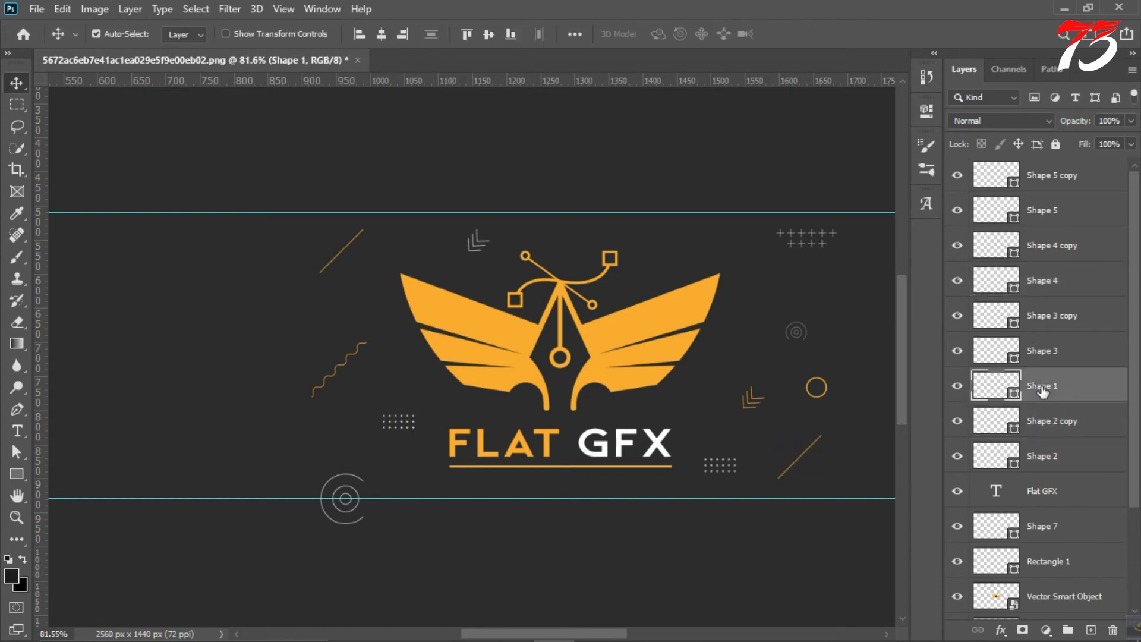
{"action": "key", "text": "ctrl+t"}
{"action": "left_click", "coordinate": [827, 34]}
Shrink the Shape 3 concentric circles to about half size and move them up so they sit above the lower guide.
{"action": "left_click", "coordinate": [1040, 352]}
{"action": "key", "text": "ctrl+t"}
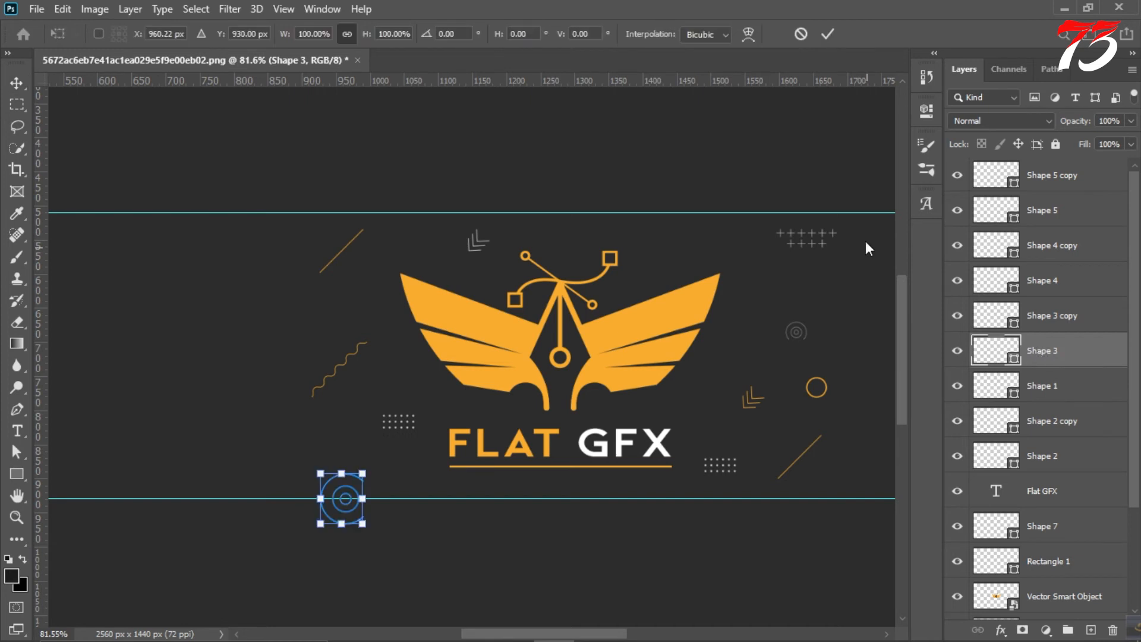
{"action": "left_click", "coordinate": [828, 34]}
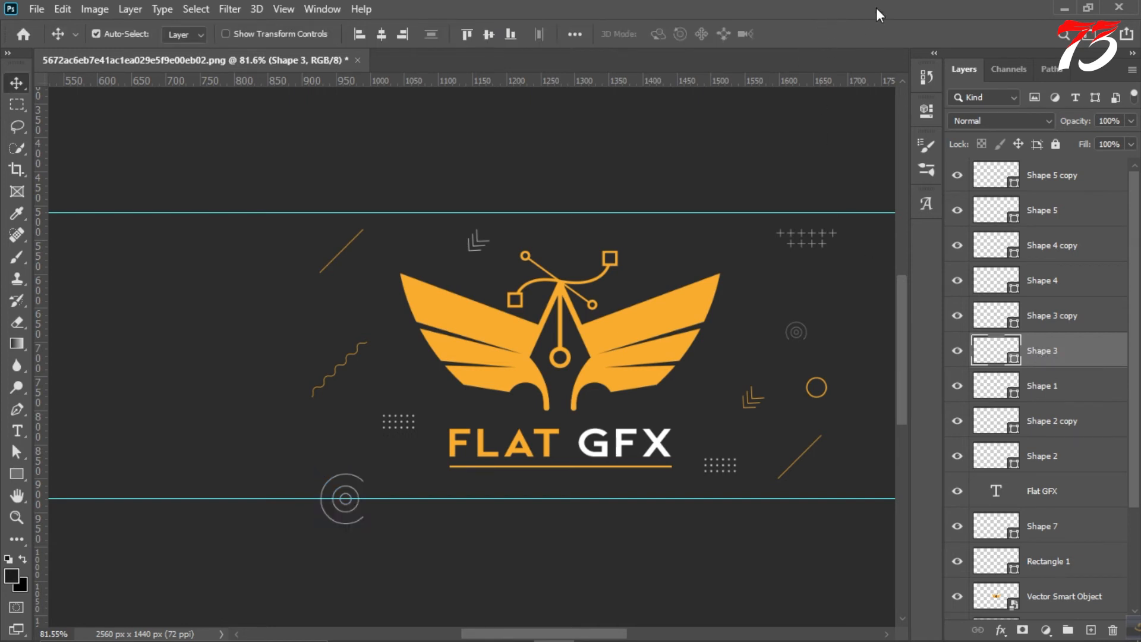
{"action": "key", "text": "ctrl+t"}
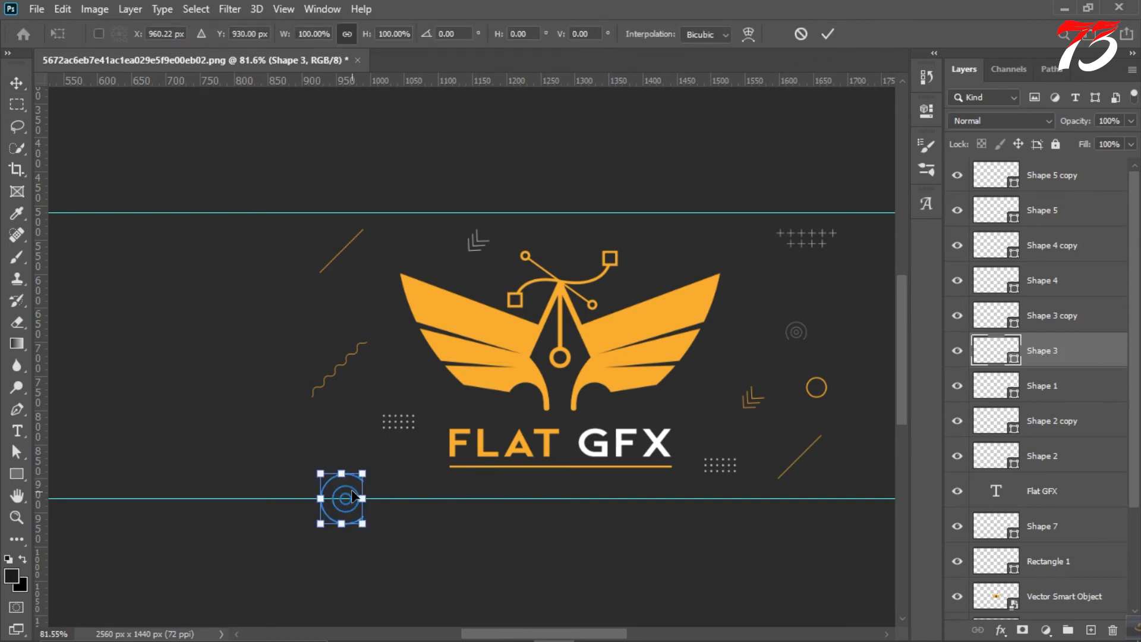
{"action": "left_click_drag", "start_coordinate": [352, 491], "coordinate": [359, 465]}
{"action": "left_click", "coordinate": [828, 34]}
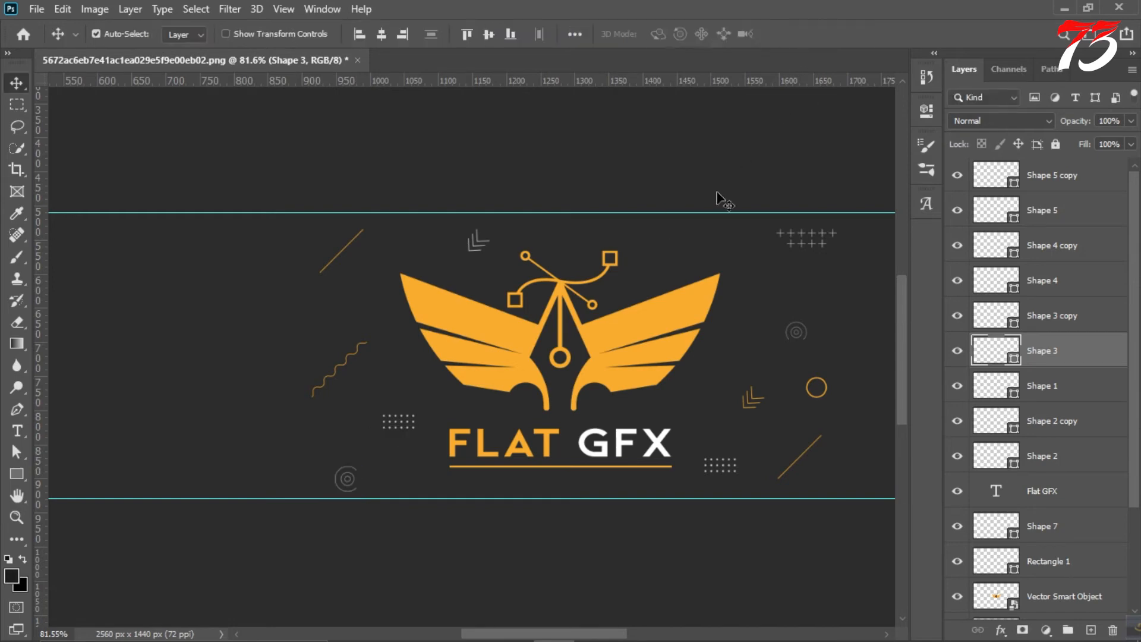
Examine the balance of the decorative shapes around the logo, from the whole canvas to the area between the guides.
{"action": "scroll", "coordinate": [392, 360], "scroll_direction": "down", "scroll_amount": 6}
{"action": "scroll", "coordinate": [436, 315], "scroll_direction": "up", "scroll_amount": 3}
{"action": "scroll", "coordinate": [425, 323], "scroll_direction": "down", "scroll_amount": 4}
{"action": "scroll", "coordinate": [445, 355], "scroll_direction": "up", "scroll_amount": 5}
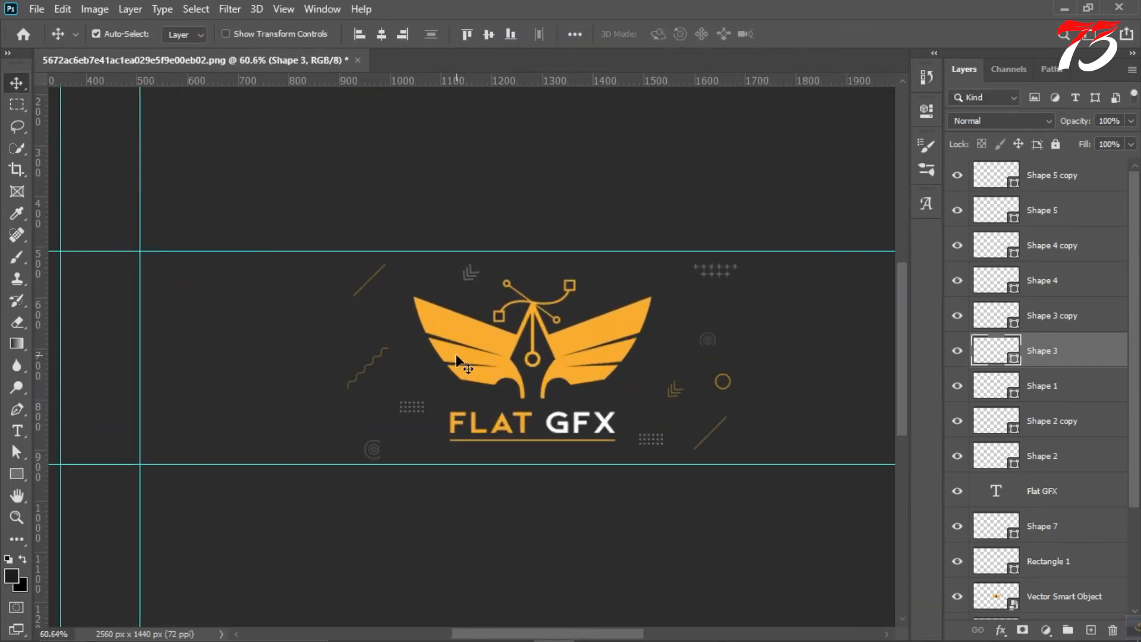
{"action": "scroll", "coordinate": [527, 395], "scroll_direction": "down", "scroll_amount": 3}
{"action": "scroll", "coordinate": [530, 585], "scroll_direction": "up", "scroll_amount": 2}
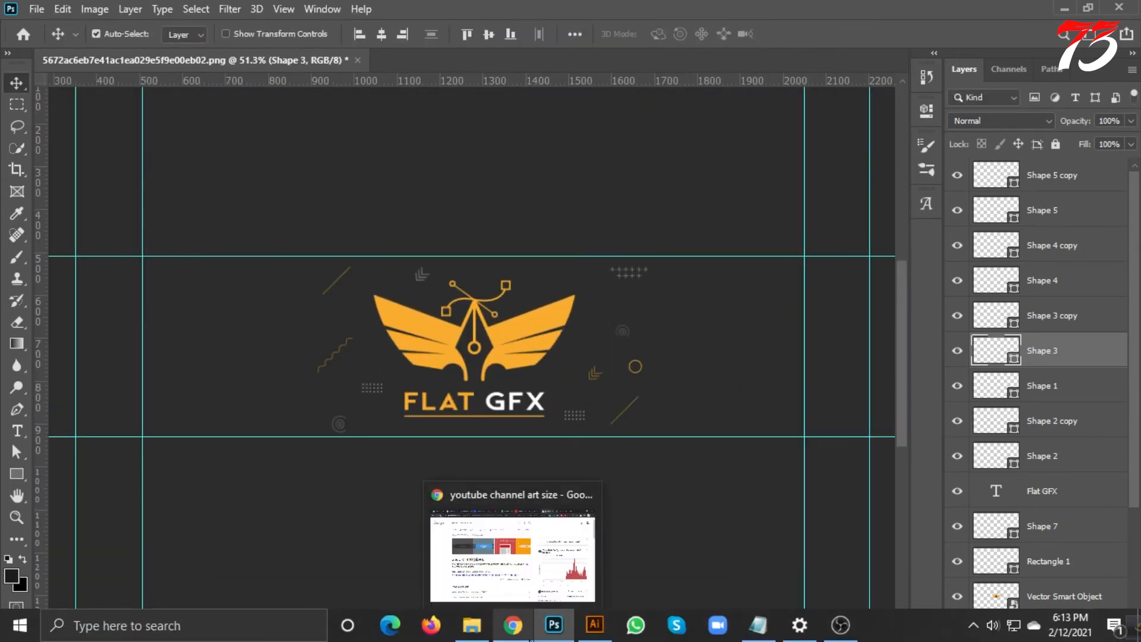
{"action": "left_click", "coordinate": [594, 635]}
{"action": "left_click", "coordinate": [554, 636]}
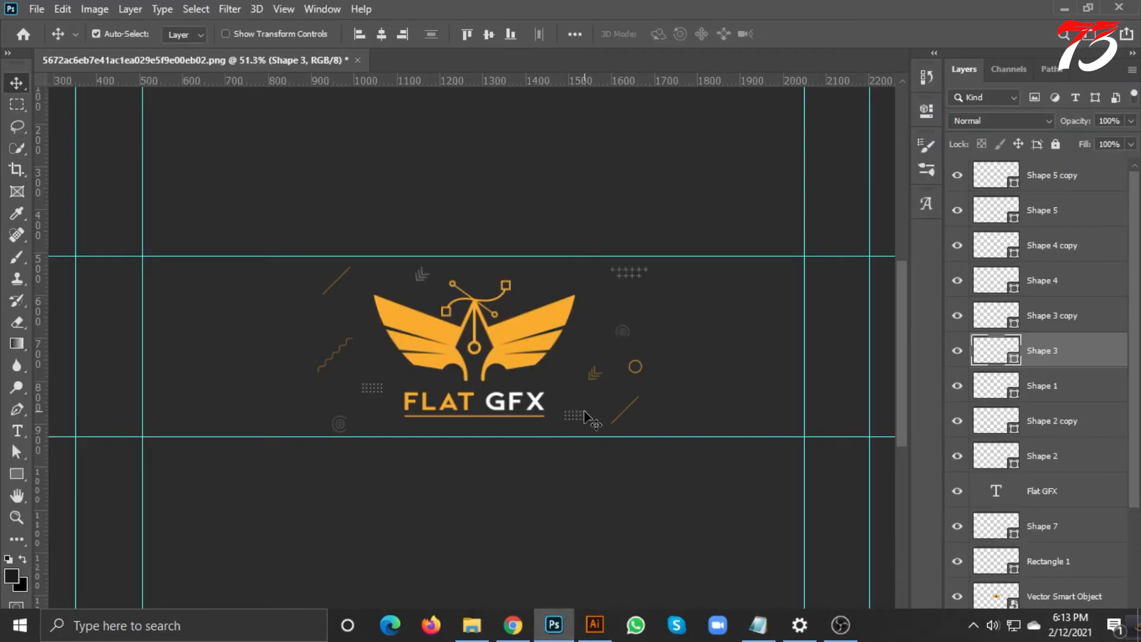
{"action": "left_click", "coordinate": [559, 218]}
{"action": "scroll", "coordinate": [535, 222], "scroll_direction": "down", "scroll_amount": 3}
{"action": "scroll", "coordinate": [404, 233], "scroll_direction": "up", "scroll_amount": 2}
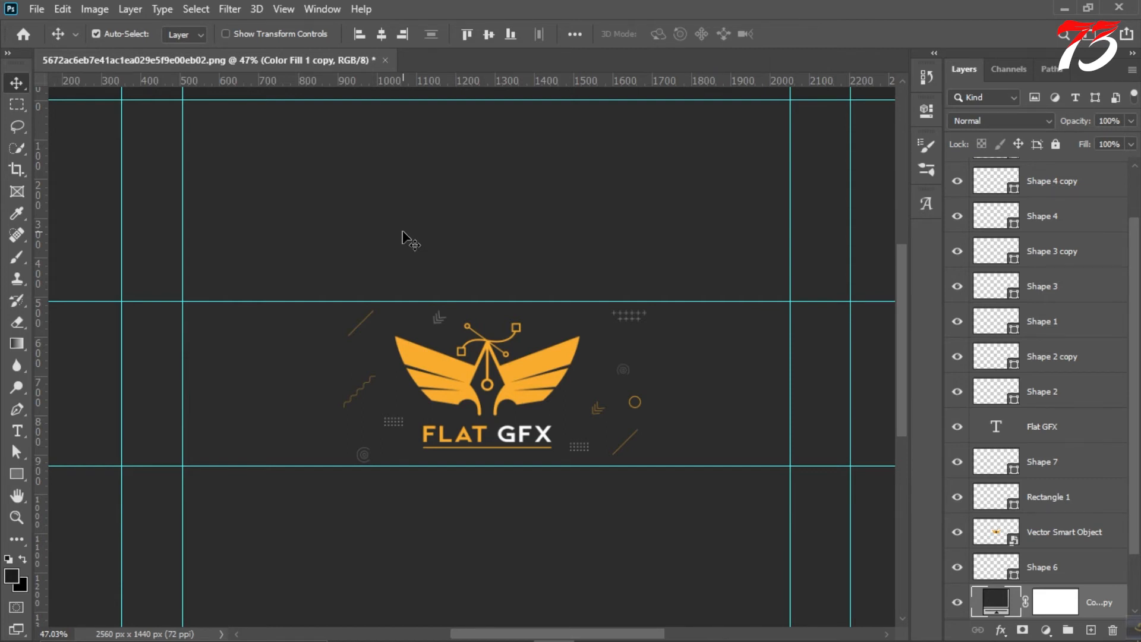
{"action": "scroll", "coordinate": [440, 261], "scroll_direction": "down", "scroll_amount": 3}
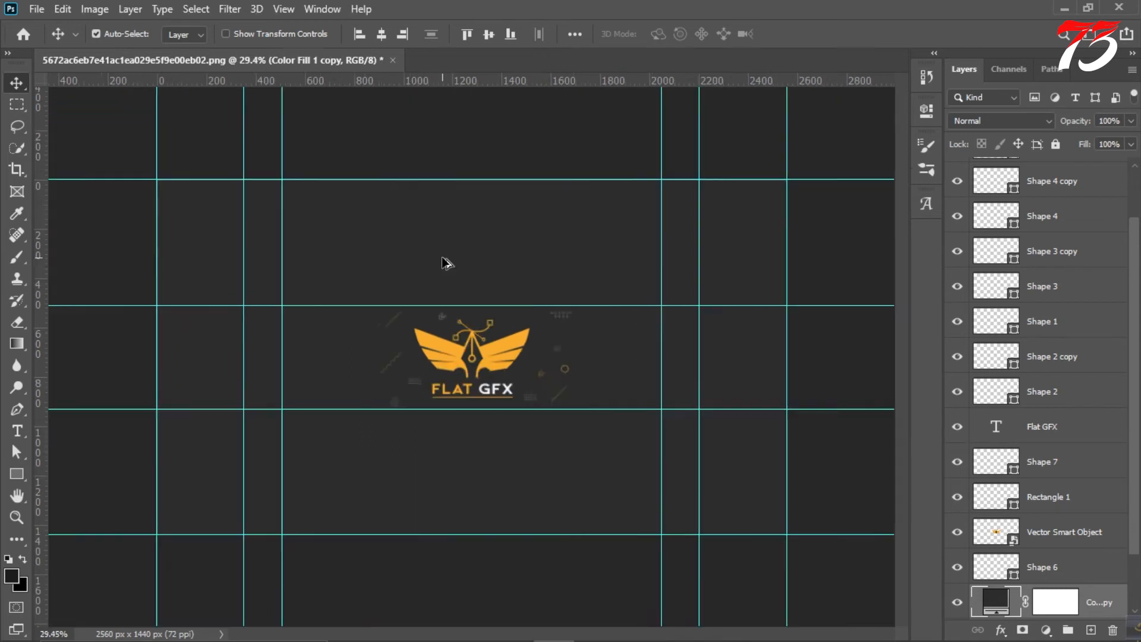
{"action": "scroll", "coordinate": [389, 338], "scroll_direction": "up", "scroll_amount": 4}
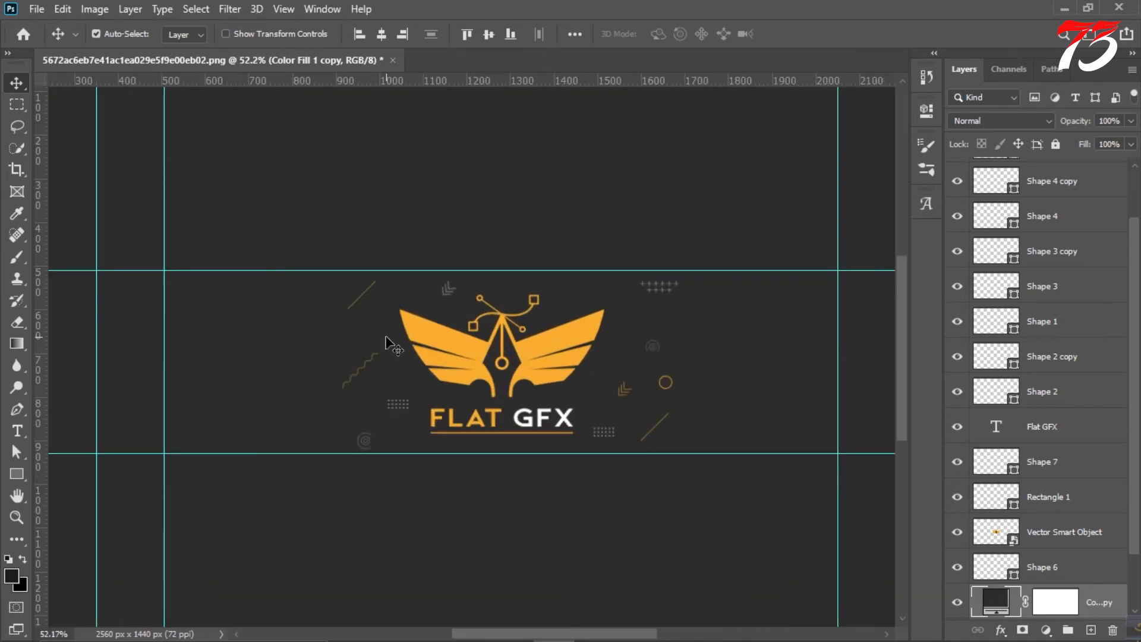
{"action": "scroll", "coordinate": [386, 344], "scroll_direction": "down", "scroll_amount": 2}
{"action": "scroll", "coordinate": [381, 318], "scroll_direction": "up", "scroll_amount": 4}
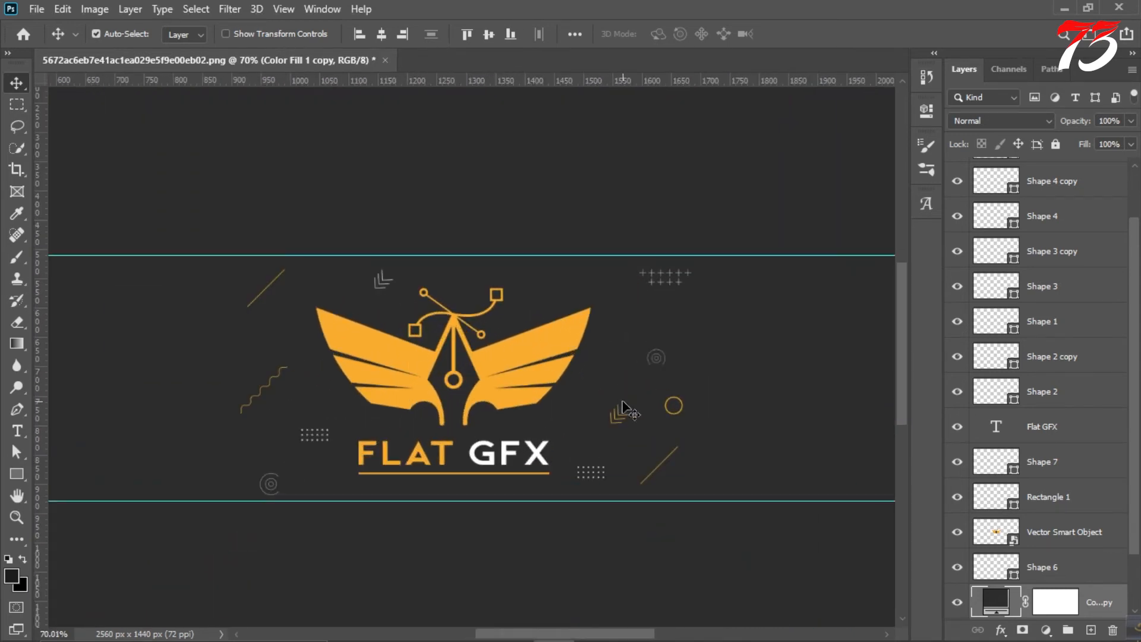
Find the Shape 7 layer with the orange circle outline and duplicate it.
{"action": "left_click", "coordinate": [1069, 213]}
{"action": "scroll", "coordinate": [1058, 214], "scroll_direction": "up", "scroll_amount": 1}
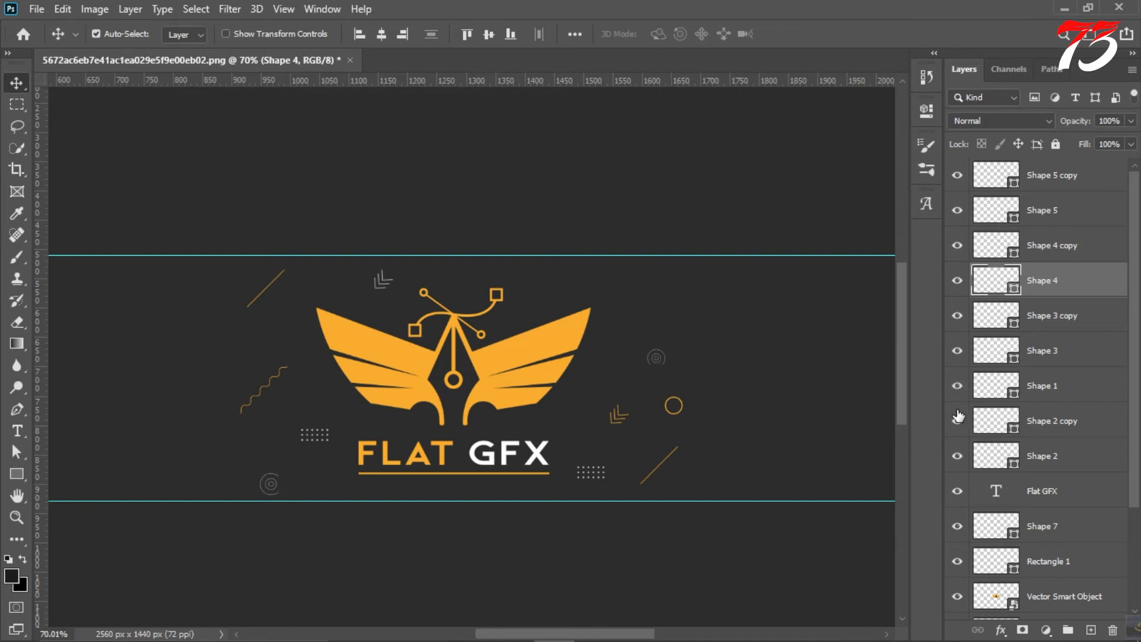
{"action": "left_click", "coordinate": [956, 493]}
{"action": "left_click", "coordinate": [957, 498]}
{"action": "scroll", "coordinate": [959, 495], "scroll_direction": "down", "scroll_amount": 3}
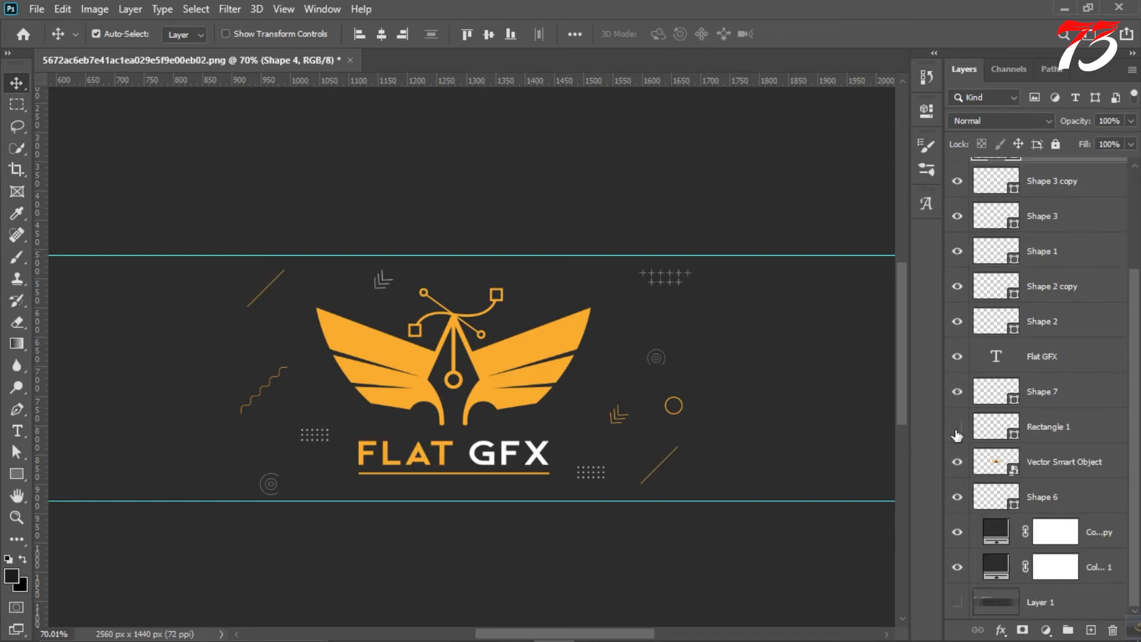
{"action": "left_click", "coordinate": [957, 395]}
{"action": "left_click", "coordinate": [1046, 391]}
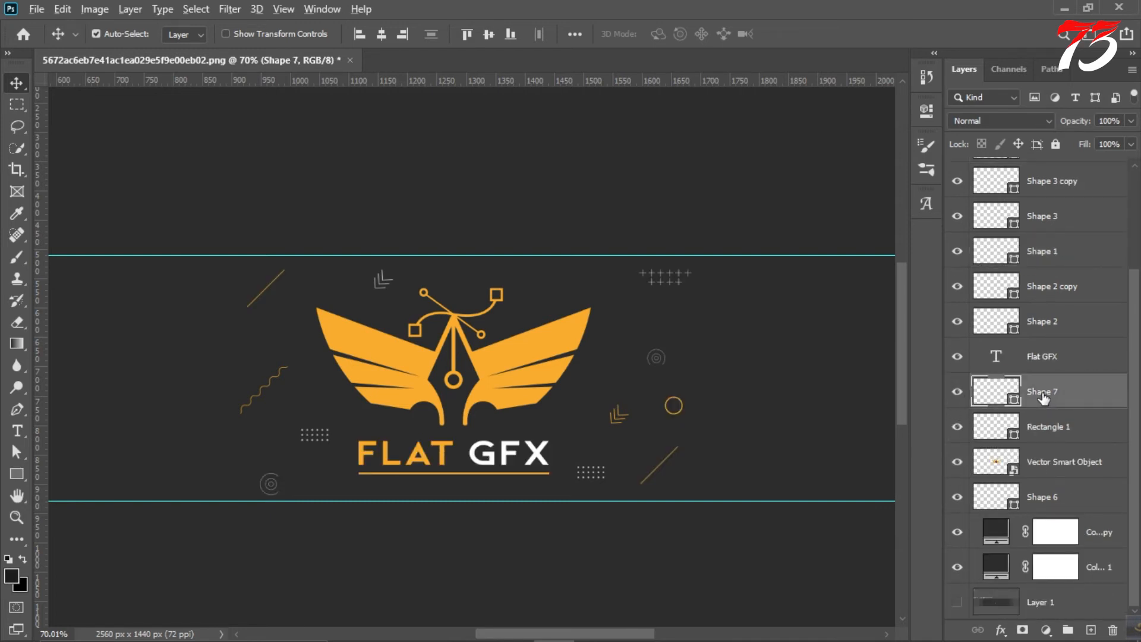
{"action": "key", "text": "ctrl+j"}
Move the duplicated circle outline above the right wing, left of the plus-sign pattern, and make it smaller than the original.
{"action": "key", "text": "ctrl+t"}
{"action": "scroll", "coordinate": [648, 356], "scroll_direction": "up", "scroll_amount": 5}
{"action": "left_click", "coordinate": [827, 33]}
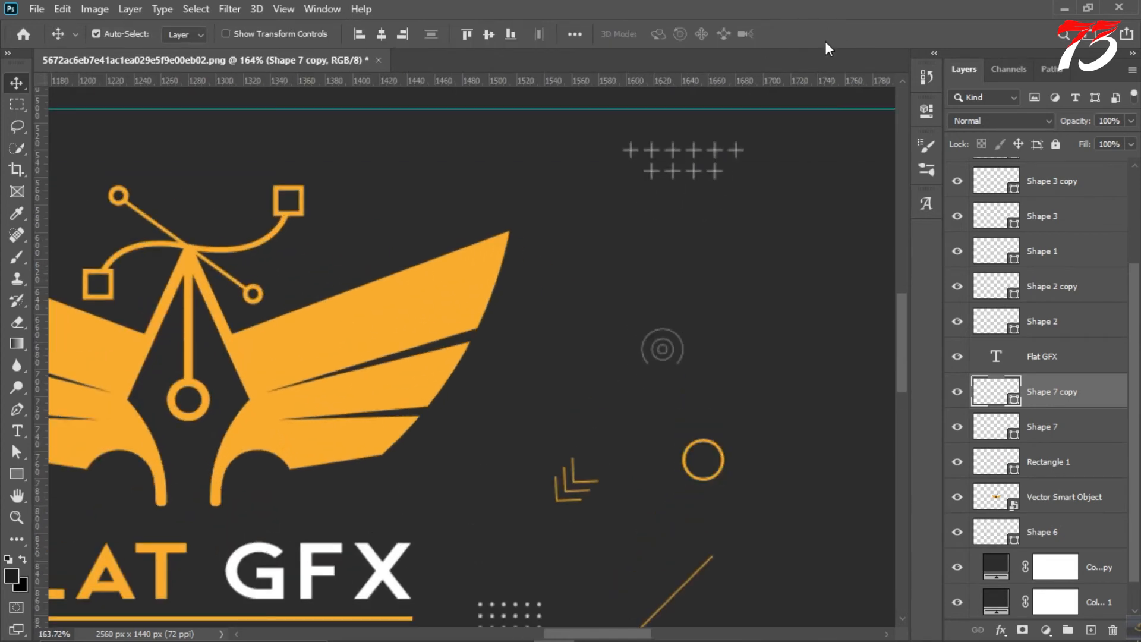
{"action": "left_click_drag", "start_coordinate": [717, 454], "coordinate": [519, 150]}
{"action": "key", "text": "ctrl+t"}
{"action": "key", "text": "Return"}
{"action": "key", "text": "ctrl+0"}
{"action": "scroll", "coordinate": [290, 229], "scroll_direction": "up", "scroll_amount": 1}
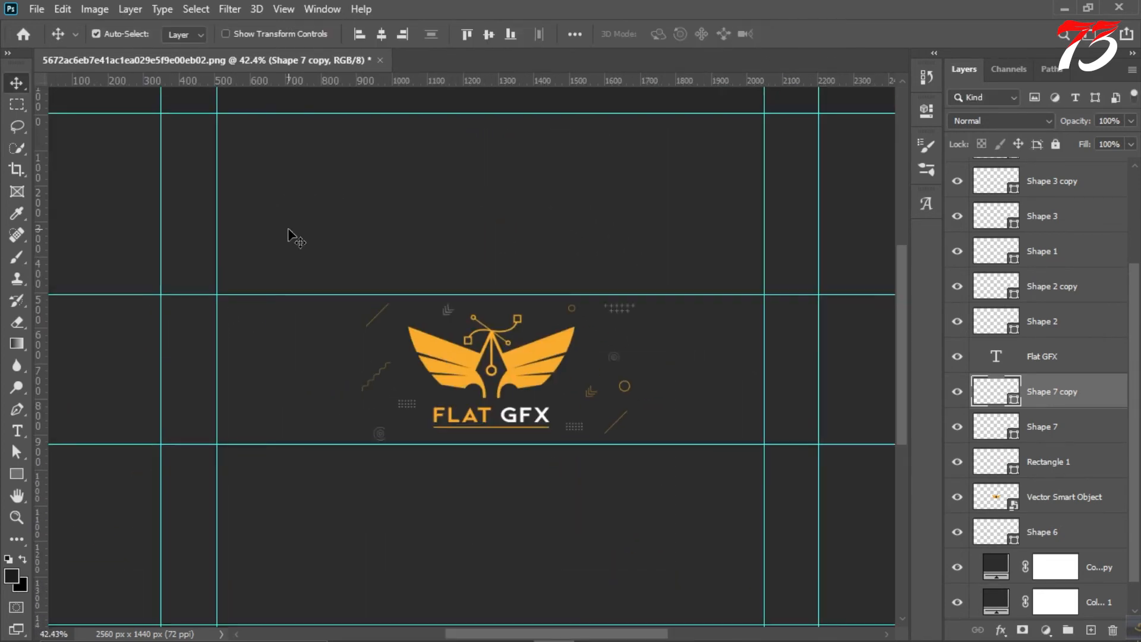
Preview the banner with the guides hidden at several zoom levels, and show the guides again.
{"action": "key", "text": "ctrl+semicolon"}
{"action": "key", "text": "ctrl+minus"}
{"action": "key", "text": "ctrl+minus"}
{"action": "key", "text": "ctrl+minus"}
{"action": "key", "text": "ctrl+plus"}
{"action": "key", "text": "ctrl+plus"}
{"action": "key", "text": "ctrl+plus"}
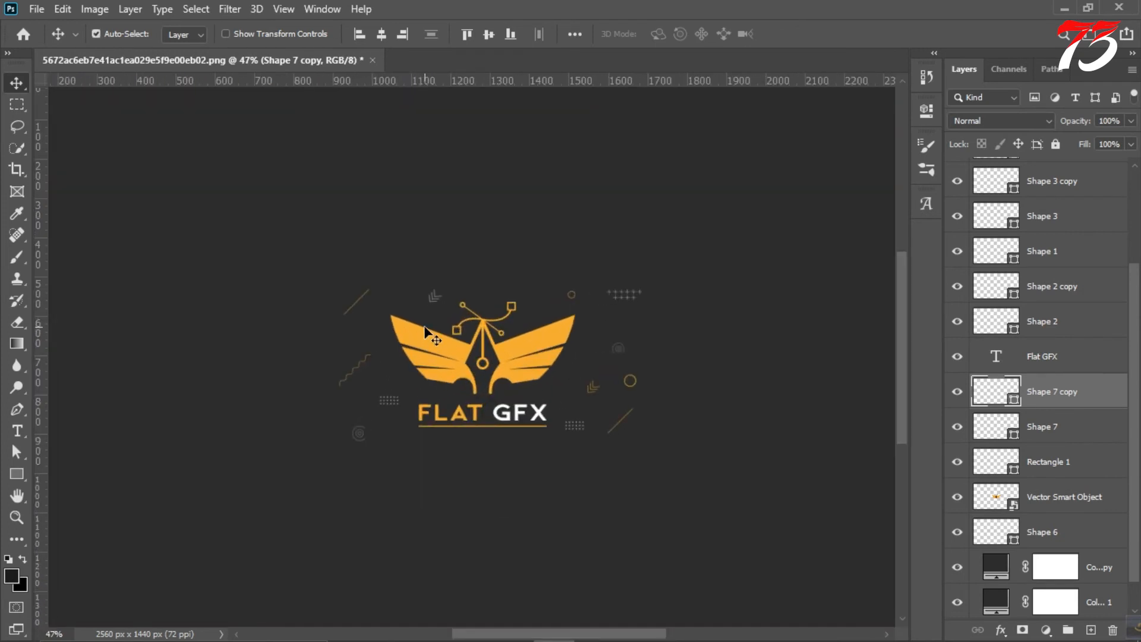
{"action": "key", "text": "ctrl+semicolon"}
Draw a dark rectangle of 2615 x 309 px across the full canvas width, directly above the Color Fill 1 copy layer and behind the logo.
{"action": "left_click", "coordinate": [726, 342]}
{"action": "scroll", "coordinate": [582, 338], "scroll_direction": "right", "scroll_amount": 1}
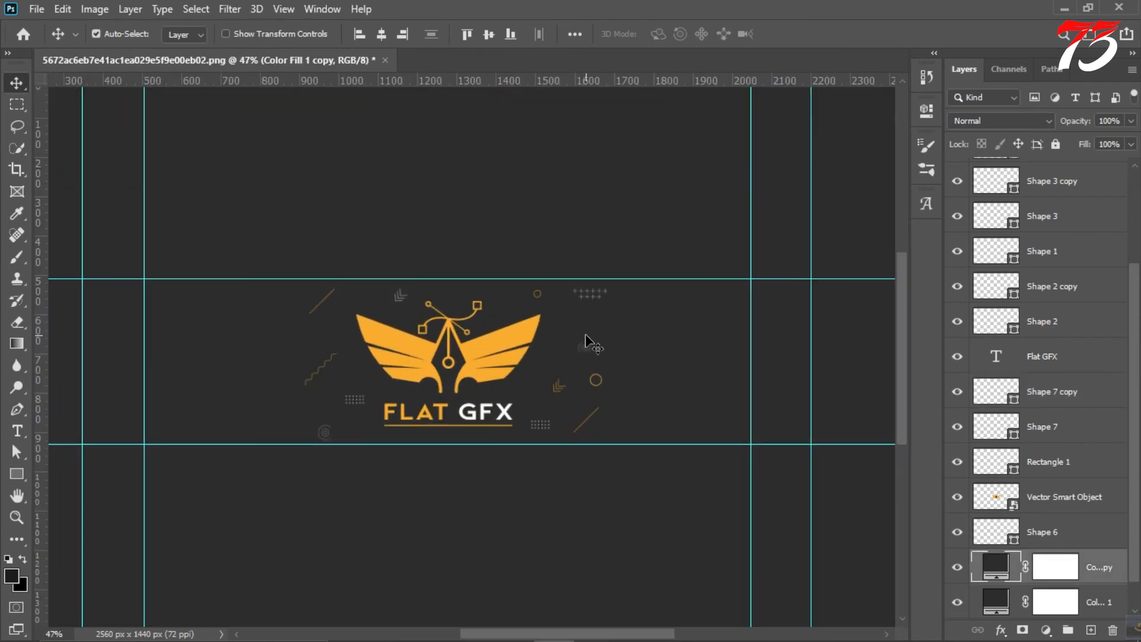
{"action": "left_click", "coordinate": [17, 475]}
{"action": "scroll", "coordinate": [297, 346], "scroll_direction": "down", "scroll_amount": 4}
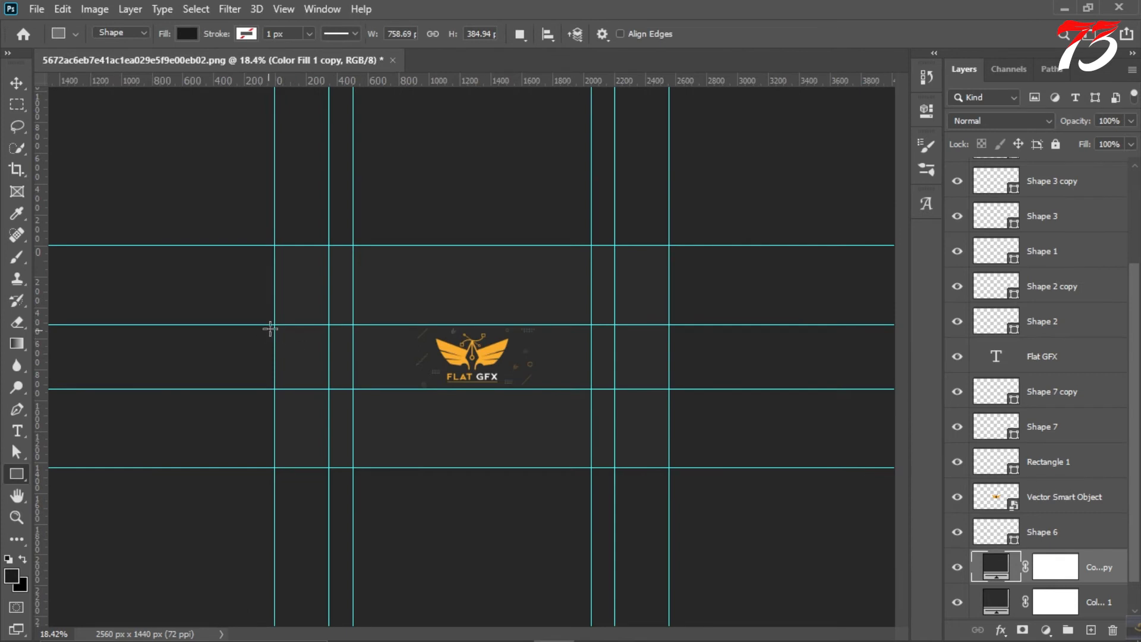
{"action": "left_click_drag", "start_coordinate": [266, 332], "coordinate": [675, 380]}
{"action": "scroll", "coordinate": [676, 380], "scroll_direction": "up", "scroll_amount": 2}
{"action": "left_click", "coordinate": [17, 83]}
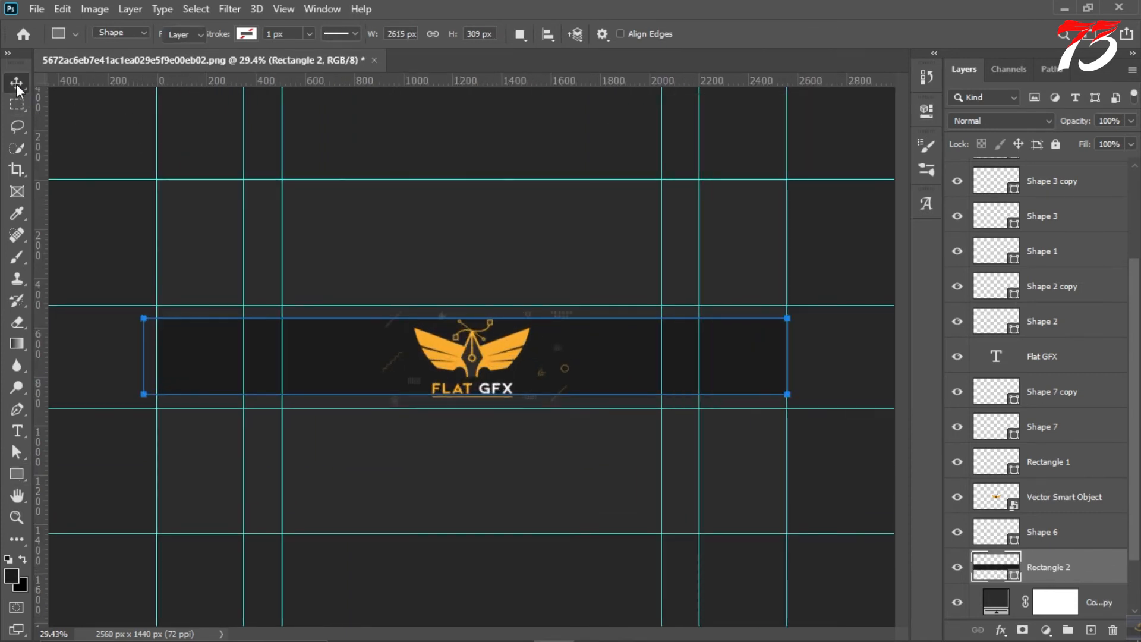
{"action": "left_click", "coordinate": [118, 117]}
{"action": "key", "text": "ctrl+semicolon"}
{"action": "key", "text": "ctrl+semicolon"}
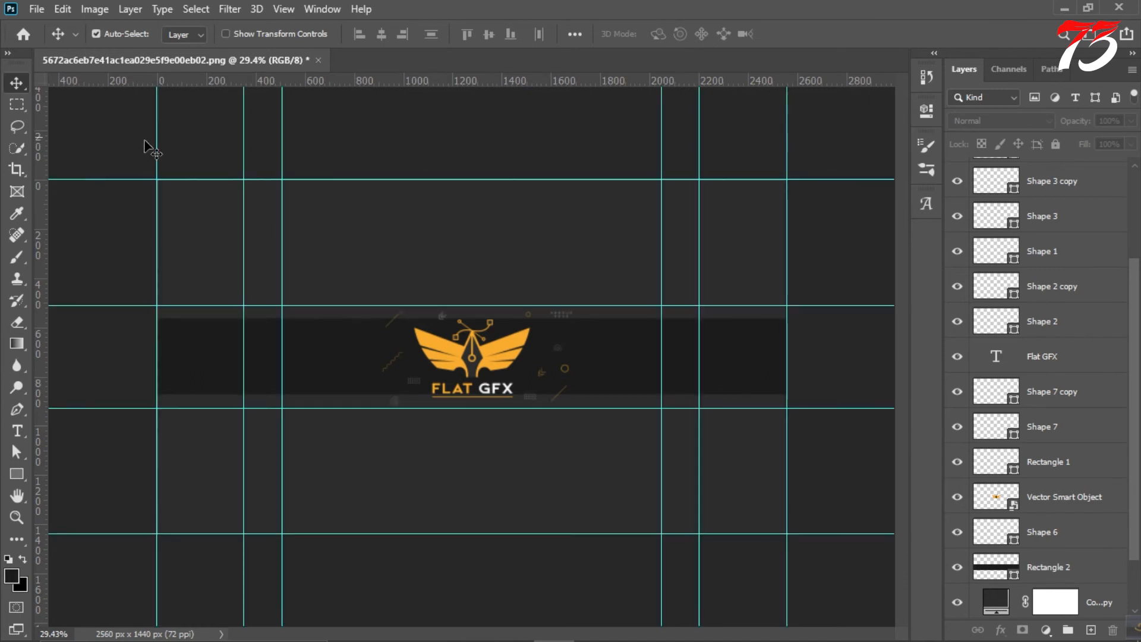
{"action": "scroll", "coordinate": [565, 334], "scroll_direction": "up", "scroll_amount": 7}
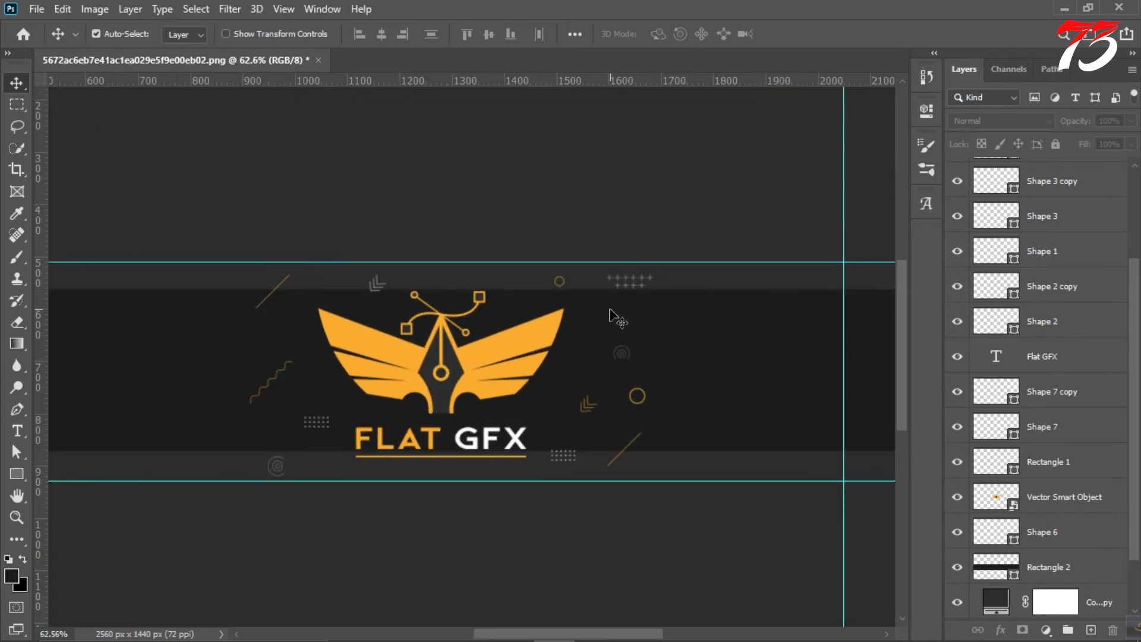
{"action": "scroll", "coordinate": [612, 318], "scroll_direction": "down", "scroll_amount": 4}
Recolor the Rectangle 2 band to a dark gray only slightly darker than the banner background.
{"action": "left_click", "coordinate": [998, 565]}
{"action": "double_click", "coordinate": [1015, 579]}
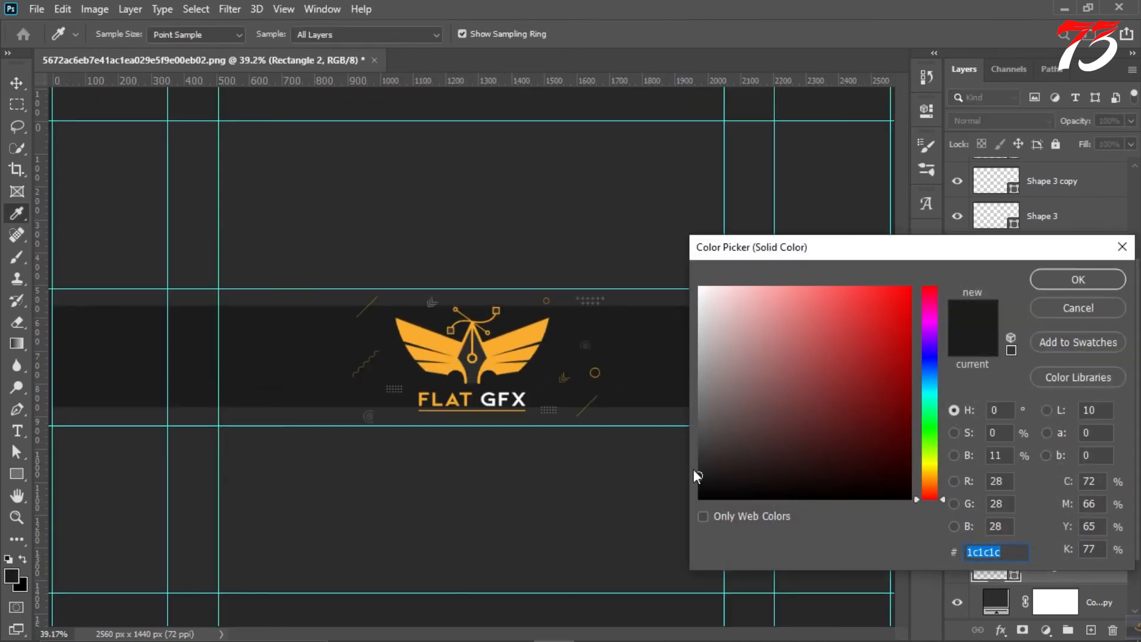
{"action": "left_click", "coordinate": [691, 462]}
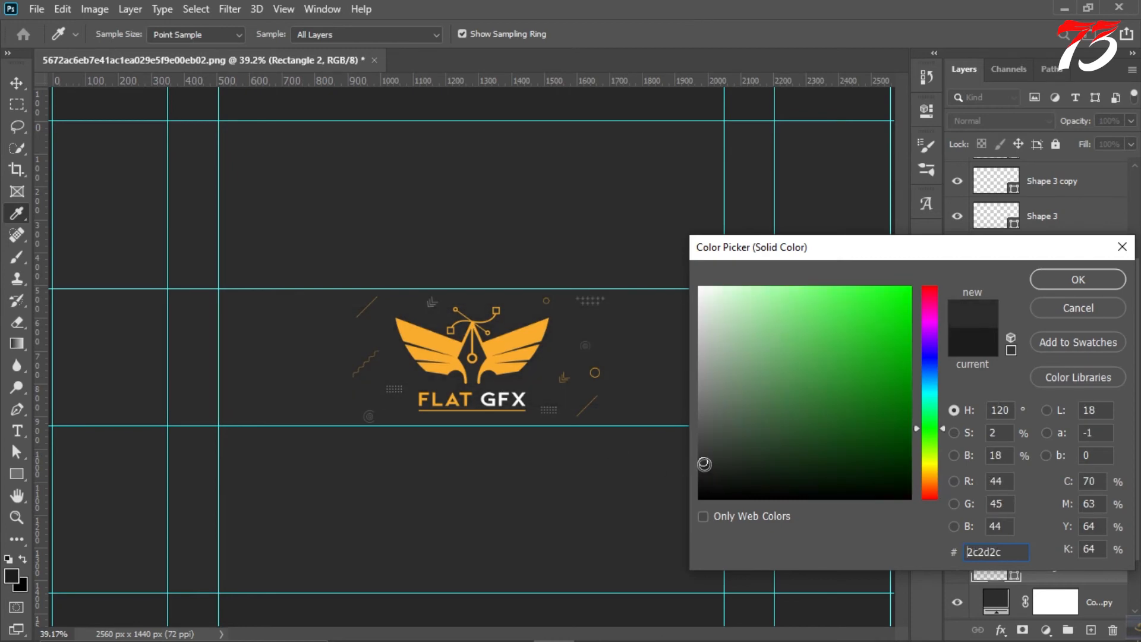
{"action": "left_click_drag", "start_coordinate": [704, 464], "coordinate": [705, 467]}
{"action": "key", "text": "Return"}
Check how the recolored band looks behind the logo and shapes, with the guides hidden and shown.
{"action": "key", "text": "v"}
{"action": "key", "text": "ctrl+semicolon"}
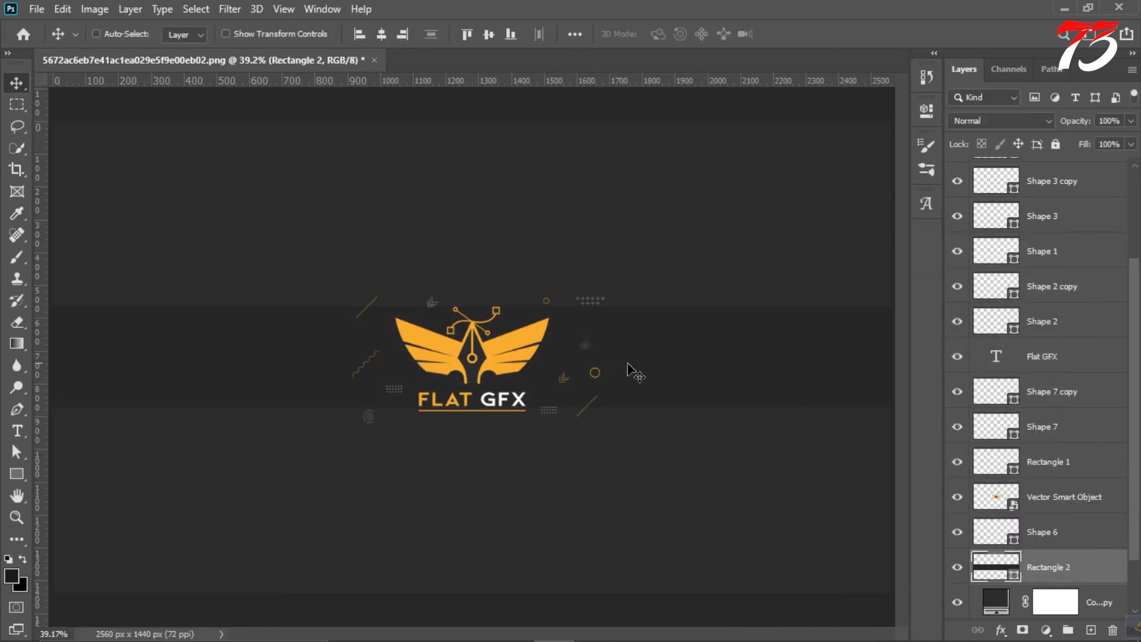
{"action": "scroll", "coordinate": [424, 355], "scroll_direction": "down", "scroll_amount": 6}
{"action": "scroll", "coordinate": [441, 351], "scroll_direction": "up", "scroll_amount": 11}
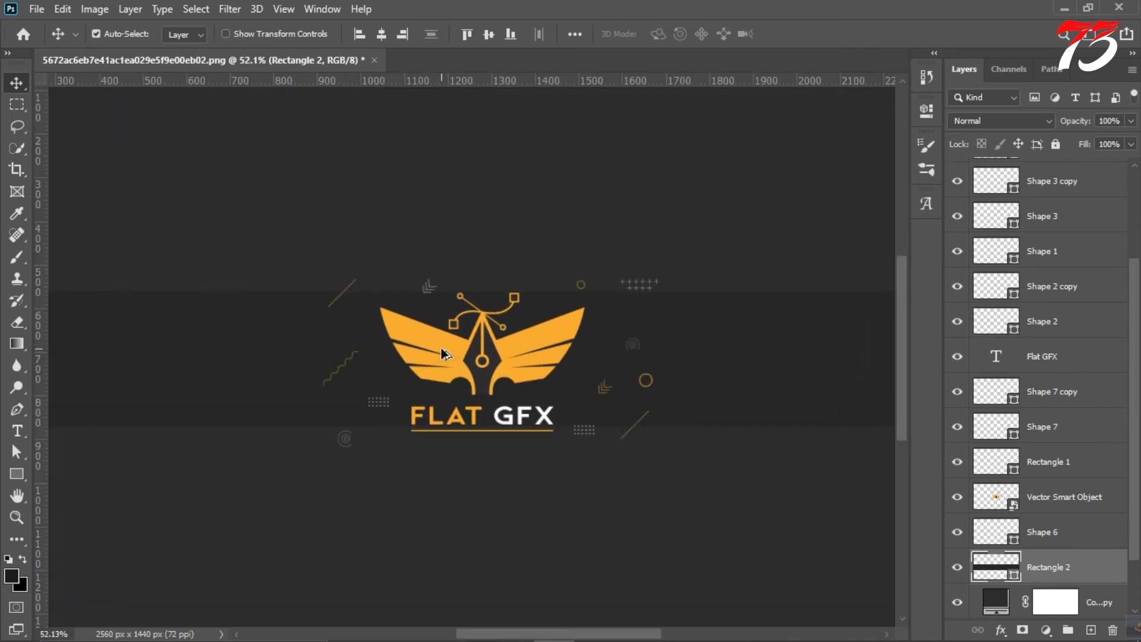
{"action": "key", "text": "ctrl+semicolon"}
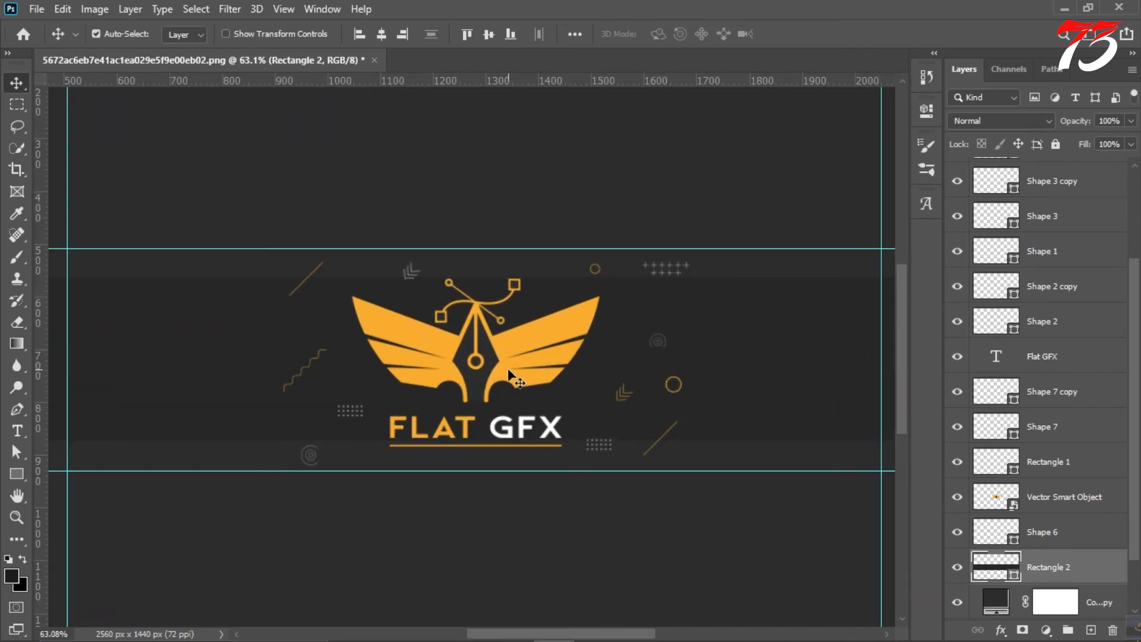
{"action": "scroll", "coordinate": [508, 369], "scroll_direction": "down", "scroll_amount": 10}
{"action": "key", "text": "ctrl+semicolon"}
{"action": "scroll", "coordinate": [489, 372], "scroll_direction": "up", "scroll_amount": 10}
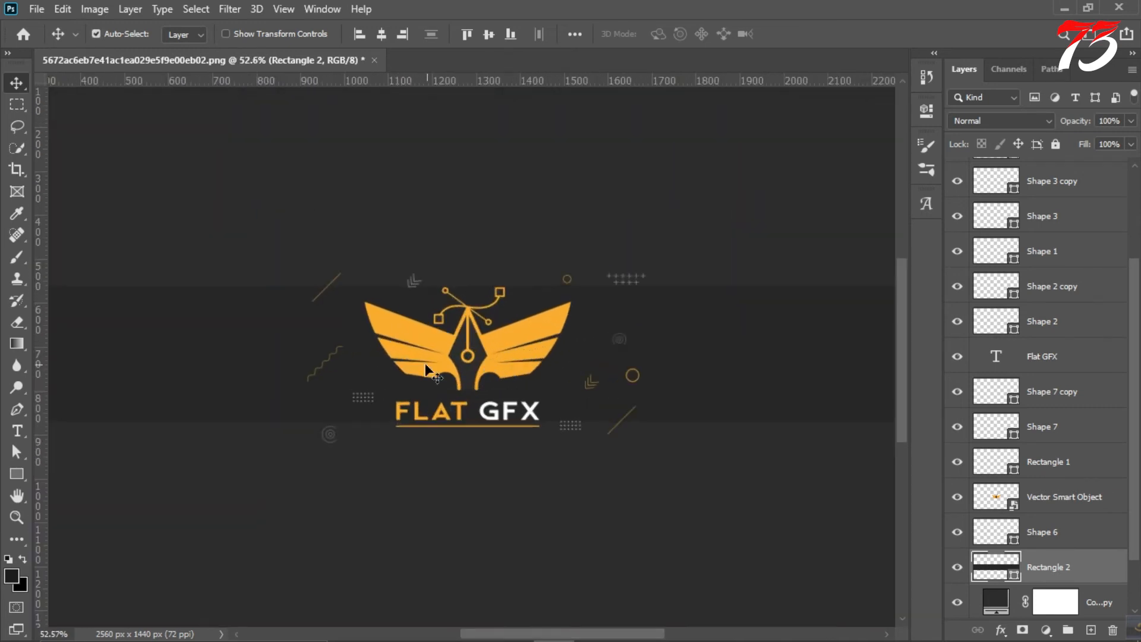
Show the guides again and select the Color Fill 1 copy background layer.
{"action": "key", "text": "ctrl+semicolon"}
{"action": "scroll", "coordinate": [428, 363], "scroll_direction": "down", "scroll_amount": 1}
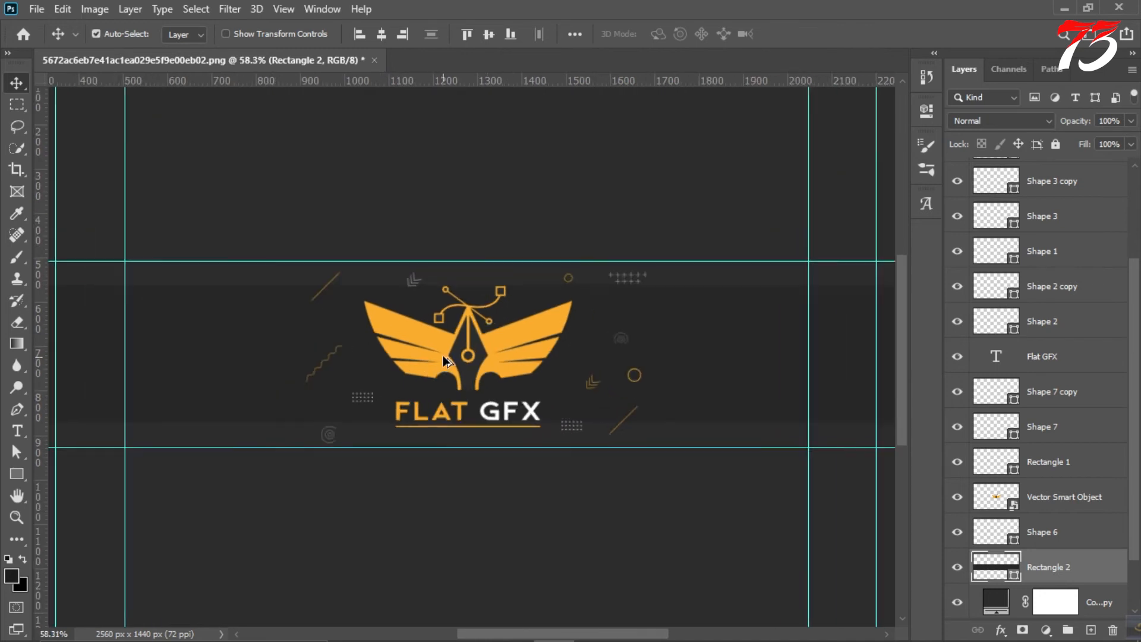
{"action": "left_click", "coordinate": [16, 474]}
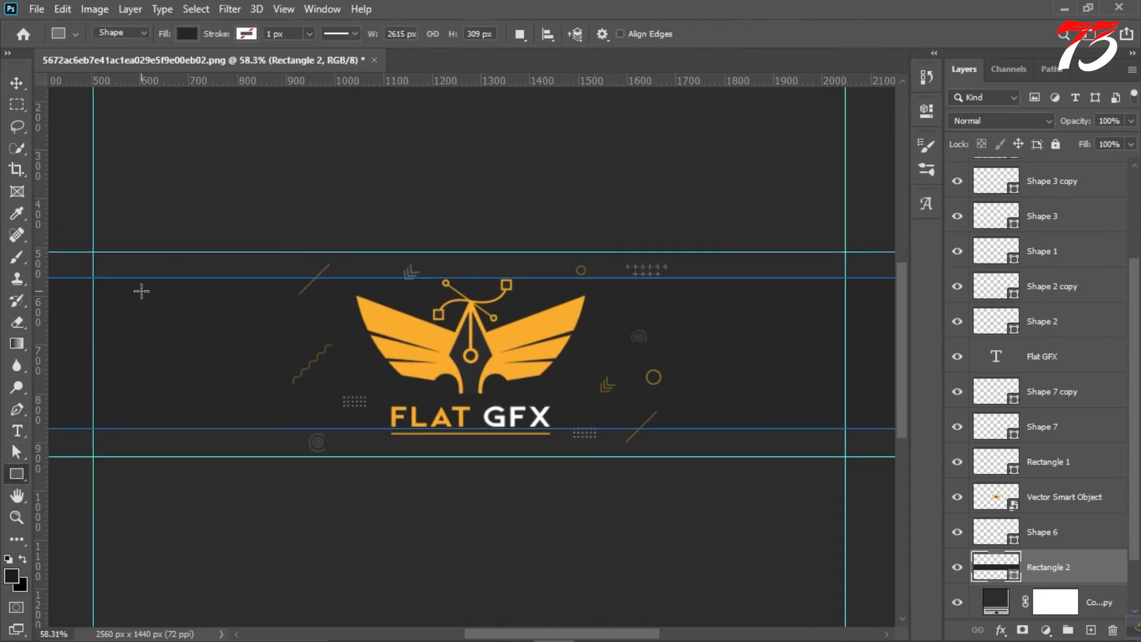
{"action": "left_click", "coordinate": [13, 95]}
{"action": "left_click", "coordinate": [113, 202]}
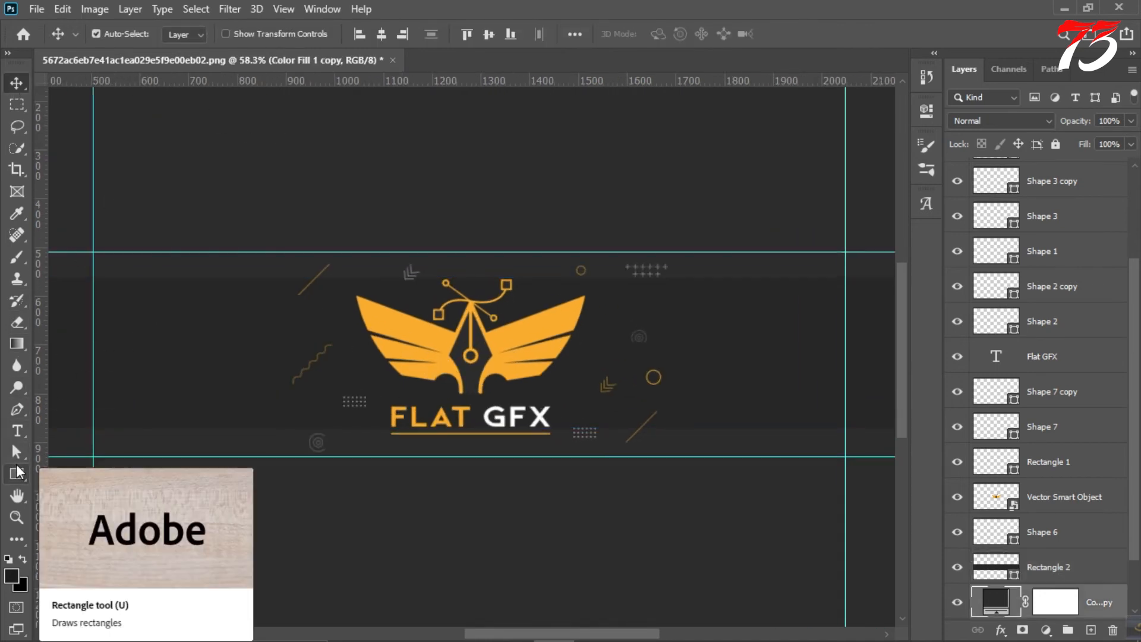
Open the Illustrator file Channel End Srceen from the Brand bord design folder on New Volume (I:).
{"action": "mouse_move", "coordinate": [444, 639]}
{"action": "left_click", "coordinate": [471, 625]}
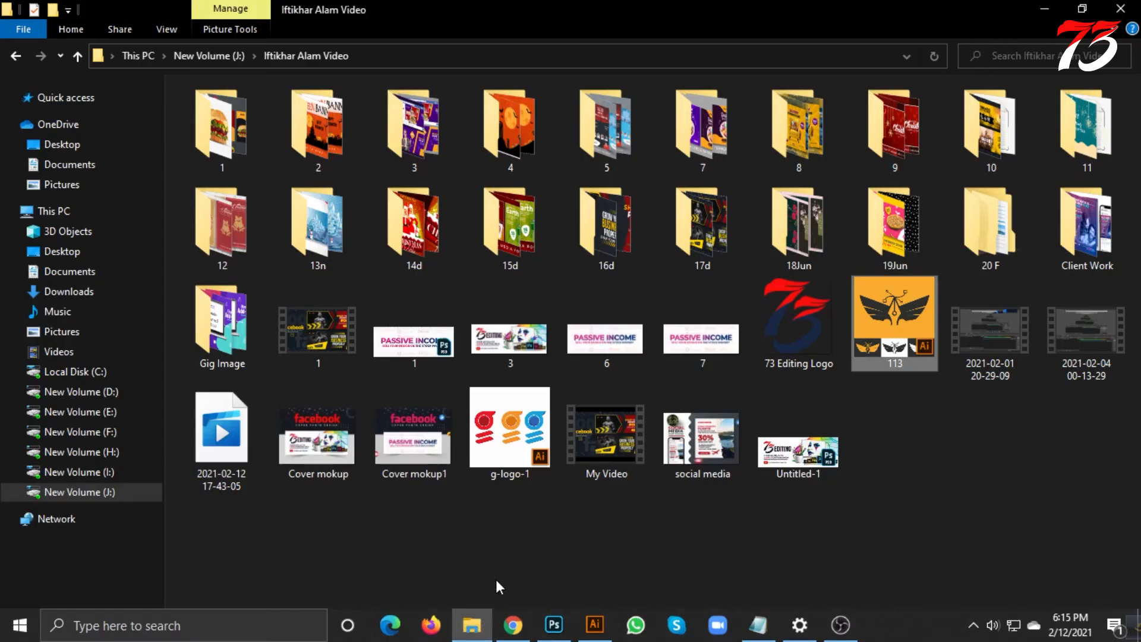
{"action": "left_click", "coordinate": [89, 472]}
{"action": "double_click", "coordinate": [597, 177]}
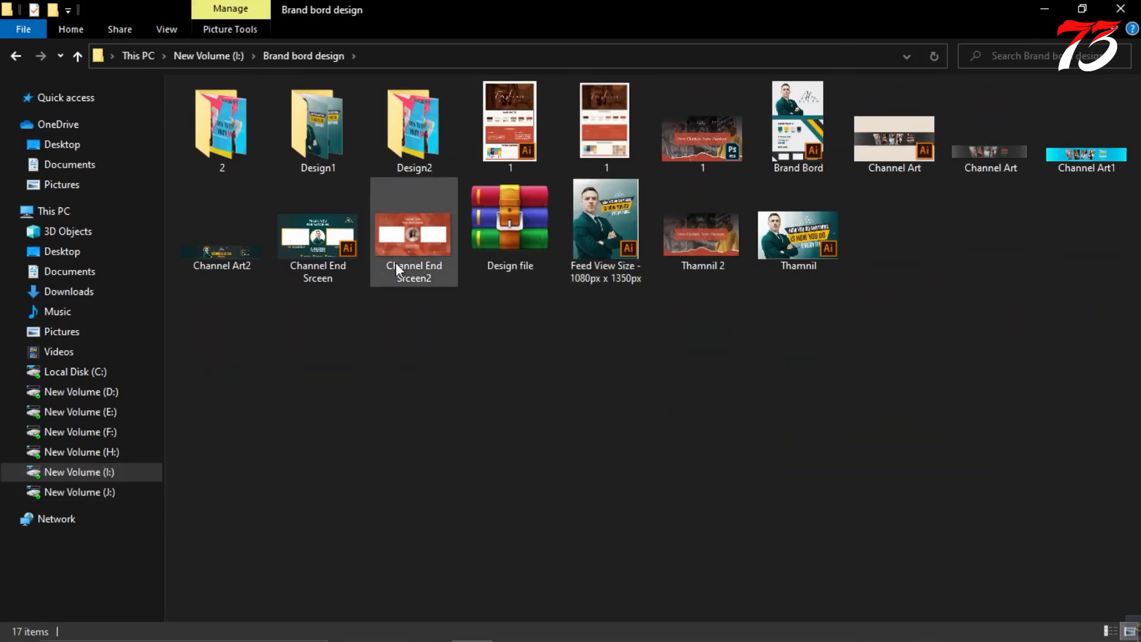
{"action": "double_click", "coordinate": [348, 251]}
{"action": "scroll", "coordinate": [524, 407], "scroll_direction": "up", "scroll_amount": 3}
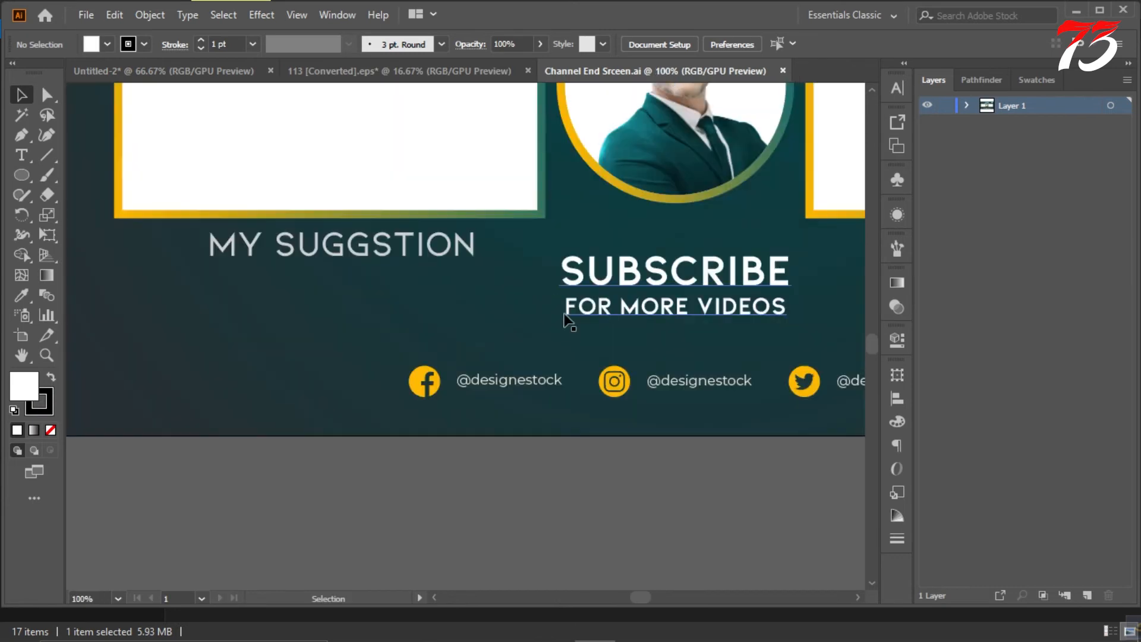
Ungroup the row of social media icons and handles at the bottom of the end screen.
{"action": "left_click", "coordinate": [476, 306]}
{"action": "left_click", "coordinate": [487, 371]}
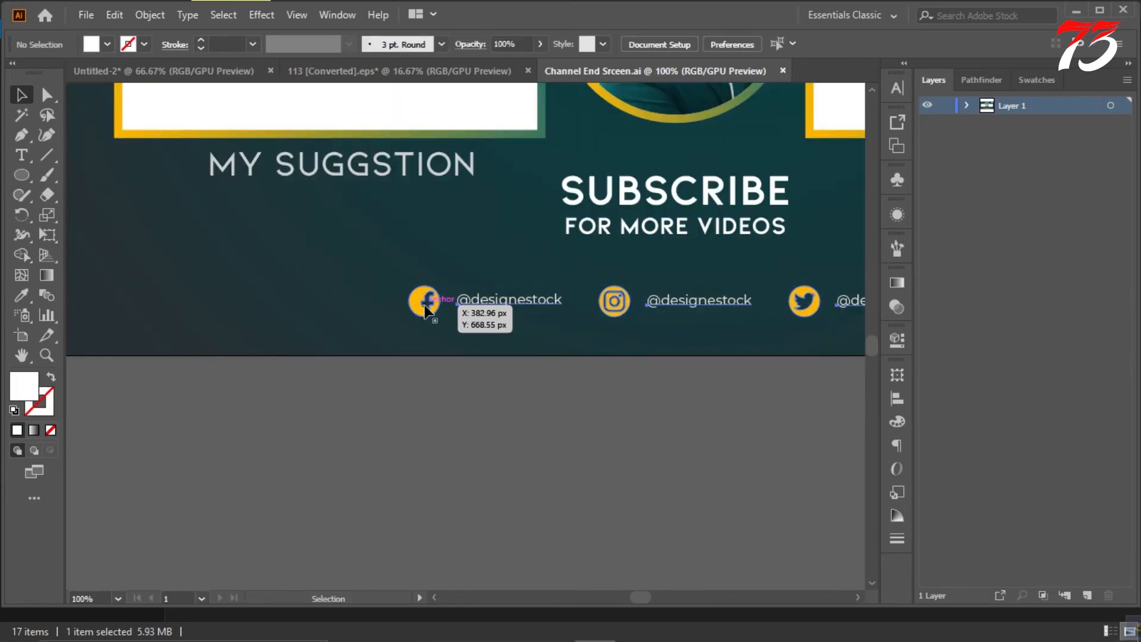
{"action": "left_click", "coordinate": [427, 300]}
{"action": "scroll", "coordinate": [428, 301], "scroll_direction": "down", "scroll_amount": 2}
{"action": "right_click", "coordinate": [419, 264]}
{"action": "left_click", "coordinate": [473, 404]}
{"action": "left_click", "coordinate": [443, 332]}
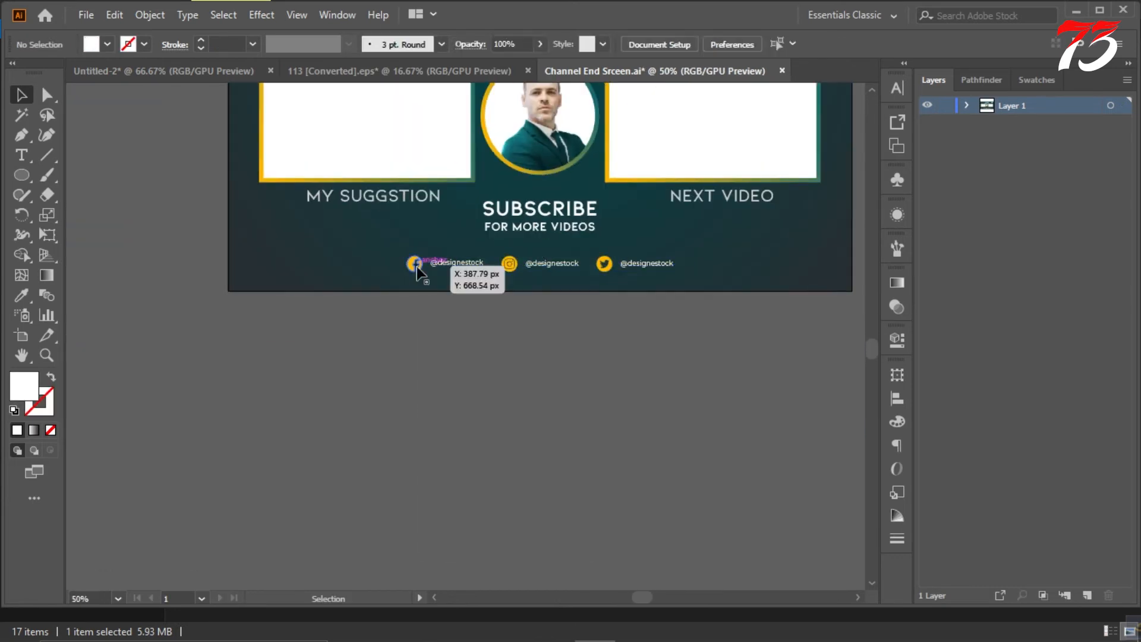
{"action": "left_click", "coordinate": [418, 265]}
{"action": "left_click", "coordinate": [509, 267], "text": "shift"}
{"action": "left_click", "coordinate": [610, 266], "text": "shift"}
{"action": "key", "text": "ctrl+x"}
{"action": "left_click_drag", "start_coordinate": [414, 273], "coordinate": [478, 356]}
{"action": "right_click", "coordinate": [453, 262]}
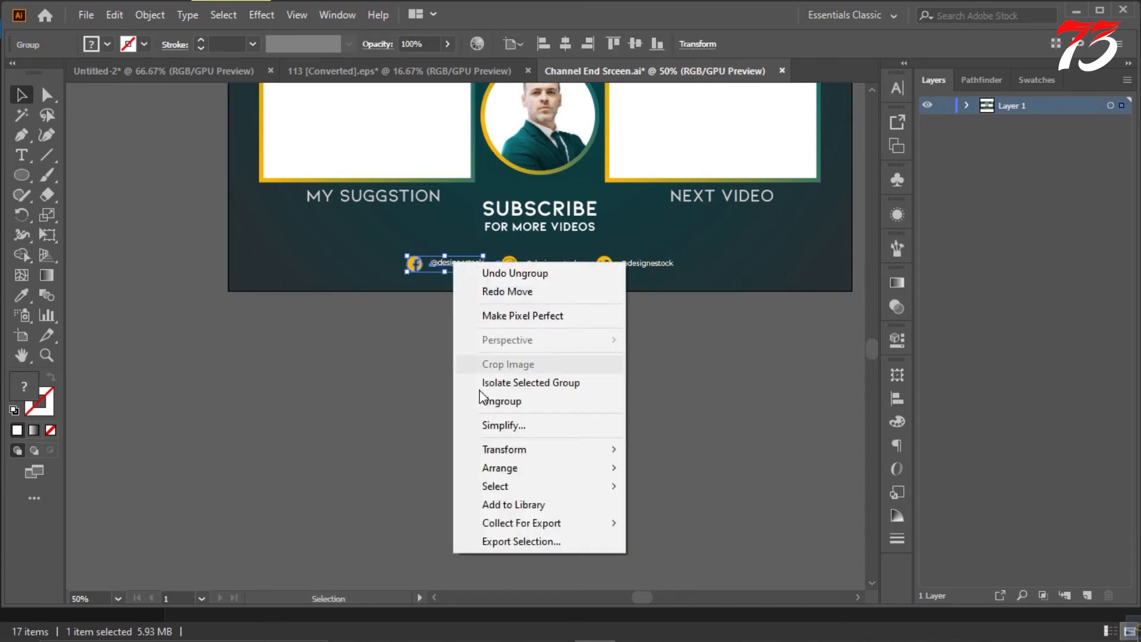
{"action": "left_click", "coordinate": [488, 401]}
{"action": "left_click", "coordinate": [428, 314]}
{"action": "left_click", "coordinate": [414, 271]}
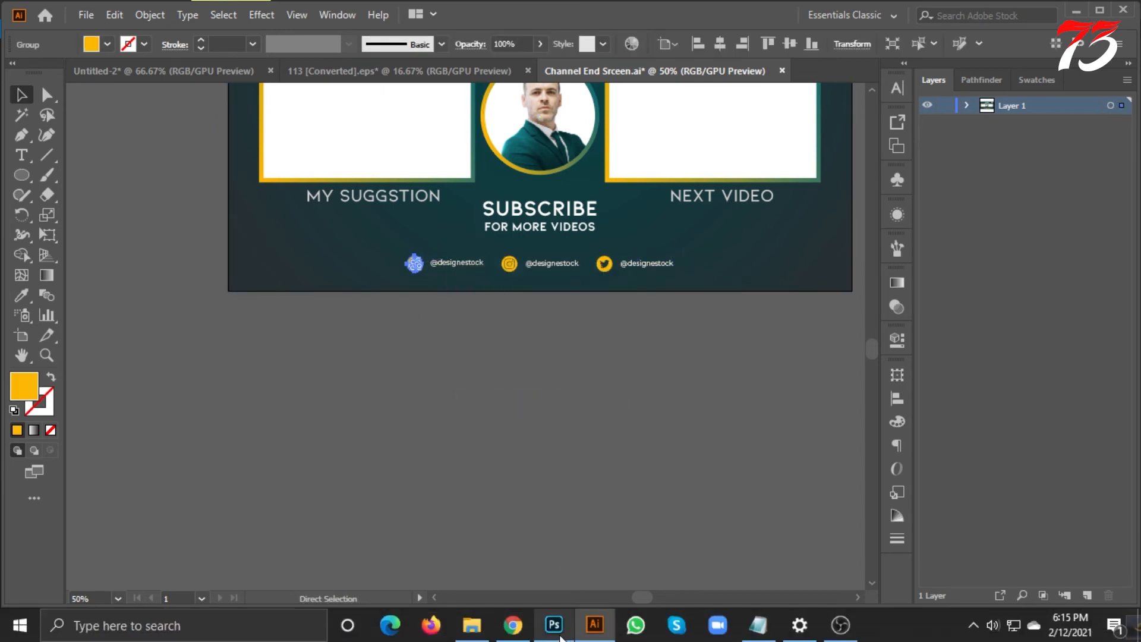
Switch to Photoshop and paste the Facebook icon into the banner as a shape layer.
{"action": "left_click", "coordinate": [569, 631]}
{"action": "key", "text": "ctrl+v"}
{"action": "left_click", "coordinate": [635, 163]}
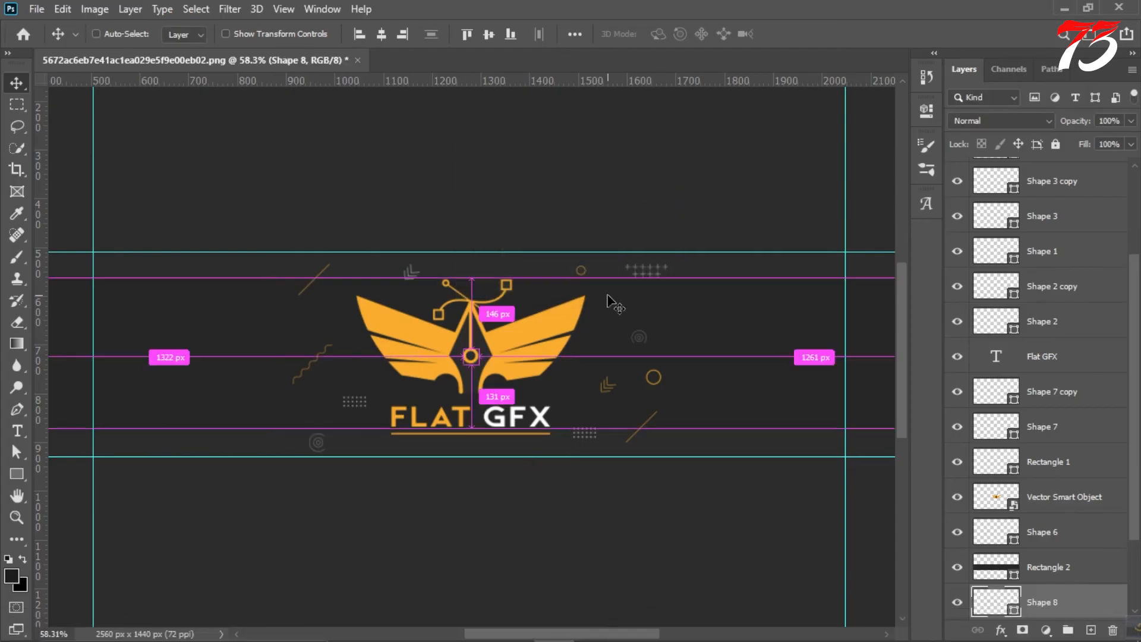
Move the Facebook icon's layer to the top of the layer stack and recolor it with the logo's orange.
{"action": "left_click_drag", "start_coordinate": [1038, 602], "coordinate": [1054, 172]}
{"action": "double_click", "coordinate": [1010, 181]}
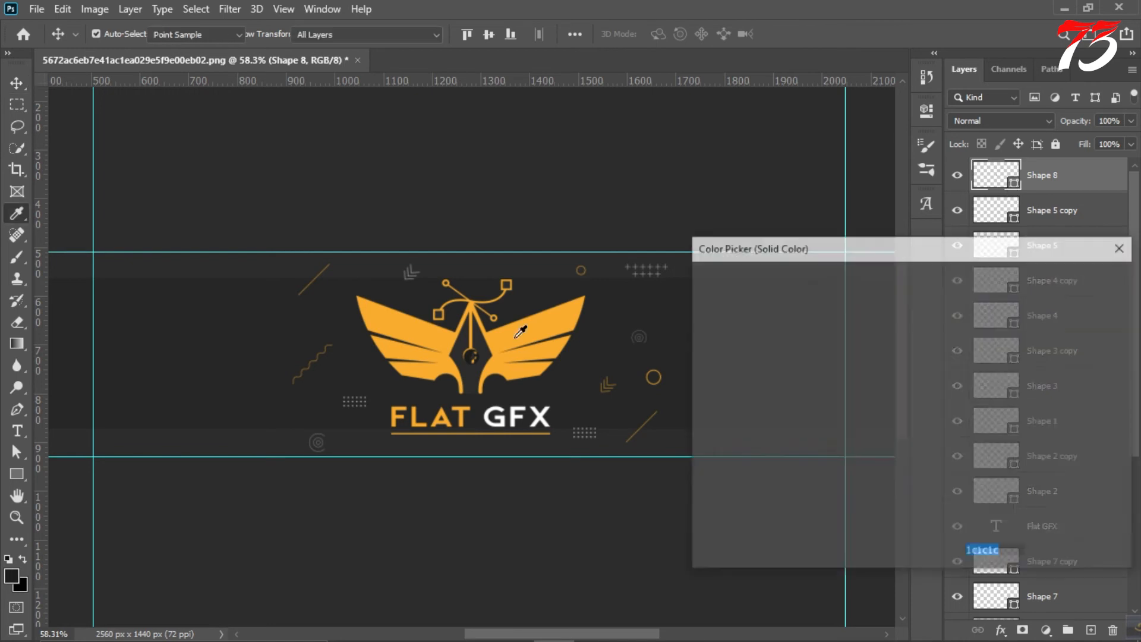
{"action": "left_click", "coordinate": [1077, 286]}
{"action": "key", "text": "ctrl+t"}
{"action": "scroll", "coordinate": [688, 253], "scroll_direction": "up", "scroll_amount": 3}
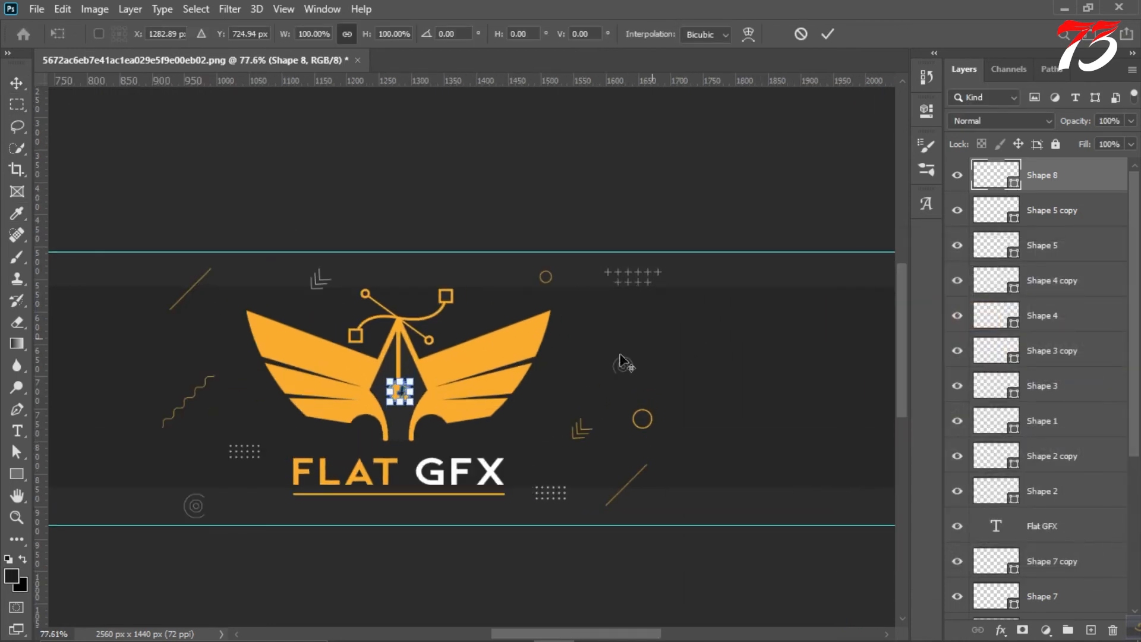
{"action": "left_click_drag", "start_coordinate": [400, 398], "coordinate": [436, 402]}
{"action": "left_click", "coordinate": [802, 40]}
Move the Facebook icon to the right of the logo, just beyond and below the plus-sign pattern.
{"action": "key", "text": "ctrl+t"}
{"action": "scroll", "coordinate": [486, 399], "scroll_direction": "up", "scroll_amount": 6}
{"action": "left_click_drag", "start_coordinate": [316, 385], "coordinate": [822, 293]}
{"action": "scroll", "coordinate": [524, 292], "scroll_direction": "down", "scroll_amount": 4}
{"action": "left_click", "coordinate": [832, 34]}
{"action": "scroll", "coordinate": [653, 267], "scroll_direction": "up", "scroll_amount": 3}
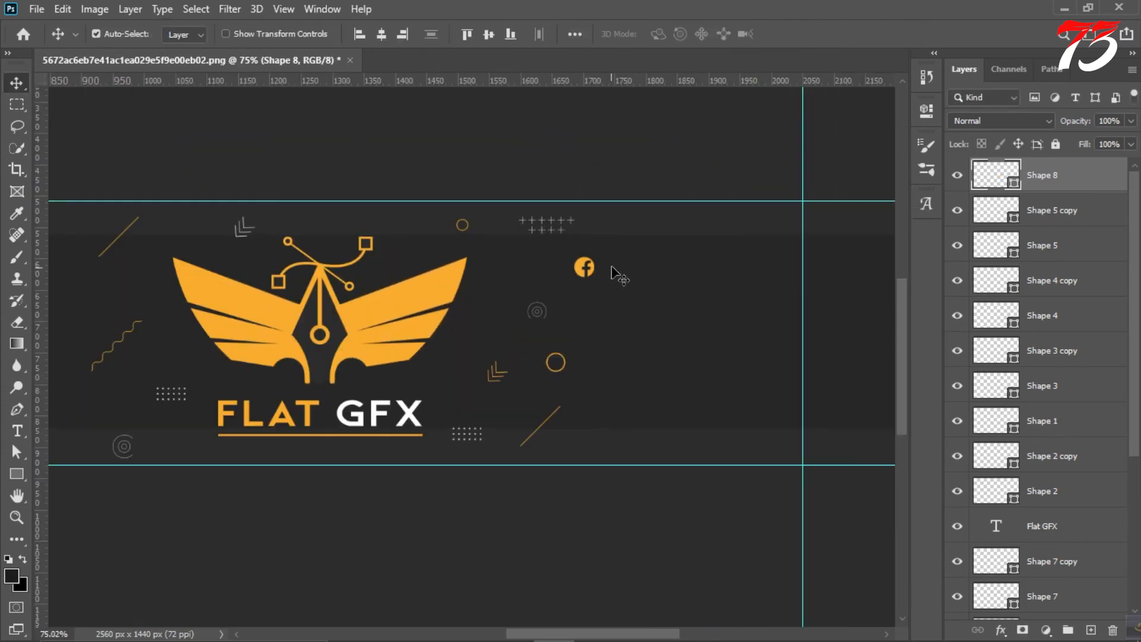
{"action": "left_click_drag", "start_coordinate": [581, 266], "coordinate": [587, 264]}
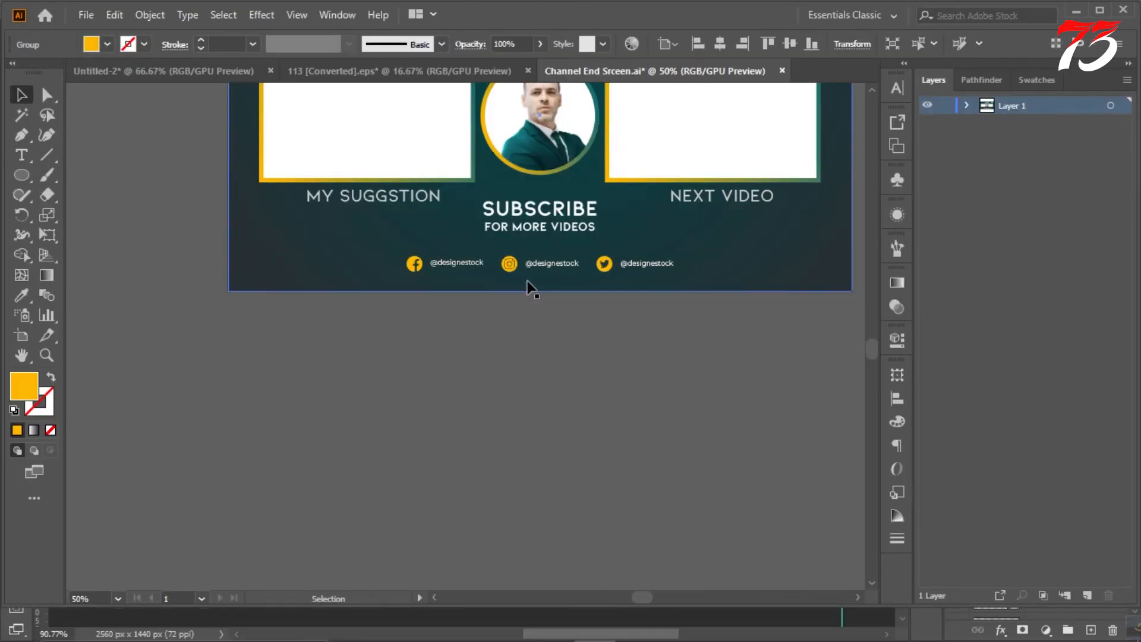
In Illustrator, ungroup the Instagram icon from its handle and copy only the icon.
{"action": "left_click", "coordinate": [510, 264]}
{"action": "right_click", "coordinate": [509, 265]}
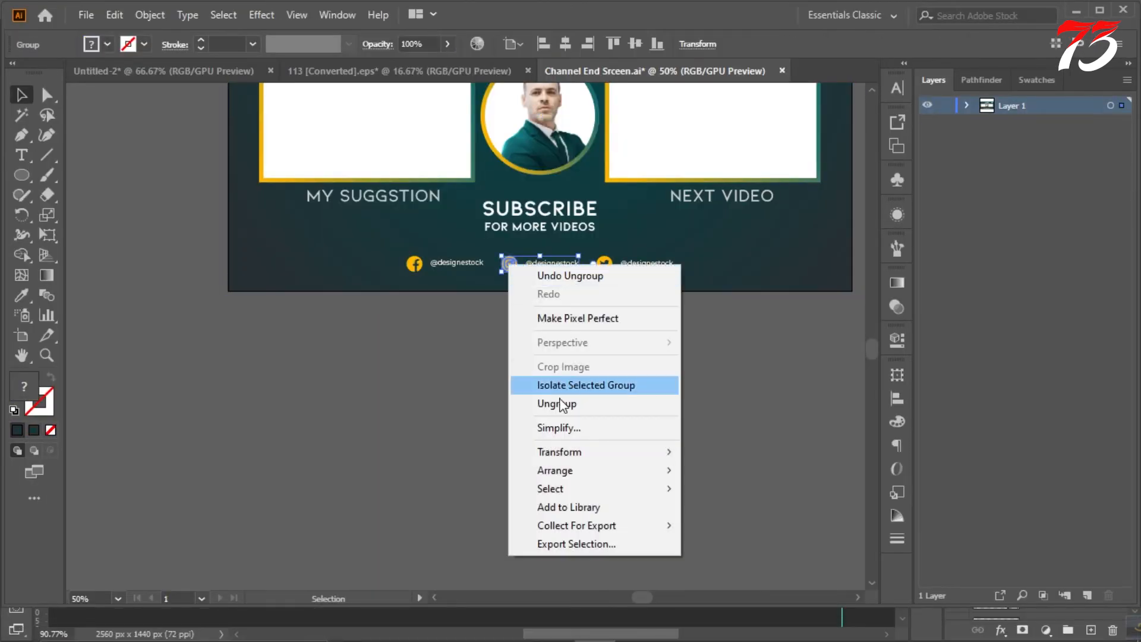
{"action": "left_click", "coordinate": [560, 404]}
{"action": "left_click", "coordinate": [556, 380]}
{"action": "left_click", "coordinate": [509, 264]}
{"action": "key", "text": "ctrl+c"}
Paste the Instagram icon into the Photoshop banner as a shape layer and place it directly below the Facebook icon.
{"action": "left_click", "coordinate": [552, 627]}
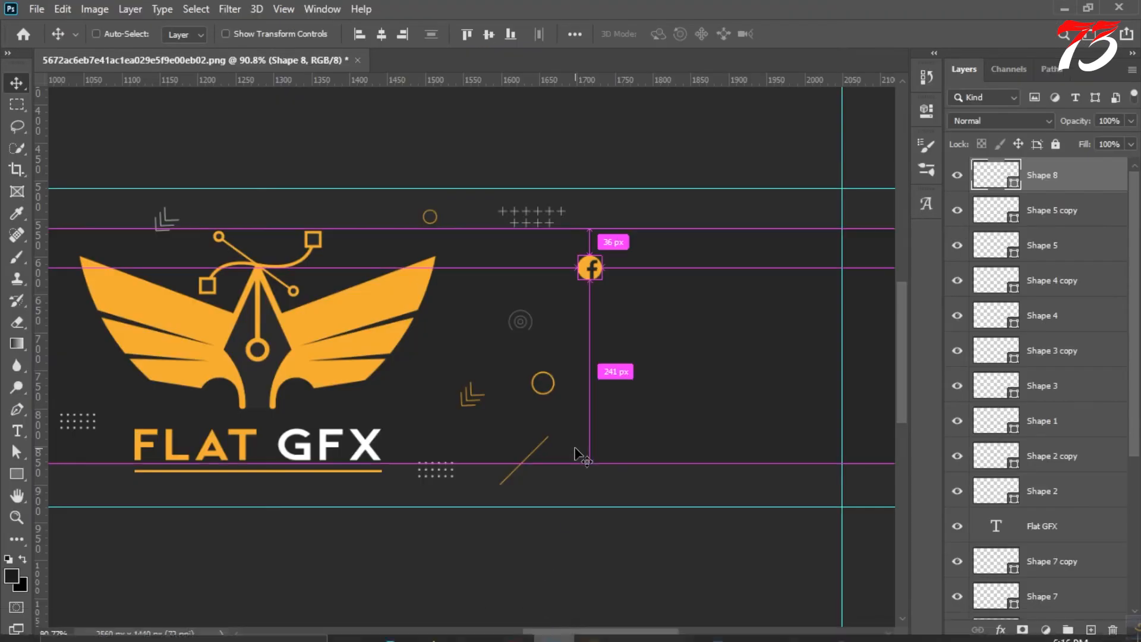
{"action": "key", "text": "ctrl+v"}
{"action": "left_click", "coordinate": [636, 161]}
{"action": "left_click_drag", "start_coordinate": [473, 355], "coordinate": [591, 309]}
In Illustrator, ungroup the Twitter icon from its handle and pick only the icon for copying.
{"action": "left_click", "coordinate": [604, 635]}
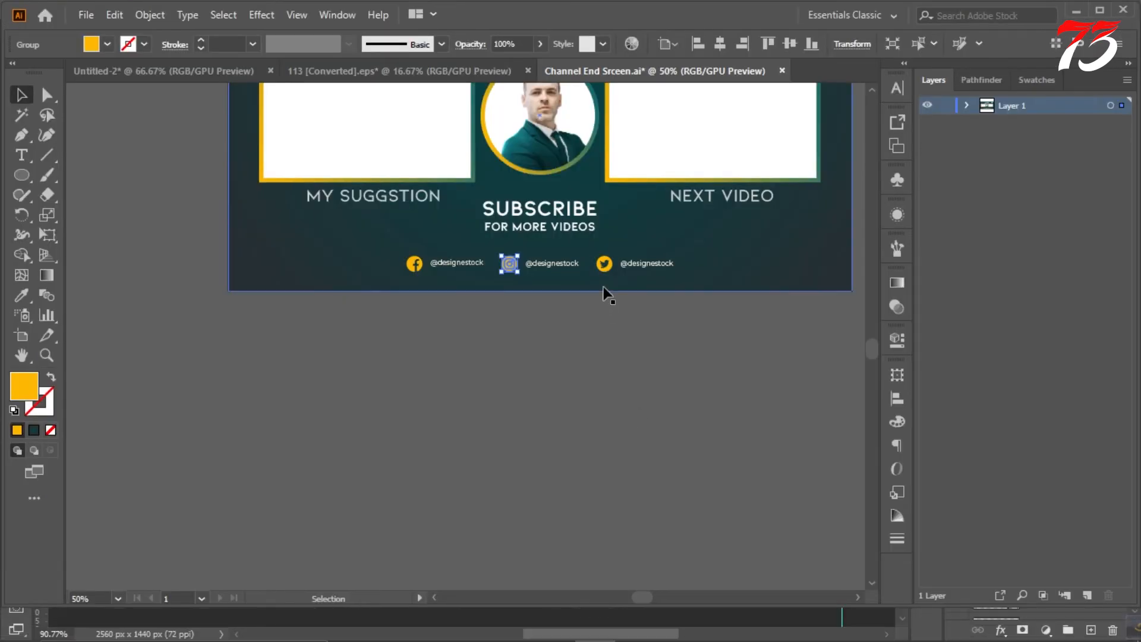
{"action": "left_click", "coordinate": [611, 285]}
{"action": "left_click", "coordinate": [605, 264]}
{"action": "right_click", "coordinate": [609, 261]}
{"action": "left_click", "coordinate": [644, 399]}
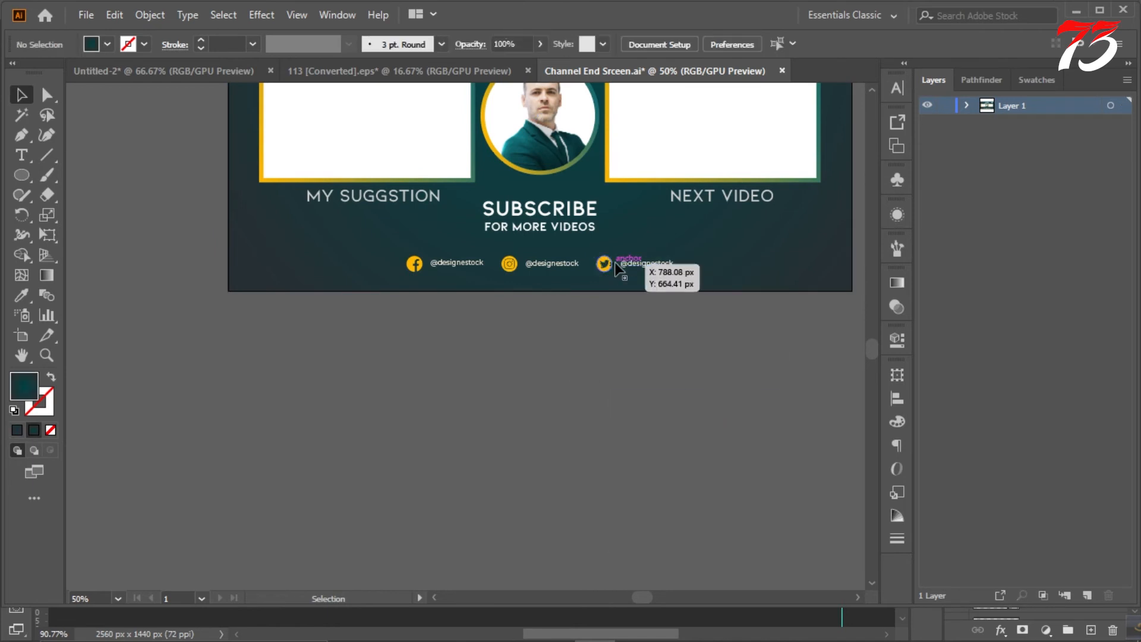
Paste the Twitter icon into the Photoshop banner as a shape layer, aligned and evenly spaced below the Instagram icon.
{"action": "left_click", "coordinate": [554, 634]}
{"action": "key", "text": "ctrl+v"}
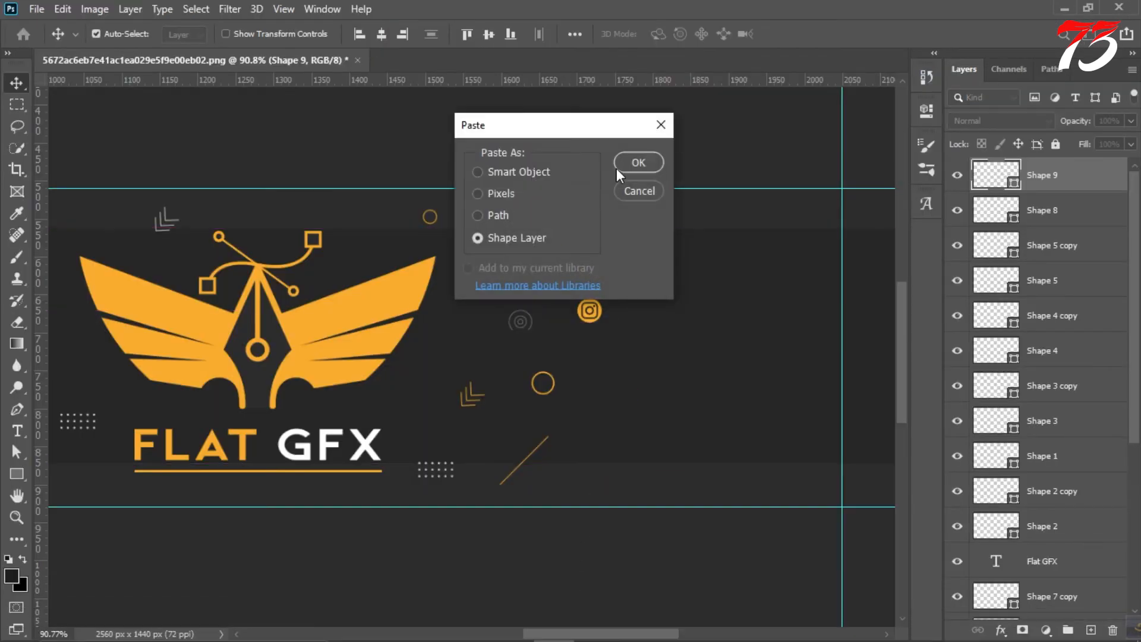
{"action": "left_click", "coordinate": [621, 165]}
{"action": "left_click_drag", "start_coordinate": [475, 356], "coordinate": [592, 352]}
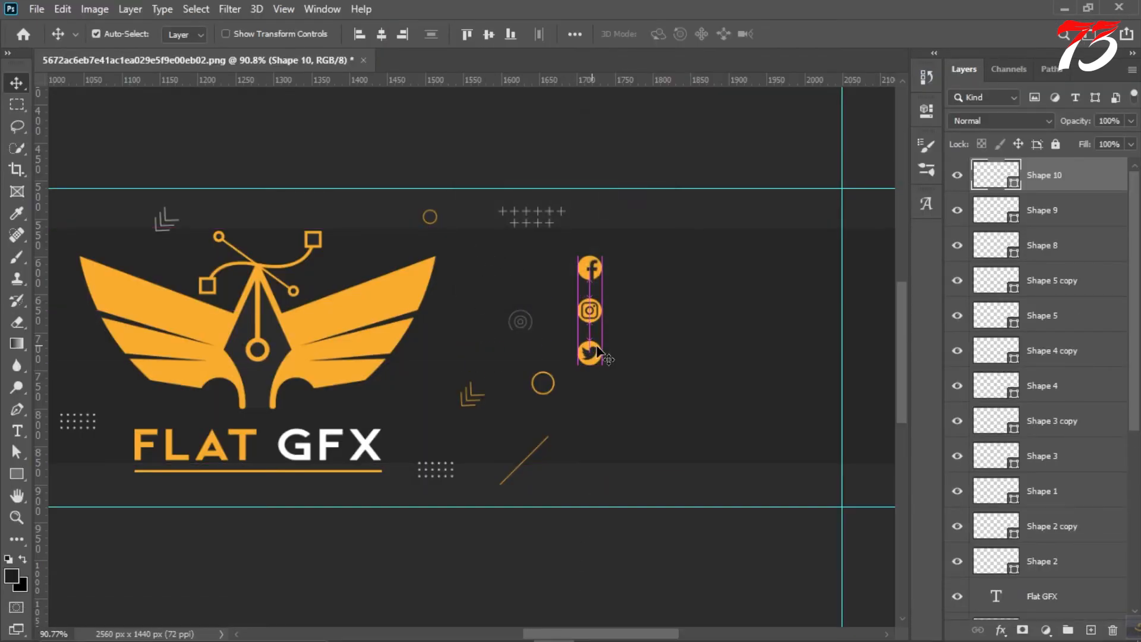
{"action": "scroll", "coordinate": [644, 315], "scroll_direction": "down", "scroll_amount": 2}
{"action": "scroll", "coordinate": [684, 309], "scroll_direction": "up", "scroll_amount": 4}
{"action": "scroll", "coordinate": [683, 309], "scroll_direction": "up", "scroll_amount": 1}
{"action": "scroll", "coordinate": [63, 442], "scroll_direction": "down", "scroll_amount": 4}
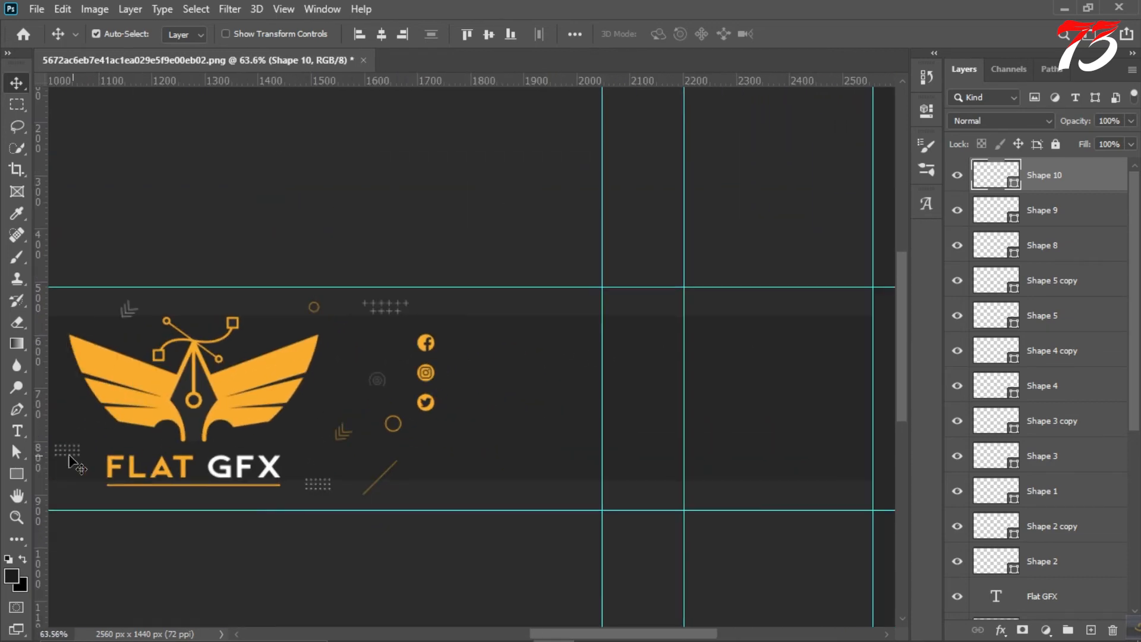
{"action": "left_click", "coordinate": [16, 430]}
{"action": "left_click_drag", "start_coordinate": [107, 462], "coordinate": [318, 468]}
{"action": "mouse_move", "coordinate": [556, 637]}
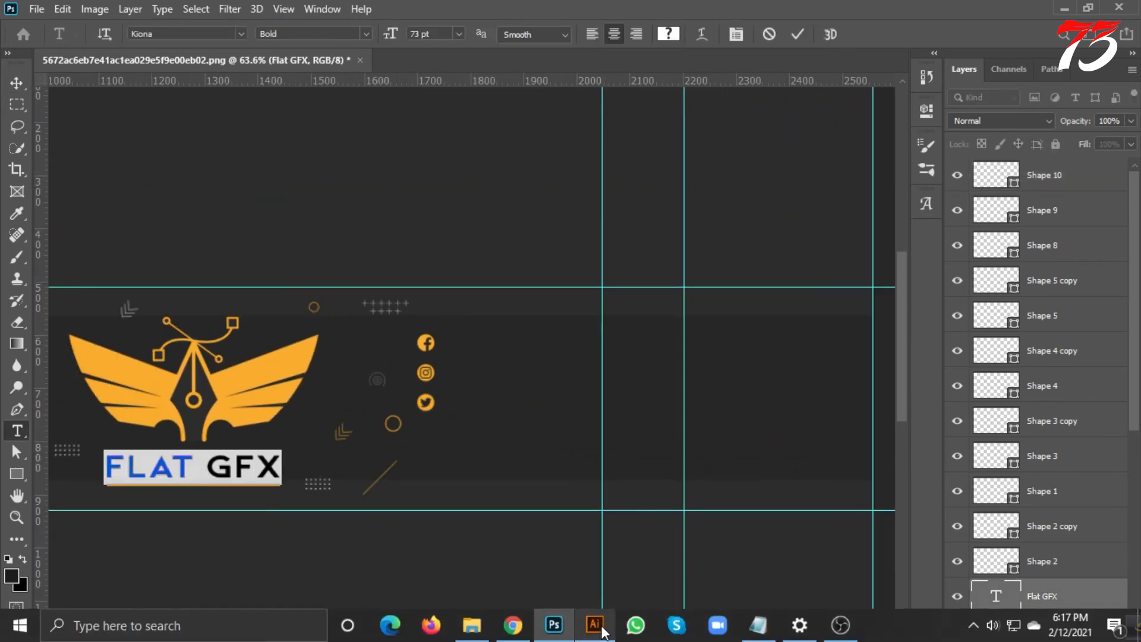
{"action": "left_click", "coordinate": [600, 629]}
{"action": "left_click", "coordinate": [21, 155]}
{"action": "left_click_drag", "start_coordinate": [479, 262], "coordinate": [486, 263]}
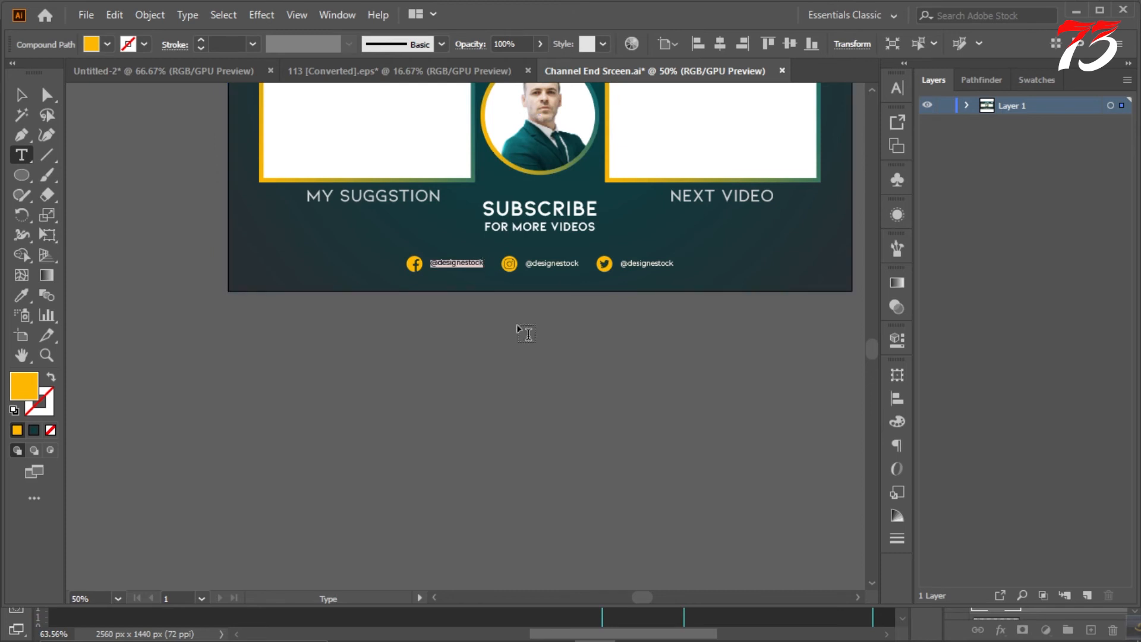
{"action": "key", "text": "ctrl+c"}
{"action": "left_click", "coordinate": [554, 628]}
{"action": "scroll", "coordinate": [498, 317], "scroll_direction": "up", "scroll_amount": 3}
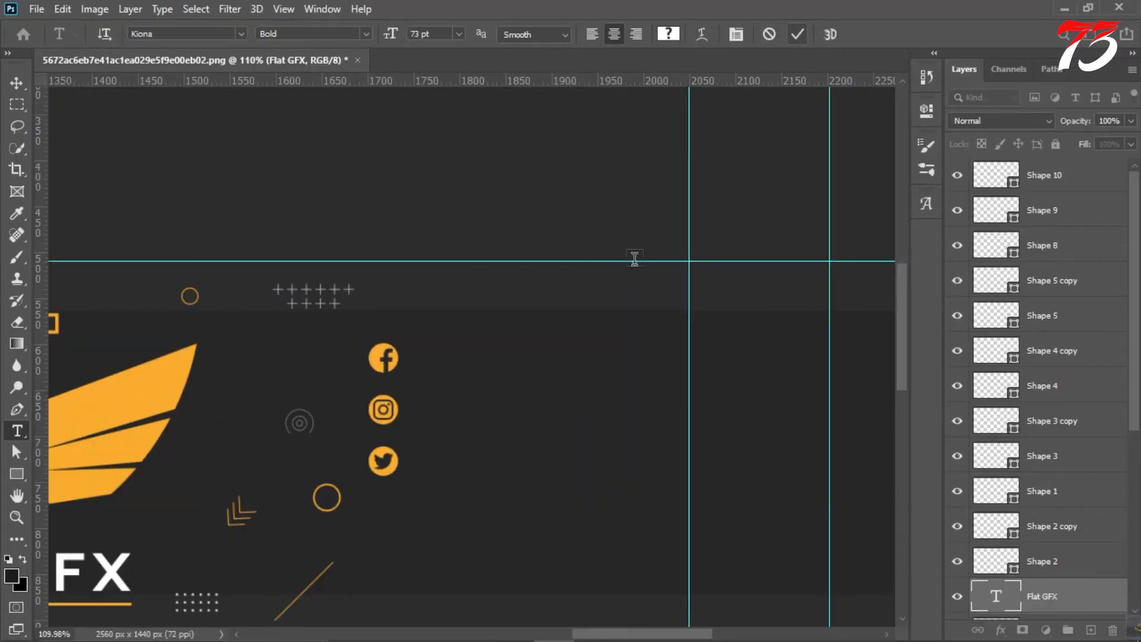
{"action": "scroll", "coordinate": [511, 308], "scroll_direction": "up", "scroll_amount": 1}
{"action": "left_click", "coordinate": [401, 361]}
{"action": "key", "text": "ctrl+v"}
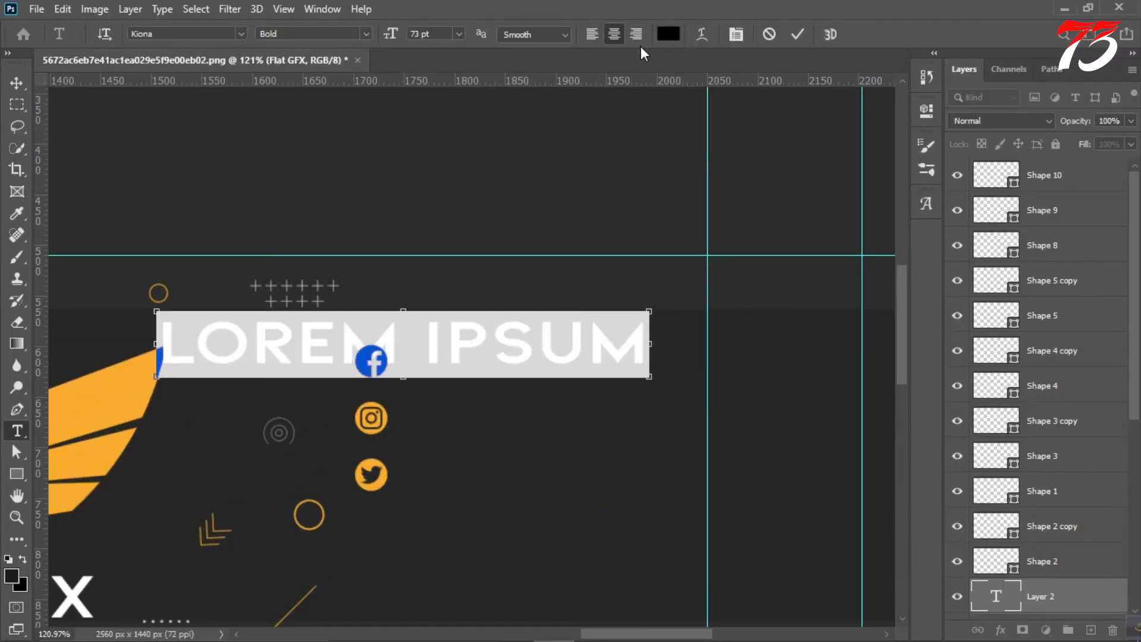
{"action": "key", "text": "ctrl+v"}
{"action": "left_click", "coordinate": [16, 83]}
{"action": "scroll", "coordinate": [369, 363], "scroll_direction": "up", "scroll_amount": 4}
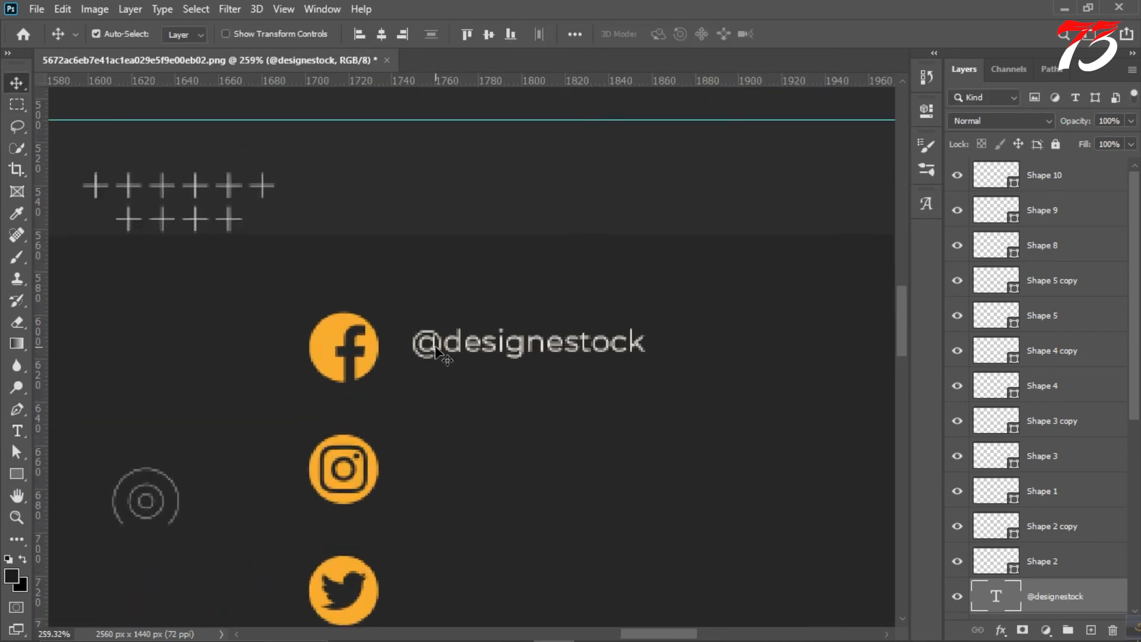
{"action": "left_click_drag", "start_coordinate": [438, 357], "coordinate": [428, 357]}
{"action": "scroll", "coordinate": [427, 351], "scroll_direction": "down", "scroll_amount": 5}
{"action": "left_click_drag", "start_coordinate": [425, 256], "coordinate": [421, 377]}
{"action": "scroll", "coordinate": [423, 363], "scroll_direction": "down", "scroll_amount": 4}
{"action": "left_click_drag", "start_coordinate": [426, 301], "coordinate": [426, 420]}
{"action": "scroll", "coordinate": [486, 368], "scroll_direction": "down", "scroll_amount": 5}
{"action": "scroll", "coordinate": [486, 368], "scroll_direction": "down", "scroll_amount": 2}
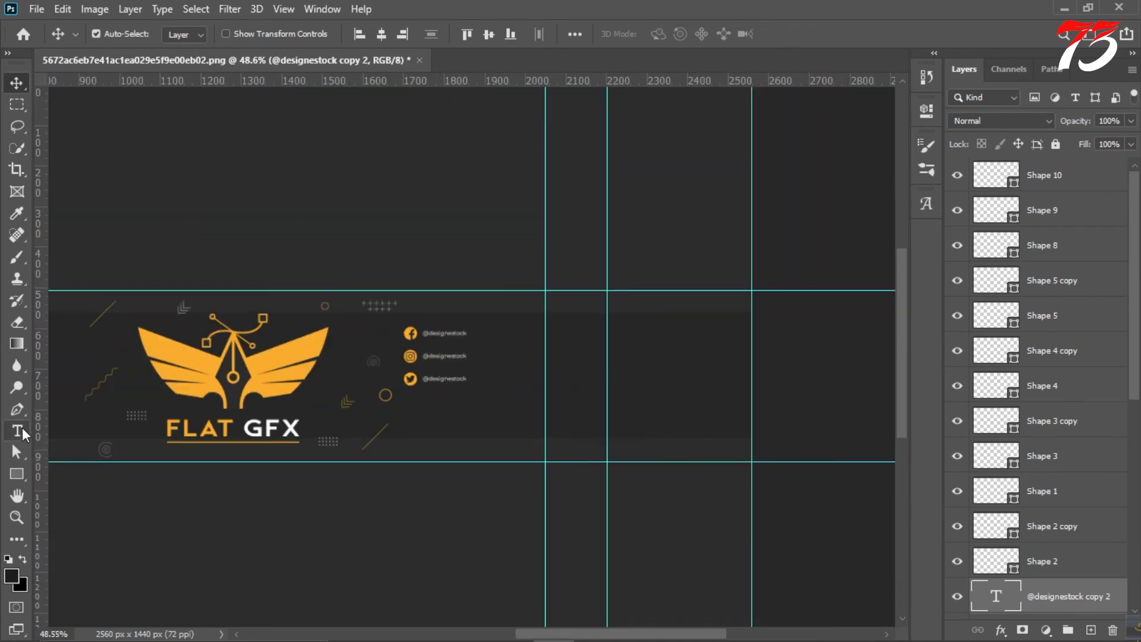
Copy the text Flat GFX from the open Notepad note and return to Photoshop.
{"action": "scroll", "coordinate": [473, 320], "scroll_direction": "up", "scroll_amount": 4}
{"action": "key", "text": "alt+Tab"}
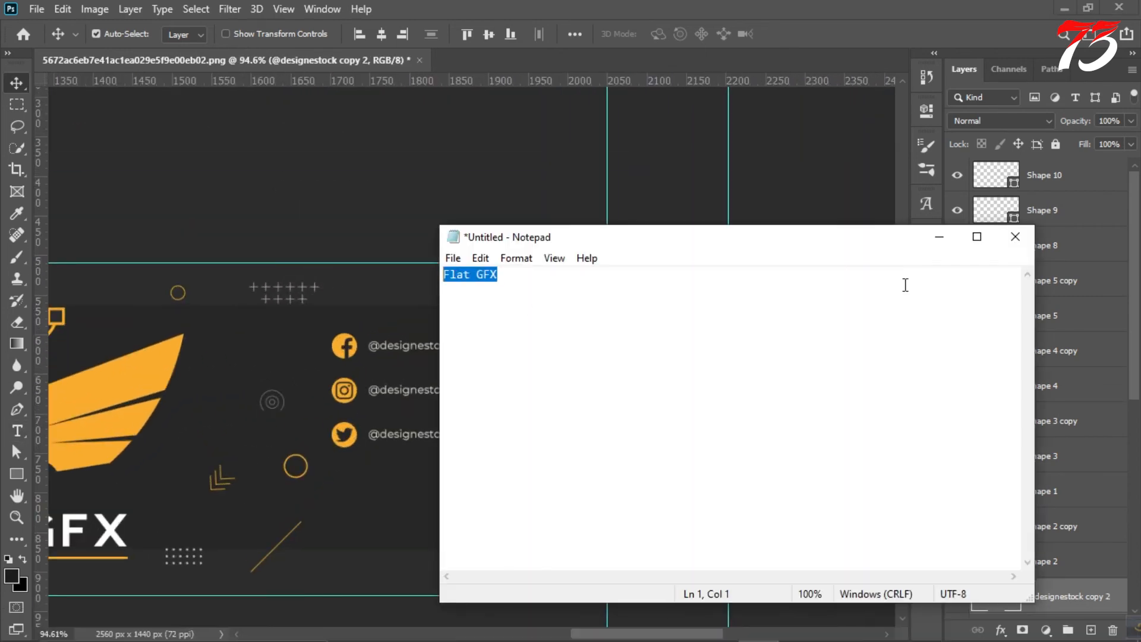
{"action": "key", "text": "ctrl+c"}
{"action": "key", "text": "alt+Tab"}
{"action": "scroll", "coordinate": [491, 306], "scroll_direction": "up", "scroll_amount": 3}
{"action": "left_click", "coordinate": [17, 430]}
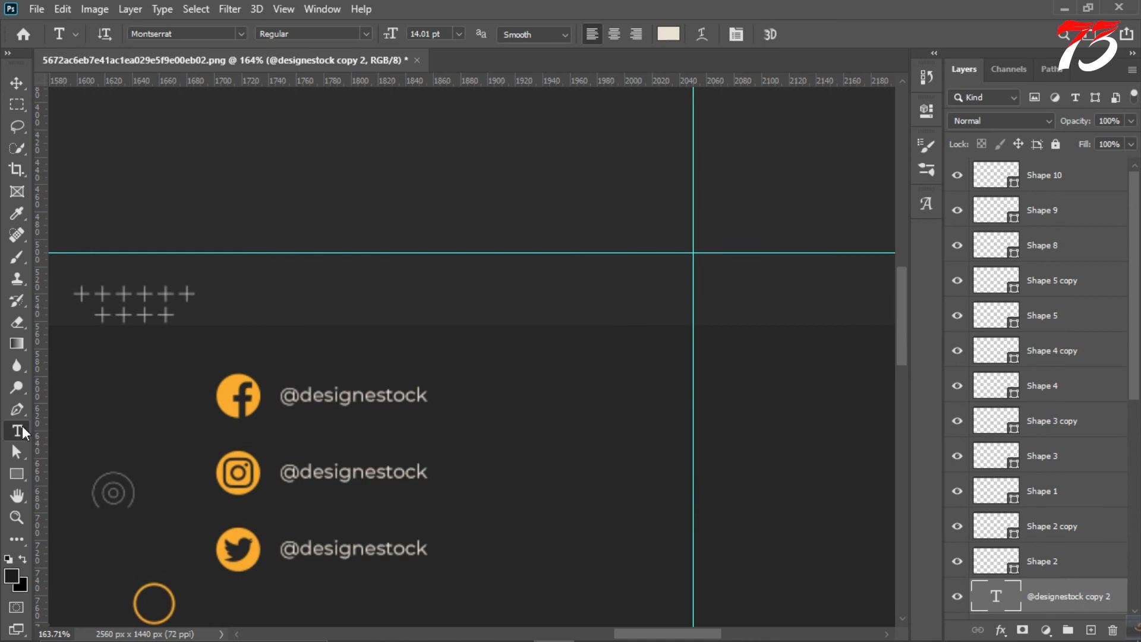
{"action": "double_click", "coordinate": [306, 399]}
{"action": "key", "text": "ctrl+v"}
{"action": "left_click", "coordinate": [797, 34]}
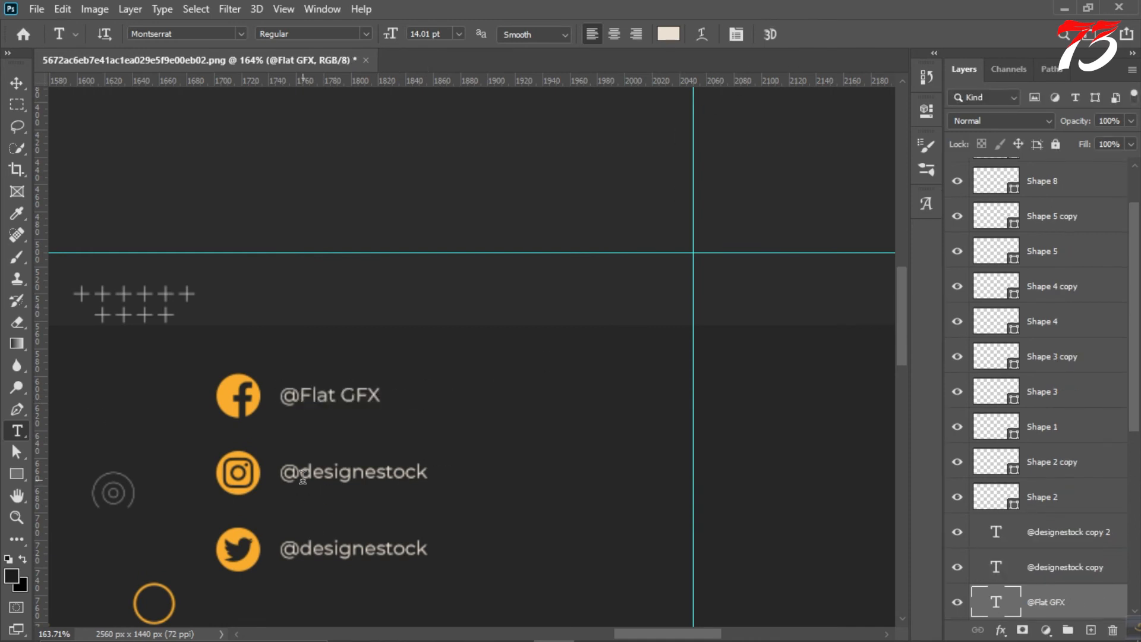
{"action": "double_click", "coordinate": [330, 475]}
{"action": "key", "text": "ctrl+v"}
{"action": "key", "text": "ctrl+Return"}
{"action": "double_click", "coordinate": [310, 560]}
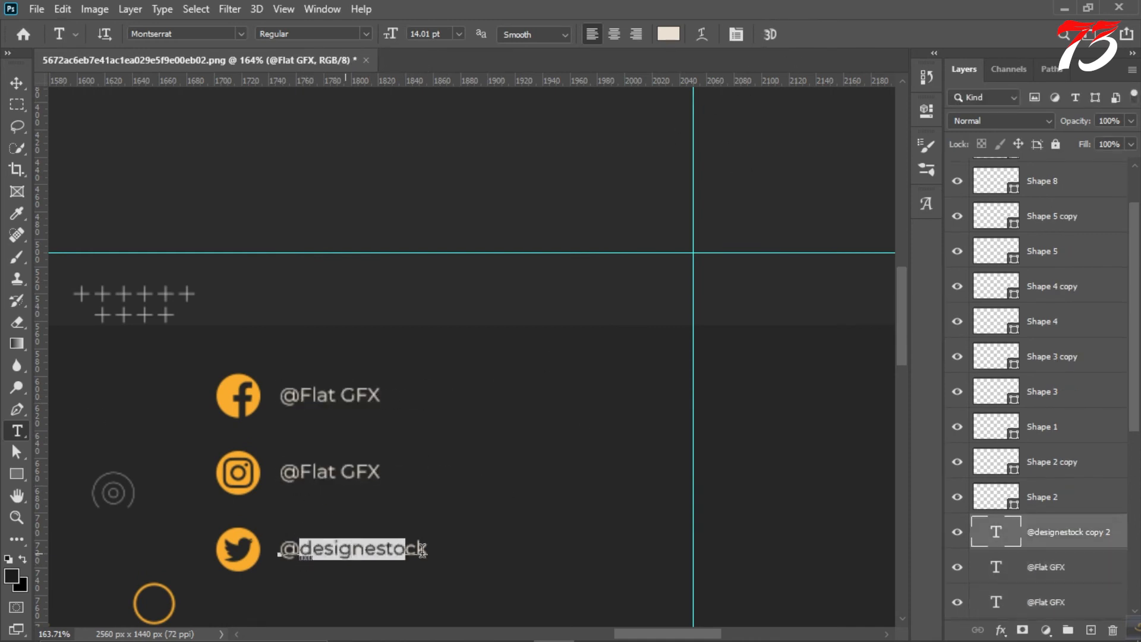
{"action": "key", "text": "ctrl+v"}
{"action": "left_click", "coordinate": [796, 33]}
Group the three social icon layers, Shape 8, Shape 9 and Shape 10.
{"action": "scroll", "coordinate": [539, 272], "scroll_direction": "down", "scroll_amount": 10}
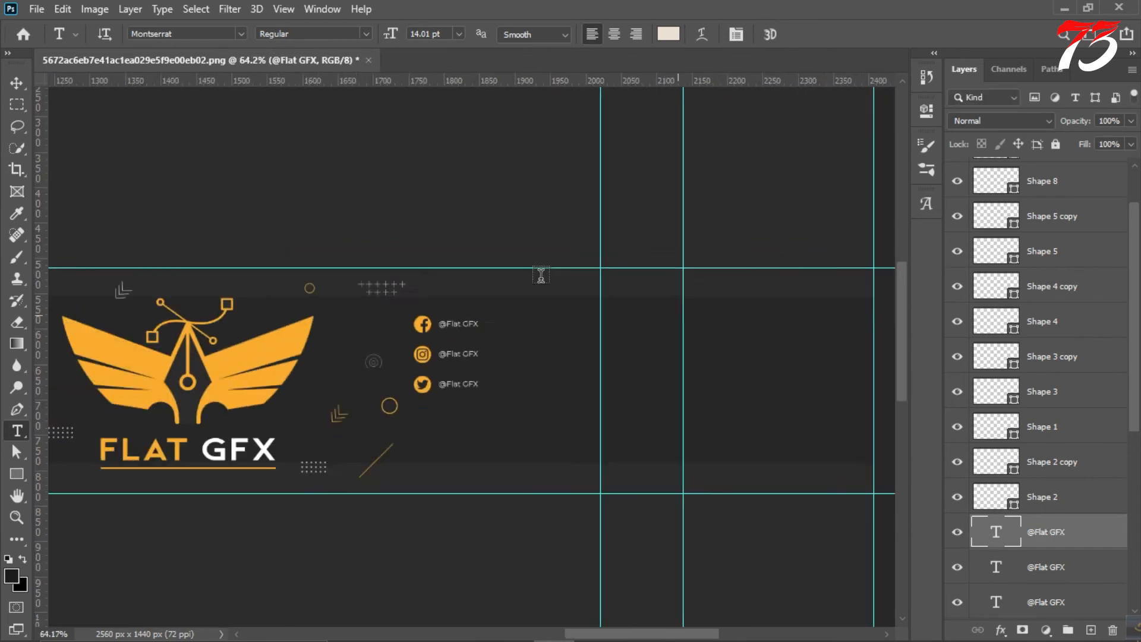
{"action": "key", "text": "v"}
{"action": "scroll", "coordinate": [1052, 306], "scroll_direction": "up", "scroll_amount": 2}
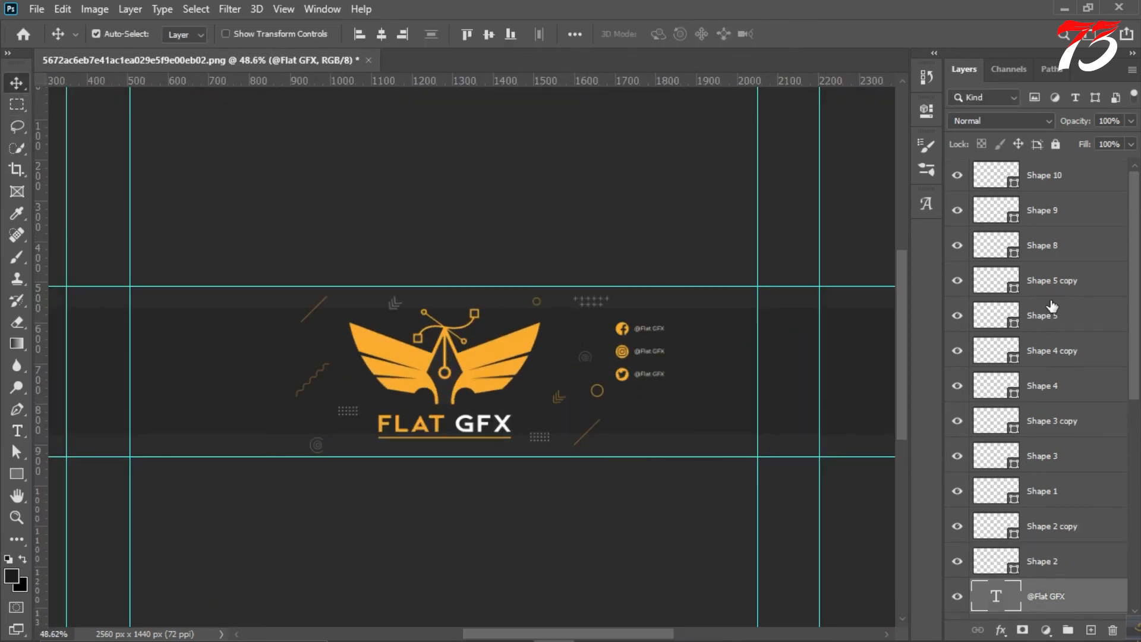
{"action": "left_click", "coordinate": [1054, 183]}
{"action": "left_click", "coordinate": [1040, 246], "text": "shift"}
{"action": "key", "text": "ctrl+g"}
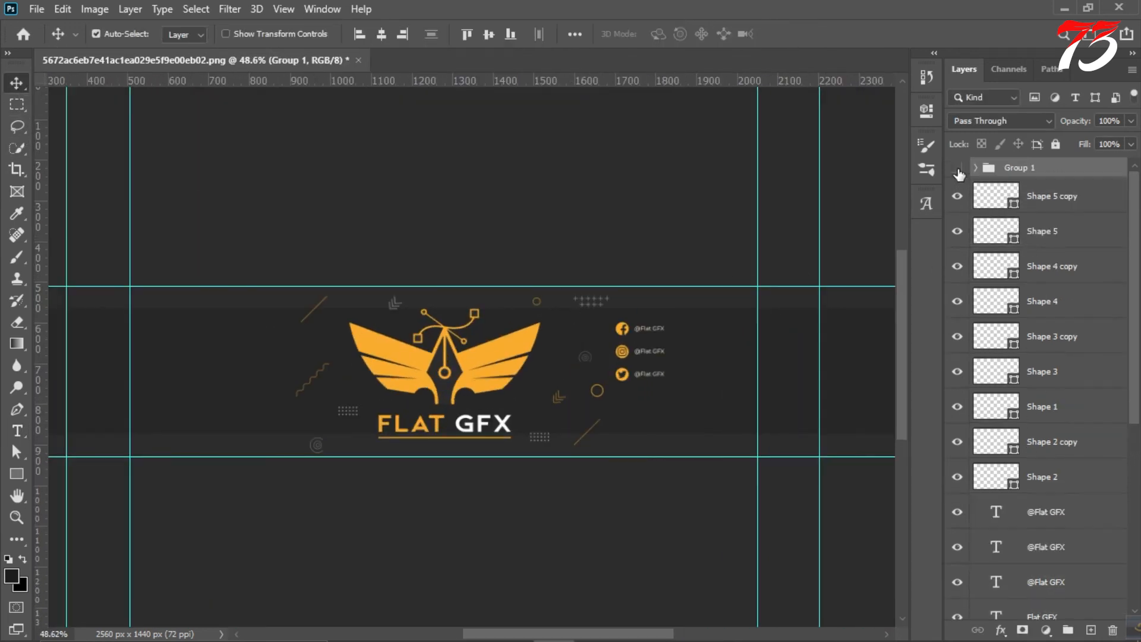
{"action": "left_click", "coordinate": [957, 169]}
{"action": "left_click_drag", "start_coordinate": [1040, 520], "coordinate": [1035, 173]}
{"action": "key", "text": "ctrl+t"}
{"action": "scroll", "coordinate": [701, 379], "scroll_direction": "up", "scroll_amount": 5}
{"action": "left_click_drag", "start_coordinate": [571, 334], "coordinate": [568, 370]}
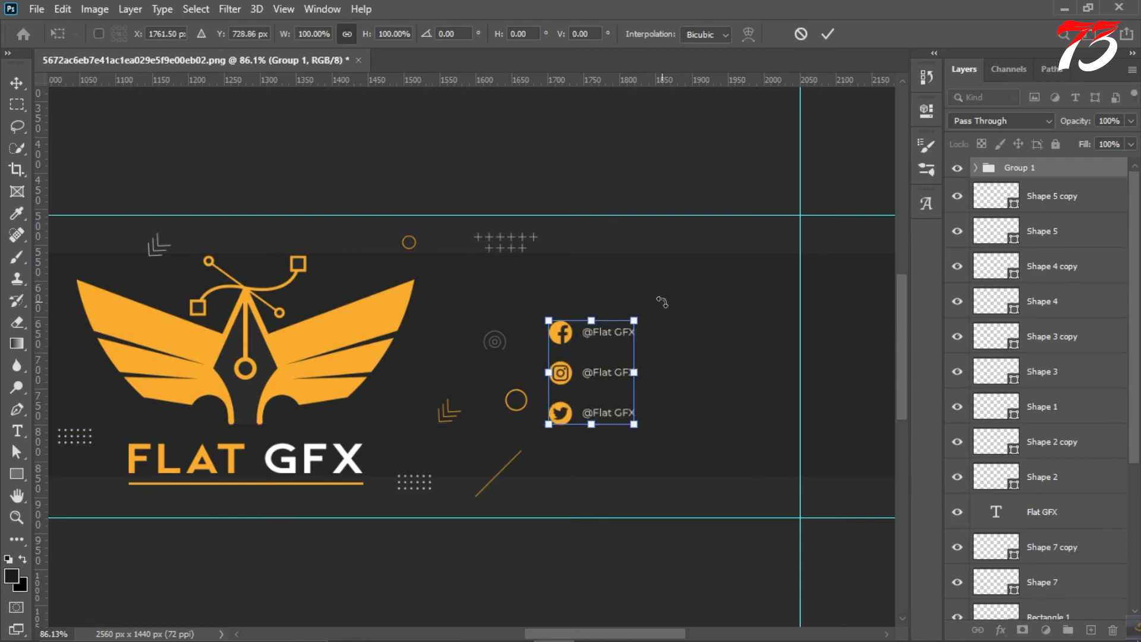
{"action": "left_click", "coordinate": [828, 36]}
{"action": "key", "text": "ctrl+g"}
{"action": "scroll", "coordinate": [758, 306], "scroll_direction": "down", "scroll_amount": 5}
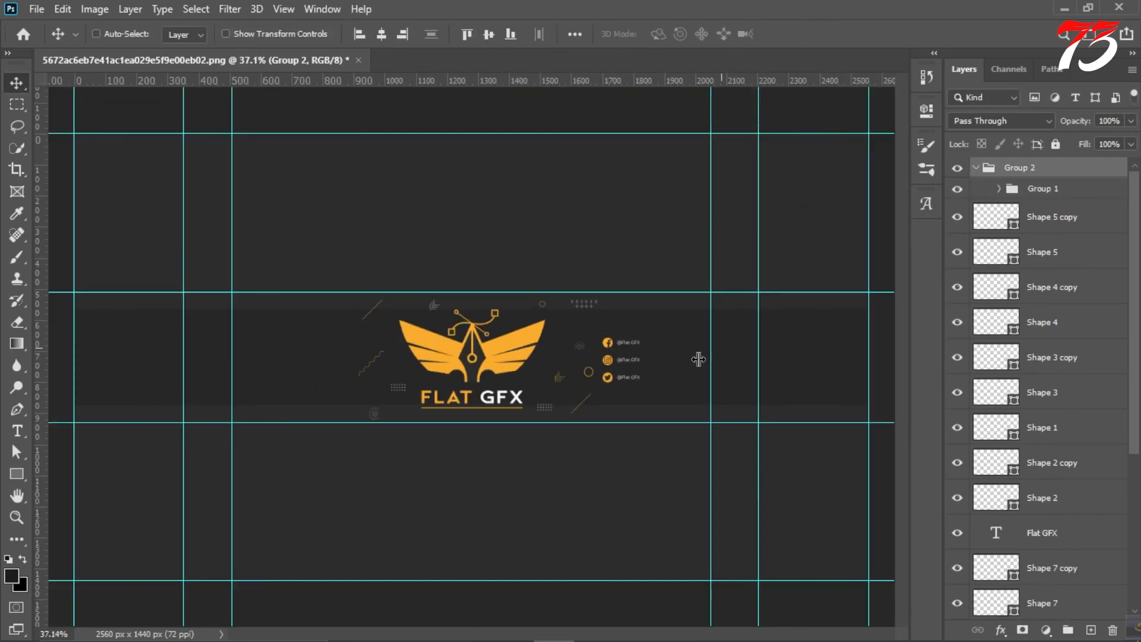
{"action": "scroll", "coordinate": [698, 359], "scroll_direction": "up", "scroll_amount": 5}
{"action": "key", "text": "ctrl+z"}
Nudge the social handles group slightly up to centre it vertically in the dark band, and hide the guides.
{"action": "key", "text": "ctrl+t"}
{"action": "scroll", "coordinate": [630, 358], "scroll_direction": "up", "scroll_amount": 2}
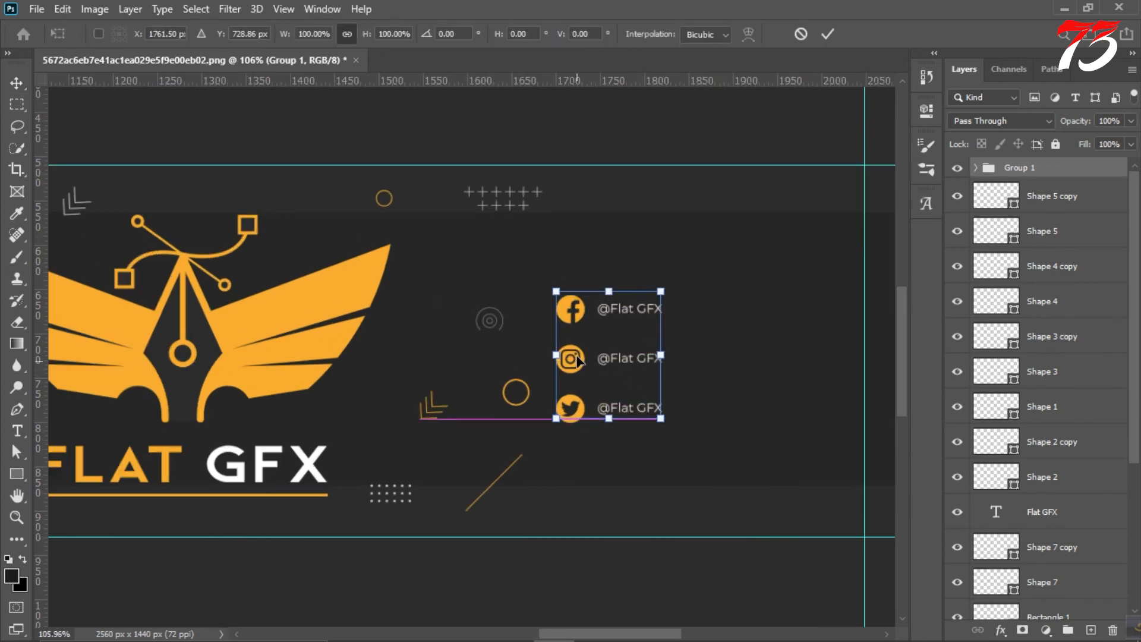
{"action": "left_click_drag", "start_coordinate": [577, 360], "coordinate": [573, 357]}
{"action": "left_click", "coordinate": [828, 34]}
{"action": "scroll", "coordinate": [577, 287], "scroll_direction": "down", "scroll_amount": 5}
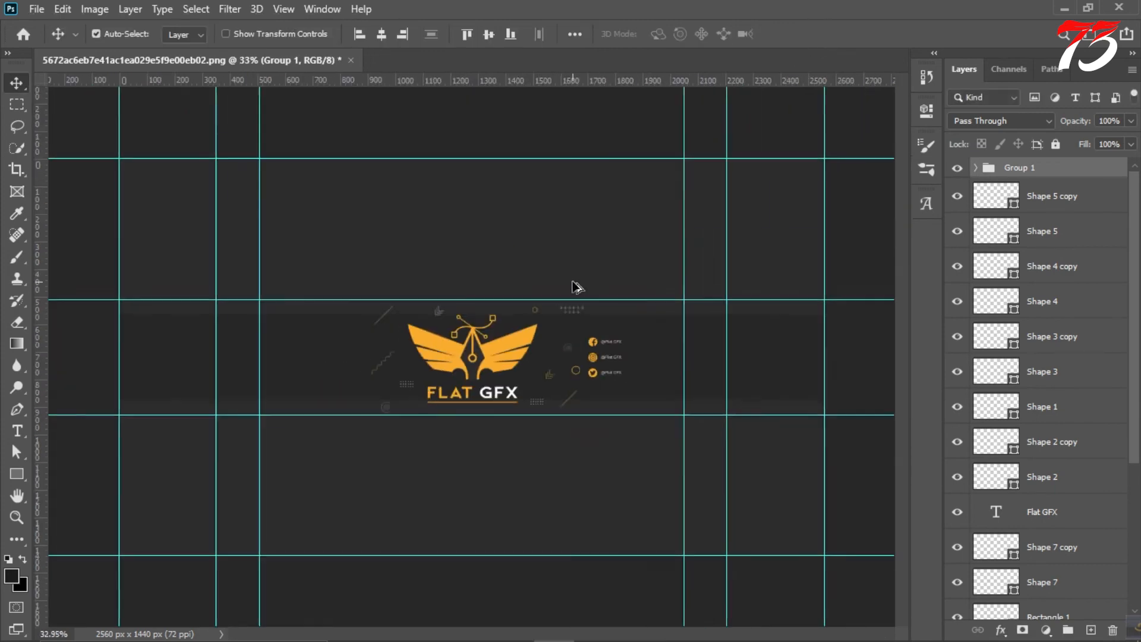
{"action": "scroll", "coordinate": [600, 300], "scroll_direction": "up", "scroll_amount": 1}
{"action": "key", "text": "ctrl+semicolon"}
{"action": "scroll", "coordinate": [659, 365], "scroll_direction": "up", "scroll_amount": 3}
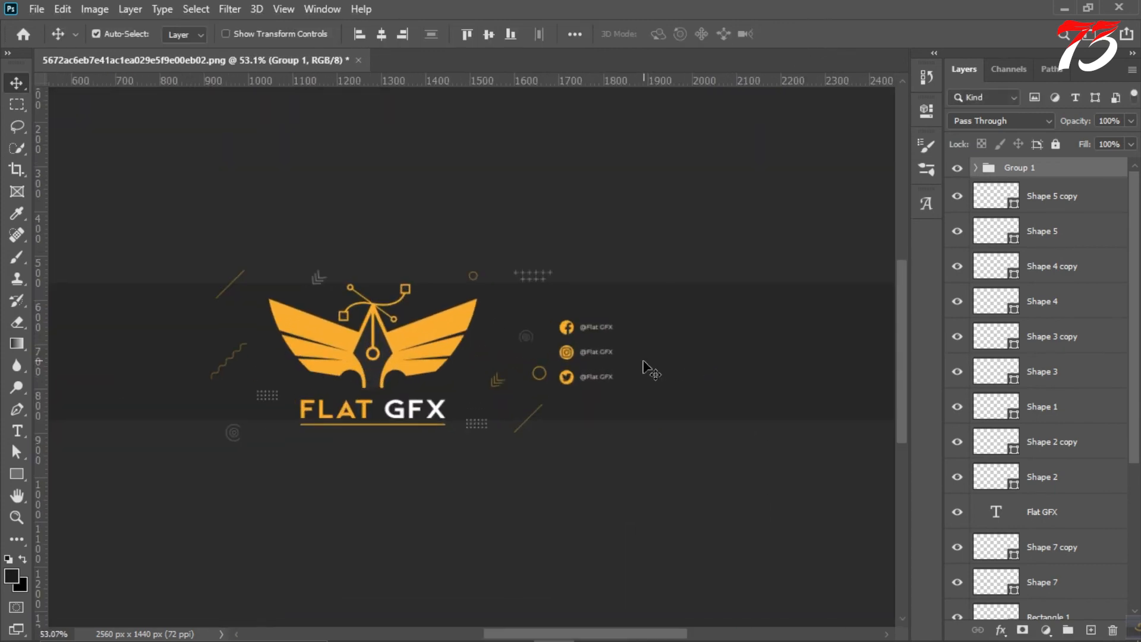
{"action": "scroll", "coordinate": [648, 375], "scroll_direction": "up", "scroll_amount": 2}
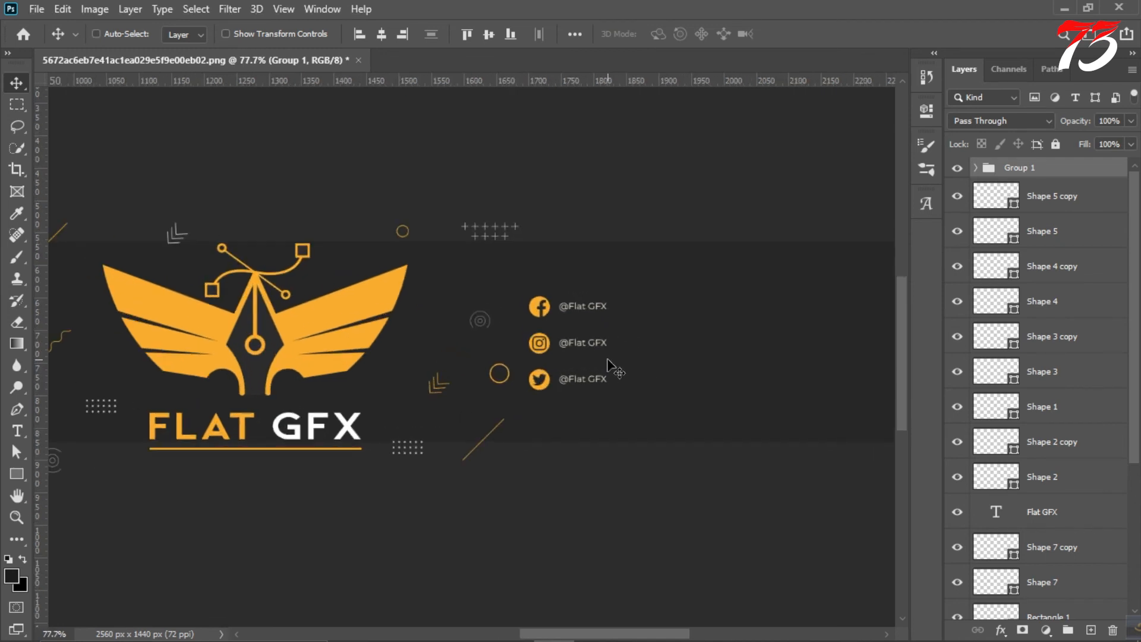
Move the social handles group slightly right, farther from the logo and the small orange circle.
{"action": "key", "text": "ctrl+t"}
{"action": "left_click_drag", "start_coordinate": [575, 351], "coordinate": [570, 345]}
{"action": "key", "text": "Return"}
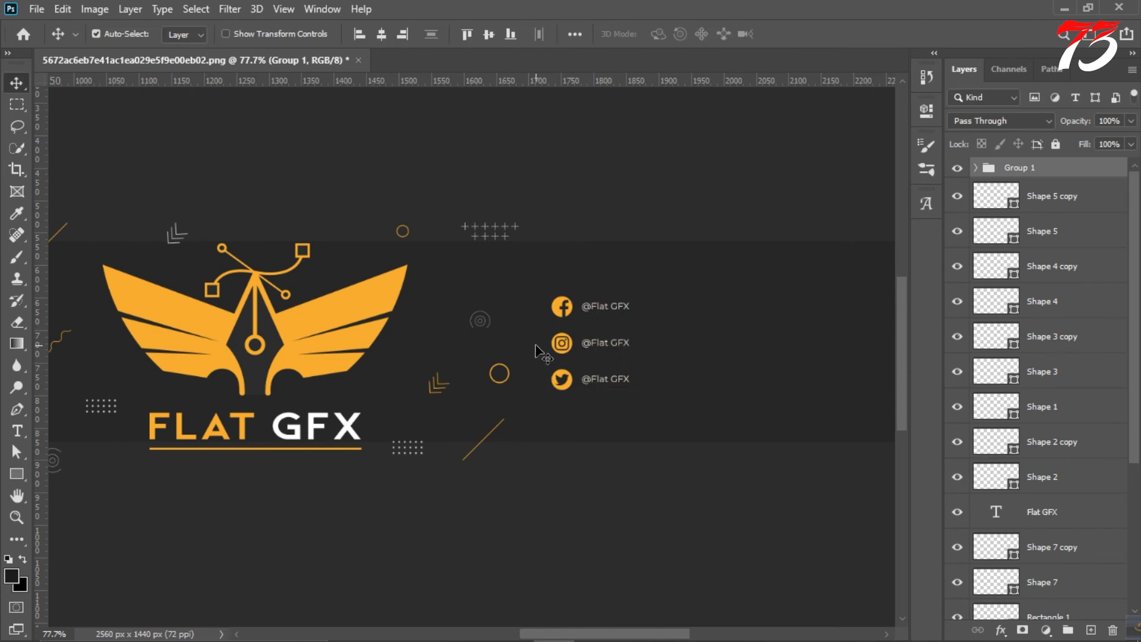
Draw a rectangle about 148 x 33 px beneath the Twitter handle.
{"action": "left_click", "coordinate": [18, 471]}
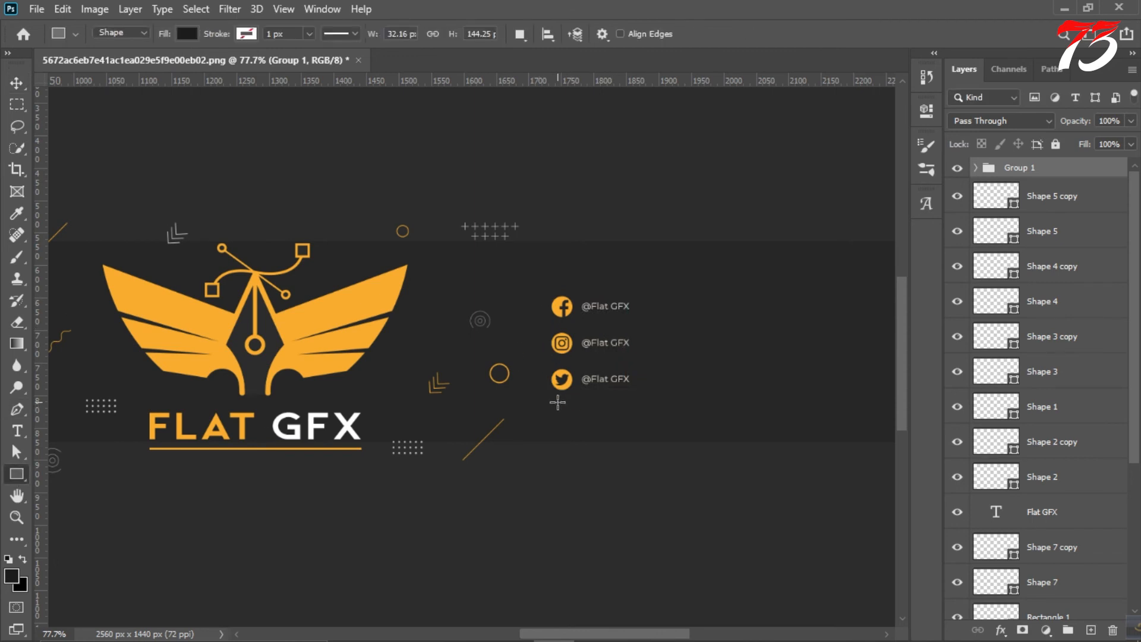
{"action": "left_click_drag", "start_coordinate": [562, 396], "coordinate": [653, 430]}
{"action": "key", "text": "ctrl+z"}
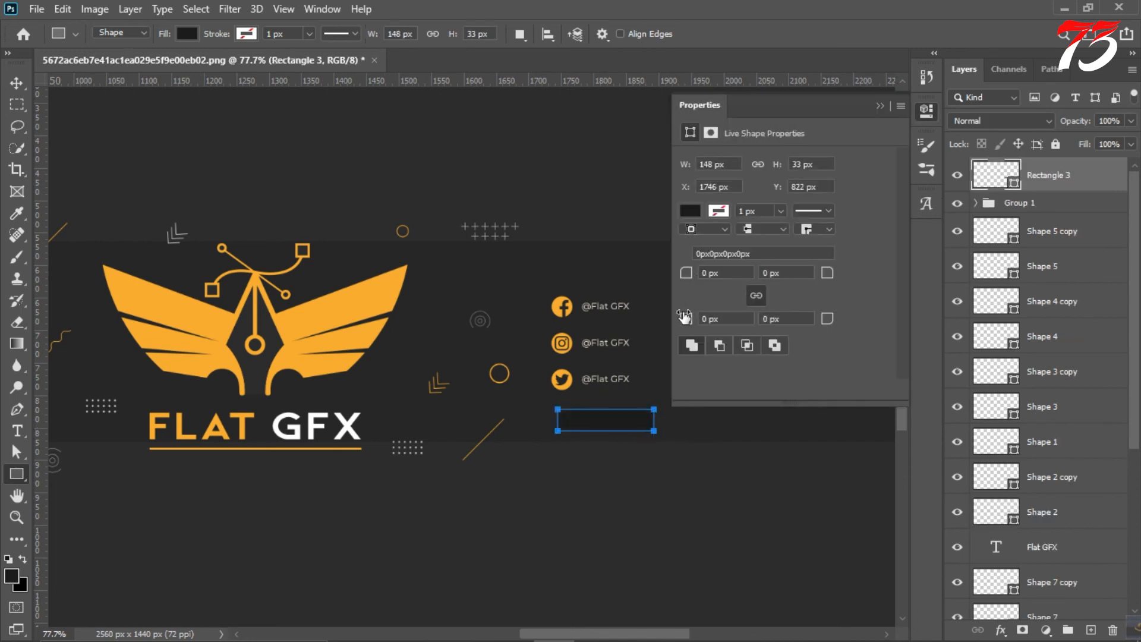
Try rounding the rectangle's bottom-left and top-right corners individually with a 32 px radius.
{"action": "left_click_drag", "start_coordinate": [698, 315], "coordinate": [718, 330]}
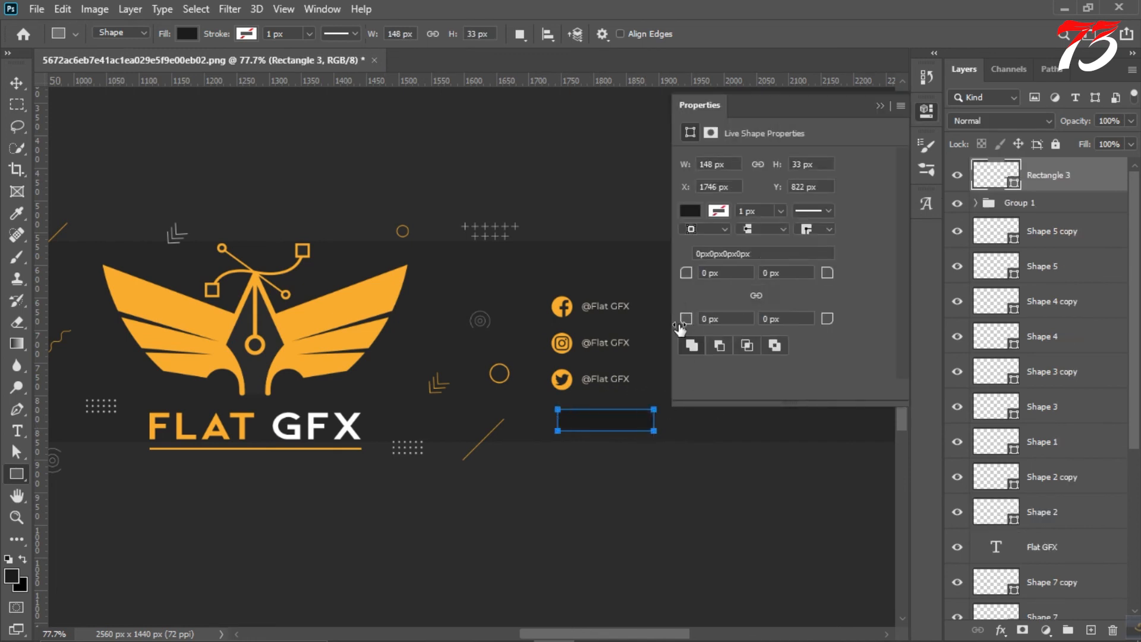
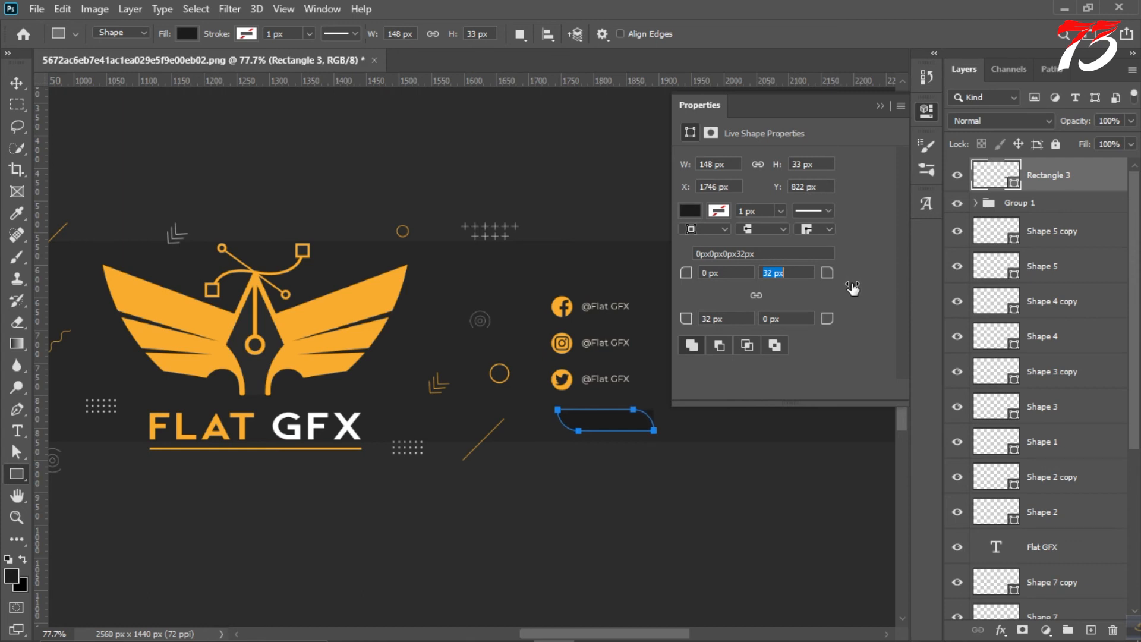
{"action": "left_click", "coordinate": [879, 106]}
{"action": "left_click", "coordinate": [17, 82]}
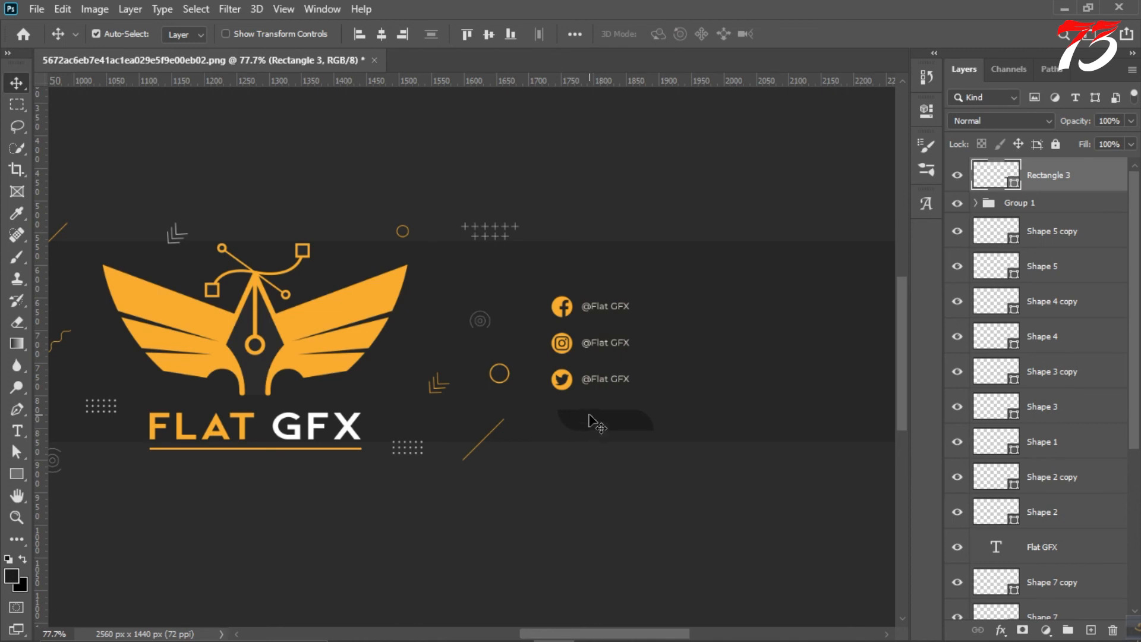
Link the rectangle's corner radii and round all four corners to 16.5 px.
{"action": "left_click", "coordinate": [926, 110]}
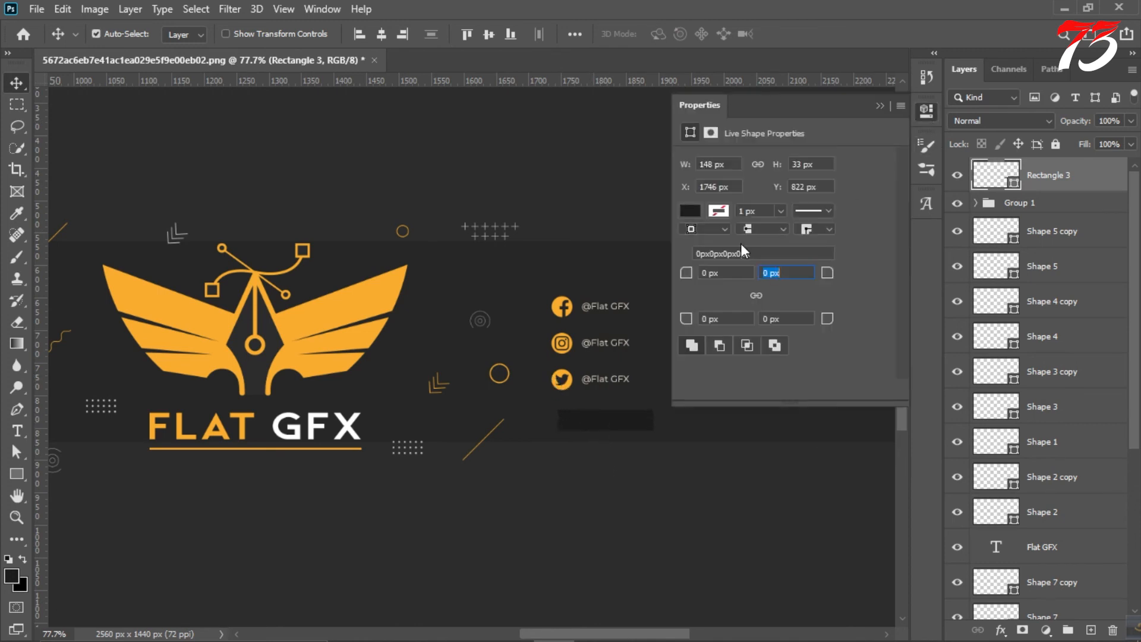
{"action": "left_click_drag", "start_coordinate": [688, 276], "coordinate": [737, 274]}
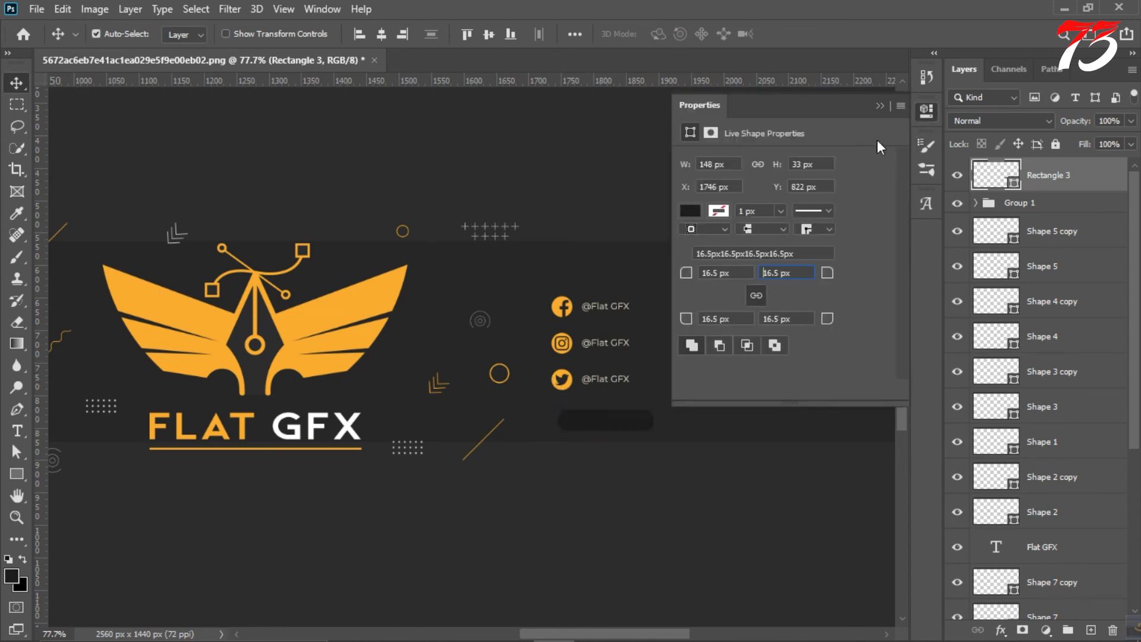
{"action": "left_click", "coordinate": [879, 106]}
Add a text layer reading Subscribe near the rounded rectangle.
{"action": "scroll", "coordinate": [569, 417], "scroll_direction": "up", "scroll_amount": 3}
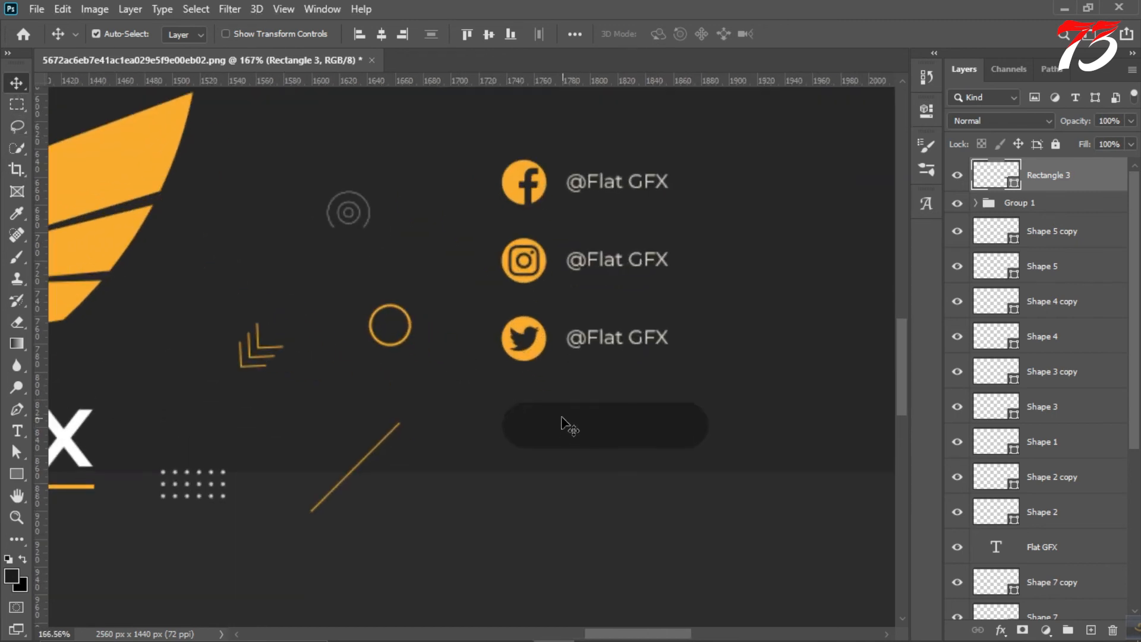
{"action": "left_click", "coordinate": [17, 432]}
{"action": "left_click", "coordinate": [436, 393]}
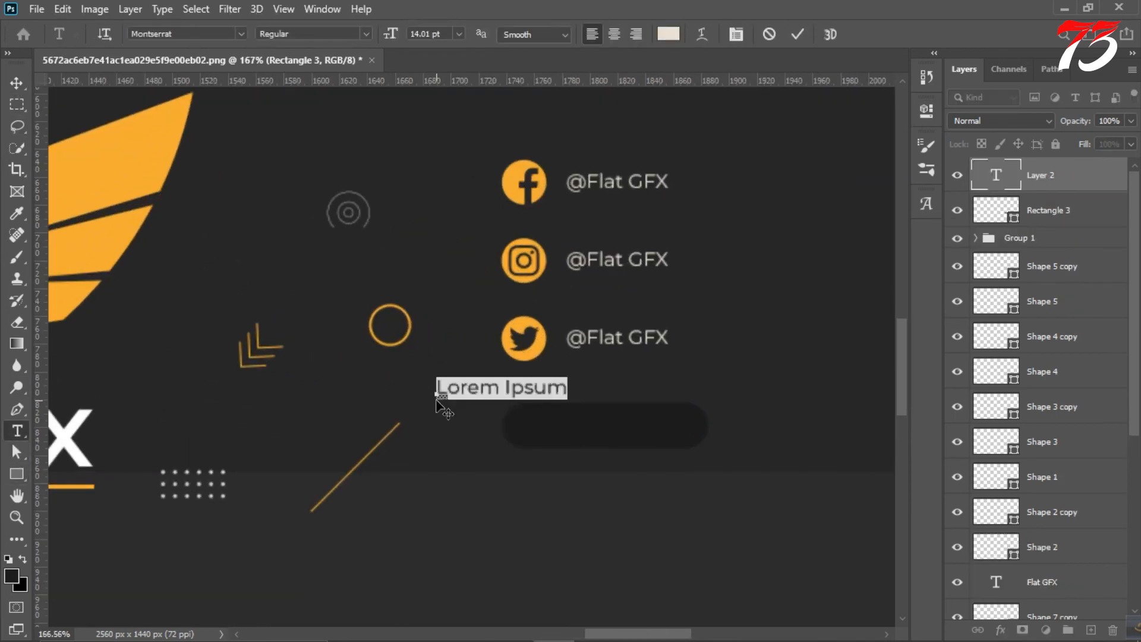
{"action": "key", "text": "BackSpace"}
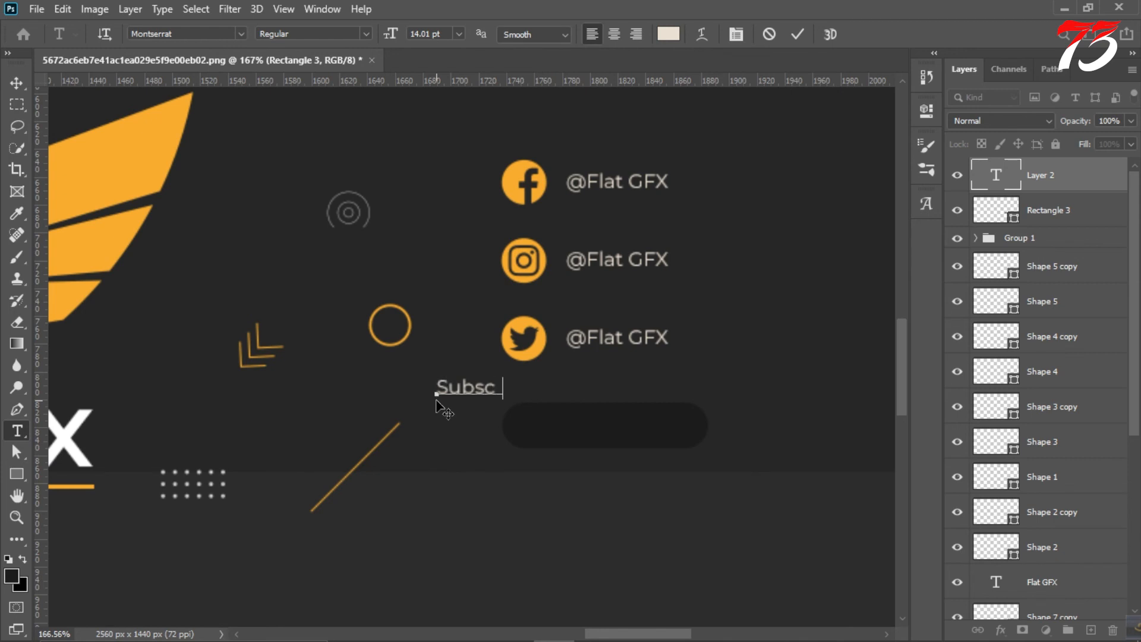
{"action": "left_click_drag", "start_coordinate": [436, 388], "coordinate": [589, 376]}
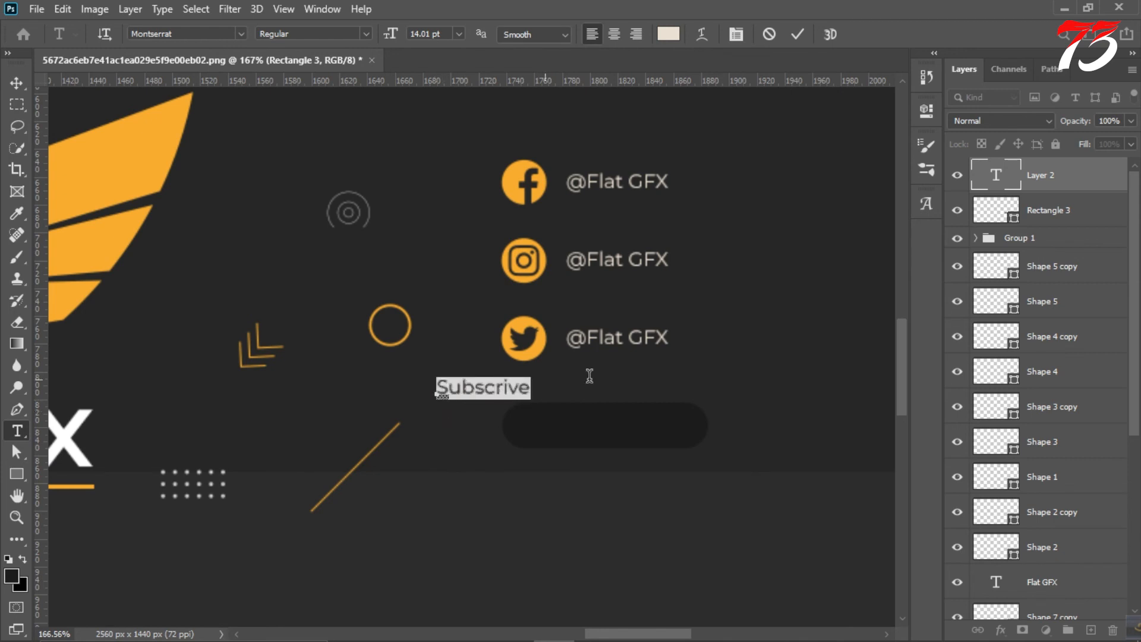
{"action": "left_click", "coordinate": [509, 389]}
Set the Subscribe text to the Kiona font in SemiBold style at 18 pt.
{"action": "left_click_drag", "start_coordinate": [437, 387], "coordinate": [565, 387]}
{"action": "left_click", "coordinate": [926, 203]}
{"action": "left_click", "coordinate": [826, 97]}
{"action": "left_click", "coordinate": [822, 149]}
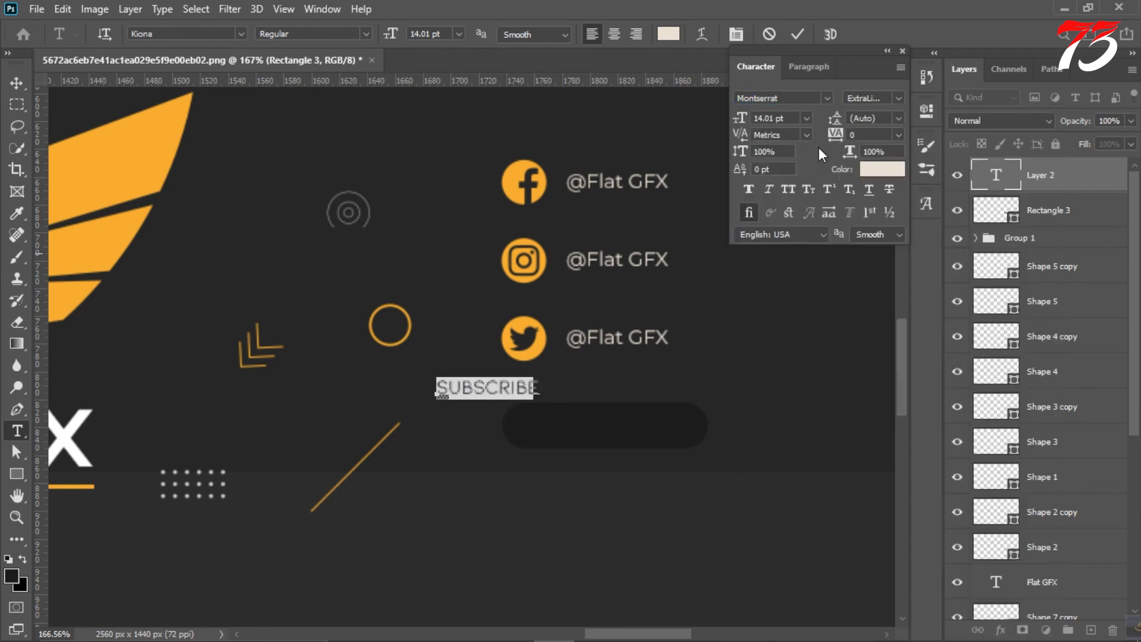
{"action": "left_click", "coordinate": [896, 98]}
{"action": "left_click", "coordinate": [895, 167]}
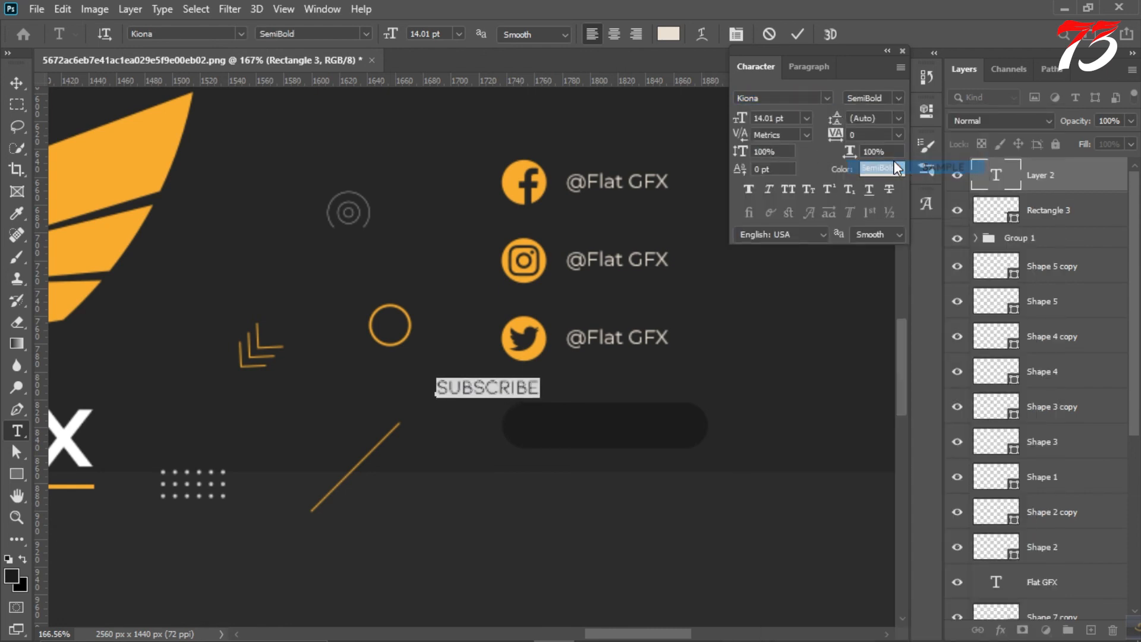
{"action": "left_click", "coordinate": [896, 98]}
{"action": "left_click", "coordinate": [859, 167]}
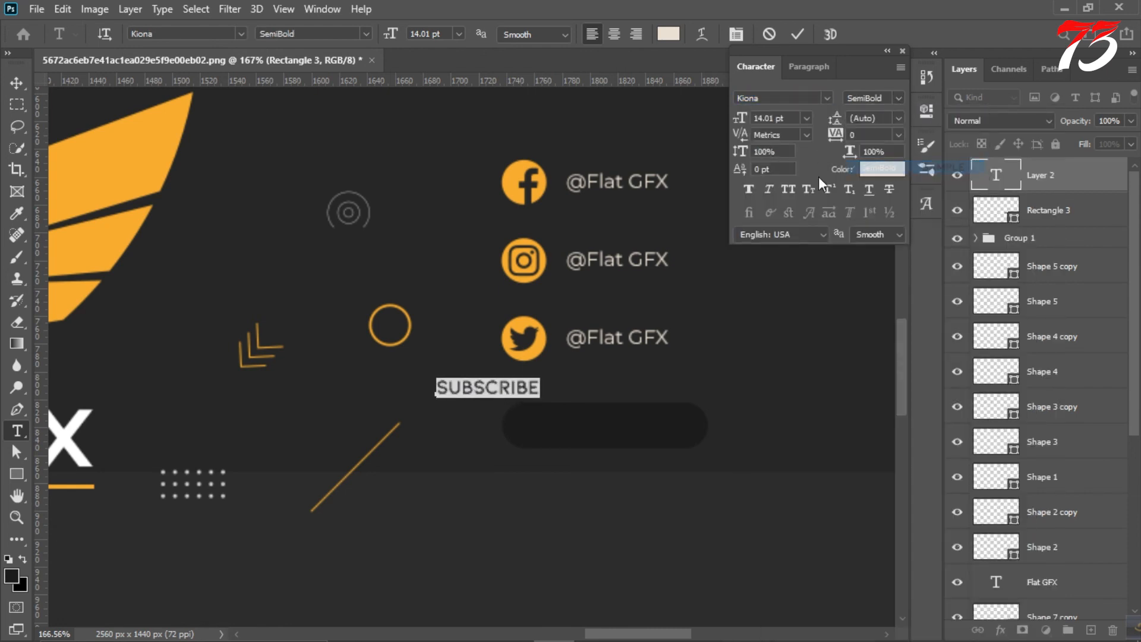
{"action": "left_click", "coordinate": [774, 118]}
{"action": "scroll", "coordinate": [773, 118], "scroll_direction": "up", "scroll_amount": 4}
{"action": "left_click", "coordinate": [797, 34]}
{"action": "key", "text": "v"}
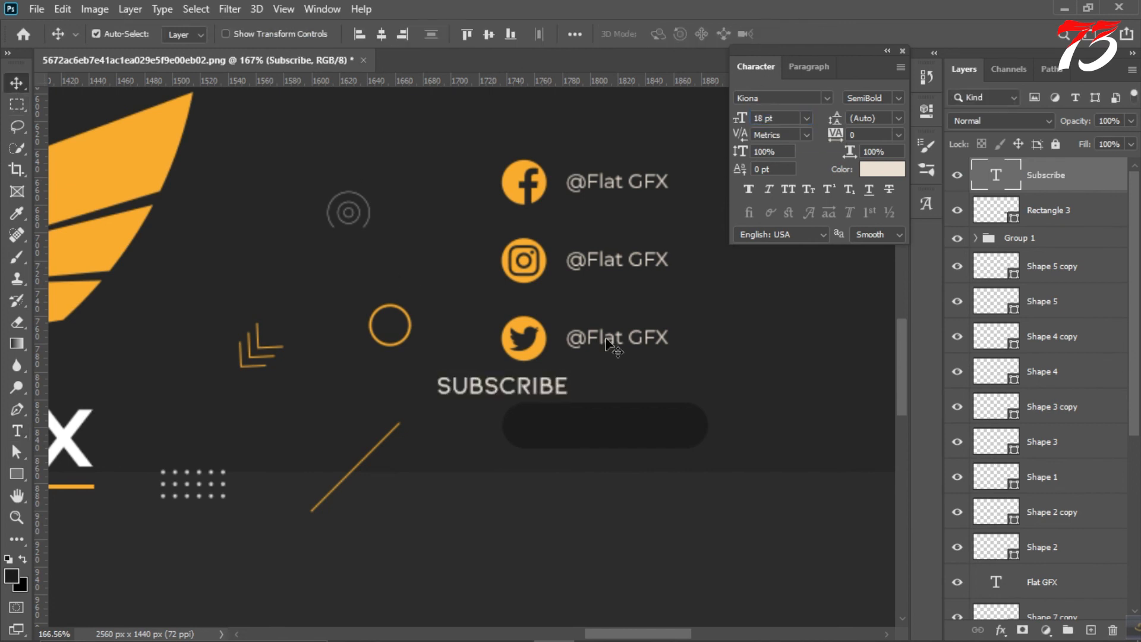
Place the Subscribe text in the middle of the rounded rectangle.
{"action": "left_click_drag", "start_coordinate": [541, 389], "coordinate": [640, 422]}
{"action": "scroll", "coordinate": [546, 393], "scroll_direction": "down", "scroll_amount": 5}
{"action": "scroll", "coordinate": [677, 386], "scroll_direction": "up", "scroll_amount": 3}
{"action": "scroll", "coordinate": [743, 386], "scroll_direction": "up", "scroll_amount": 2}
Fill the rounded rectangle with the orange #f9ac2e sampled from the Facebook icon.
{"action": "left_click", "coordinate": [694, 394]}
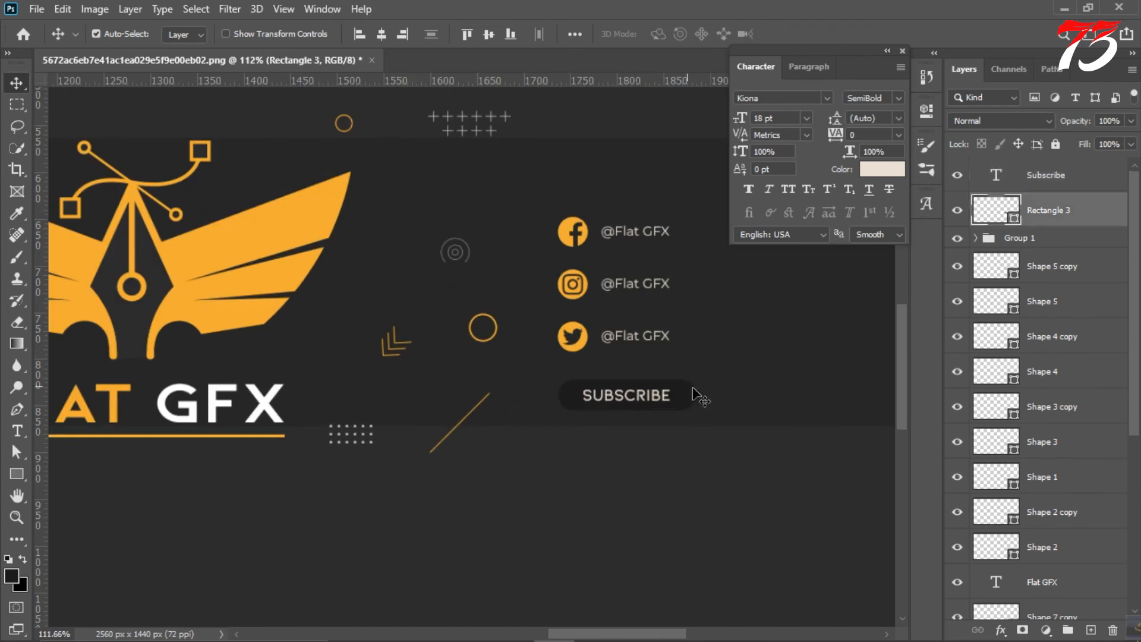
{"action": "double_click", "coordinate": [989, 215]}
{"action": "left_click", "coordinate": [585, 278]}
{"action": "left_click", "coordinate": [568, 223]}
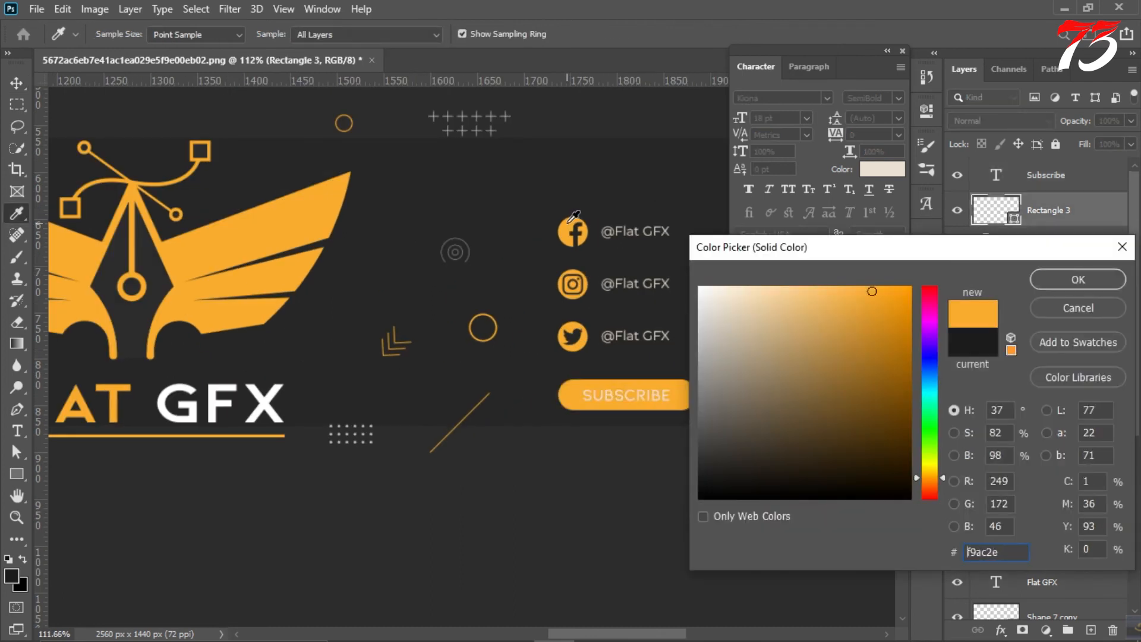
{"action": "left_click", "coordinate": [1042, 280]}
Recolour the Subscribe text with the dark grey sampled from the banner background.
{"action": "left_click", "coordinate": [20, 431]}
{"action": "double_click", "coordinate": [586, 394]}
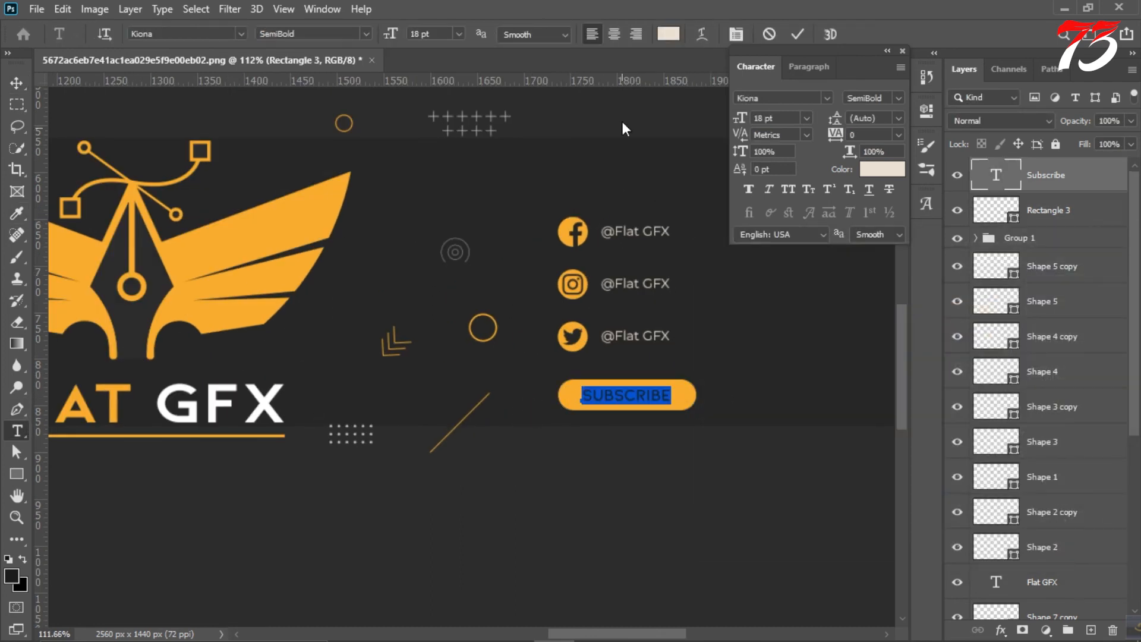
{"action": "left_click", "coordinate": [667, 34]}
{"action": "left_click", "coordinate": [596, 123]}
{"action": "left_click", "coordinate": [1078, 279]}
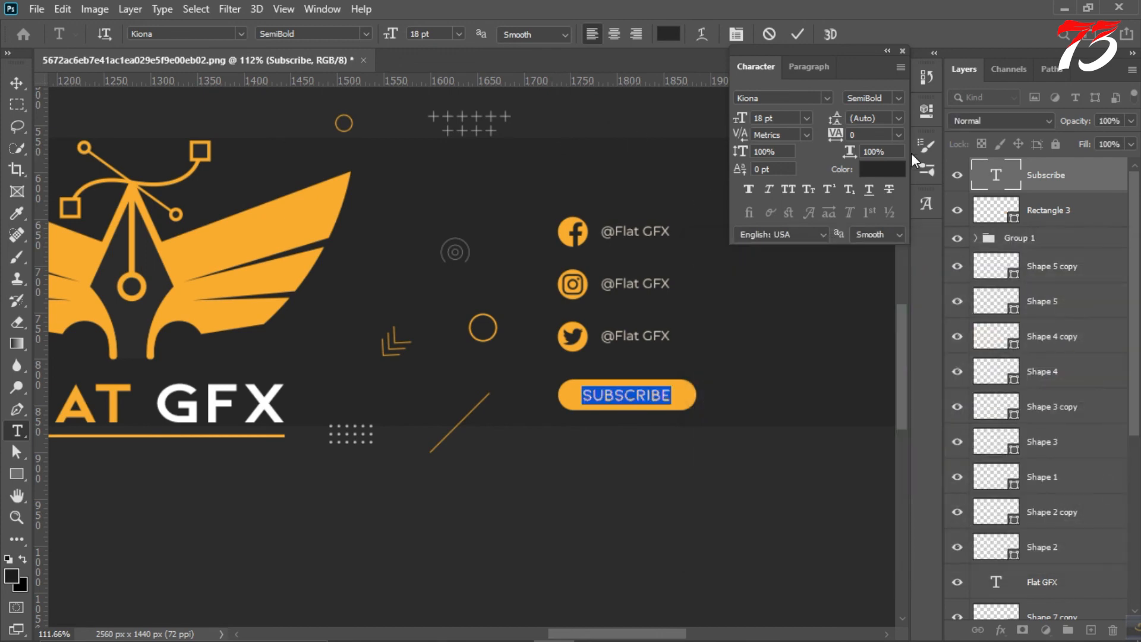
Set the Subscribe text to Bold with a tracking of 160.
{"action": "left_click", "coordinate": [898, 97]}
{"action": "left_click", "coordinate": [901, 195]}
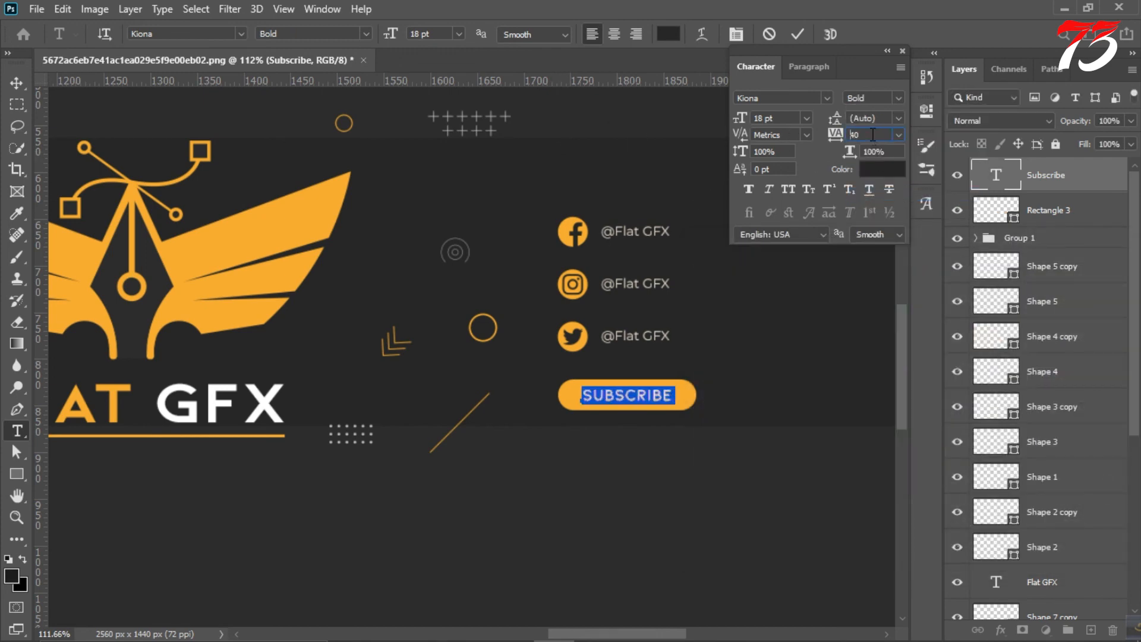
{"action": "left_click", "coordinate": [798, 37]}
{"action": "key", "text": "v"}
{"action": "scroll", "coordinate": [611, 388], "scroll_direction": "up", "scroll_amount": 2}
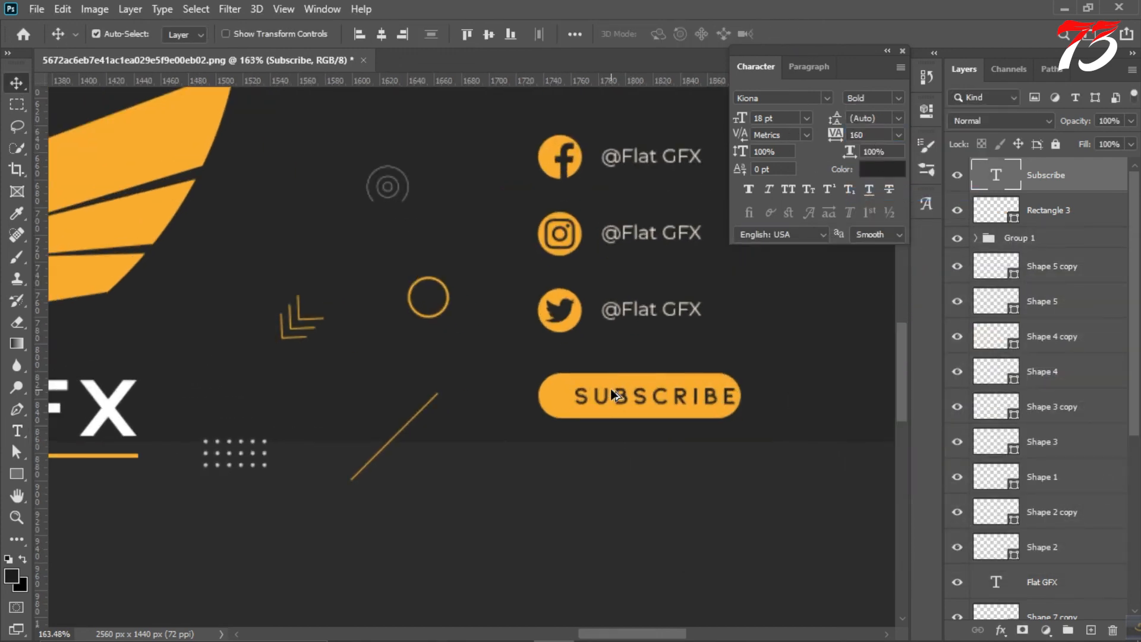
Recentre the widened Subscribe text on the orange button and close the character settings.
{"action": "left_click_drag", "start_coordinate": [622, 397], "coordinate": [607, 403]}
{"action": "scroll", "coordinate": [621, 404], "scroll_direction": "down", "scroll_amount": 5}
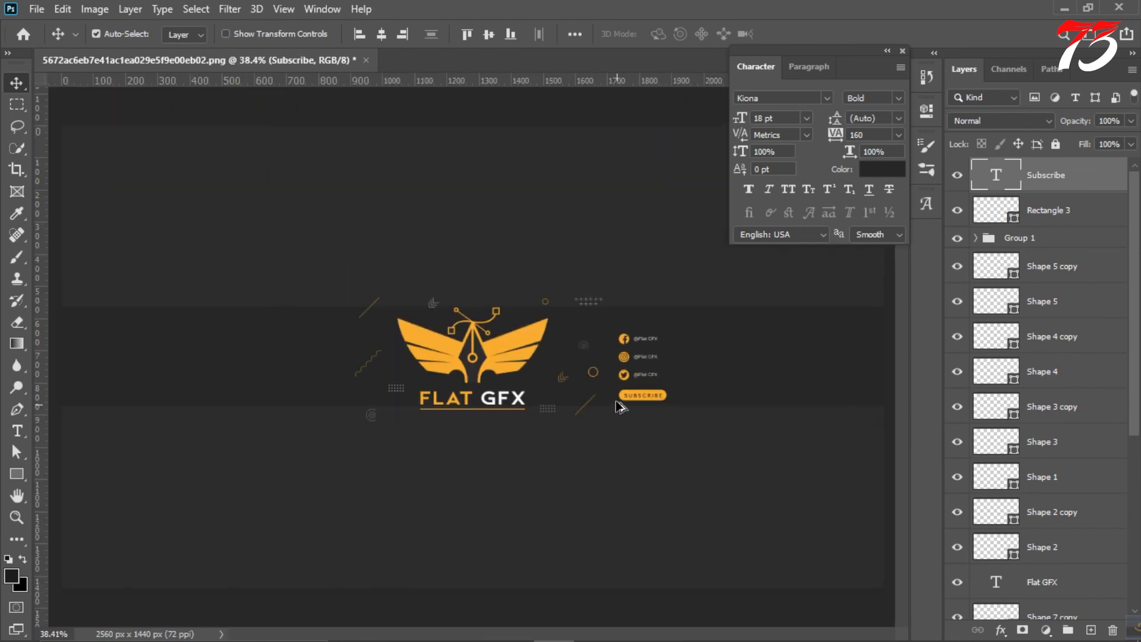
{"action": "left_click", "coordinate": [901, 54]}
Move the Subscribe text and its orange button up together, closer to the Twitter handle.
{"action": "scroll", "coordinate": [641, 395], "scroll_direction": "up", "scroll_amount": 6}
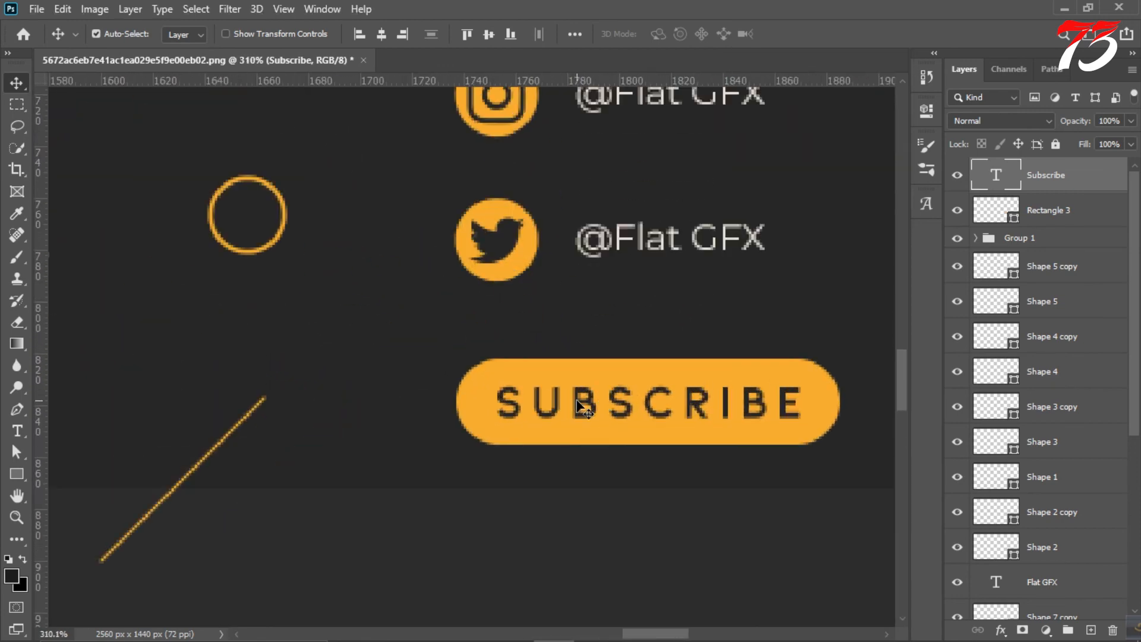
{"action": "left_click", "coordinate": [605, 372], "text": "shift"}
{"action": "left_click_drag", "start_coordinate": [605, 372], "coordinate": [606, 338]}
{"action": "scroll", "coordinate": [609, 341], "scroll_direction": "down", "scroll_amount": 3}
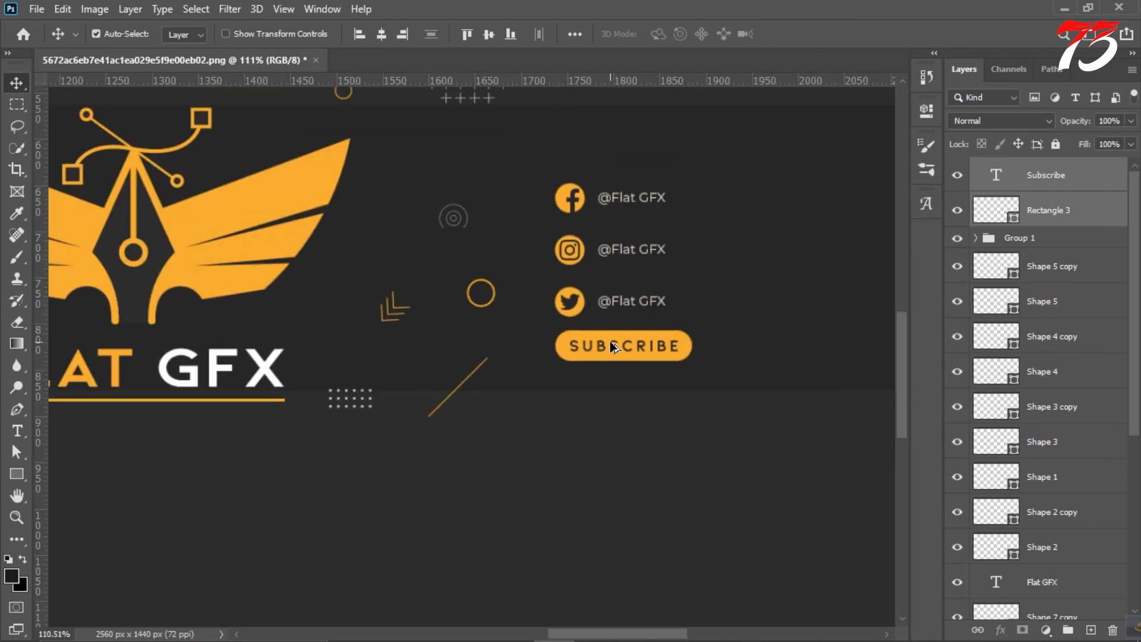
{"action": "scroll", "coordinate": [600, 402], "scroll_direction": "up", "scroll_amount": 2}
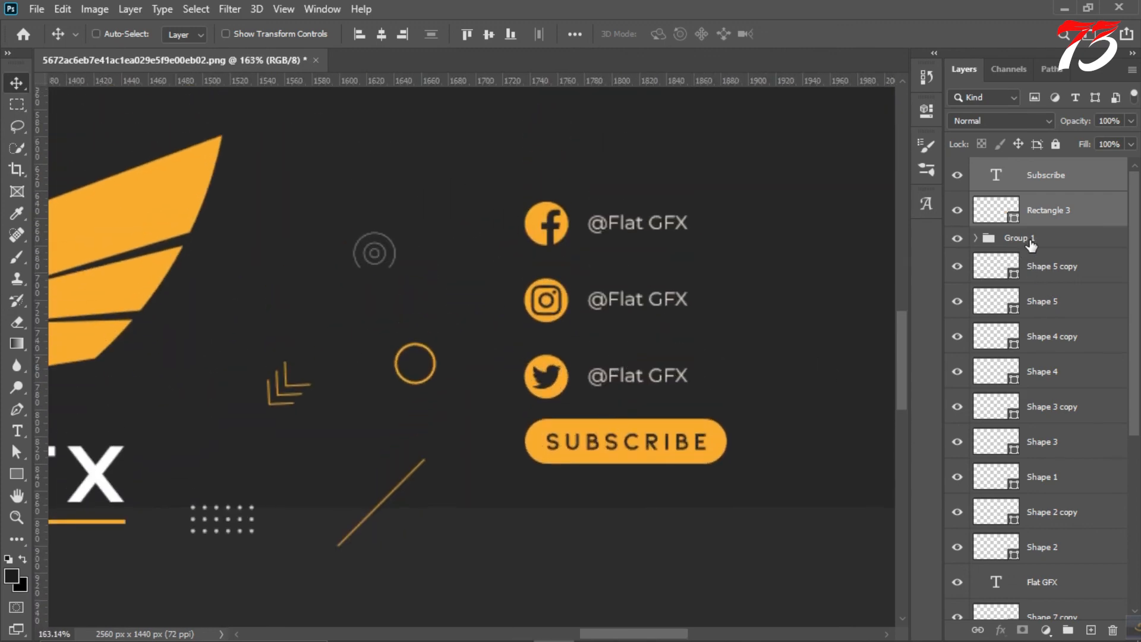
Group the Subscribe text with its button and move both groups up together to centre them in the dark band.
{"action": "key", "text": "ctrl+g"}
{"action": "left_click", "coordinate": [1022, 188], "text": "shift"}
{"action": "key", "text": "ctrl+t"}
{"action": "scroll", "coordinate": [643, 358], "scroll_direction": "down", "scroll_amount": 3}
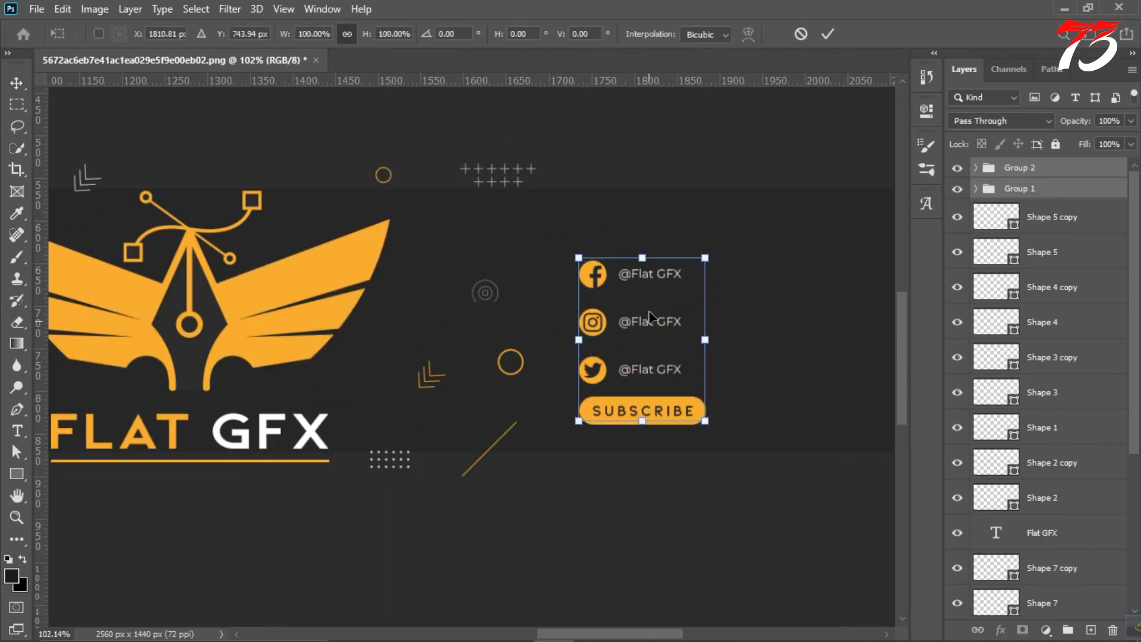
{"action": "left_click_drag", "start_coordinate": [650, 312], "coordinate": [649, 298]}
{"action": "left_click", "coordinate": [827, 38]}
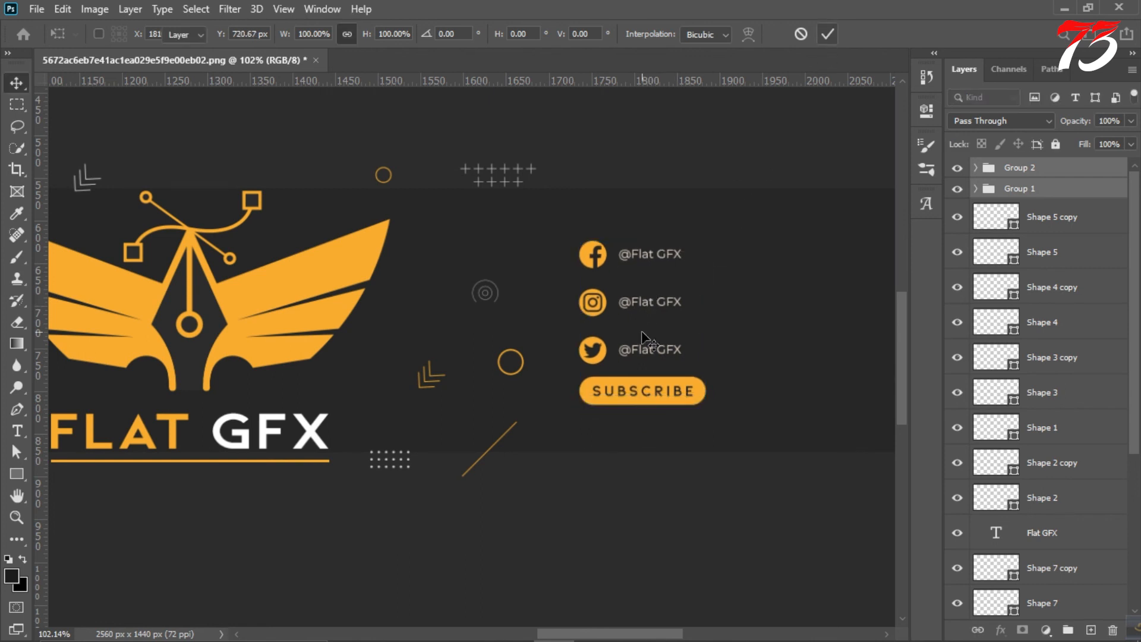
{"action": "scroll", "coordinate": [645, 339], "scroll_direction": "down", "scroll_amount": 5}
{"action": "scroll", "coordinate": [380, 347], "scroll_direction": "up", "scroll_amount": 2}
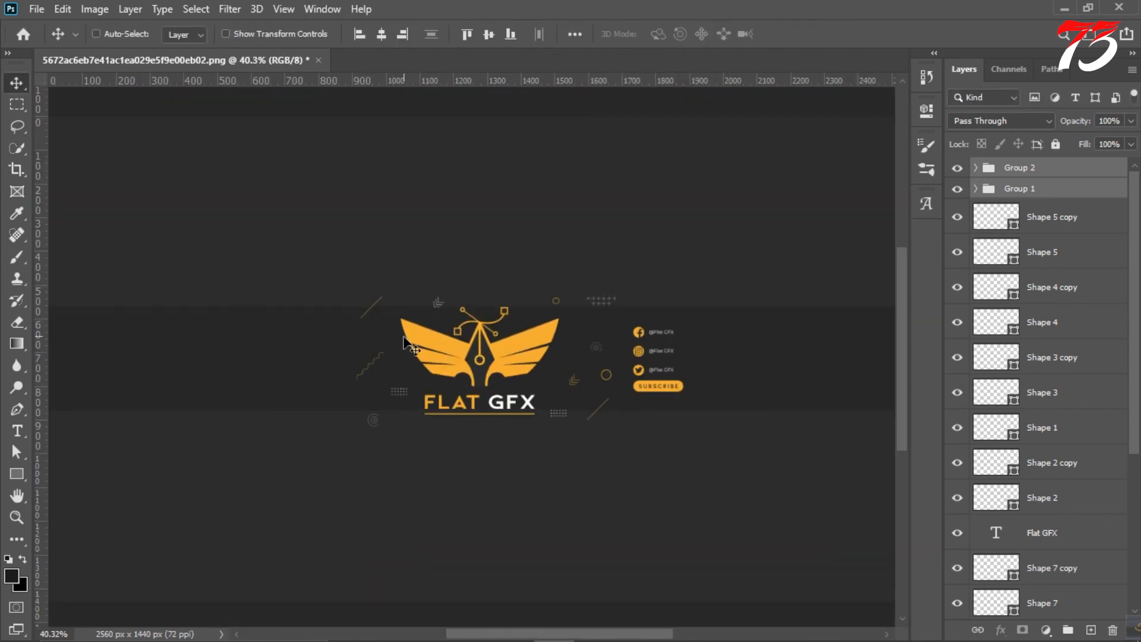
Hide the Rectangle 1 underline beneath the Flat GFX text and leave the guides off.
{"action": "key", "text": "ctrl+semicolon"}
{"action": "scroll", "coordinate": [480, 437], "scroll_direction": "up", "scroll_amount": 4}
{"action": "left_click", "coordinate": [493, 403]}
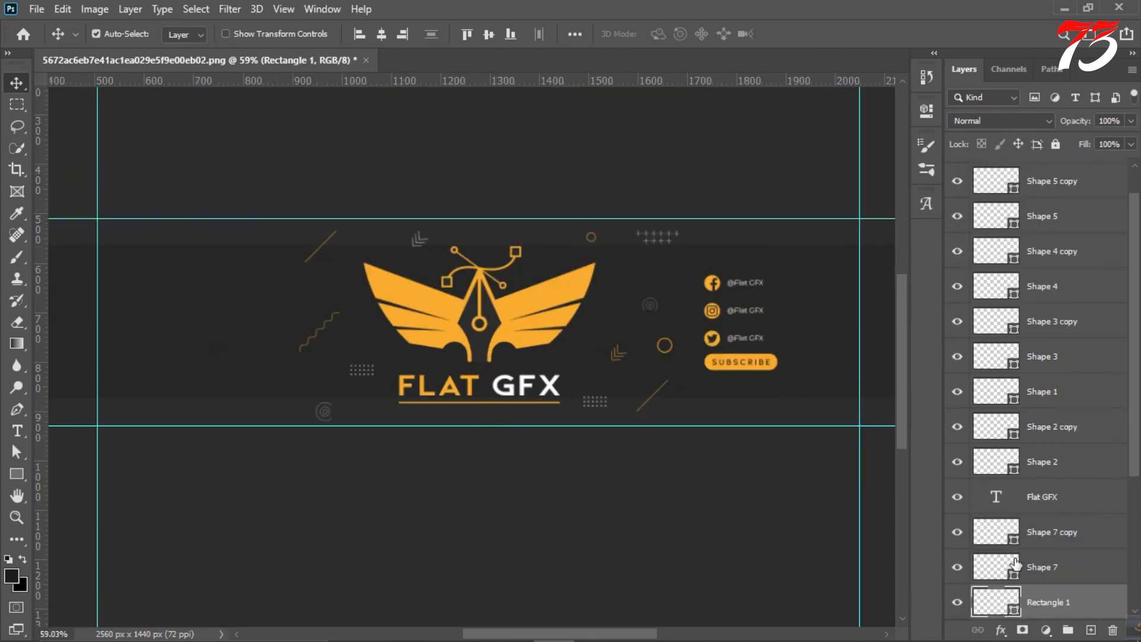
{"action": "left_click", "coordinate": [955, 605]}
{"action": "scroll", "coordinate": [560, 315], "scroll_direction": "down", "scroll_amount": 5}
{"action": "key", "text": "ctrl+semicolon"}
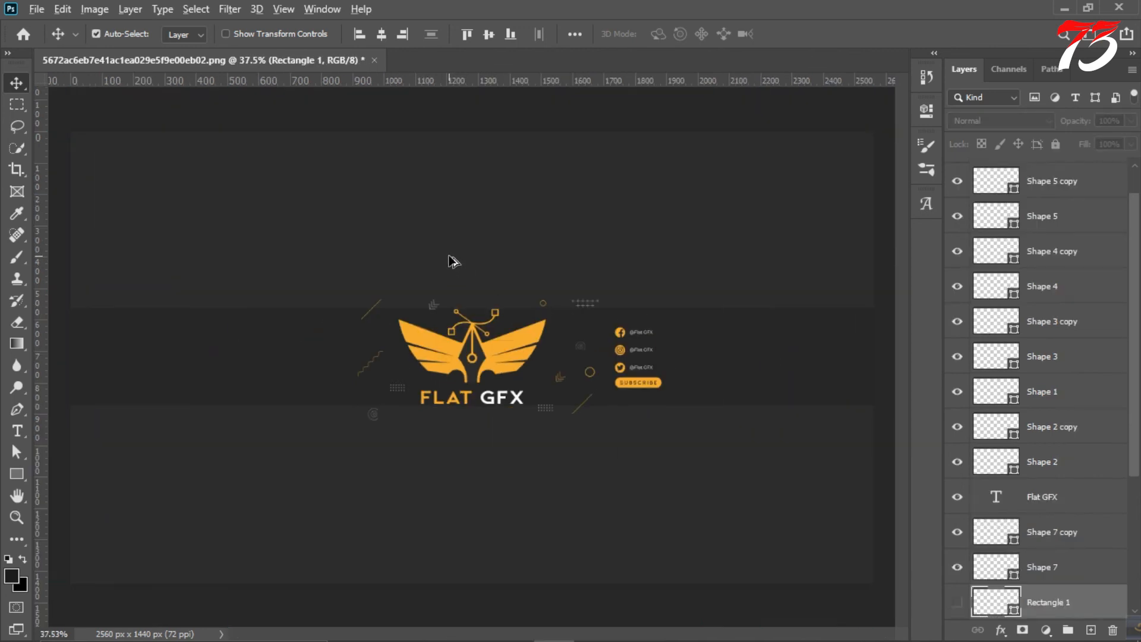
{"action": "scroll", "coordinate": [451, 259], "scroll_direction": "down", "scroll_amount": 1}
{"action": "scroll", "coordinate": [422, 291], "scroll_direction": "up", "scroll_amount": 2}
{"action": "scroll", "coordinate": [398, 321], "scroll_direction": "down", "scroll_amount": 3}
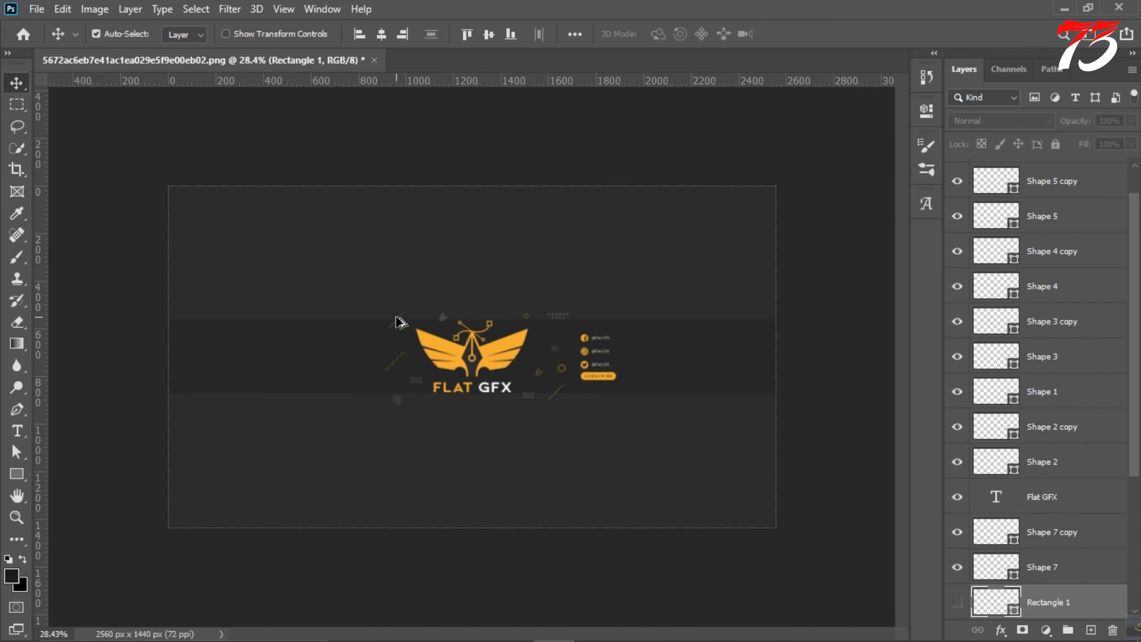
Duplicate the winged-pen logo and place the copy directly beneath the Rectangle 2 band layer.
{"action": "scroll", "coordinate": [398, 321], "scroll_direction": "up", "scroll_amount": 3}
{"action": "left_click", "coordinate": [341, 334]}
{"action": "scroll", "coordinate": [970, 460], "scroll_direction": "down", "scroll_amount": 2}
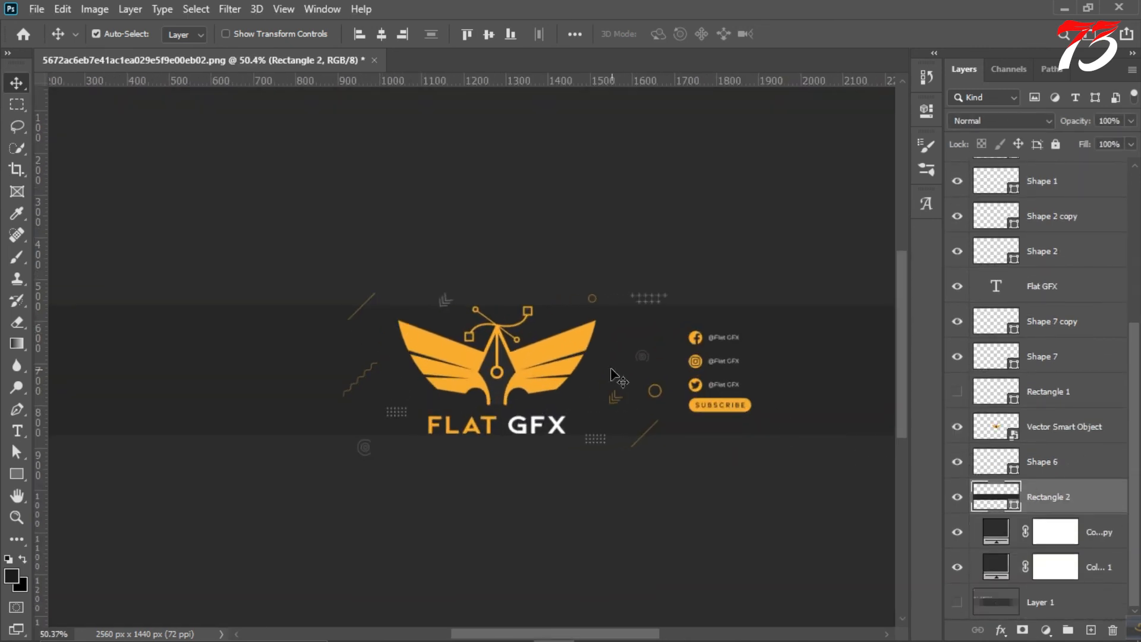
{"action": "left_click", "coordinate": [576, 346]}
{"action": "left_click_drag", "start_coordinate": [1076, 438], "coordinate": [1063, 517]}
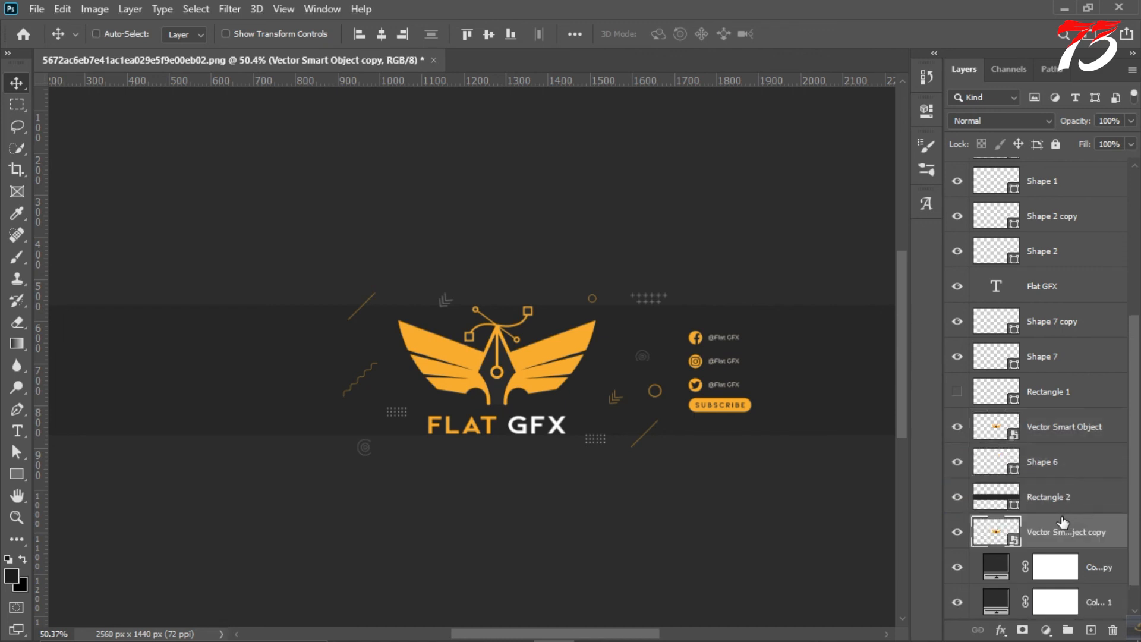
Enlarge the logo copy to about 227% around its centre and move its layer just above Rectangle 2.
{"action": "key", "text": "ctrl+t"}
{"action": "left_click_drag", "start_coordinate": [594, 408], "coordinate": [853, 509]}
{"action": "left_click", "coordinate": [811, 35]}
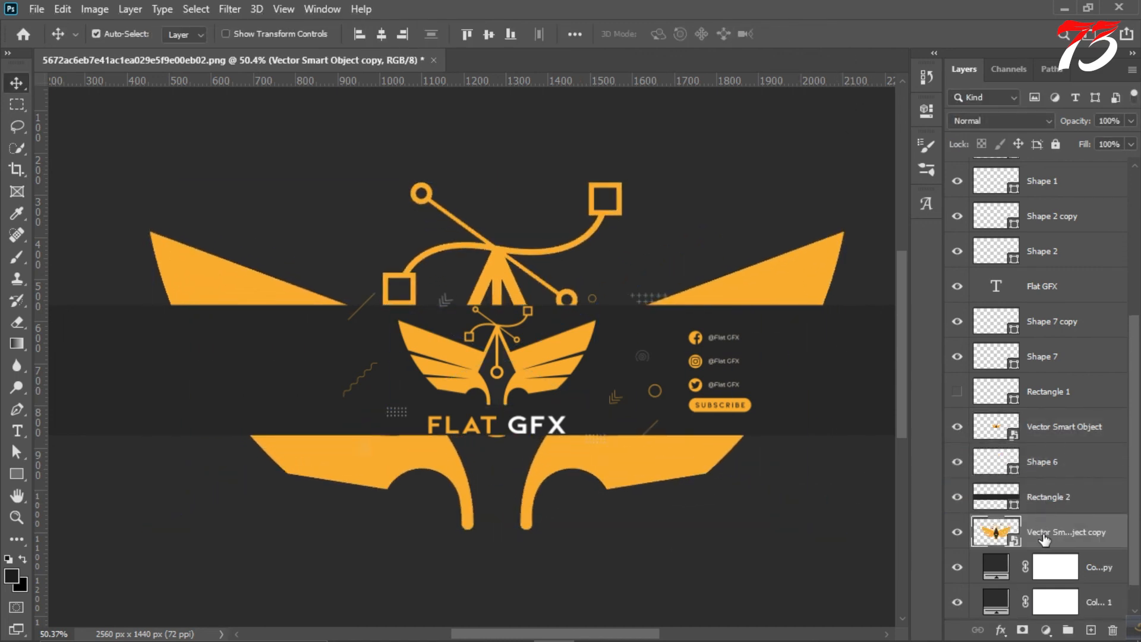
{"action": "left_click_drag", "start_coordinate": [1044, 538], "coordinate": [1052, 484]}
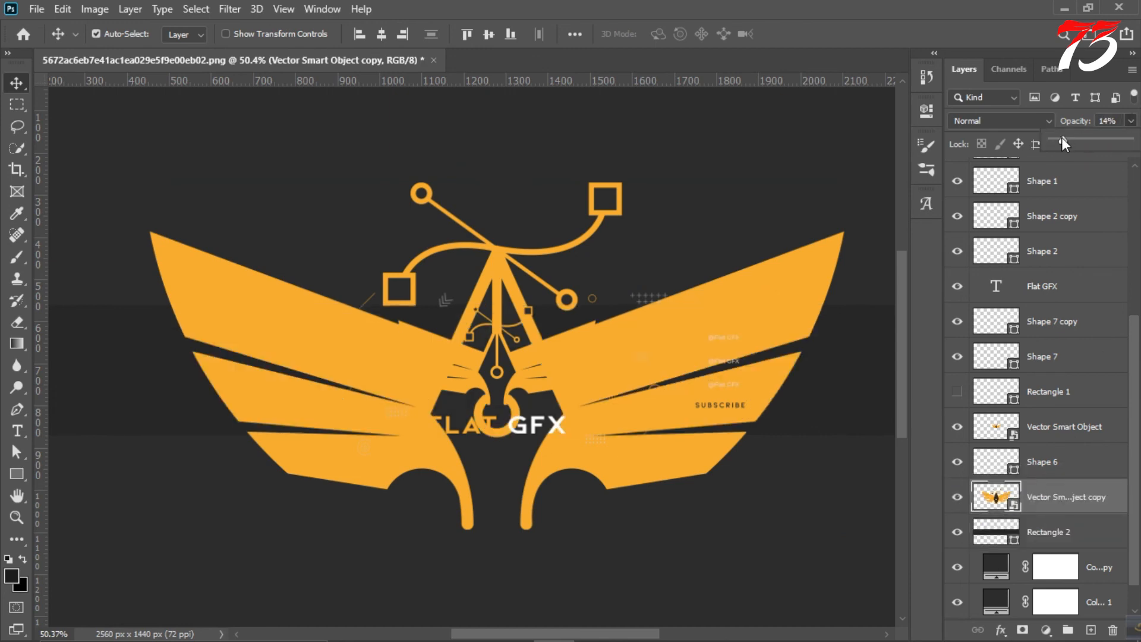
Lower the opacity of the enlarged logo copy to 3% so it acts as a faint watermark.
{"action": "left_click_drag", "start_coordinate": [1061, 138], "coordinate": [1058, 140]}
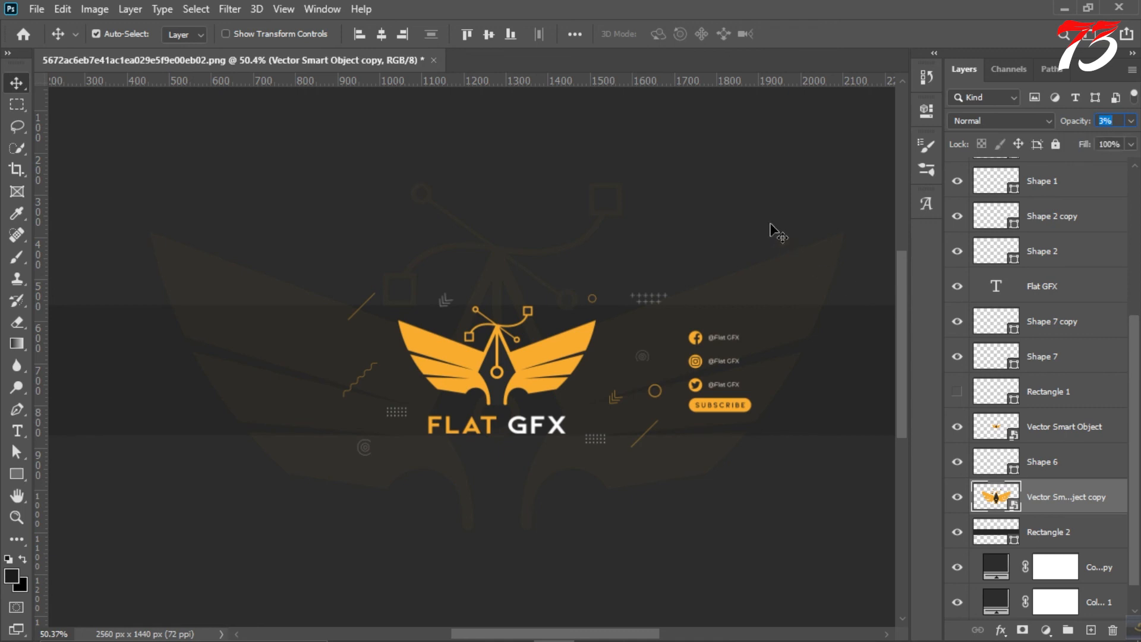
{"action": "left_click", "coordinate": [770, 226]}
{"action": "scroll", "coordinate": [576, 259], "scroll_direction": "down", "scroll_amount": 6}
{"action": "scroll", "coordinate": [554, 293], "scroll_direction": "up", "scroll_amount": 3}
Fine-tune the placement of the faded logo copy with Free Transform, keeping it centred behind the main logo.
{"action": "left_click", "coordinate": [1049, 510]}
{"action": "key", "text": "ctrl+t"}
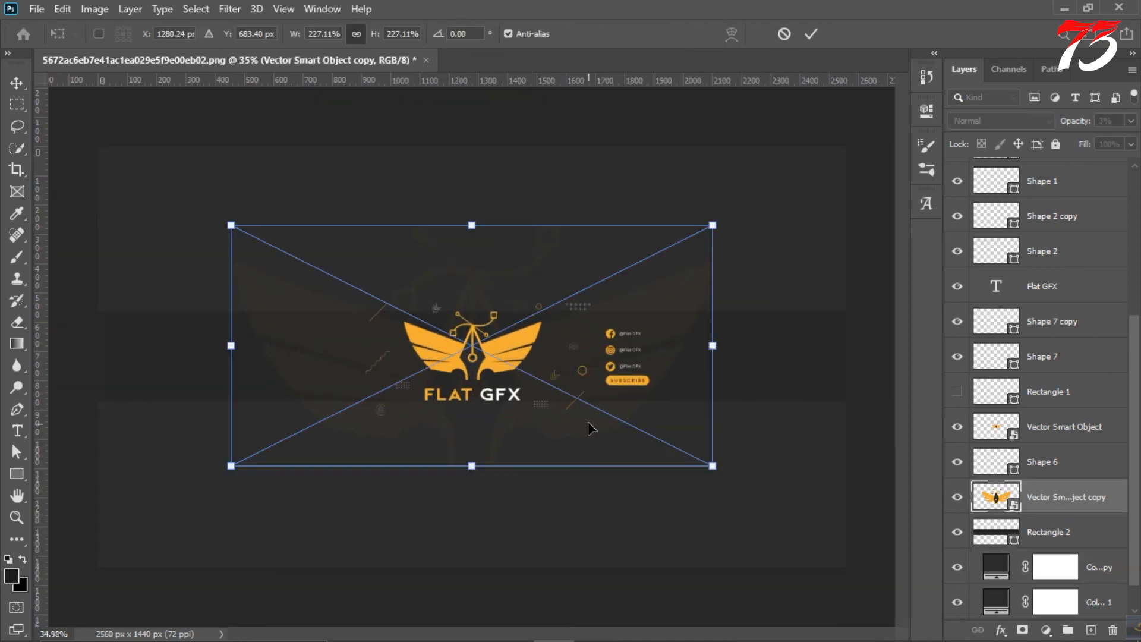
{"action": "mouse_move", "coordinate": [590, 428]}
{"action": "left_mouse_down"}
{"action": "mouse_move", "coordinate": [596, 440]}
{"action": "mouse_move", "coordinate": [602, 422]}
{"action": "left_mouse_up"}
{"action": "left_click", "coordinate": [810, 33]}
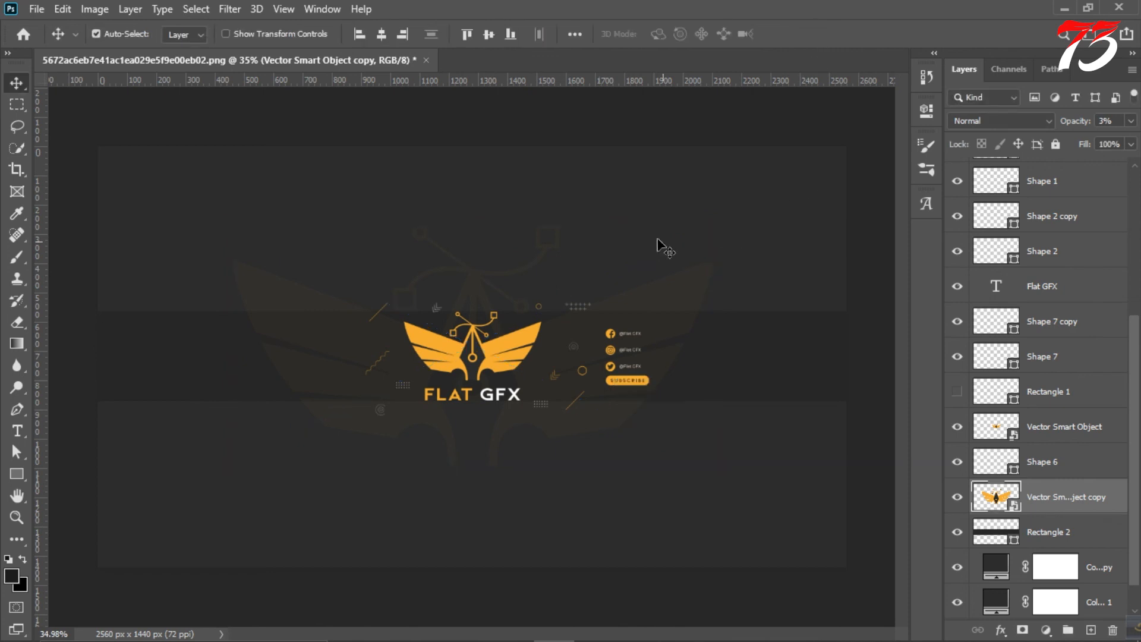
{"action": "key", "text": "ctrl+0"}
{"action": "scroll", "coordinate": [603, 255], "scroll_direction": "down", "scroll_amount": 1}
{"action": "scroll", "coordinate": [453, 224], "scroll_direction": "up", "scroll_amount": 2}
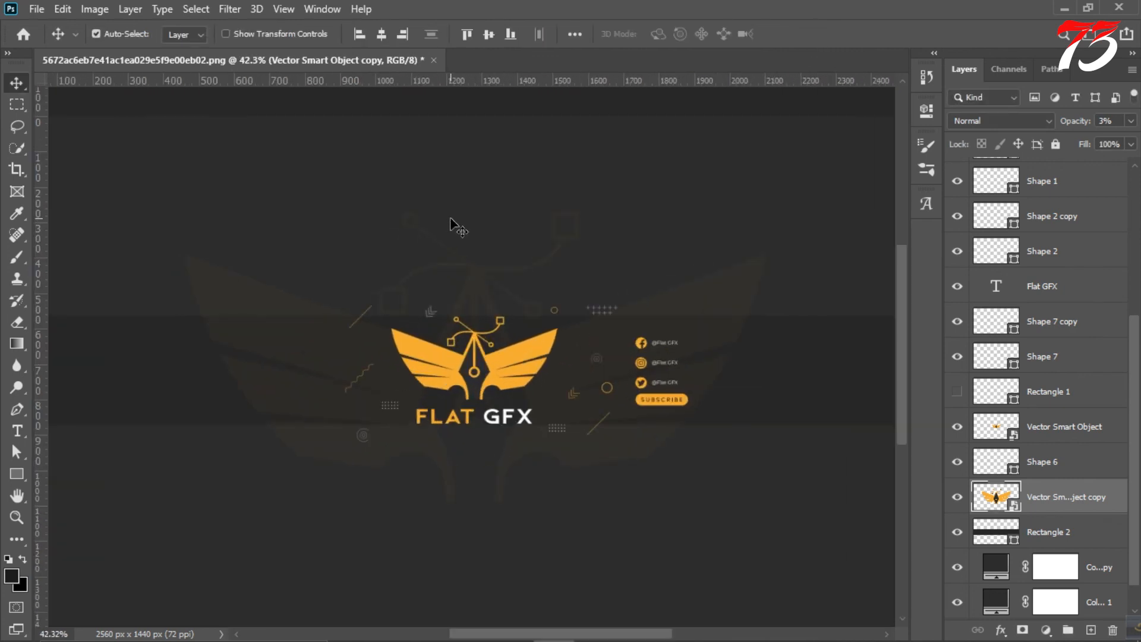
{"action": "scroll", "coordinate": [467, 309], "scroll_direction": "down", "scroll_amount": 3}
{"action": "scroll", "coordinate": [506, 322], "scroll_direction": "up", "scroll_amount": 3}
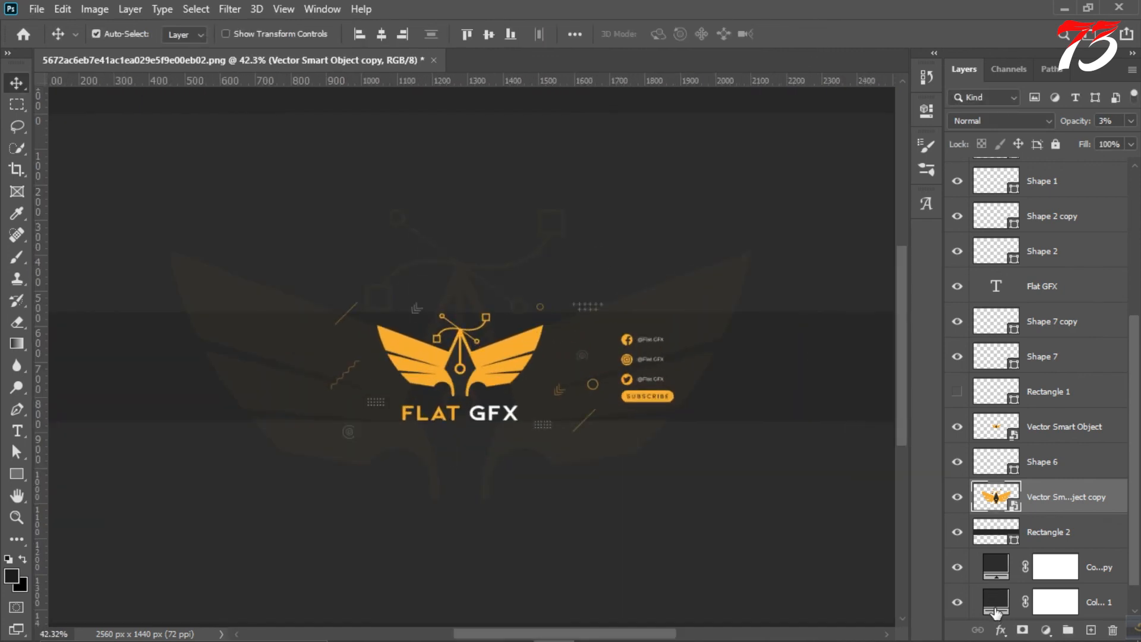
Move the Flat GFX text layer above the decorative shape layers, directly below Group 1.
{"action": "scroll", "coordinate": [1005, 265], "scroll_direction": "up", "scroll_amount": 3}
{"action": "left_click", "coordinate": [1040, 225]}
{"action": "scroll", "coordinate": [1057, 469], "scroll_direction": "down", "scroll_amount": 1}
{"action": "left_click_drag", "start_coordinate": [1047, 432], "coordinate": [1043, 207]}
Group the decorative shape layers from Shape 5 copy down to Shape 7.
{"action": "left_click", "coordinate": [1043, 255]}
{"action": "scroll", "coordinate": [1044, 392], "scroll_direction": "down", "scroll_amount": 3}
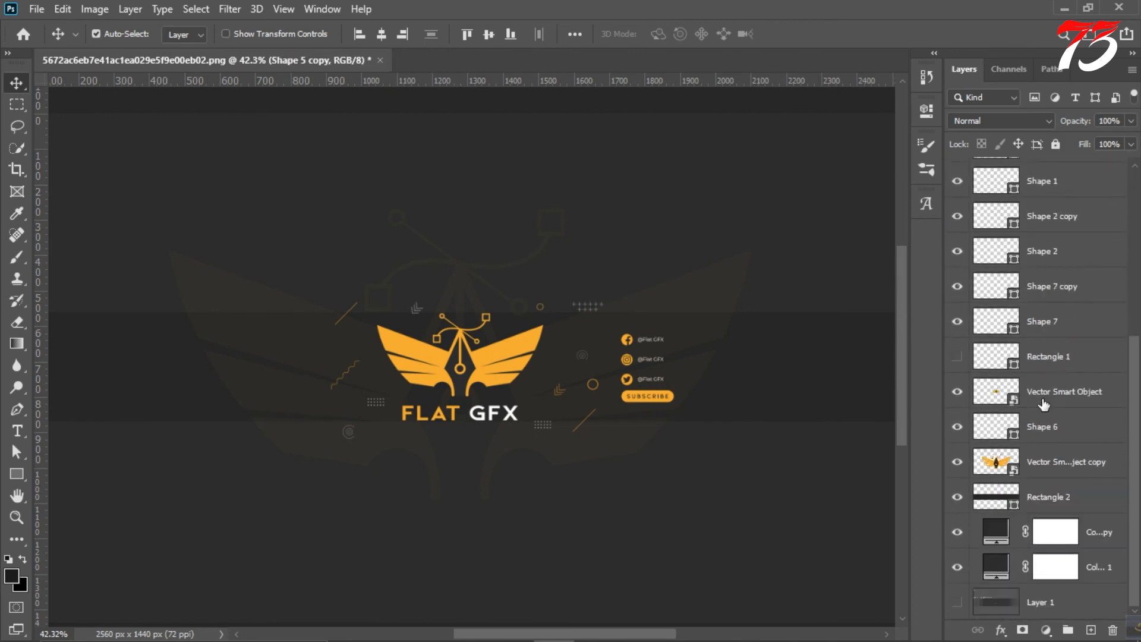
{"action": "left_click", "coordinate": [1054, 326], "text": "shift"}
{"action": "key", "text": "ctrl+g"}
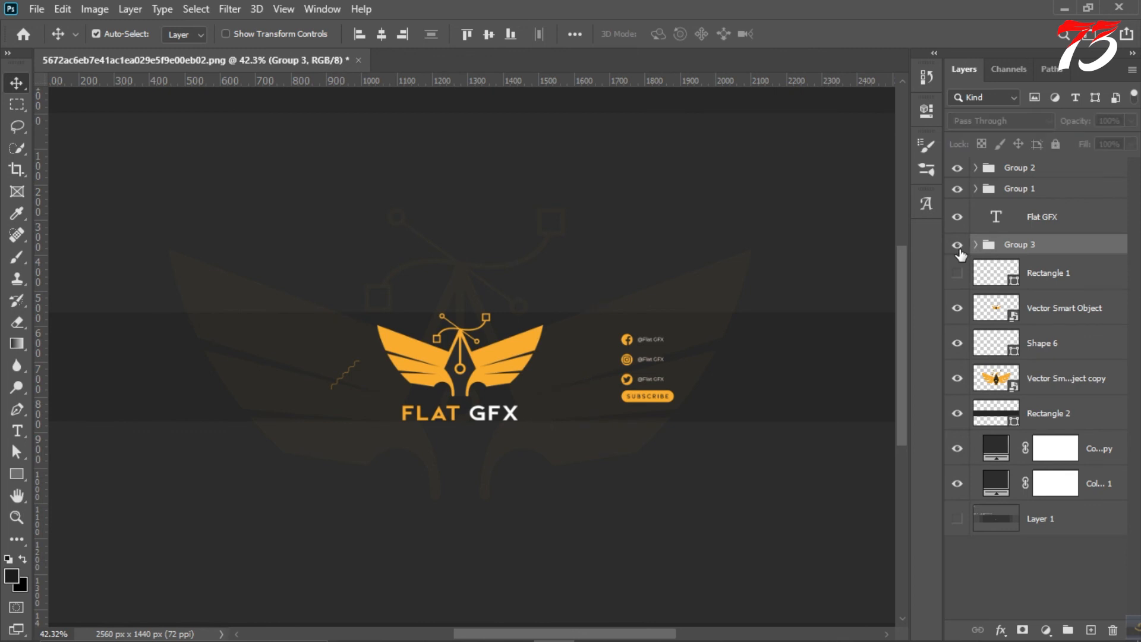
Add the Shape 6 zigzag line to the group of decorative shapes.
{"action": "left_click", "coordinate": [1057, 309]}
{"action": "left_click", "coordinate": [1049, 349]}
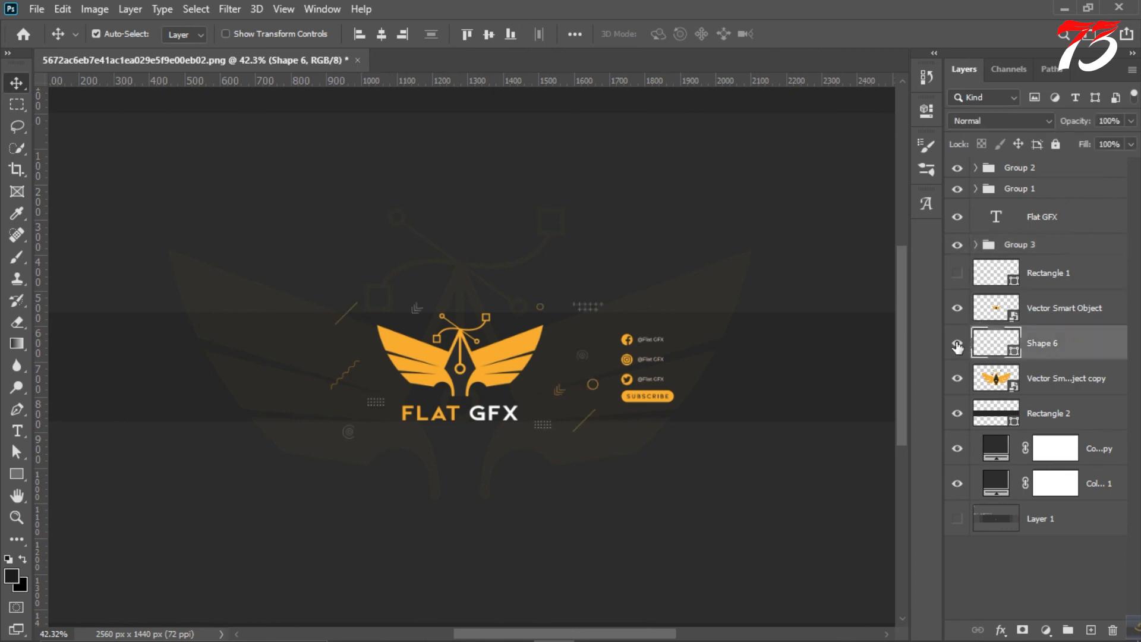
{"action": "left_click_drag", "start_coordinate": [1049, 348], "coordinate": [1022, 244]}
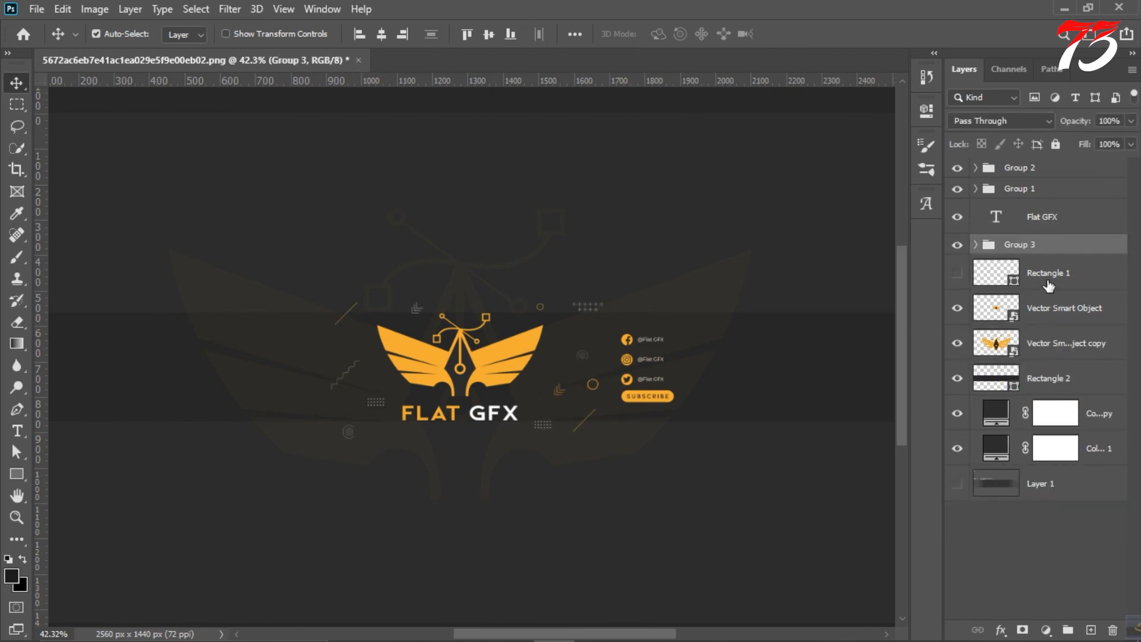
Check the underline rectangle, keep it hidden, and group the main logo with its faded enlarged copy.
{"action": "left_click", "coordinate": [1048, 287]}
{"action": "left_click", "coordinate": [957, 274]}
{"action": "left_click", "coordinate": [957, 275]}
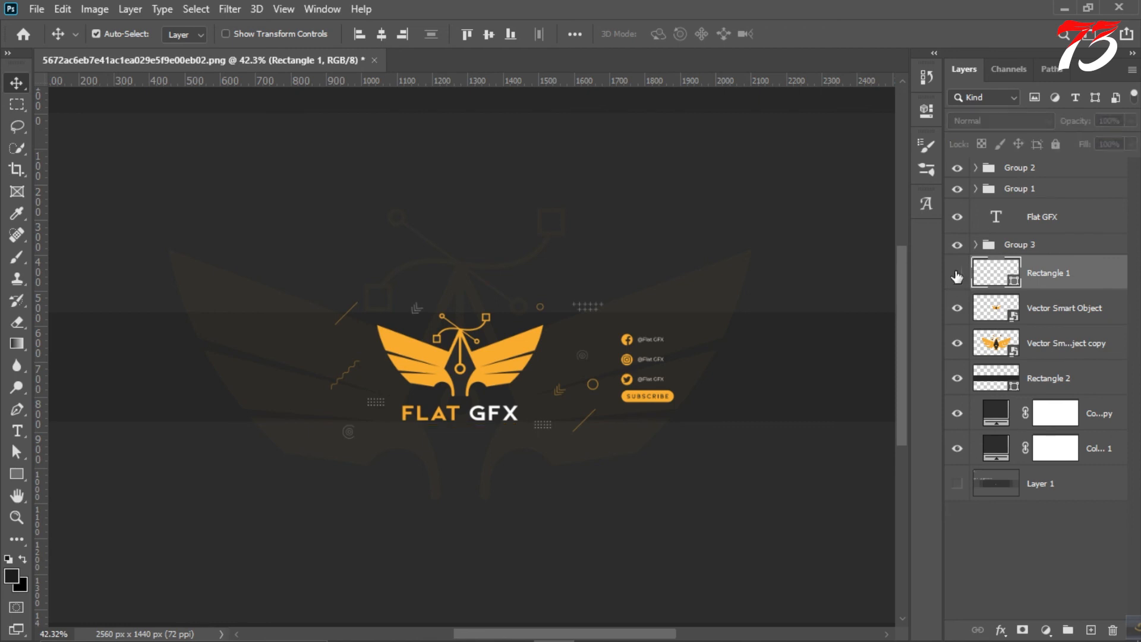
{"action": "left_click", "coordinate": [1054, 322]}
{"action": "left_click", "coordinate": [1049, 357], "text": "shift"}
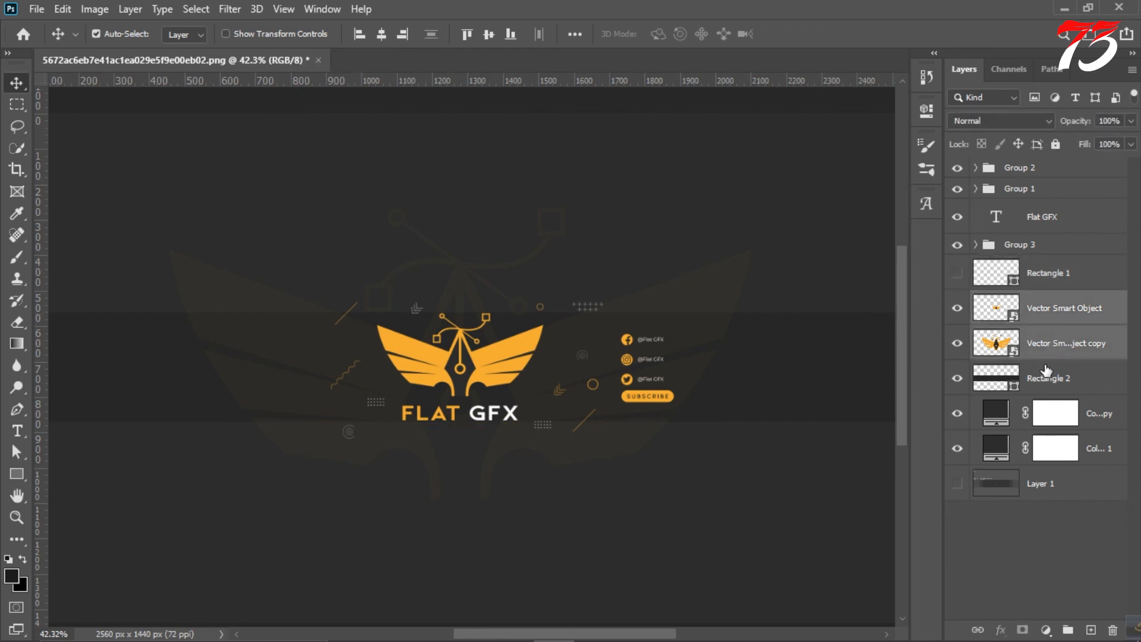
{"action": "key", "text": "ctrl+g"}
Group the Rectangle 2 band with the two colour fill layers as the background group.
{"action": "left_click", "coordinate": [1048, 328]}
{"action": "left_click", "coordinate": [1090, 365], "text": "ctrl"}
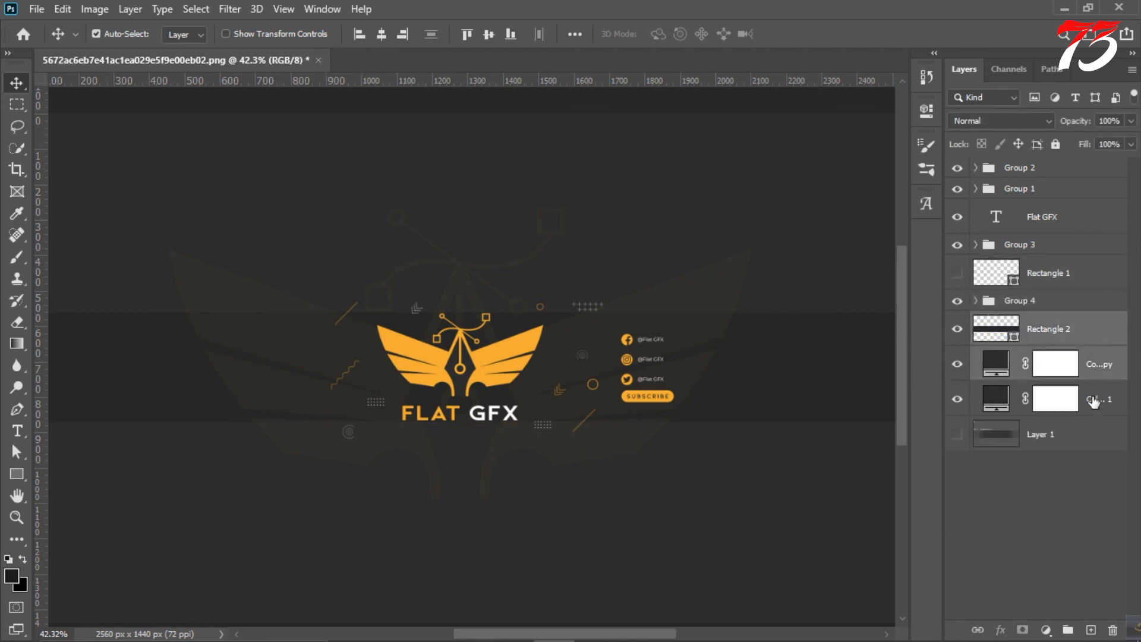
{"action": "left_click", "coordinate": [1093, 406], "text": "ctrl"}
{"action": "key", "text": "ctrl+g"}
{"action": "key", "text": "ctrl+minus"}
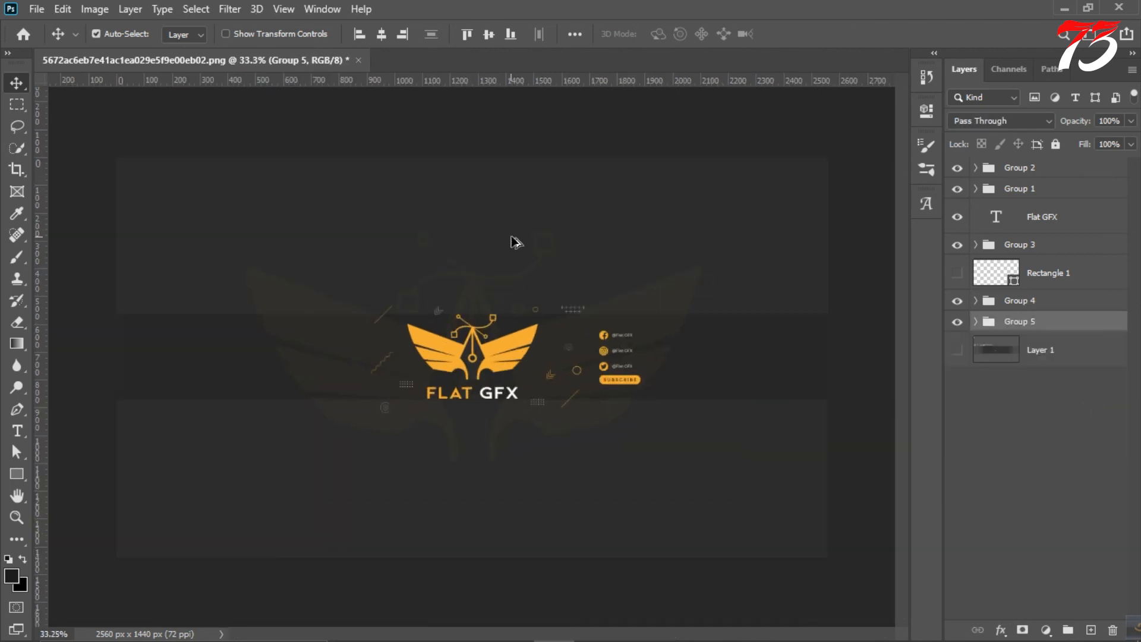